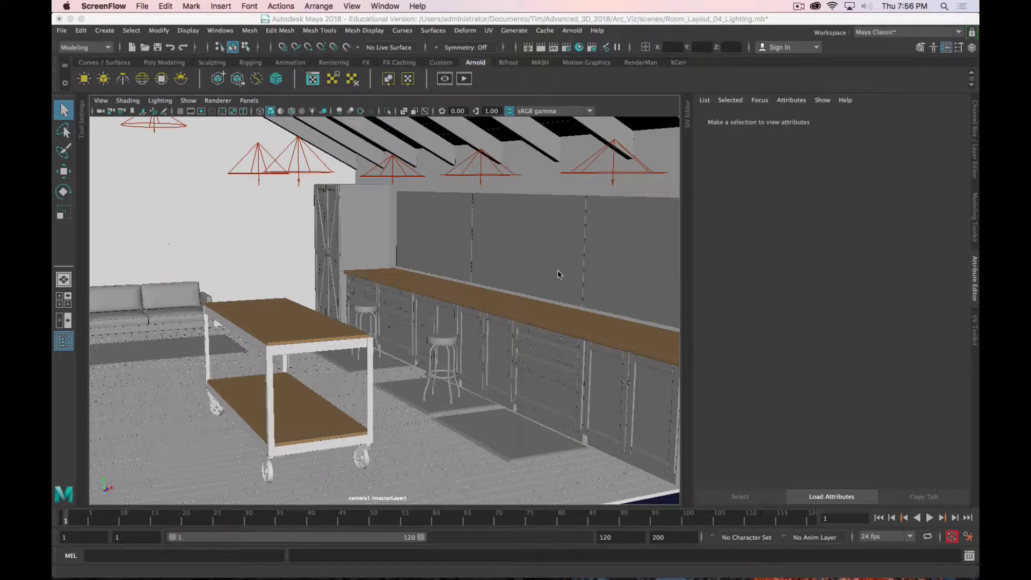
# Render the room from cameraShape1 in the Arnold RenderView, enlarge the window to inspect the full frame, and close it
pyautogui.click(471, 85)
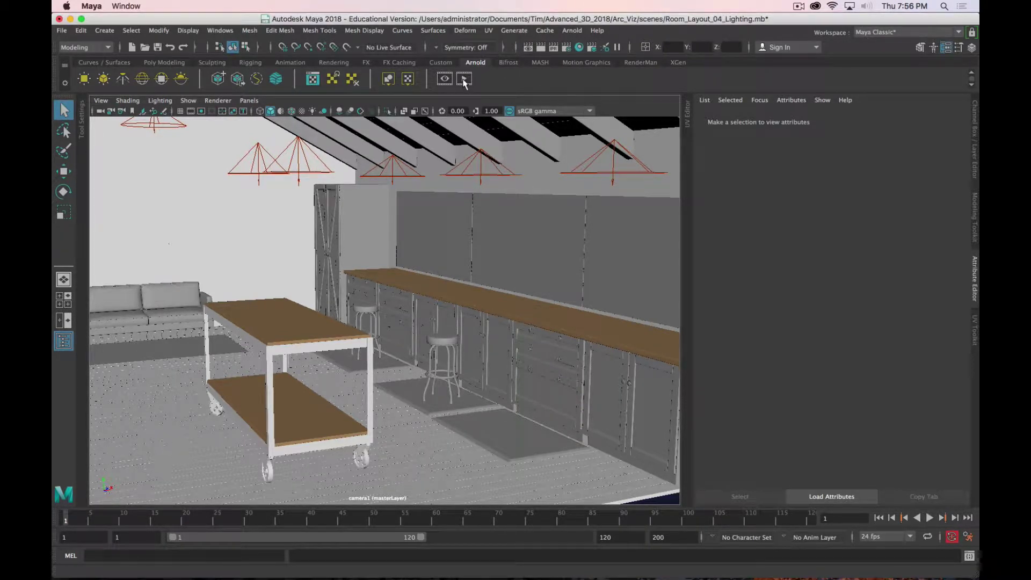
pyautogui.click(466, 80)
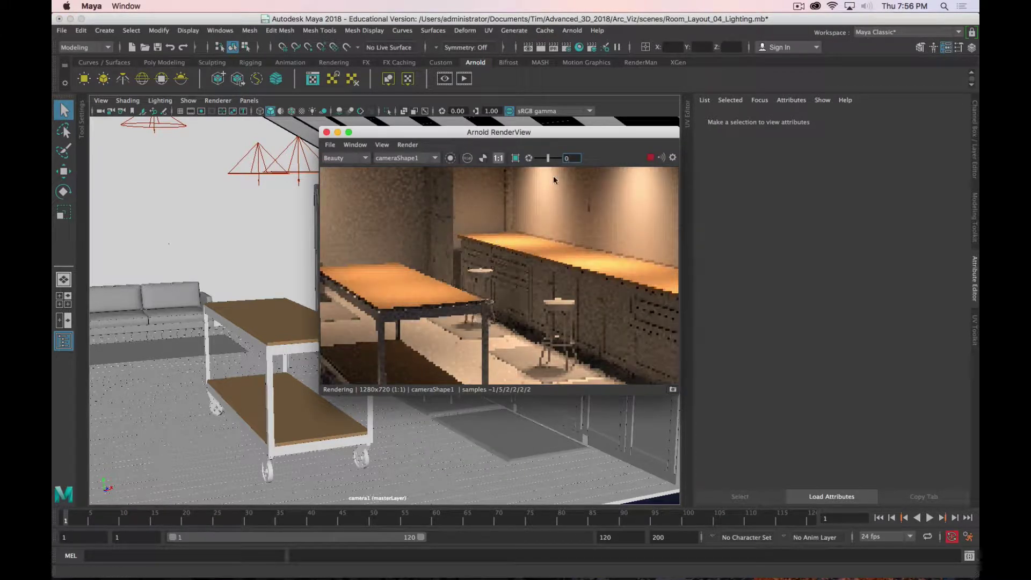
pyautogui.moveTo(678, 394); pyautogui.dragTo(916, 543)
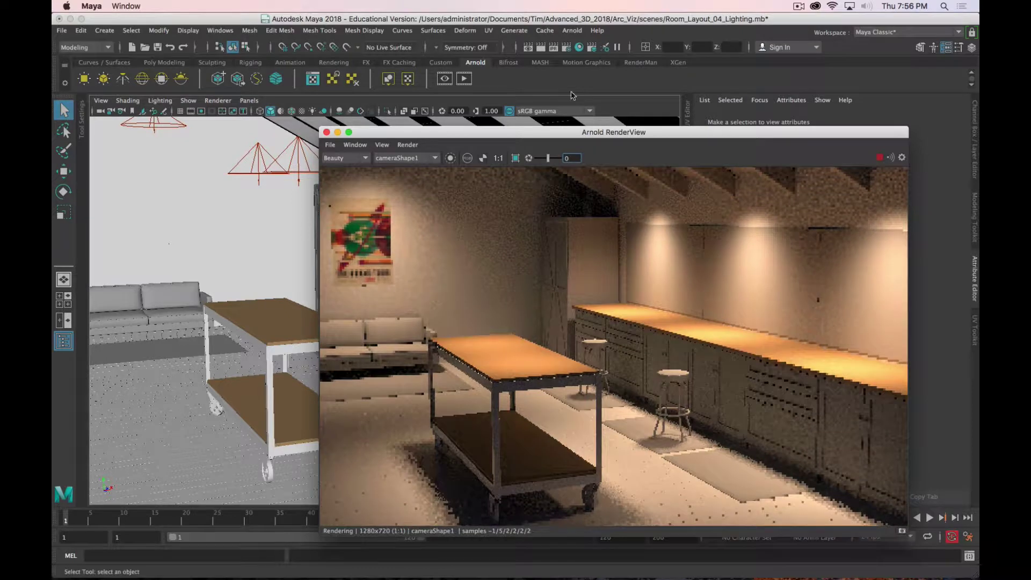
pyautogui.moveTo(593, 138); pyautogui.dragTo(436, 34)
pyautogui.moveTo(759, 432); pyautogui.dragTo(952, 502)
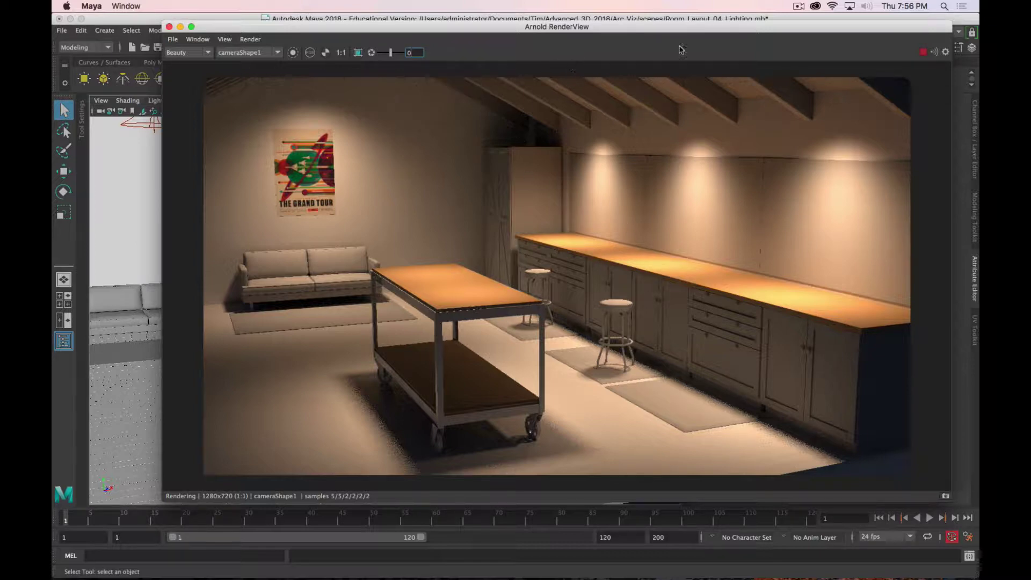
pyautogui.moveTo(688, 27); pyautogui.dragTo(672, 46)
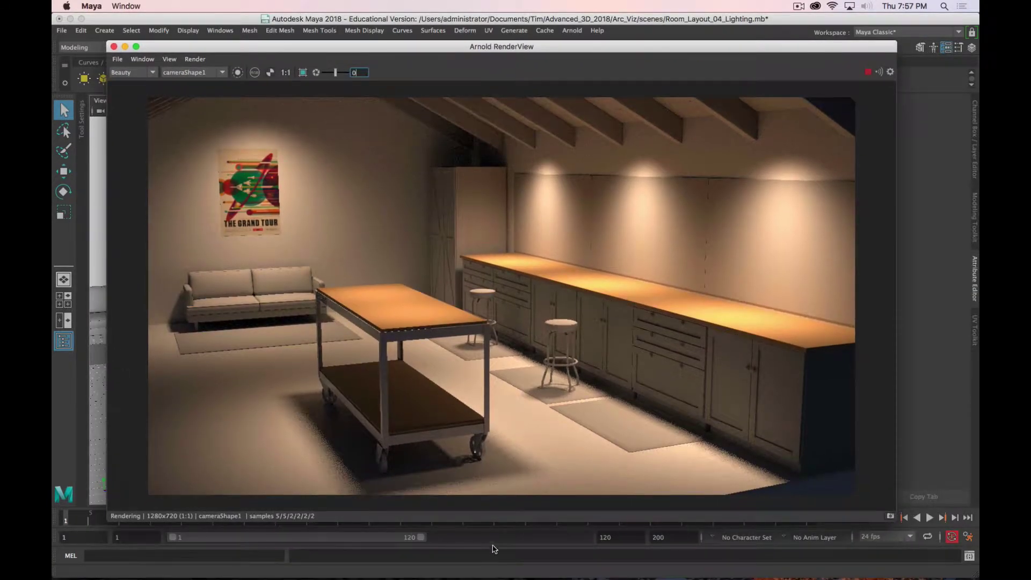
pyautogui.click(114, 46)
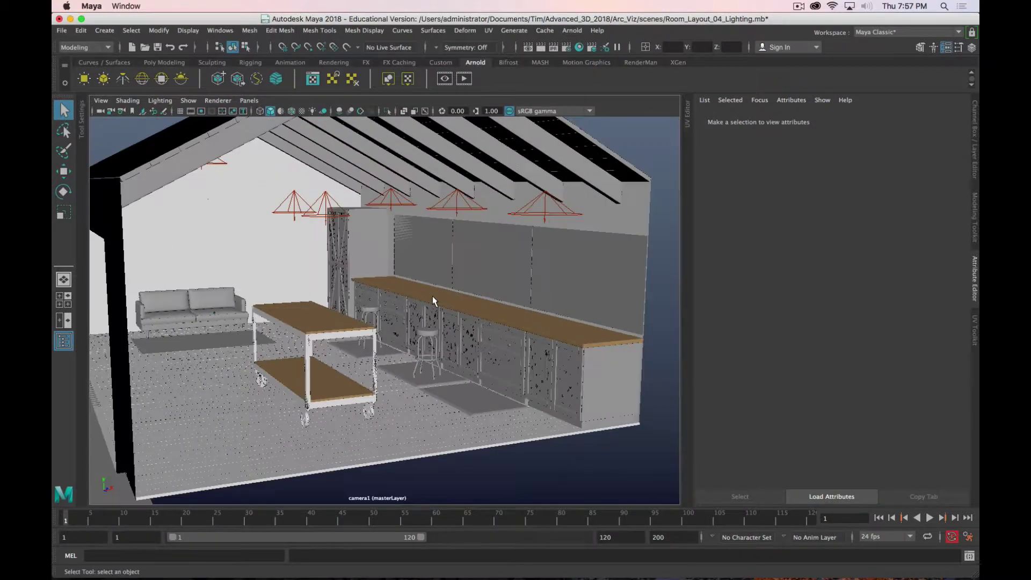
# Create a basic camera in the room scene
pyautogui.press('alt')
pyautogui.press('alt')
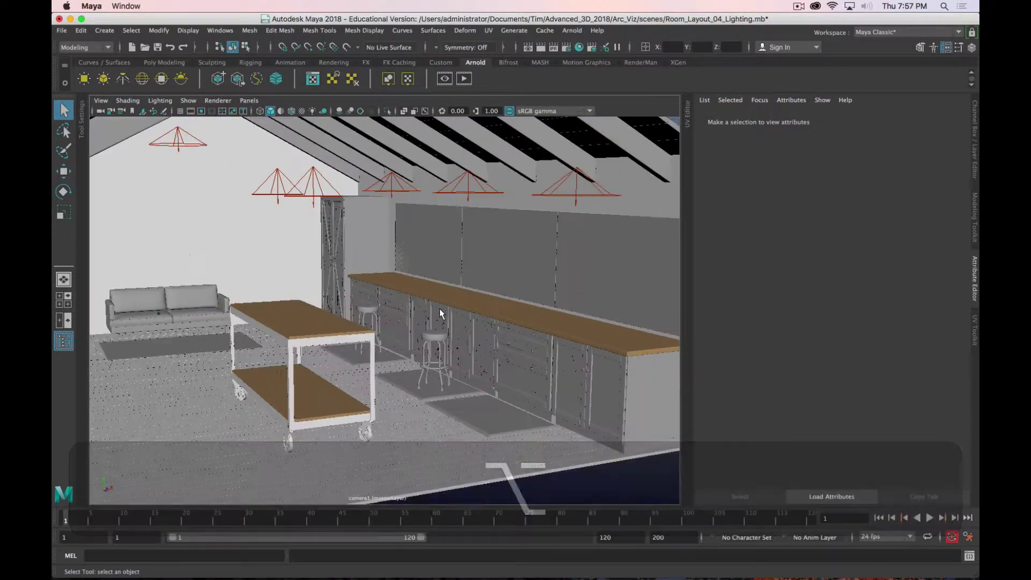
pyautogui.keyDown('alt'); pyautogui.moveTo(459, 334); pyautogui.dragTo(587, 372); pyautogui.keyUp('alt')
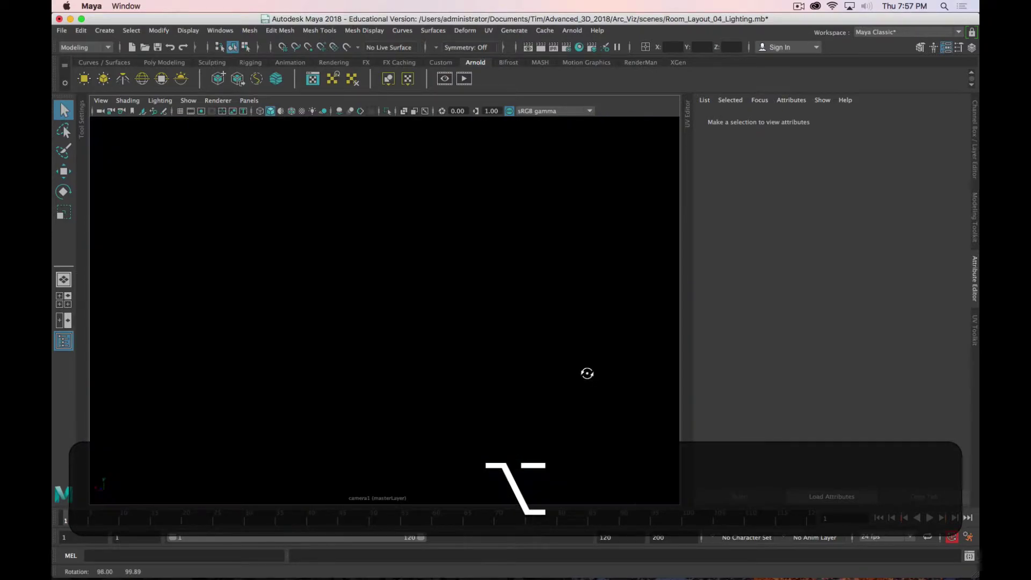
pyautogui.keyDown('alt'); pyautogui.moveTo(473, 372); pyautogui.dragTo(430, 483); pyautogui.keyUp('alt')
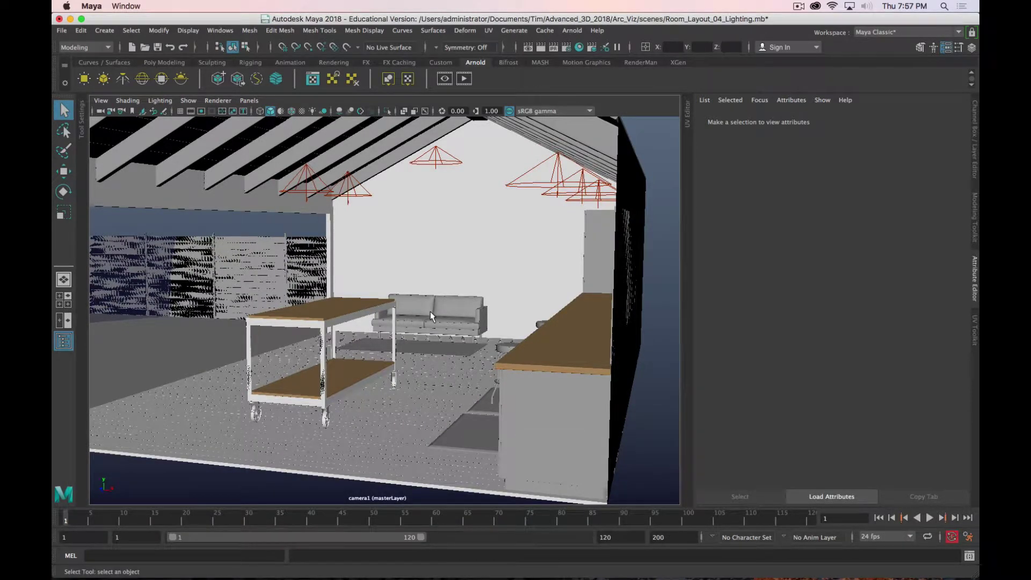
pyautogui.click(105, 30)
pyautogui.moveTo(124, 102)
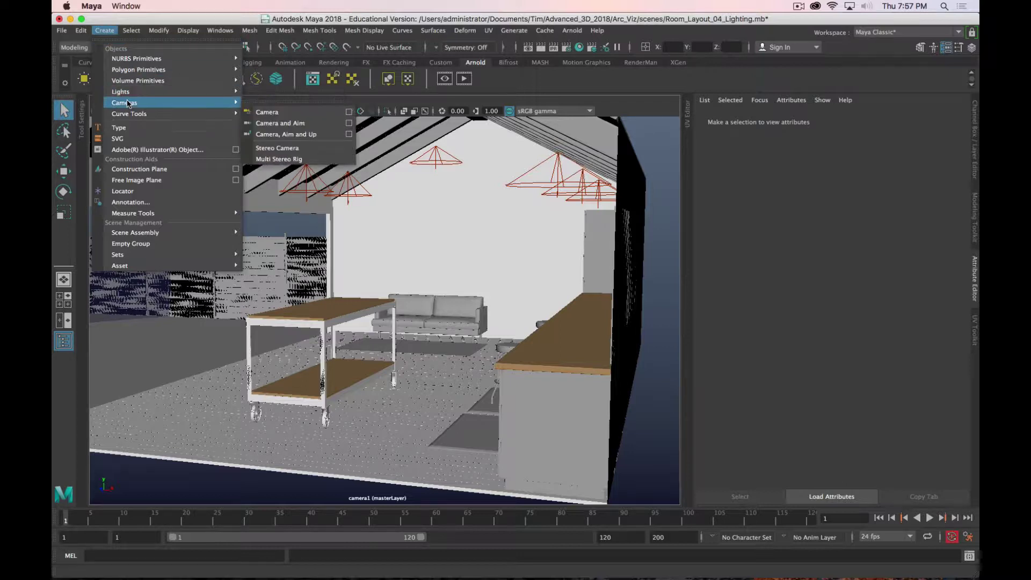
pyautogui.click(321, 117)
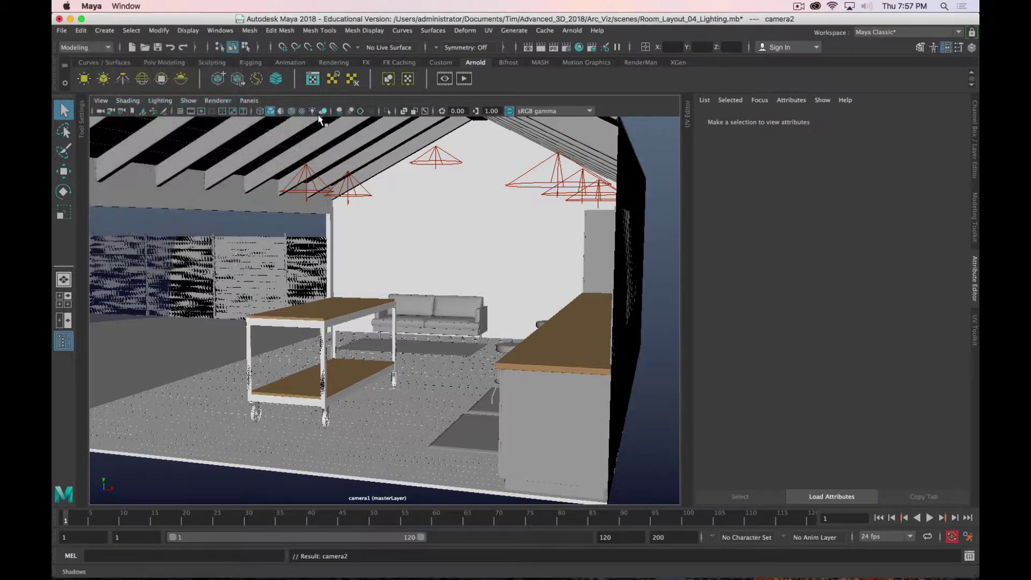
# Raise the new camera to a height of about 172, bring it forward to about Z 466 and scale it uniformly to about 30.3
pyautogui.click(392, 339)
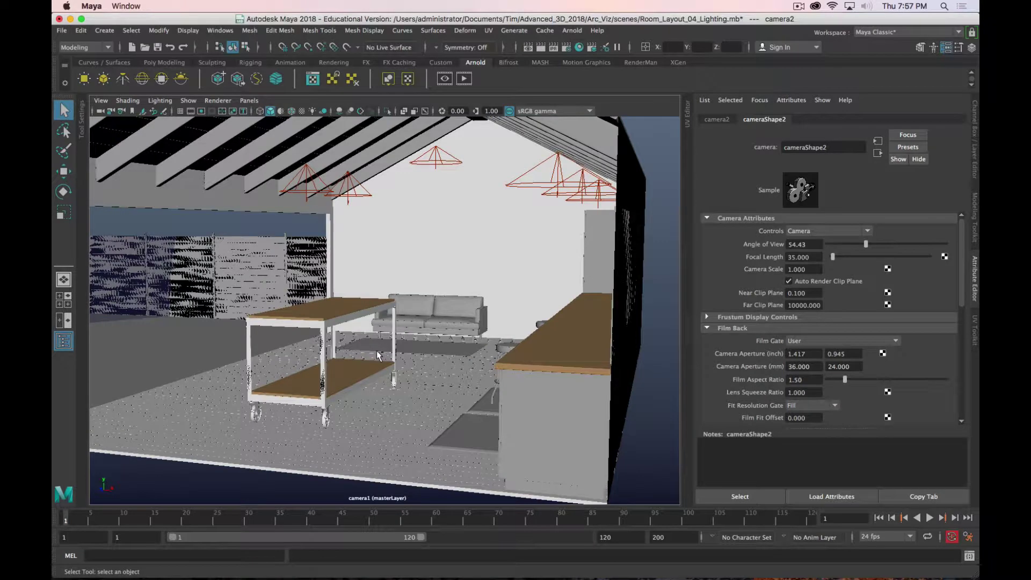
pyautogui.press('w')
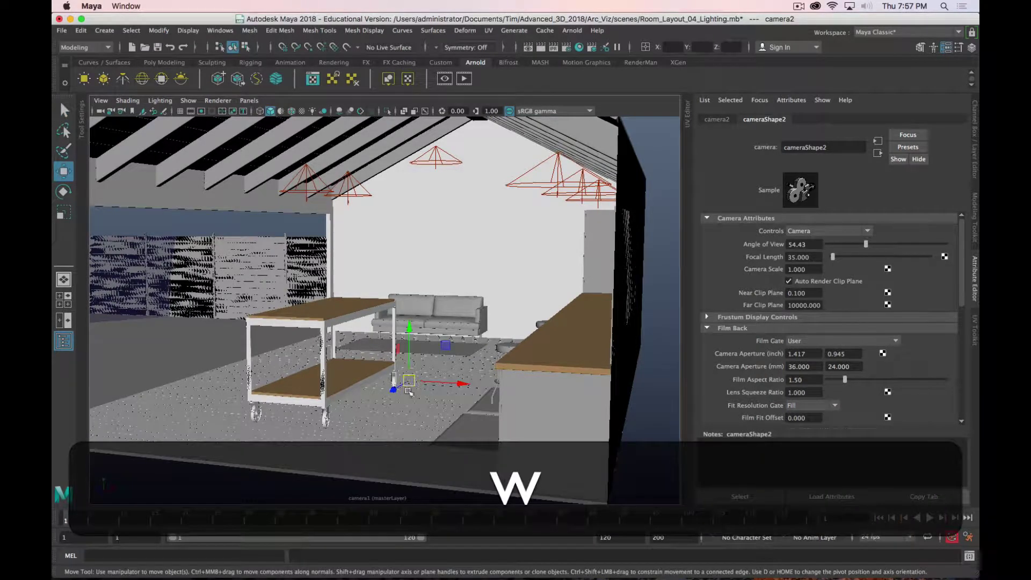
pyautogui.moveTo(410, 338); pyautogui.dragTo(411, 228)
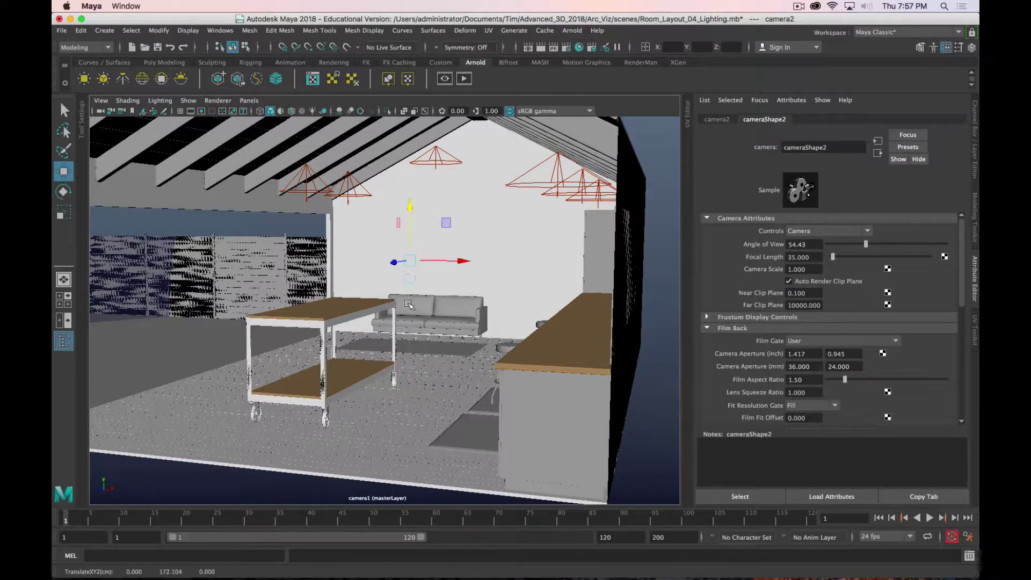
pyautogui.moveTo(397, 263); pyautogui.dragTo(328, 341)
pyautogui.press('r')
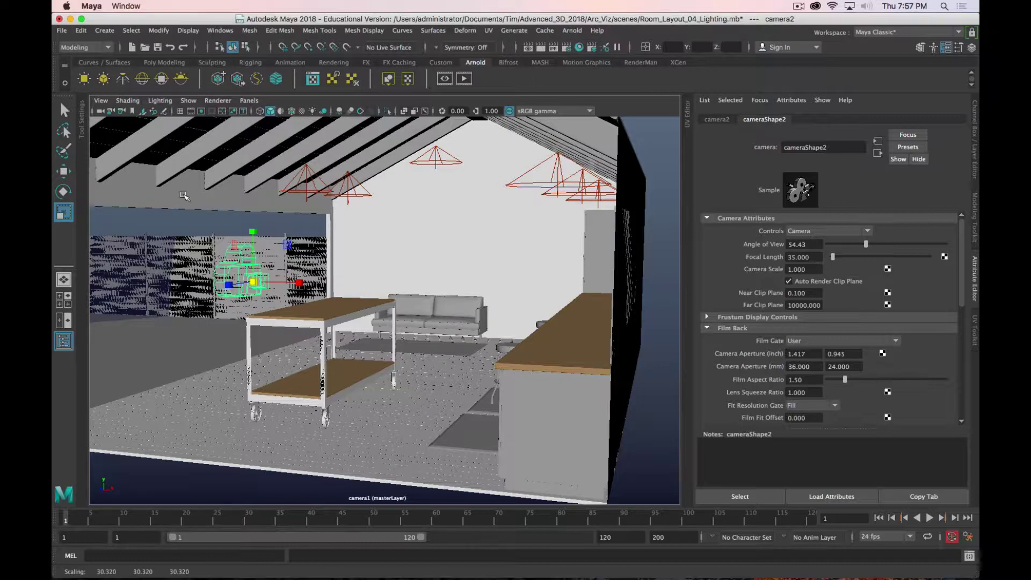
pyautogui.press('w')
# Set the new camera's controls to Camera and Aim
pyautogui.keyDown('alt'); pyautogui.moveTo(233, 282); pyautogui.dragTo(324, 290); pyautogui.keyUp('alt')
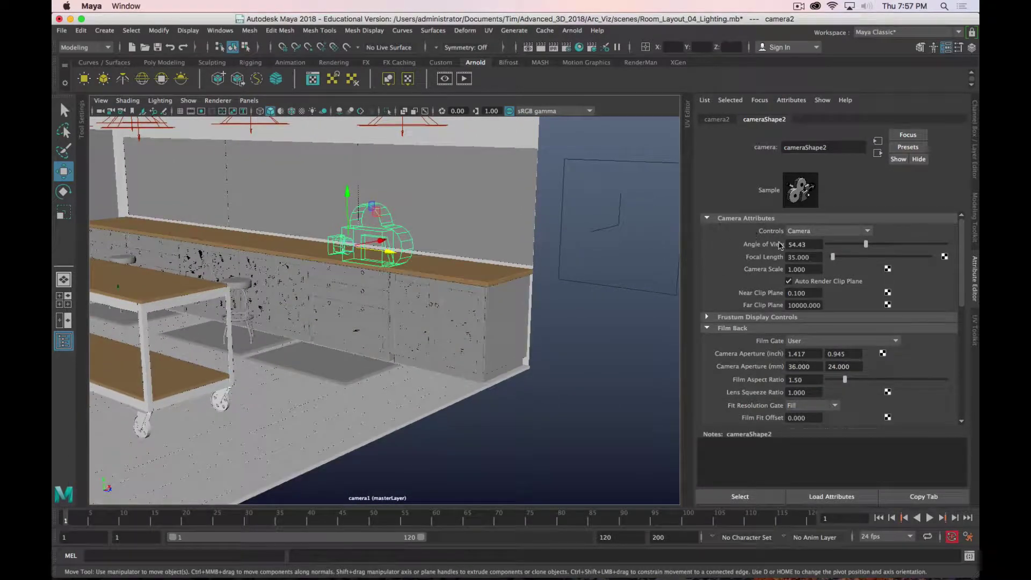
pyautogui.click(847, 234)
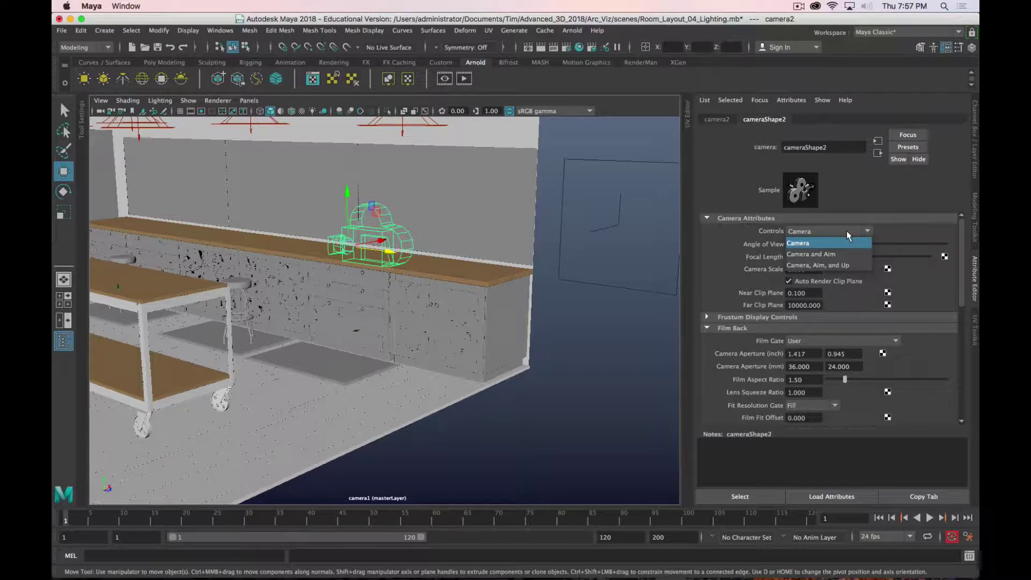
pyautogui.click(841, 255)
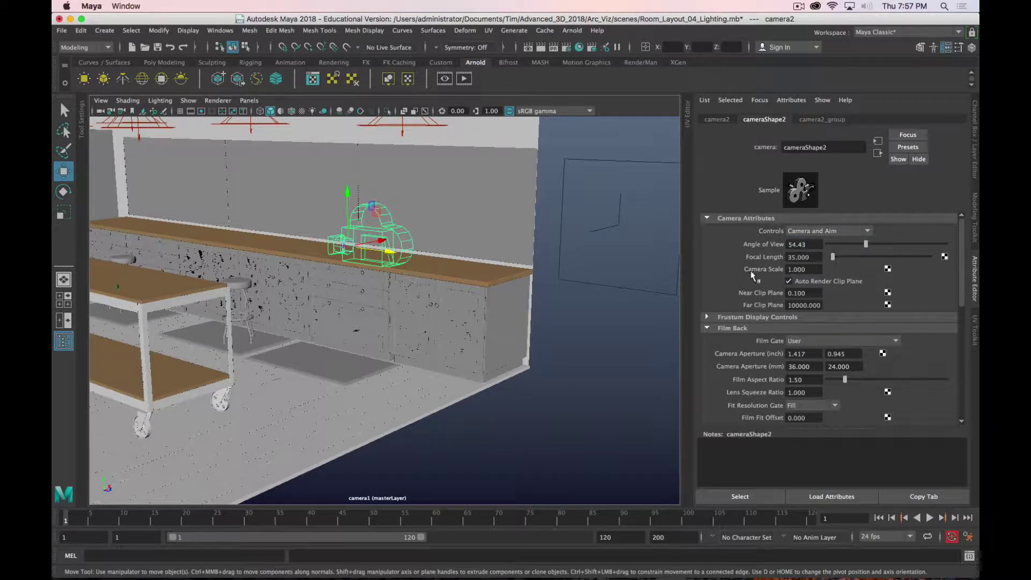
# Move the camera's aim locator deeper into the room, then try shifting it sideways and undo that shift
pyautogui.keyDown('alt'); pyautogui.moveTo(532, 279); pyautogui.dragTo(408, 250); pyautogui.keyUp('alt')
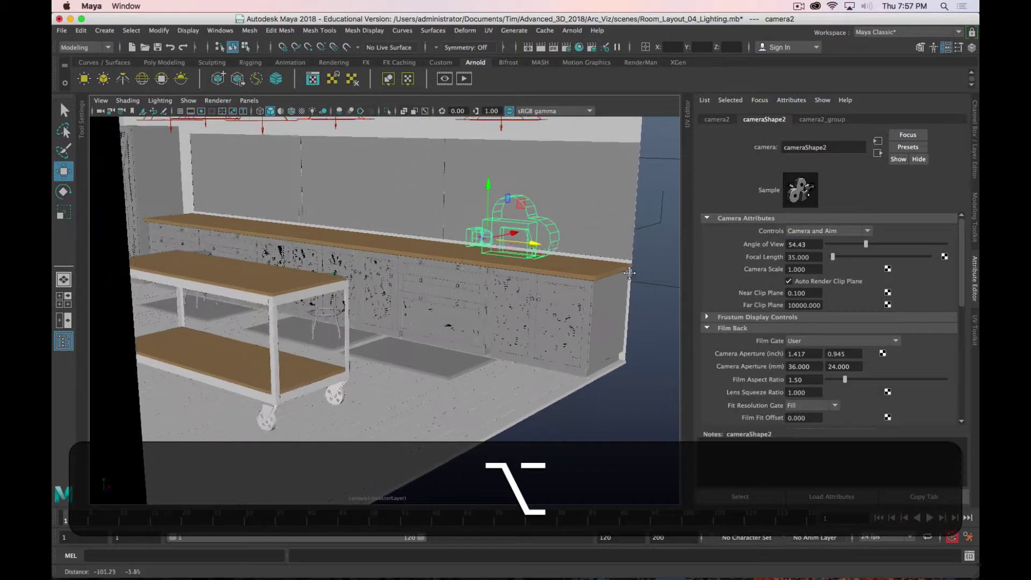
pyautogui.click(580, 250)
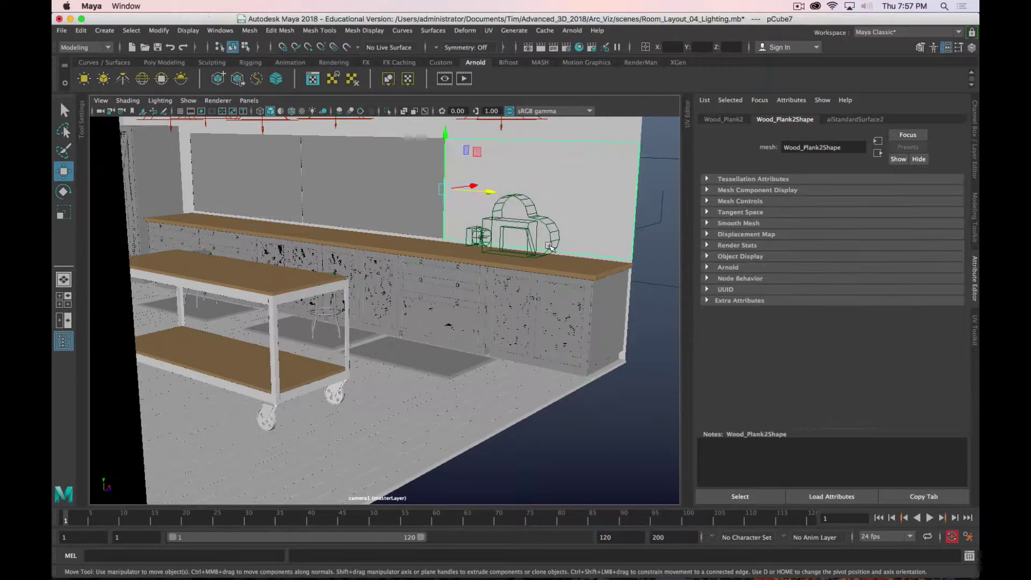
pyautogui.click(534, 248)
pyautogui.keyDown('alt'); pyautogui.moveTo(534, 248); pyautogui.dragTo(157, 501); pyautogui.keyUp('alt')
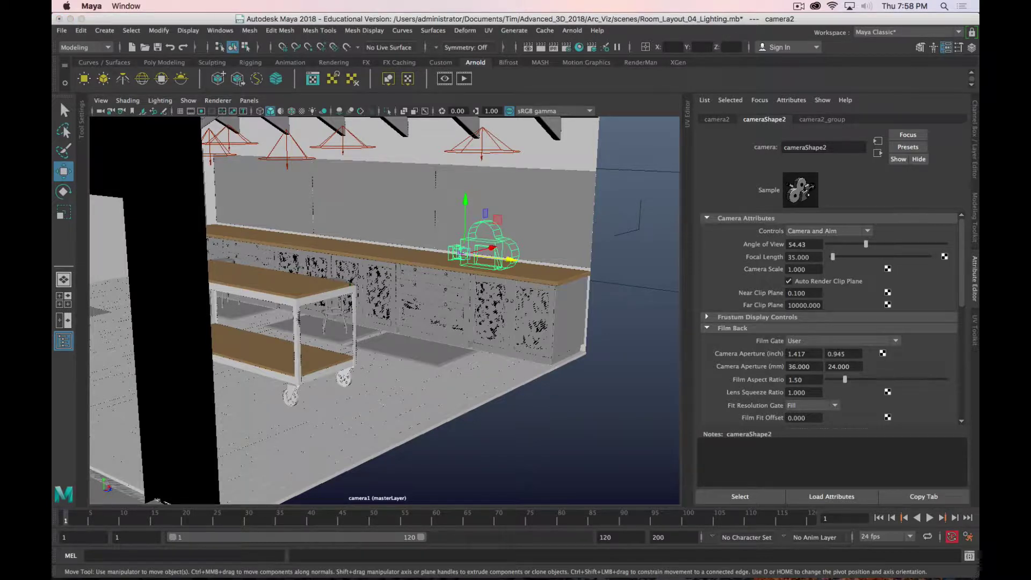
pyautogui.keyDown('alt'); pyautogui.moveTo(157, 500); pyautogui.dragTo(343, 484); pyautogui.keyUp('alt')
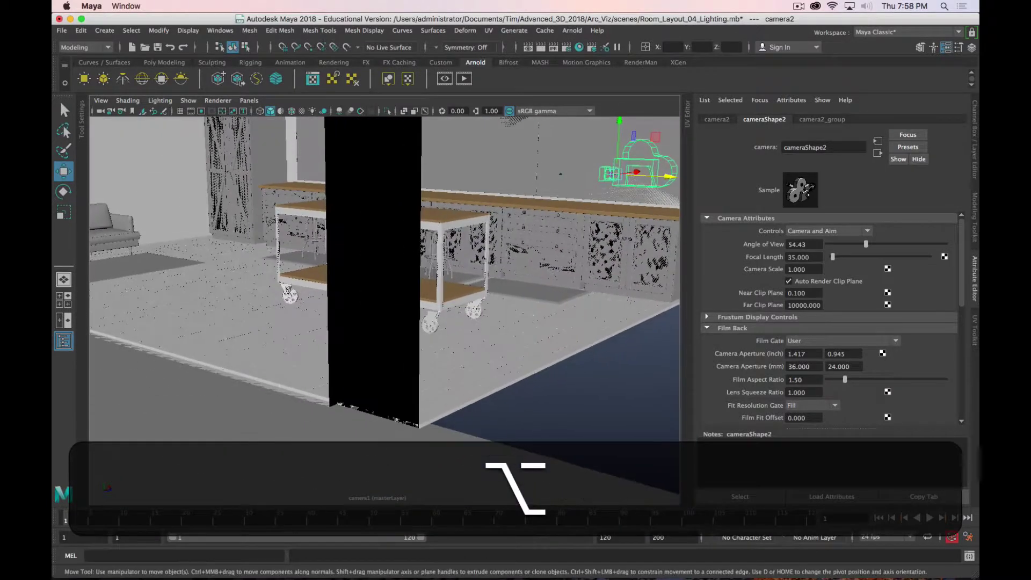
pyautogui.press('Right')
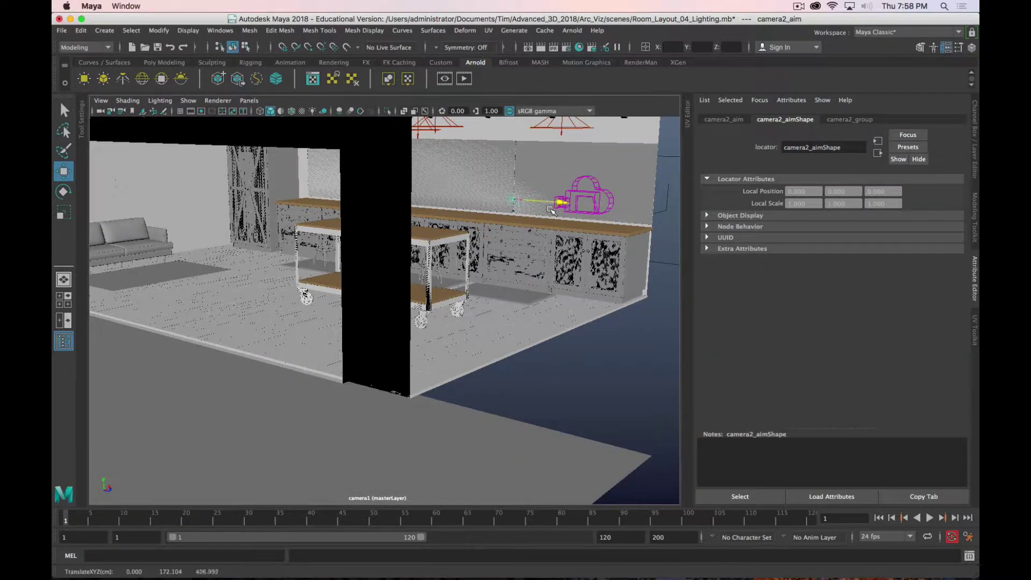
pyautogui.moveTo(623, 208); pyautogui.dragTo(412, 226)
pyautogui.moveTo(414, 264); pyautogui.dragTo(314, 280)
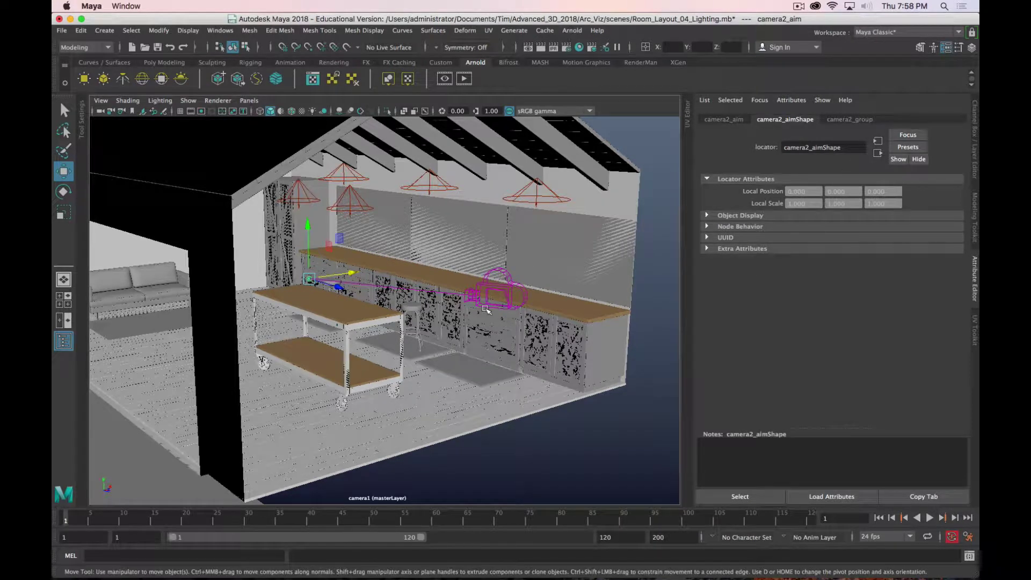
pyautogui.press('z')
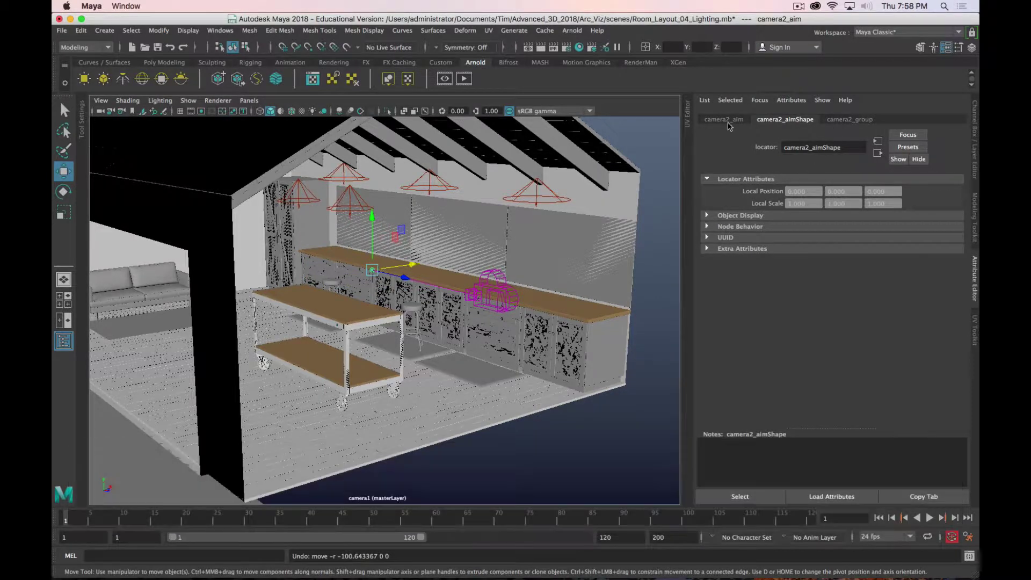
# Check the camera's group node, then set the camera's controls to Camera, Aim, and Up
pyautogui.click(495, 293)
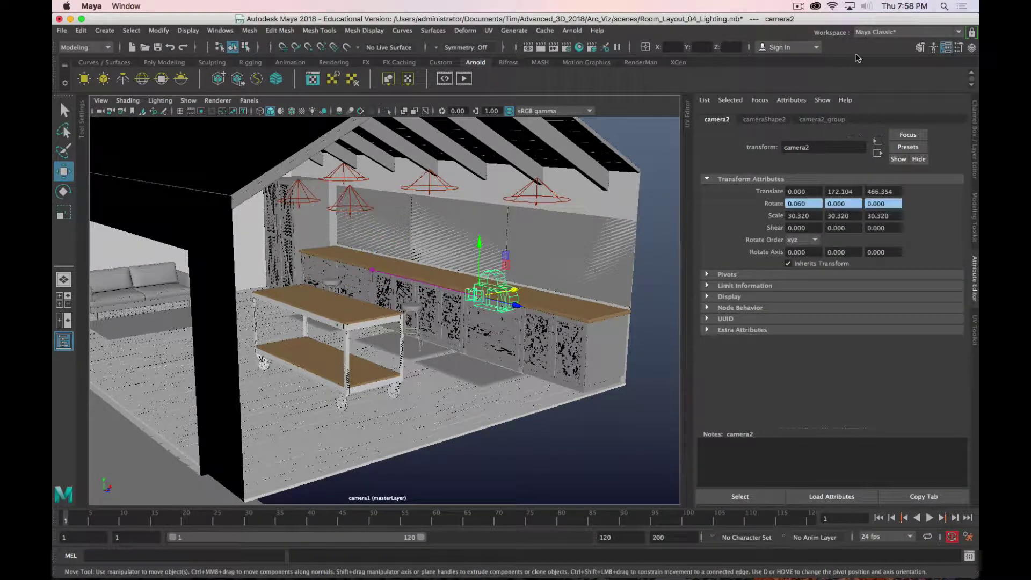
pyautogui.press('Up')
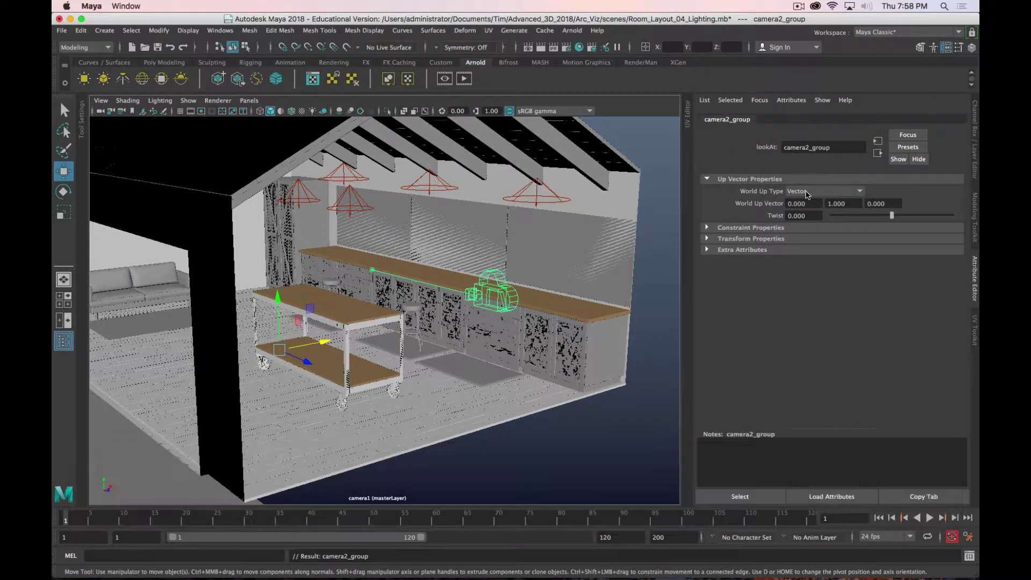
pyautogui.press('Down')
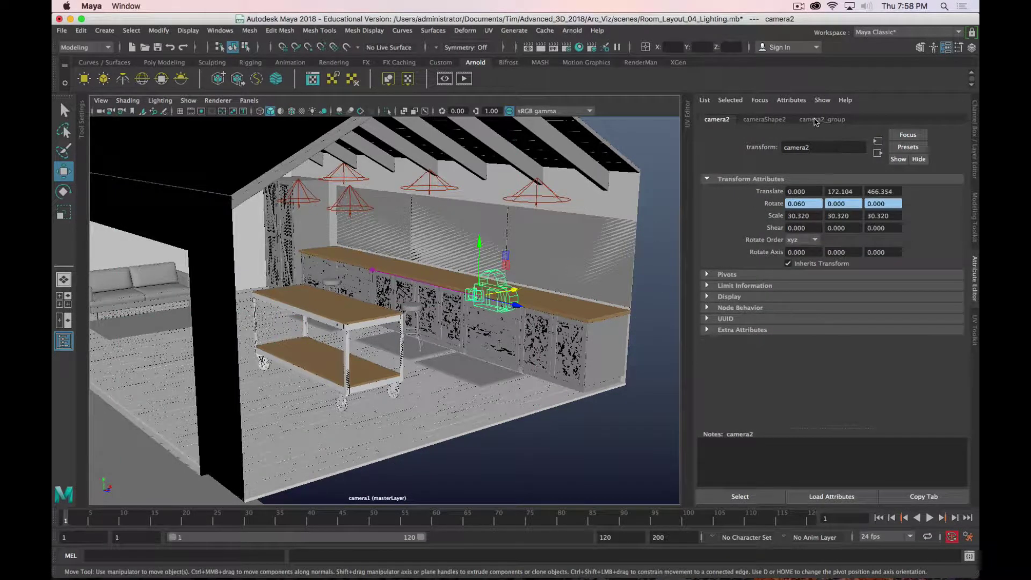
pyautogui.click(764, 119)
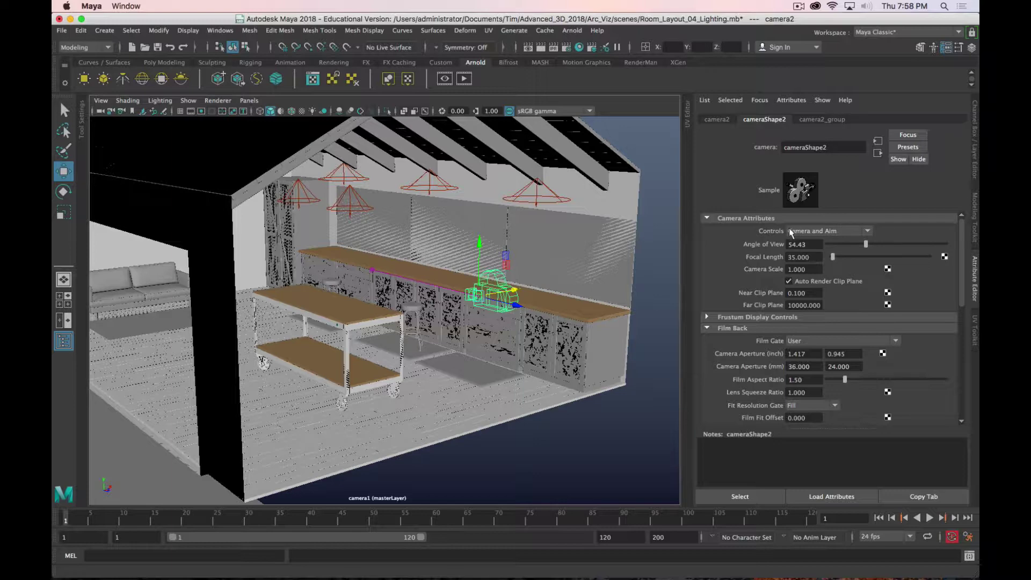
pyautogui.click(827, 231)
pyautogui.click(806, 268)
# Raise the camera's up locator to about 252.5 and shift it sideways to about X -9.8 to roll the camera
pyautogui.moveTo(473, 302); pyautogui.dragTo(482, 299)
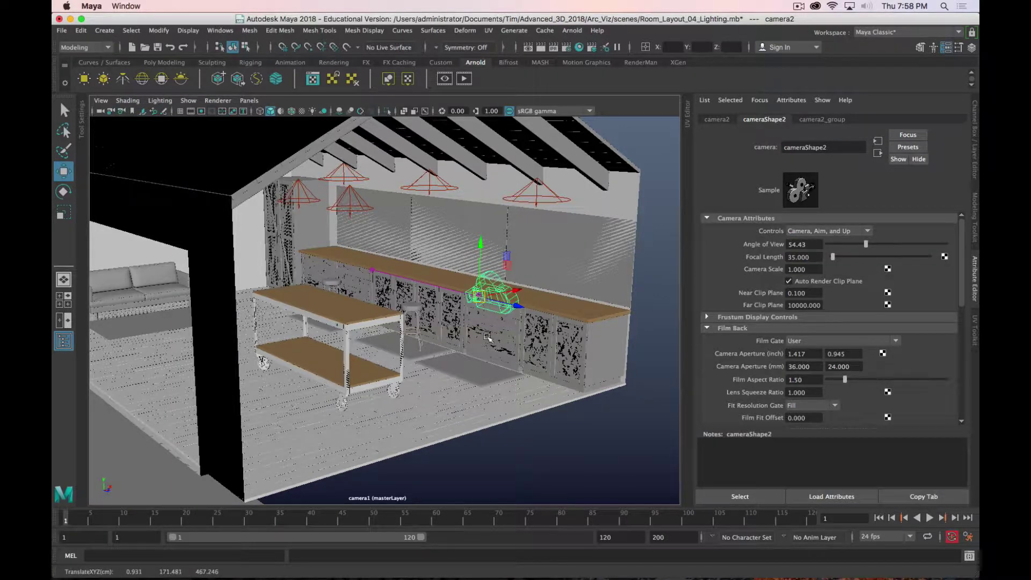
pyautogui.click(478, 294)
pyautogui.press('f')
pyautogui.scroll(-5, 530, 286)
pyautogui.moveTo(590, 295); pyautogui.dragTo(595, 261, button='middle')
pyautogui.keyDown('alt'); pyautogui.moveTo(595, 261); pyautogui.dragTo(524, 289); pyautogui.keyUp('alt')
pyautogui.moveTo(472, 227); pyautogui.dragTo(424, 235)
pyautogui.press('z')
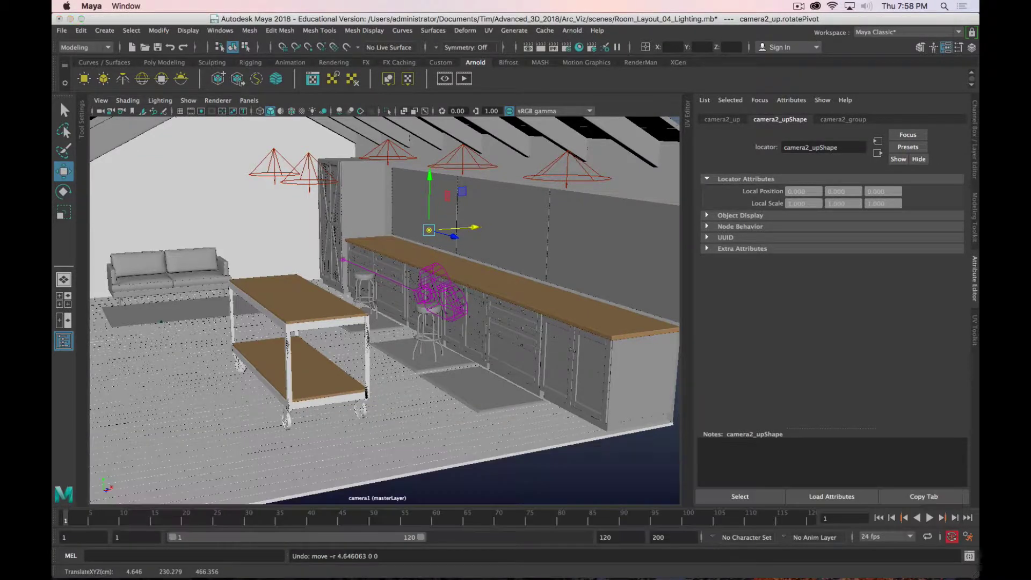
pyautogui.moveTo(475, 228); pyautogui.dragTo(456, 208)
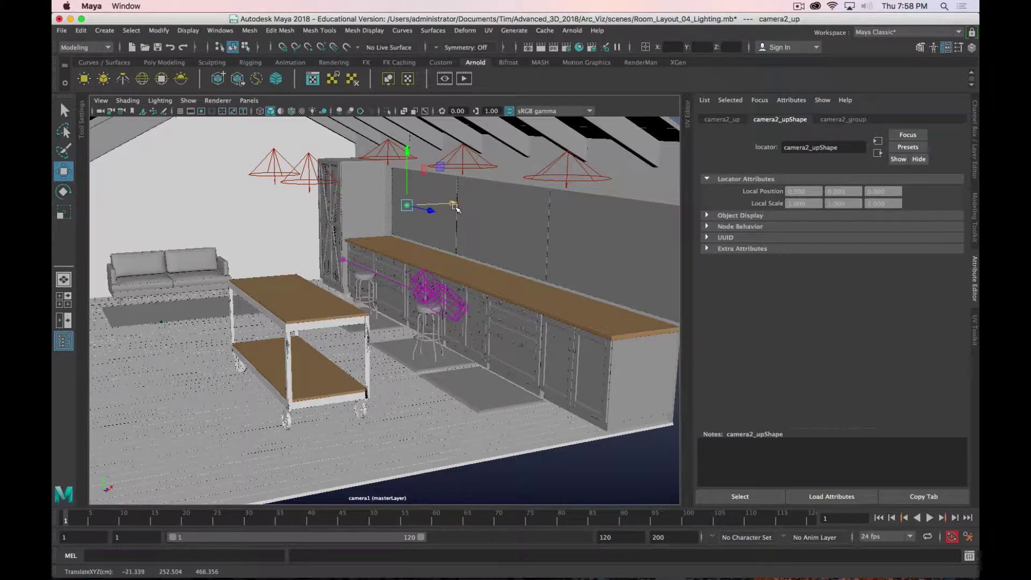
pyautogui.moveTo(453, 207)
pyautogui.mouseDown()
pyautogui.moveTo(483, 205)
pyautogui.moveTo(446, 207)
pyautogui.moveTo(500, 217)
pyautogui.moveTo(463, 222)
pyautogui.mouseUp()
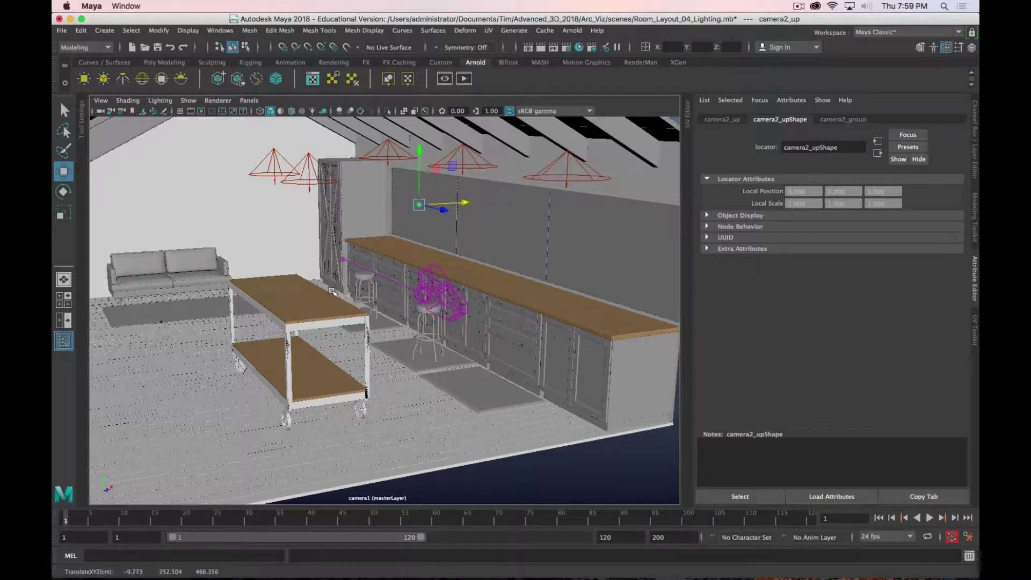
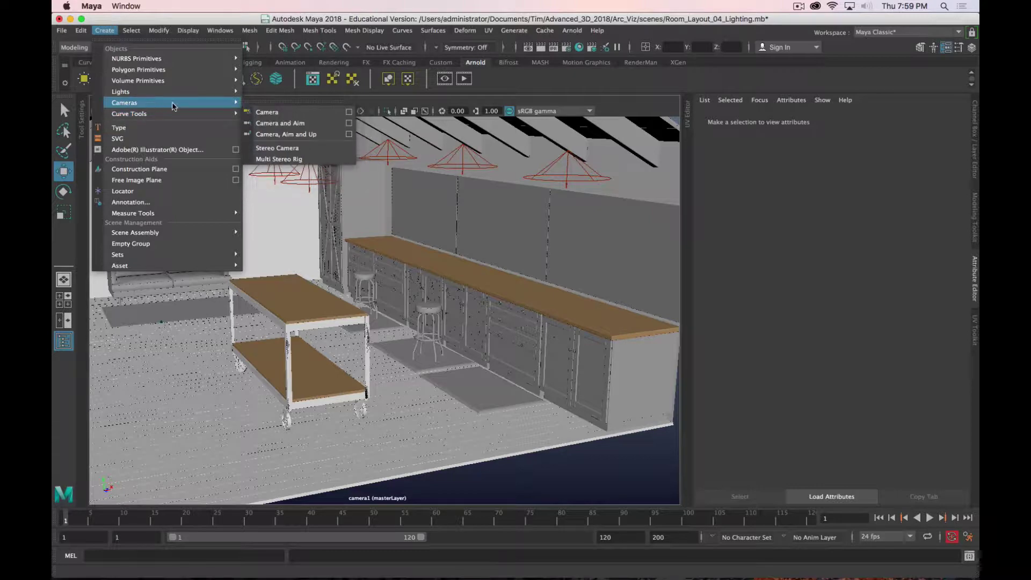
# Create a basic camera, enlarge it, and move it up and across to the area in front of the counter
pyautogui.click(277, 108)
pyautogui.press('w')
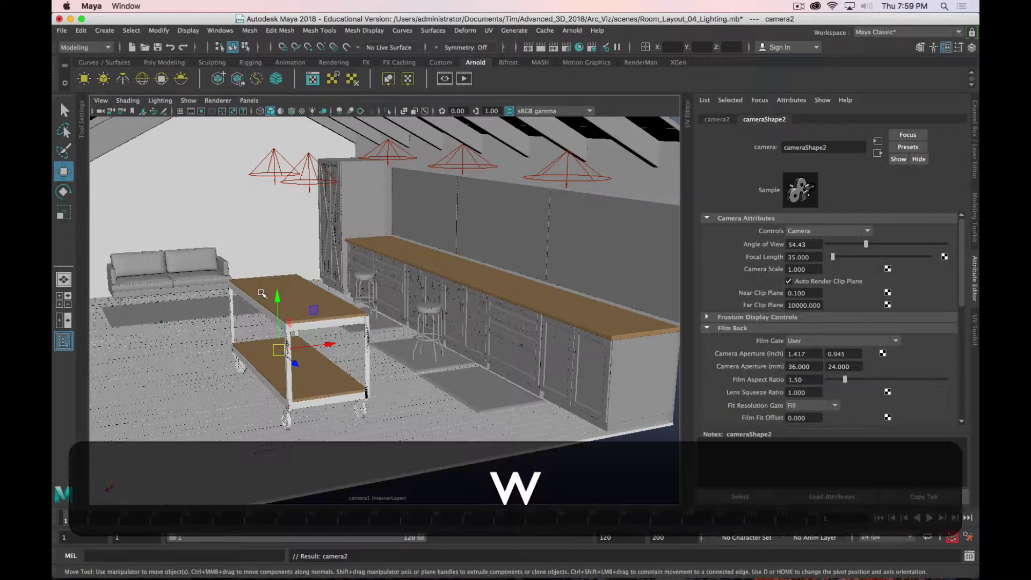
pyautogui.moveTo(278, 298); pyautogui.dragTo(462, 358)
pyautogui.press('r')
pyautogui.press('w')
pyautogui.moveTo(456, 319); pyautogui.dragTo(472, 262)
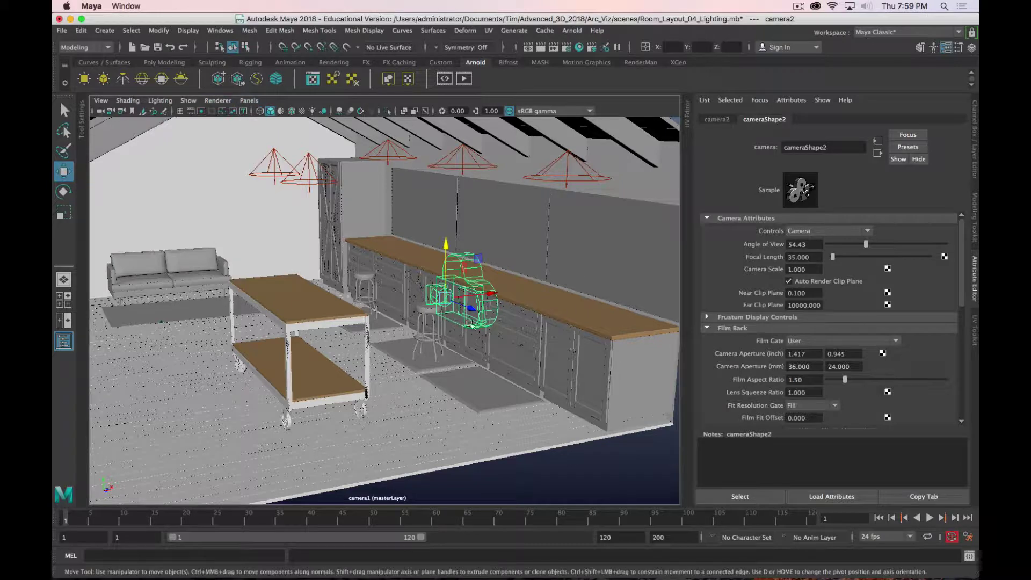
# Look through camera2 and frame the cart and the long counter from the open side of the room
pyautogui.click(246, 103)
pyautogui.moveTo(252, 115)
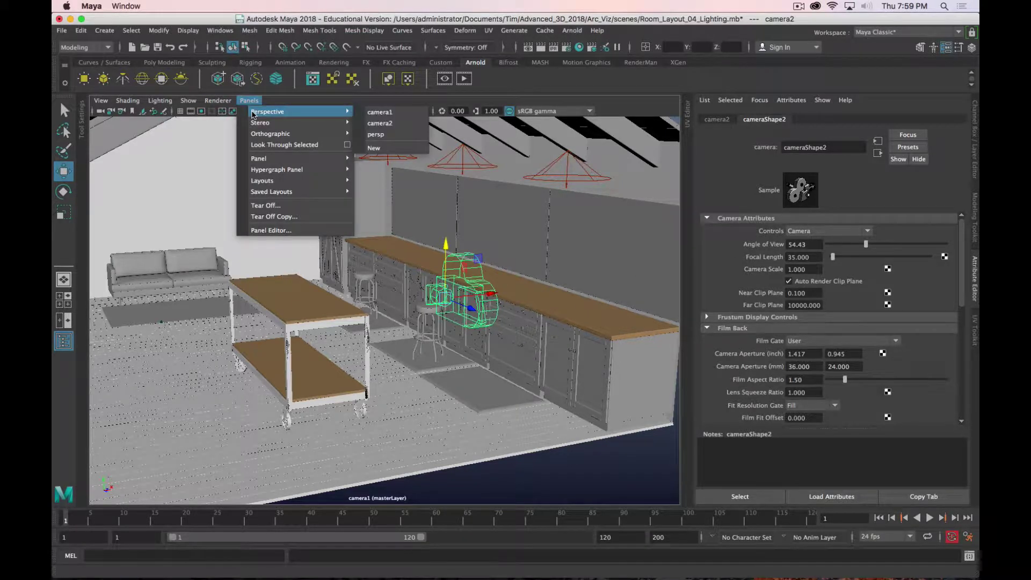
pyautogui.click(410, 127)
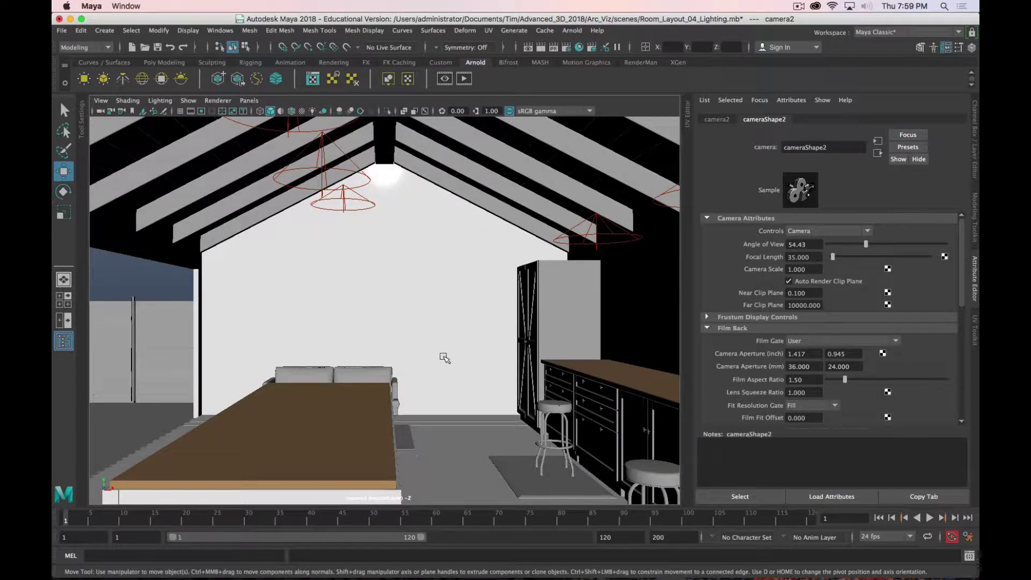
pyautogui.keyDown('alt'); pyautogui.moveTo(442, 356); pyautogui.dragTo(589, 305); pyautogui.keyUp('alt')
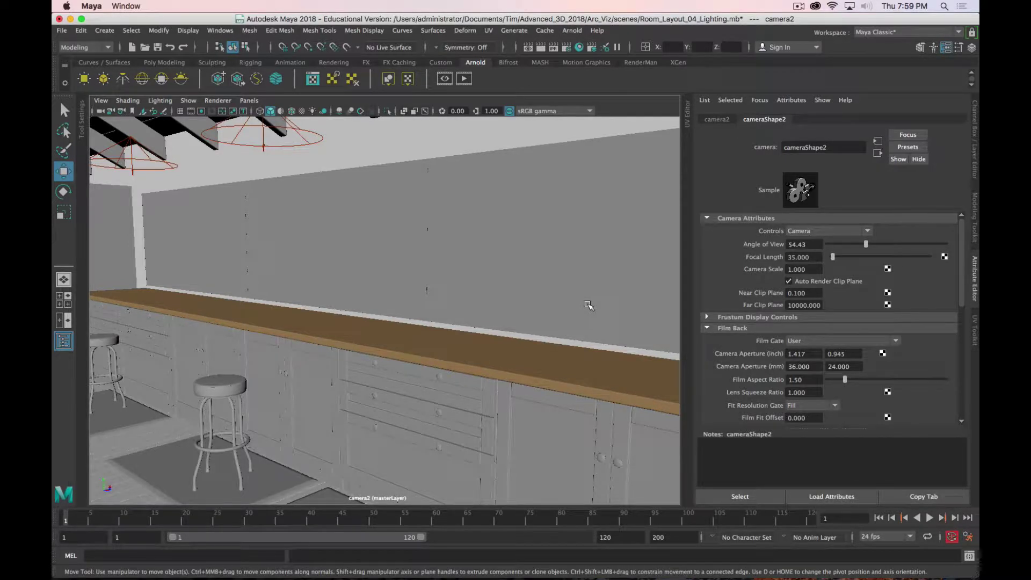
pyautogui.scroll(-15, 467, 353)
pyautogui.scroll(10, 434, 336)
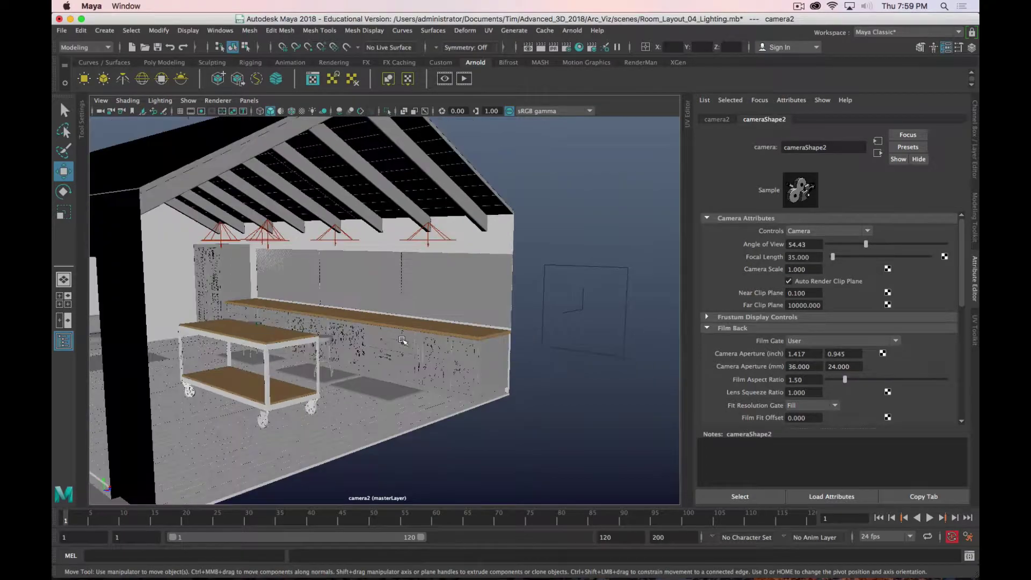
pyautogui.keyDown('alt'); pyautogui.moveTo(434, 336); pyautogui.dragTo(540, 302); pyautogui.keyUp('alt')
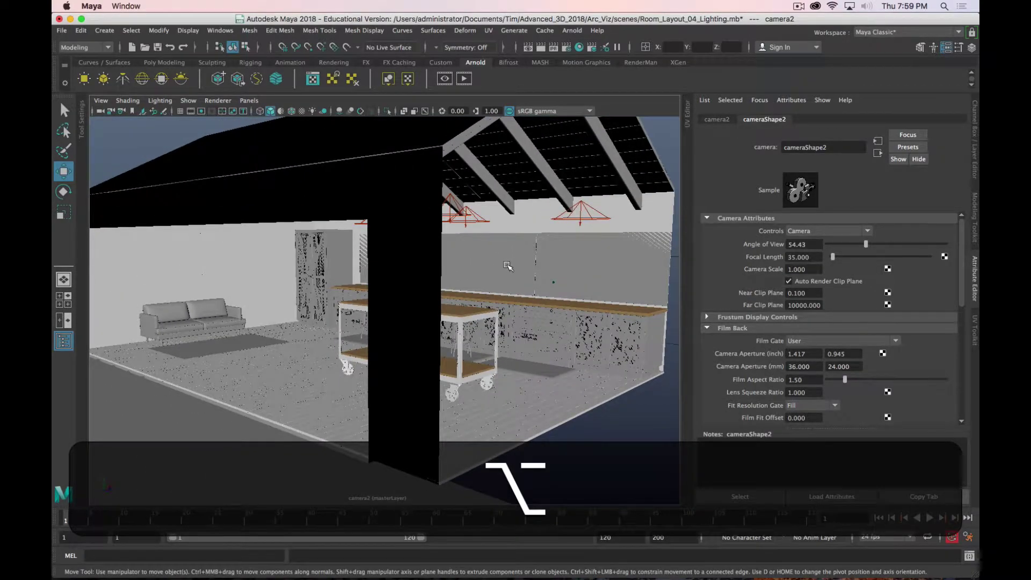
pyautogui.keyDown('alt'); pyautogui.moveTo(511, 265); pyautogui.dragTo(417, 288); pyautogui.keyUp('alt')
pyautogui.scroll(5, 427, 263)
pyautogui.scroll(-5, 417, 287)
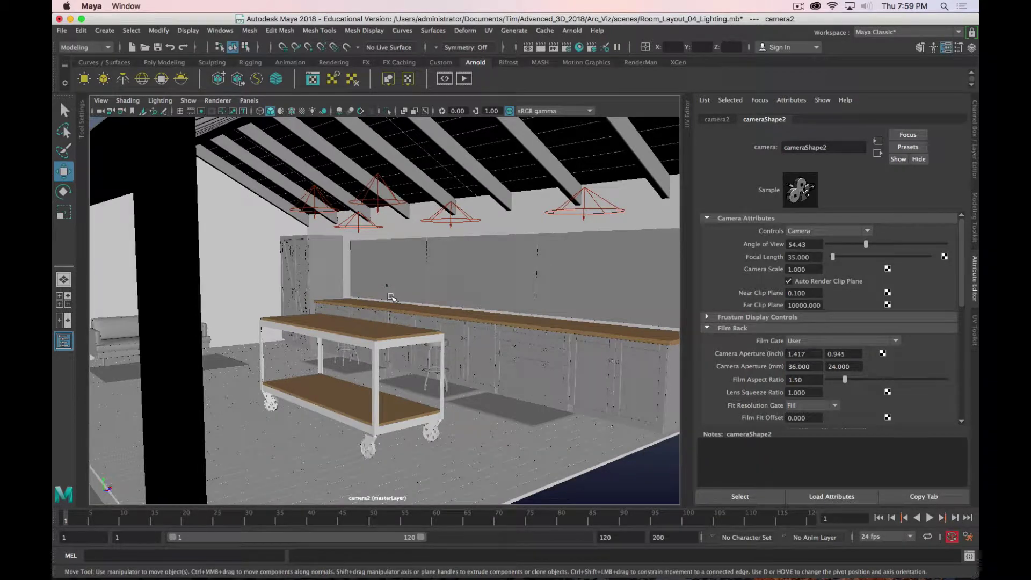
# Preview the film gate briefly, then look through the camera's Film Back, Output Settings and Object Display attributes
pyautogui.click(190, 112)
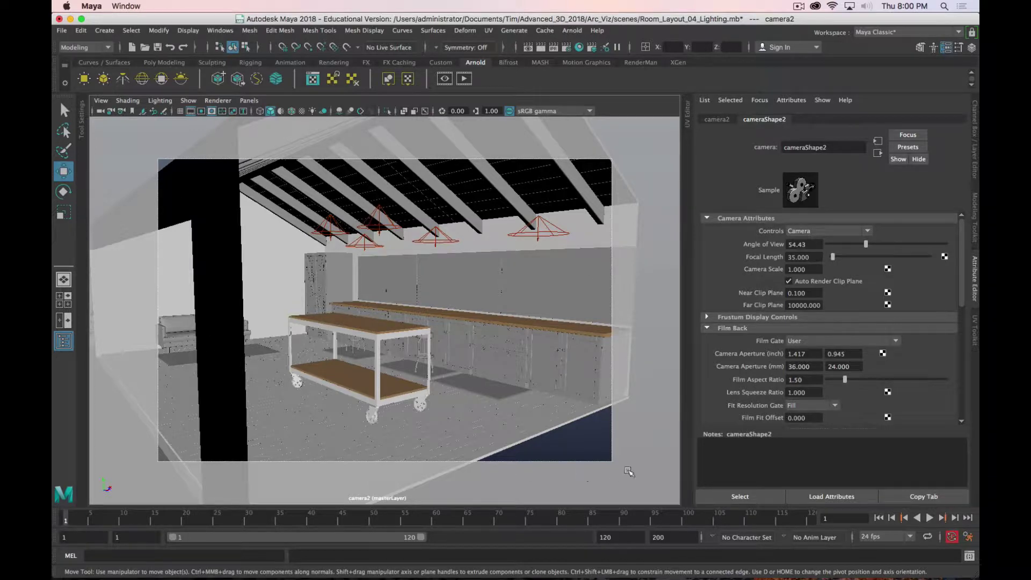
pyautogui.click(190, 111)
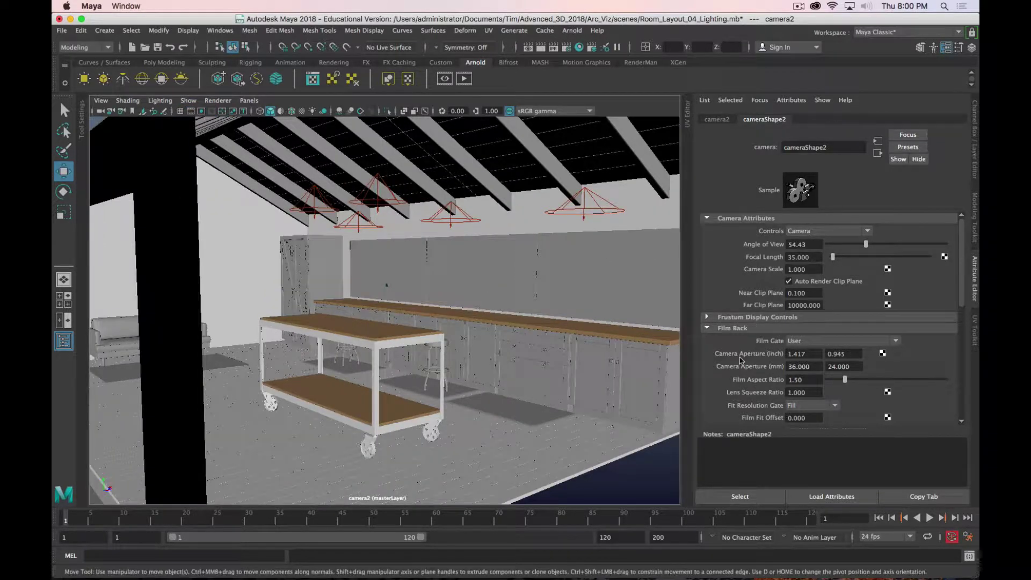
pyautogui.scroll(-5, 740, 359)
pyautogui.scroll(5, 739, 358)
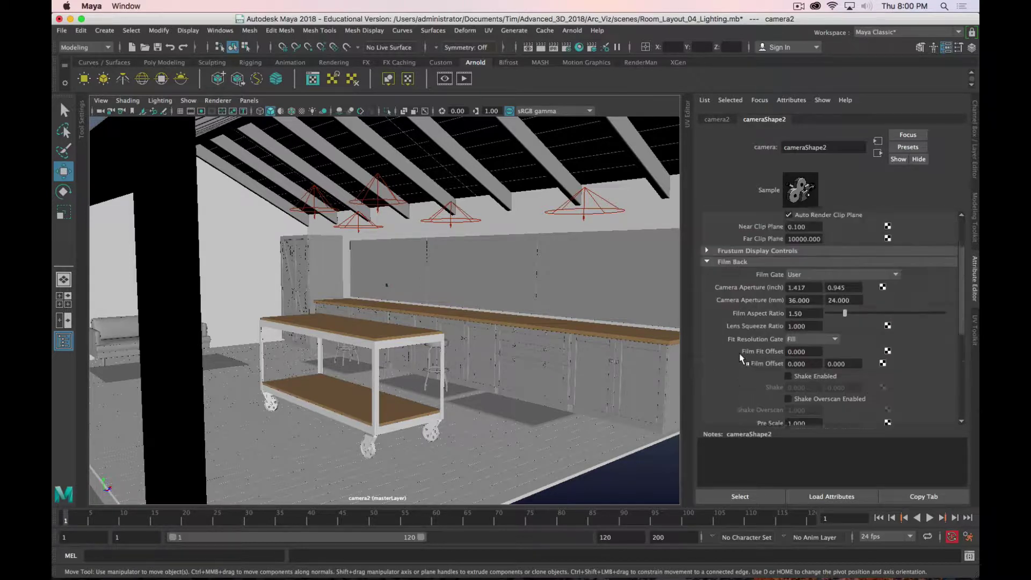
pyautogui.scroll(-8, 804, 321)
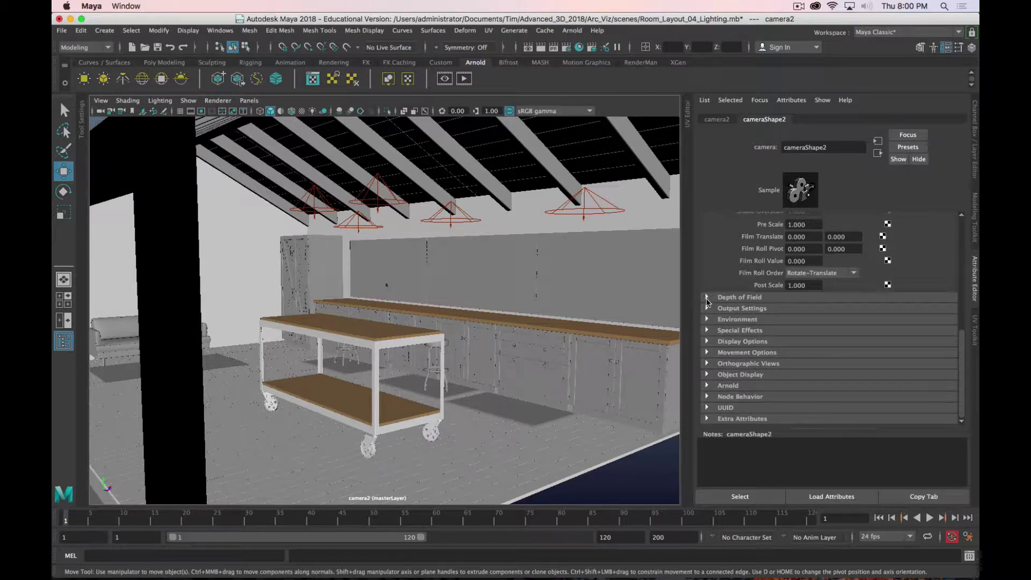
pyautogui.click(707, 308)
pyautogui.click(706, 309)
pyautogui.click(707, 374)
pyautogui.scroll(-3, 707, 349)
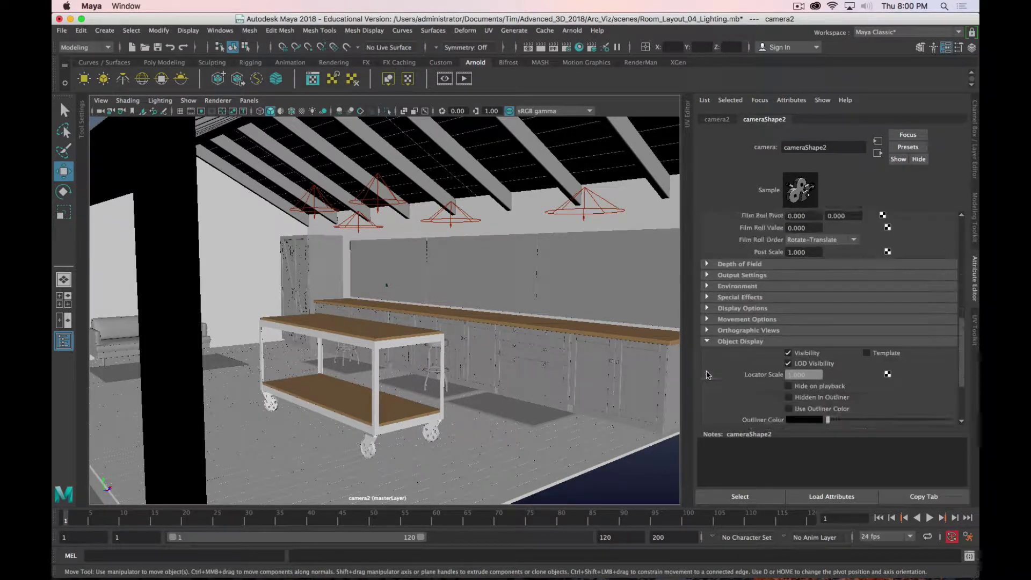
pyautogui.click(707, 275)
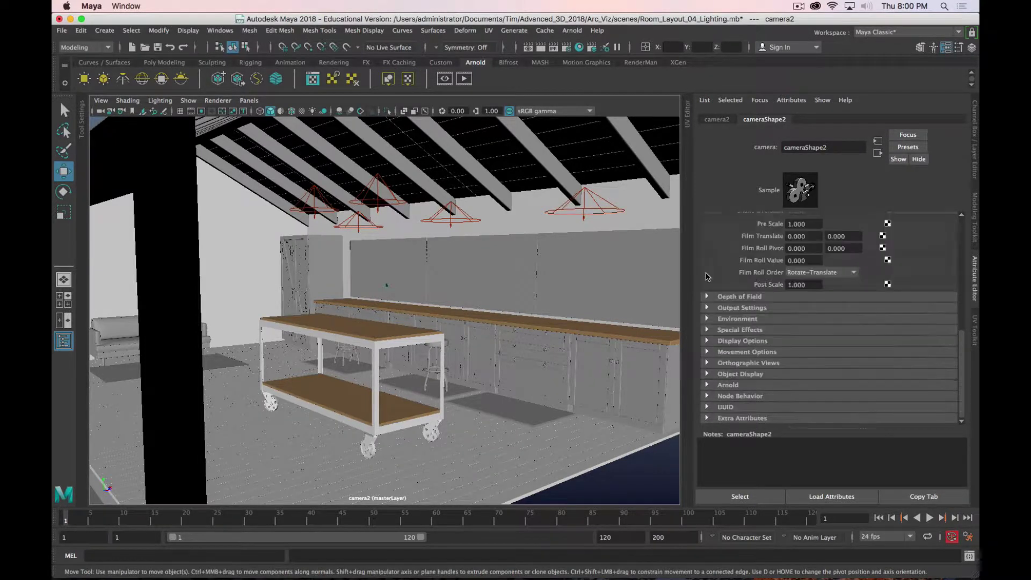
# Turn on Display Film Gate in the camera's display options and set Overscan to 1.2
pyautogui.click(707, 340)
pyautogui.scroll(-2, 725, 357)
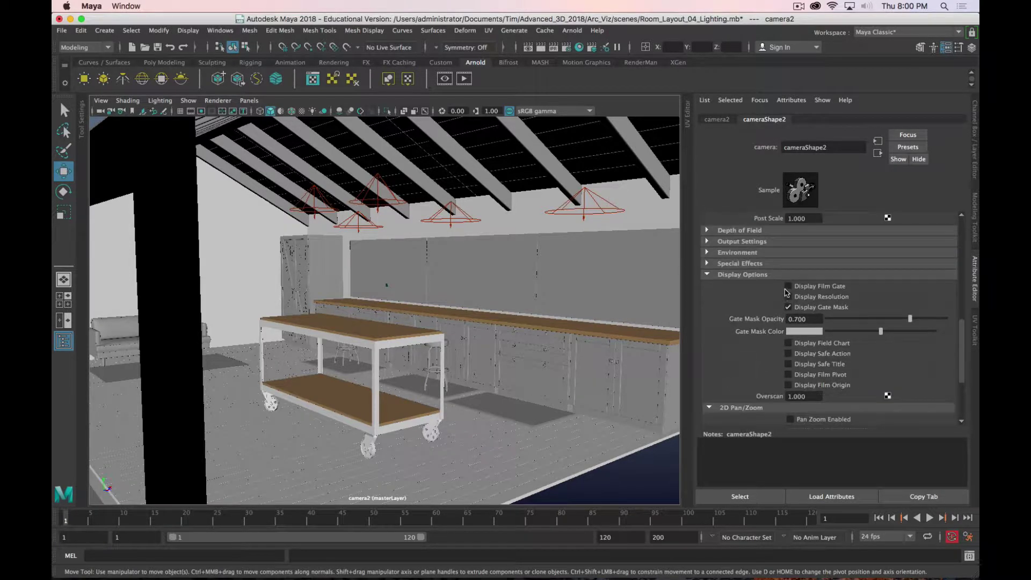
pyautogui.click(787, 288)
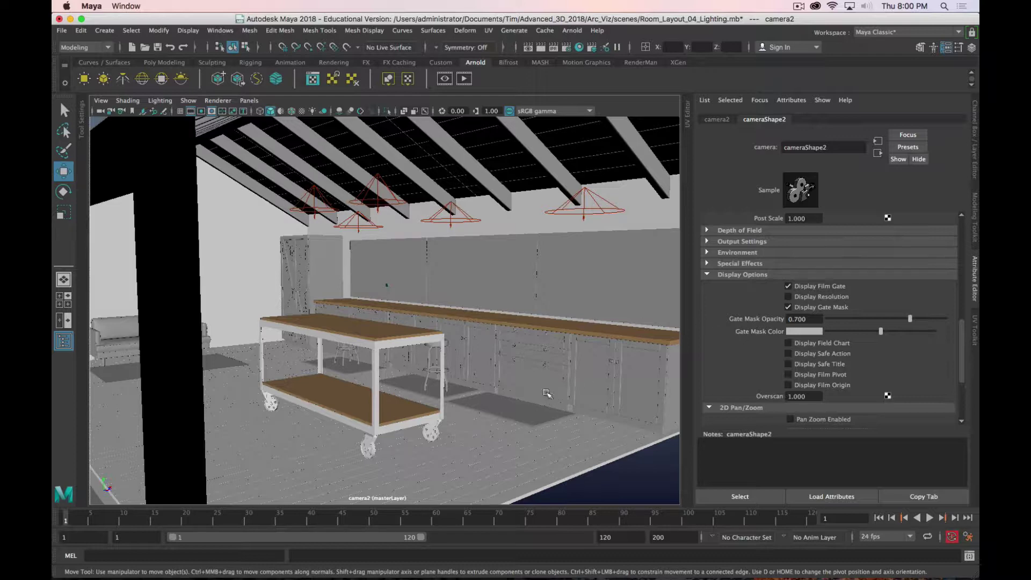
pyautogui.scroll(-3, 547, 355)
pyautogui.scroll(3, 514, 377)
pyautogui.doubleClick(811, 397)
pyautogui.write('1.2')
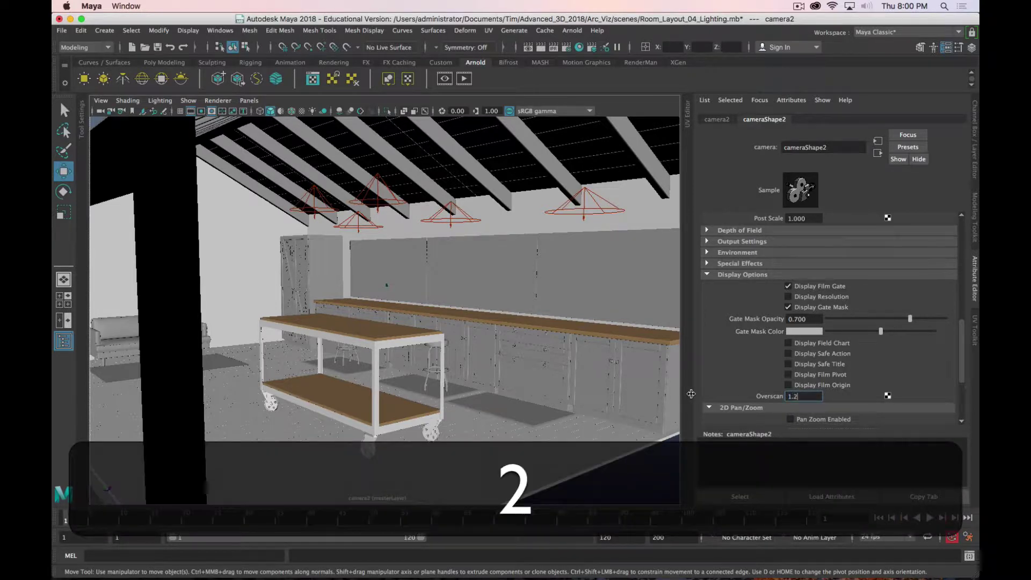
pyautogui.press('Return')
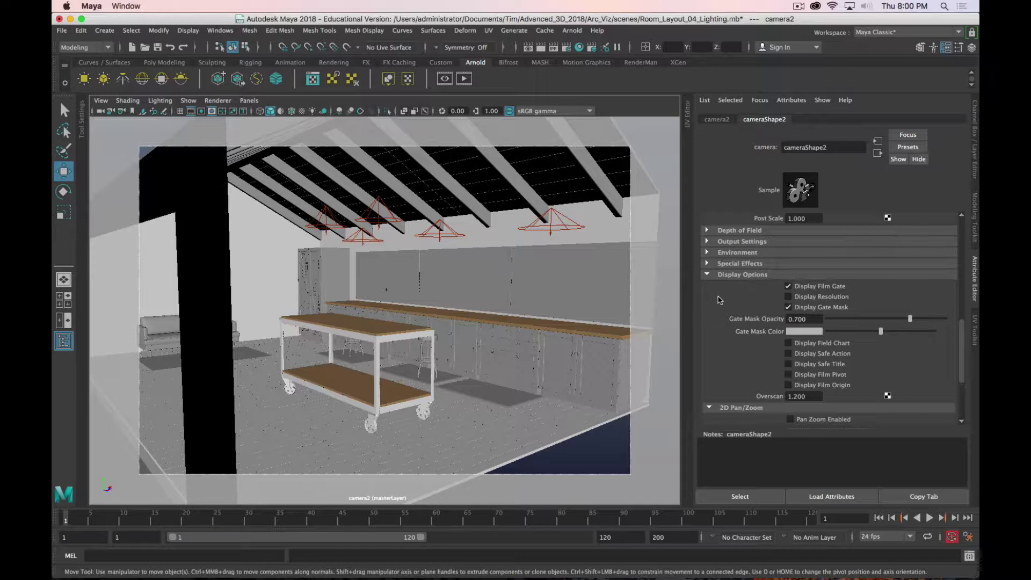
# Set the camera's film gate to 35mm 1.85 Projection
pyautogui.scroll(-2, 719, 298)
pyautogui.scroll(10, 730, 297)
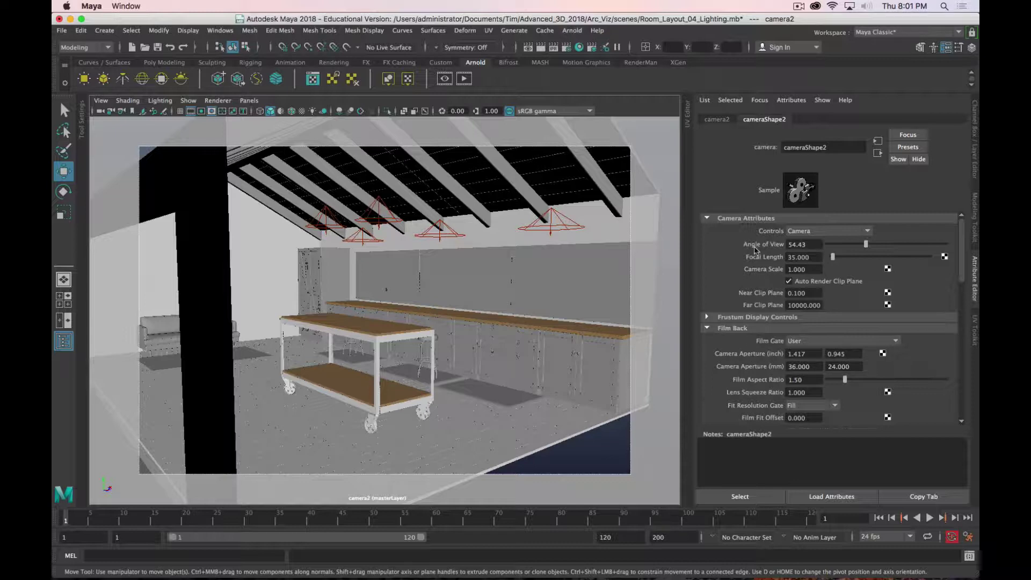
pyautogui.scroll(-3, 721, 286)
pyautogui.scroll(3, 721, 286)
pyautogui.click(835, 343)
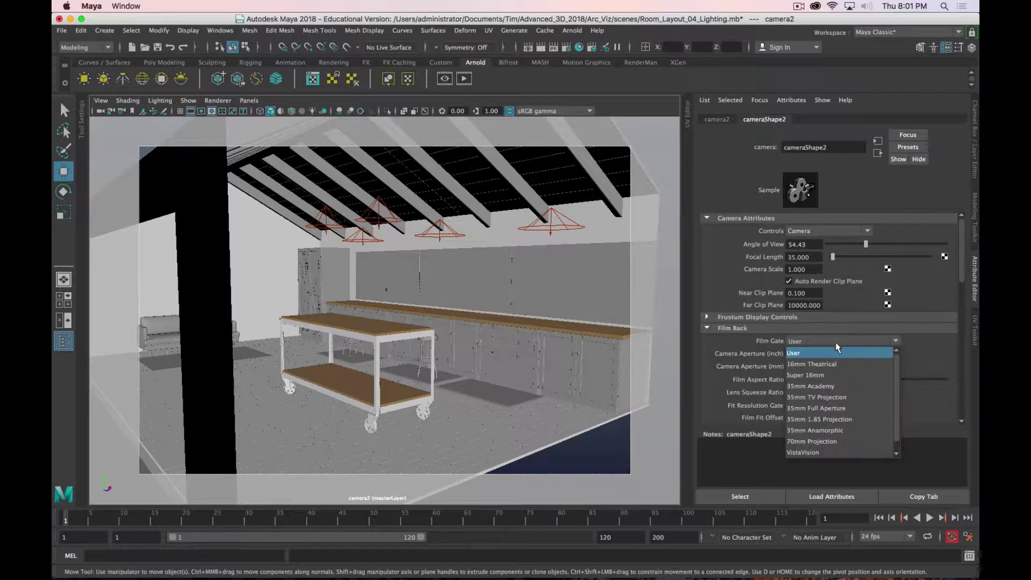
pyautogui.click(826, 419)
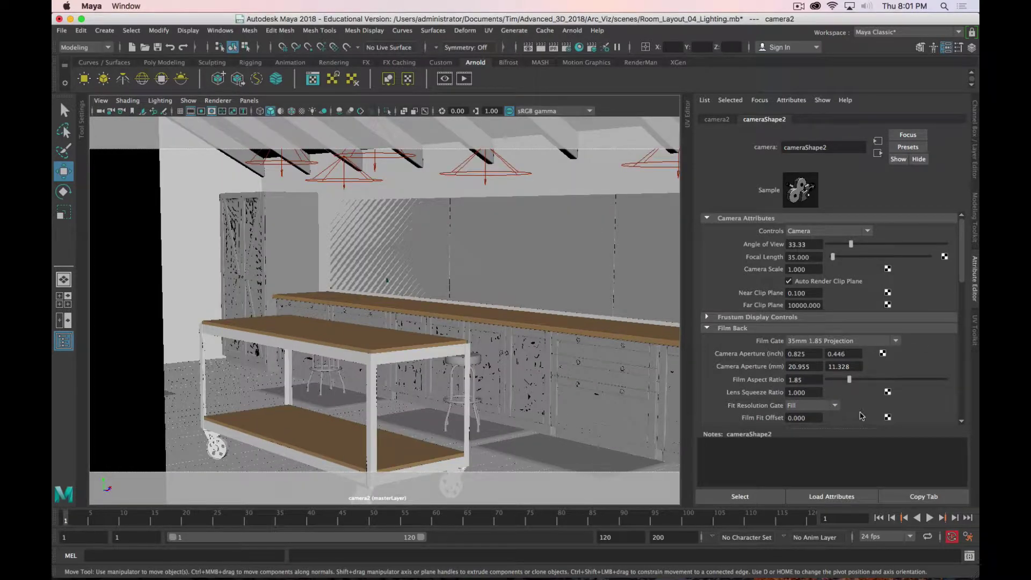
# Set the camera's Overscan to 1.3 to fit the whole film gate in the viewport
pyautogui.scroll(-6, 854, 418)
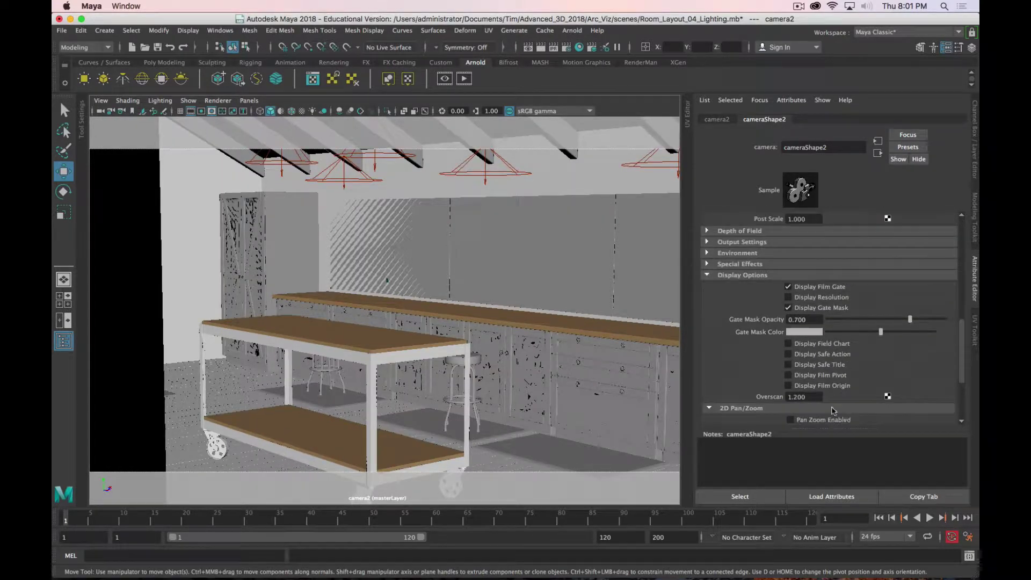
pyautogui.click(800, 399)
pyautogui.write('1.3')
pyautogui.press('Return')
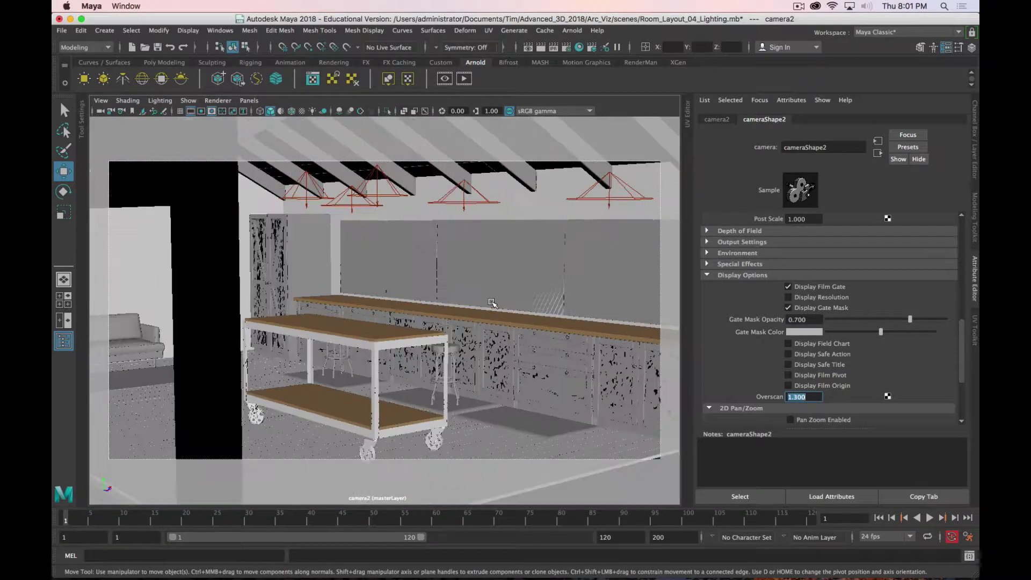
# Make the camera's gate mask black and raise its opacity to 1.000
pyautogui.keyDown('alt'); pyautogui.moveTo(520, 311); pyautogui.dragTo(420, 321); pyautogui.keyUp('alt')
pyautogui.scroll(-5, 421, 321)
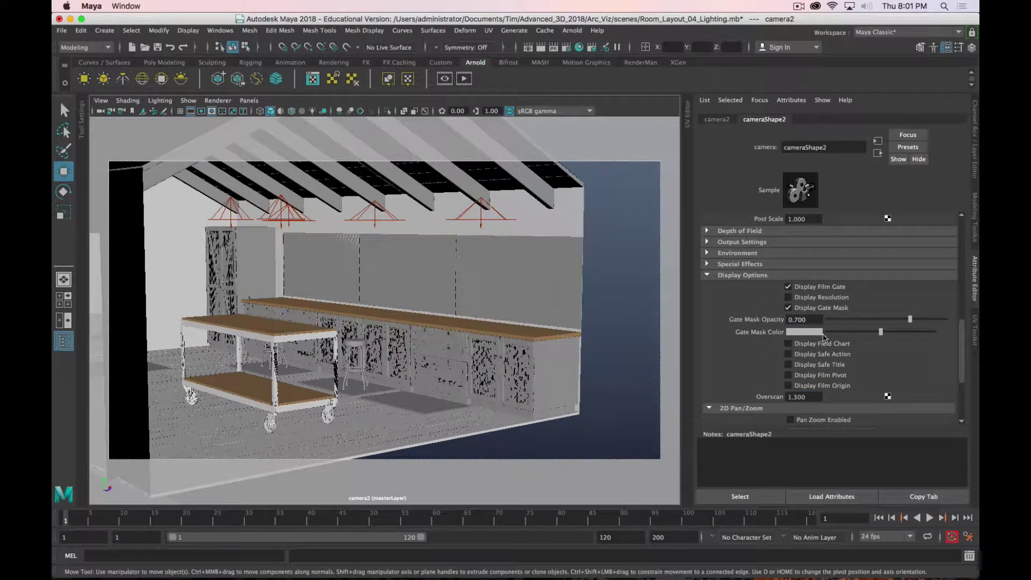
pyautogui.moveTo(876, 333); pyautogui.dragTo(829, 334)
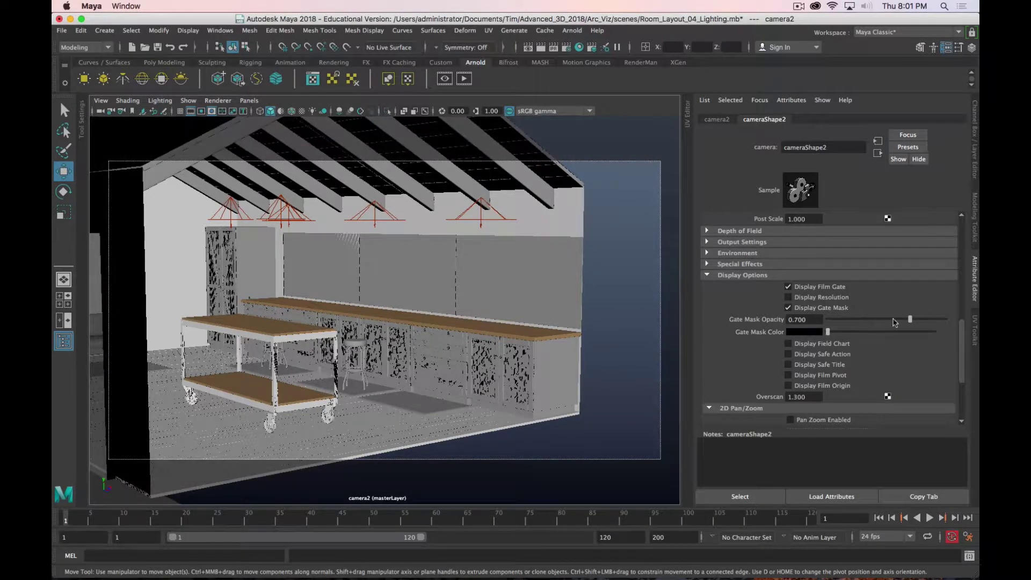
pyautogui.moveTo(911, 319); pyautogui.dragTo(945, 321)
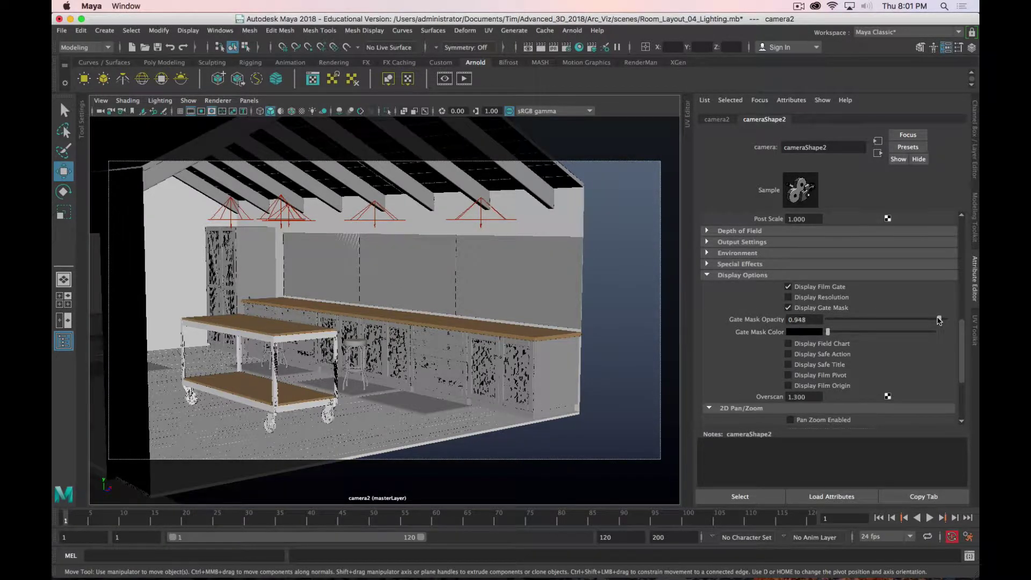
# Reframe the shot through camera2 closer on the cart, stools and counter at a low angle
pyautogui.keyDown('alt'); pyautogui.moveTo(344, 343); pyautogui.dragTo(422, 242); pyautogui.keyUp('alt')
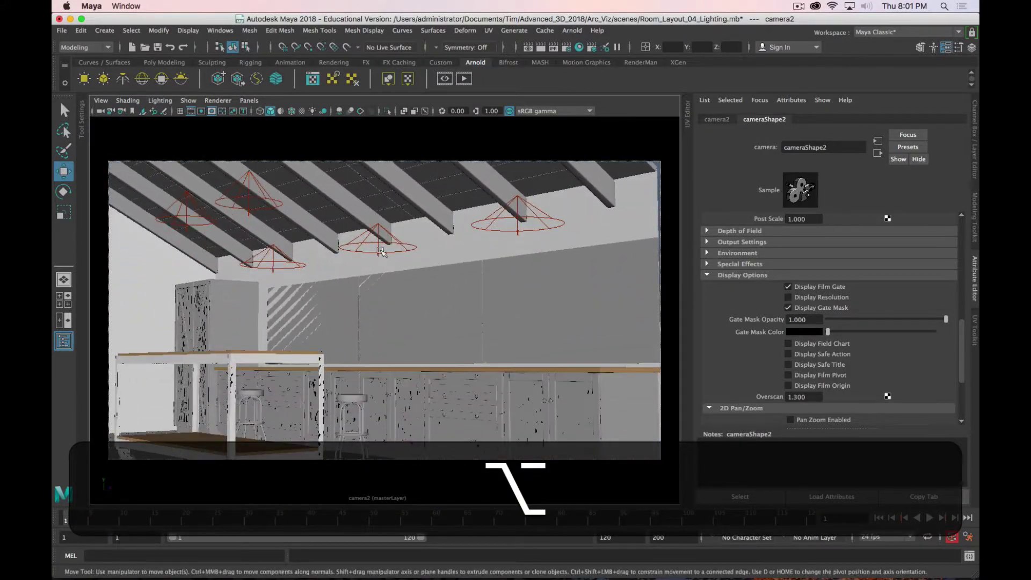
pyautogui.keyDown('alt'); pyautogui.moveTo(422, 242); pyautogui.dragTo(425, 234, button='middle'); pyautogui.keyUp('alt')
pyautogui.keyDown('alt'); pyautogui.moveTo(425, 234); pyautogui.dragTo(387, 316); pyautogui.keyUp('alt')
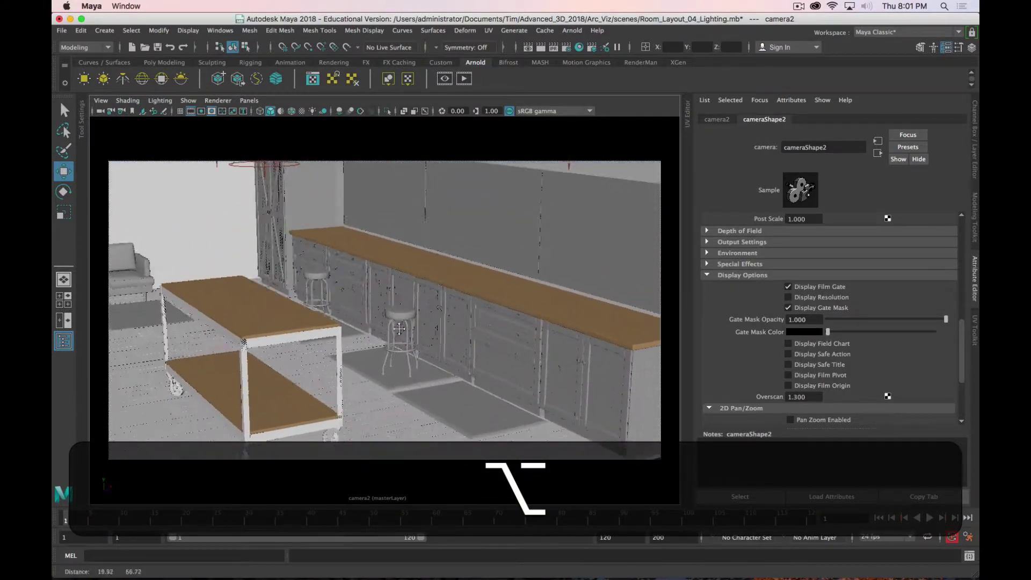
pyautogui.scroll(-5, 748, 371)
pyautogui.scroll(5, 749, 366)
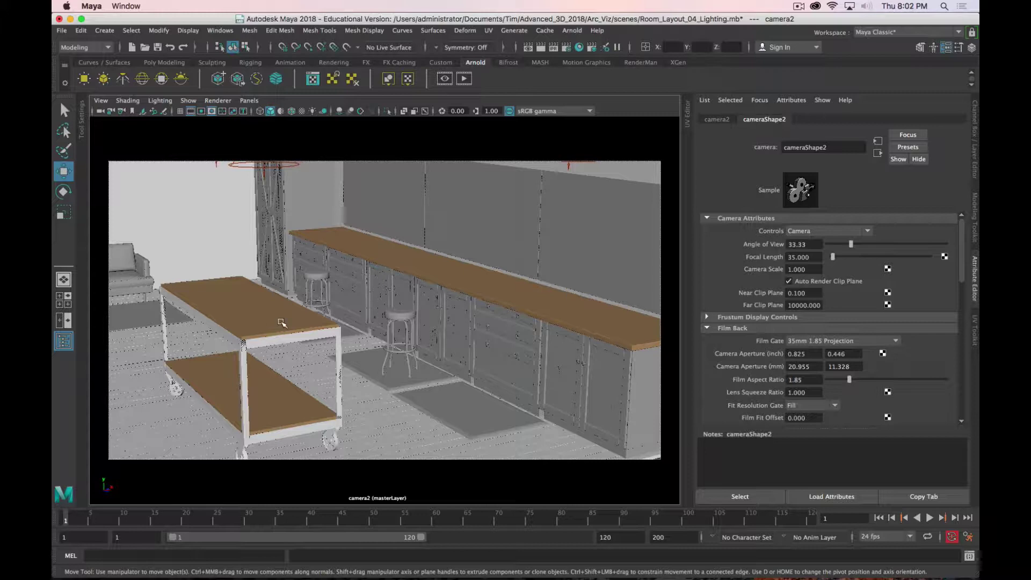
pyautogui.keyDown('alt'); pyautogui.moveTo(282, 322); pyautogui.dragTo(424, 283); pyautogui.keyUp('alt')
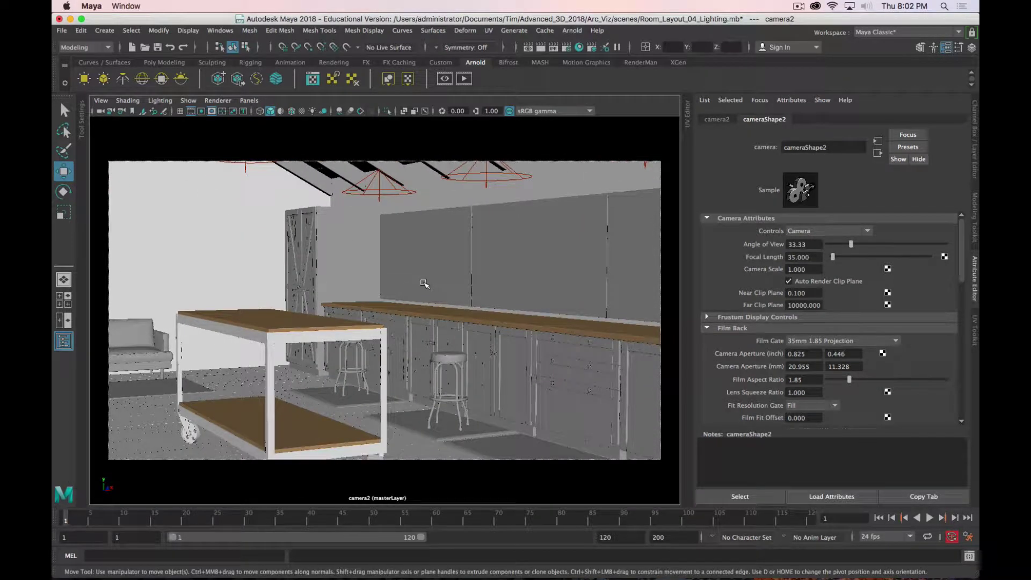
# Try focal lengths of 24 and 20, then set the camera's focal length to 15
pyautogui.doubleClick(795, 257)
pyautogui.write('24')
pyautogui.press('Return')
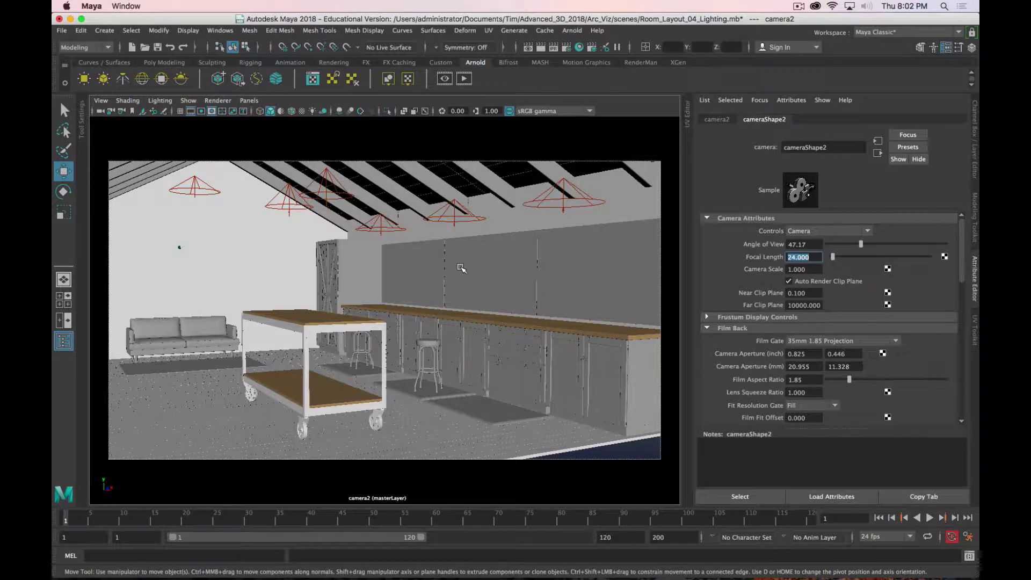
pyautogui.write('20')
pyautogui.press('Return')
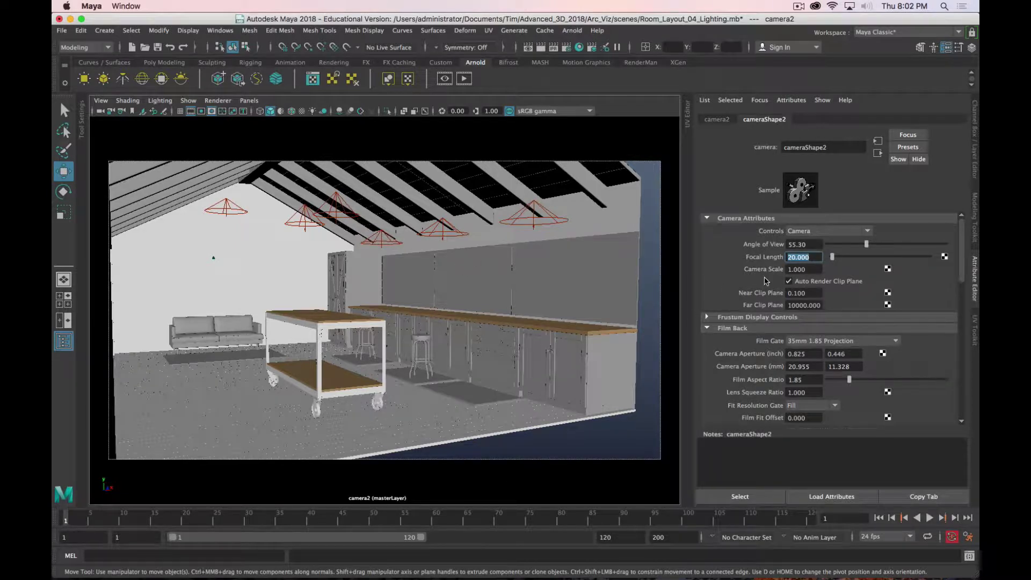
pyautogui.write('15')
pyautogui.press('Return')
# Reframe the wide-angle shot to look down the room, with the cart centered and the sofa behind it
pyautogui.keyDown('alt'); pyautogui.moveTo(387, 339); pyautogui.dragTo(456, 339); pyautogui.keyUp('alt')
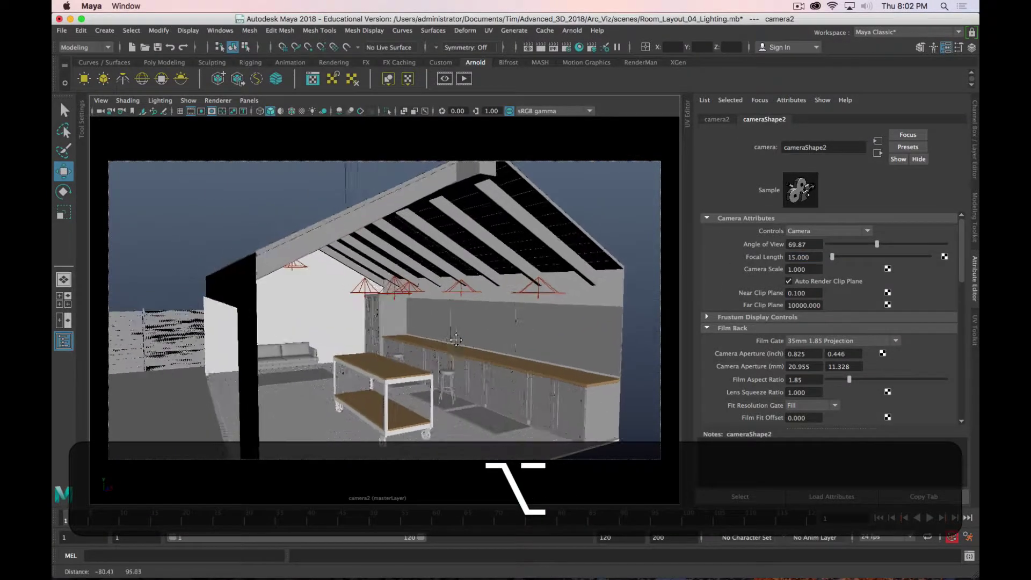
pyautogui.keyDown('alt'); pyautogui.moveTo(456, 340); pyautogui.dragTo(456, 429, button='right'); pyautogui.keyUp('alt')
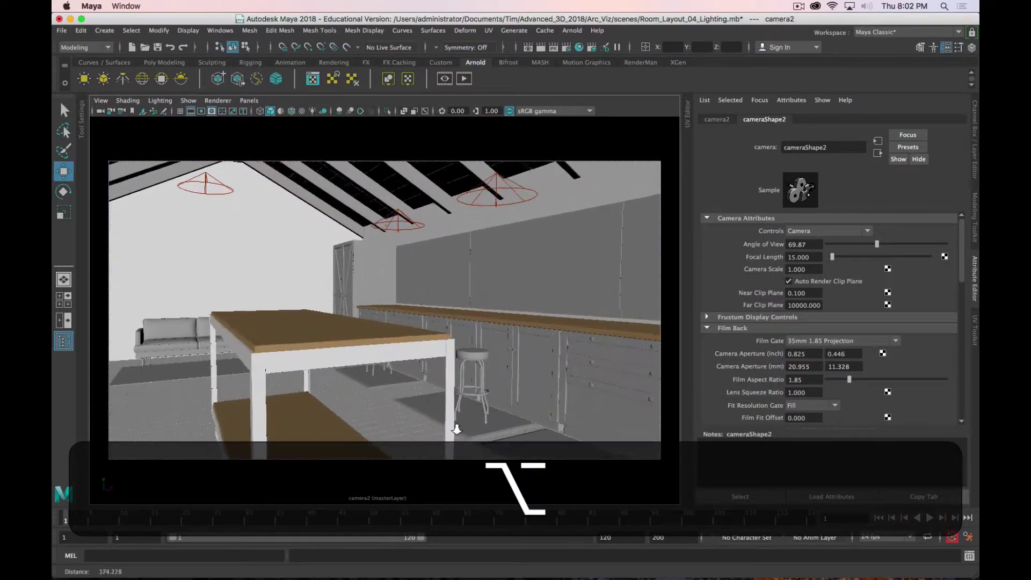
pyautogui.keyDown('alt'); pyautogui.moveTo(455, 429); pyautogui.dragTo(419, 286, button='middle'); pyautogui.keyUp('alt')
pyautogui.keyDown('alt'); pyautogui.moveTo(453, 277); pyautogui.dragTo(483, 296); pyautogui.keyUp('alt')
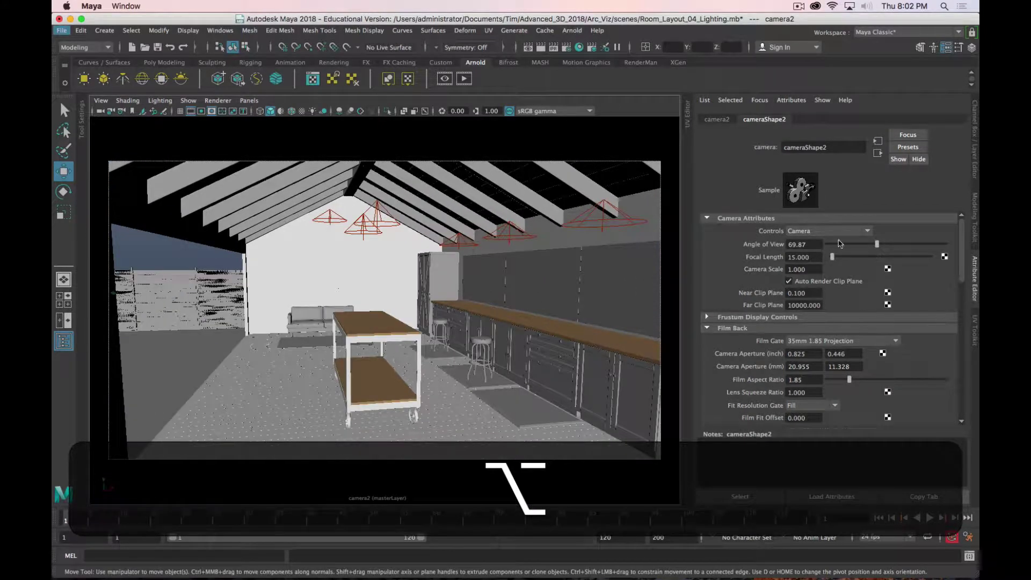
# Set the camera's focal length to 24 and reframe the shot on the cart with the sofa behind it
pyautogui.click(867, 231)
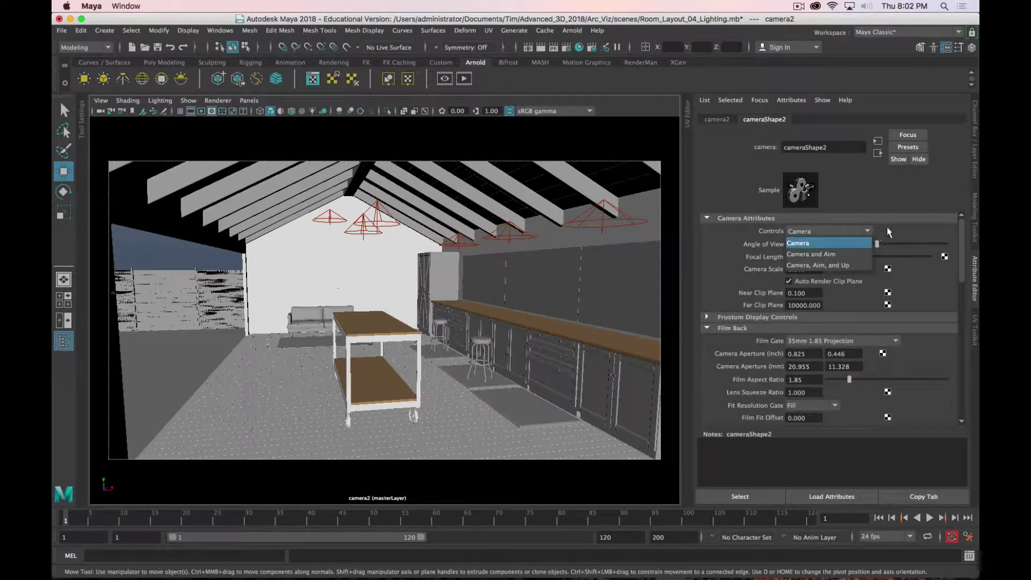
pyautogui.click(887, 227)
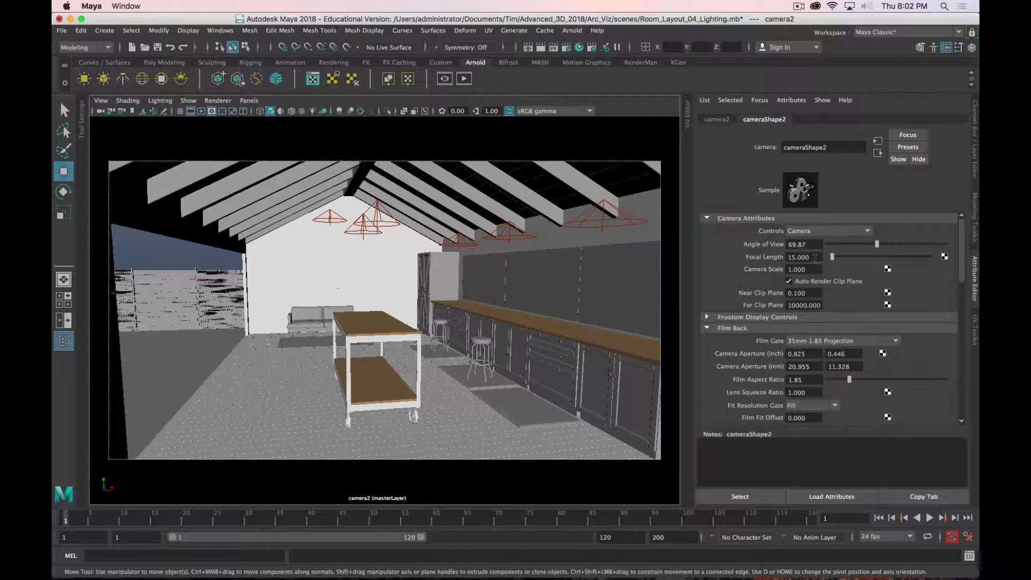
pyautogui.click(800, 258)
pyautogui.write('24')
pyautogui.press('Return')
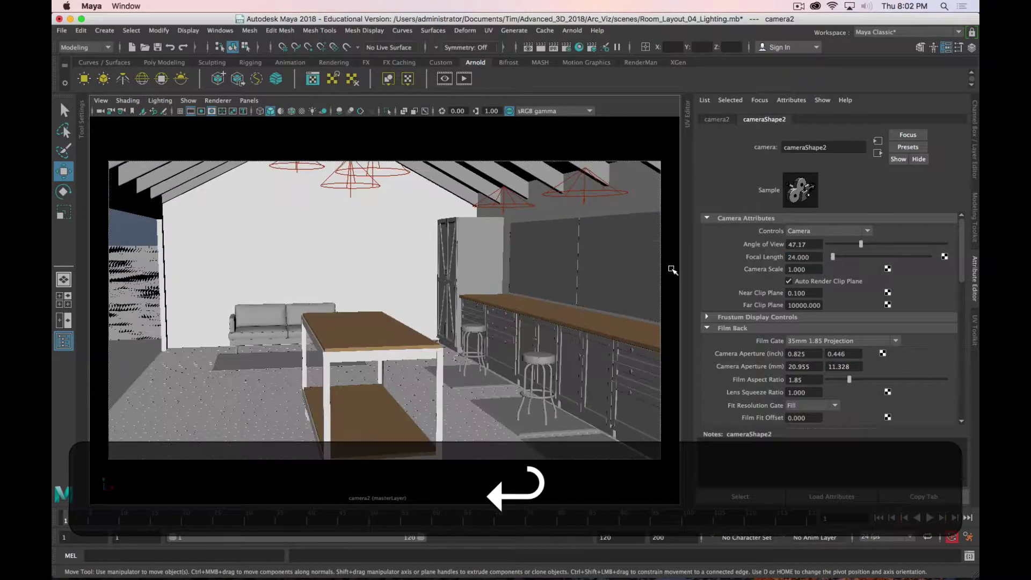
pyautogui.keyDown('alt'); pyautogui.moveTo(674, 269); pyautogui.dragTo(482, 276, button='middle'); pyautogui.keyUp('alt')
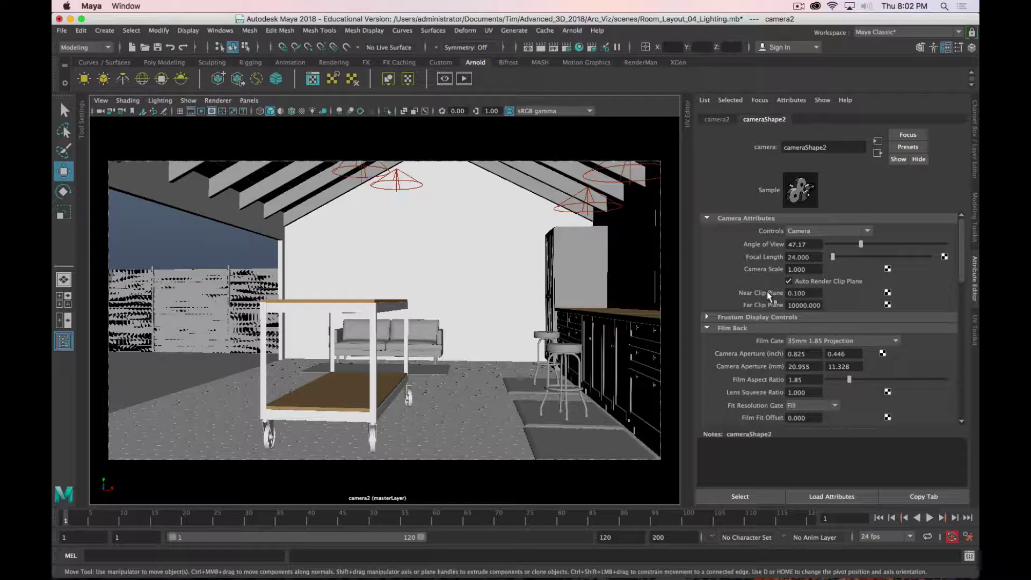
# Set the camera's near clip plane to 5 and dolly in and out close to the cart to test the clipping
pyautogui.scroll(6, 408, 326)
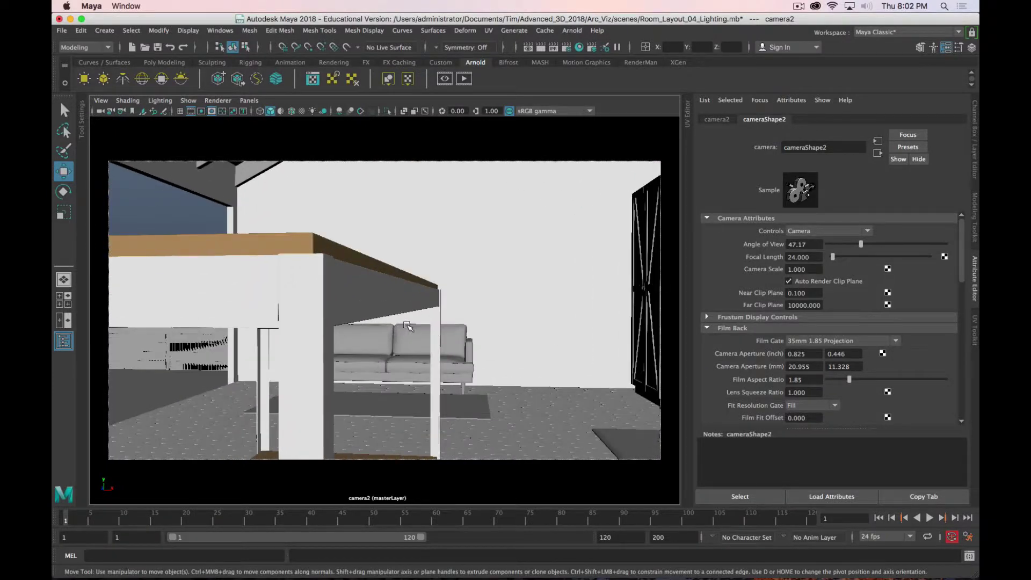
pyautogui.keyDown('alt'); pyautogui.moveTo(408, 326); pyautogui.dragTo(499, 329, button='right'); pyautogui.keyUp('alt')
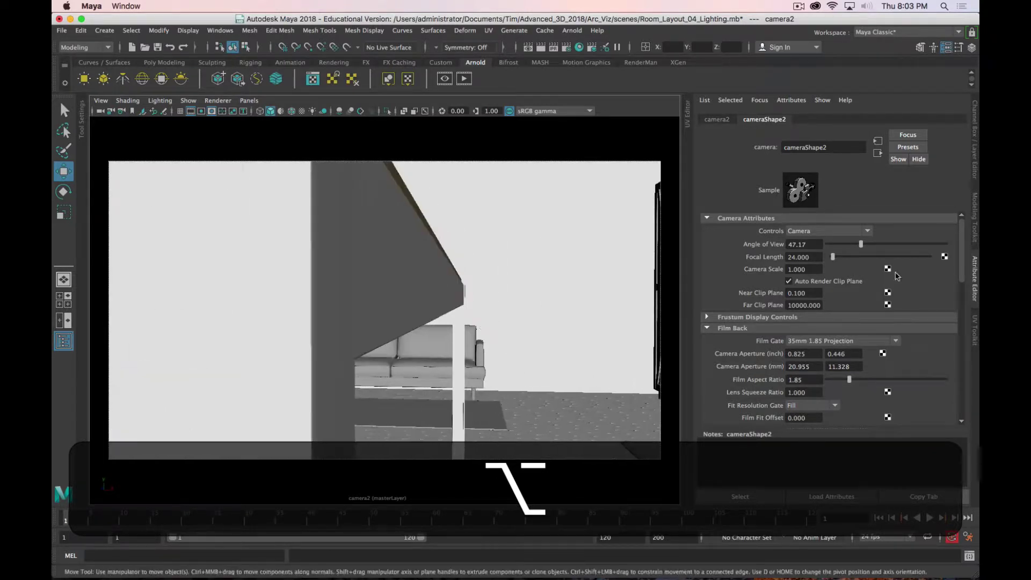
pyautogui.doubleClick(804, 292)
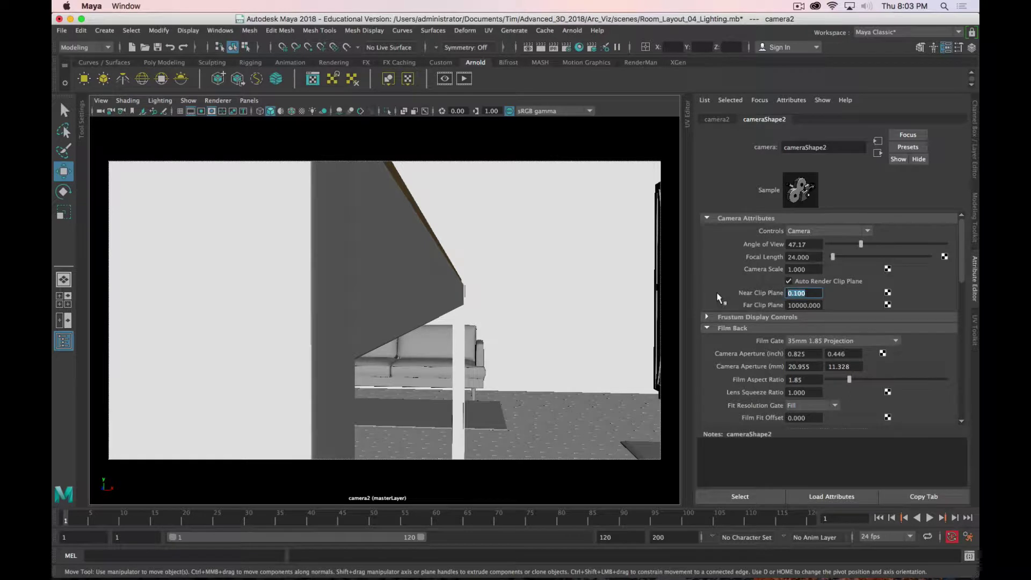
pyautogui.write('5')
pyautogui.press('Return')
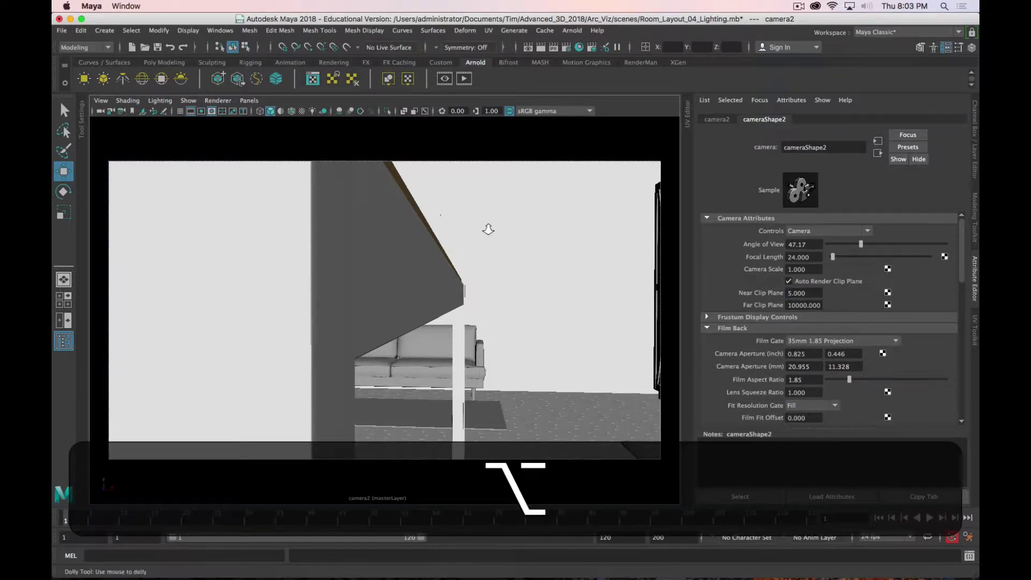
pyautogui.keyDown('alt'); pyautogui.moveTo(488, 229); pyautogui.dragTo(487, 267, button='right'); pyautogui.keyUp('alt')
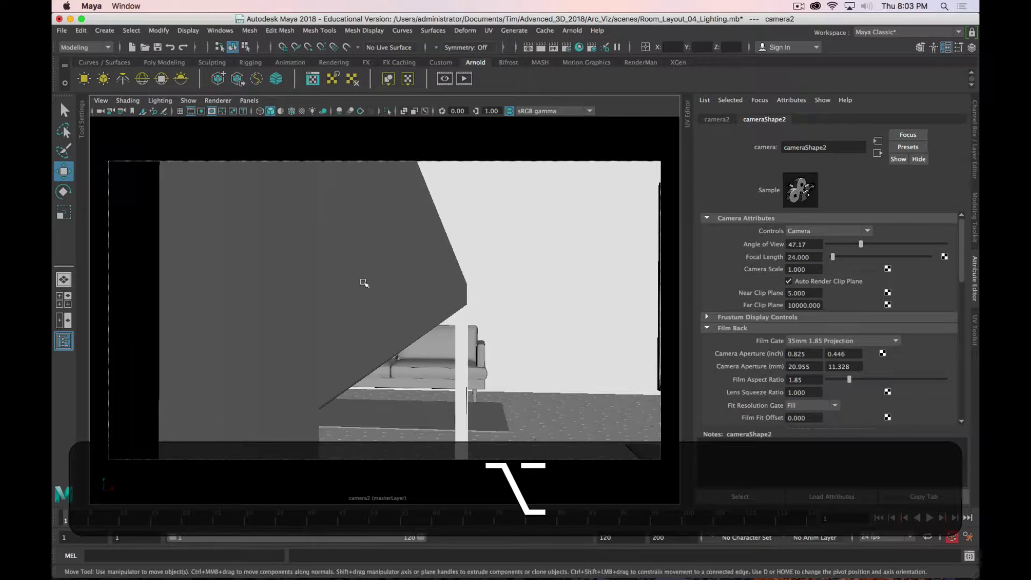
pyautogui.keyDown('alt'); pyautogui.moveTo(387, 285); pyautogui.dragTo(340, 281, button='right'); pyautogui.keyUp('alt')
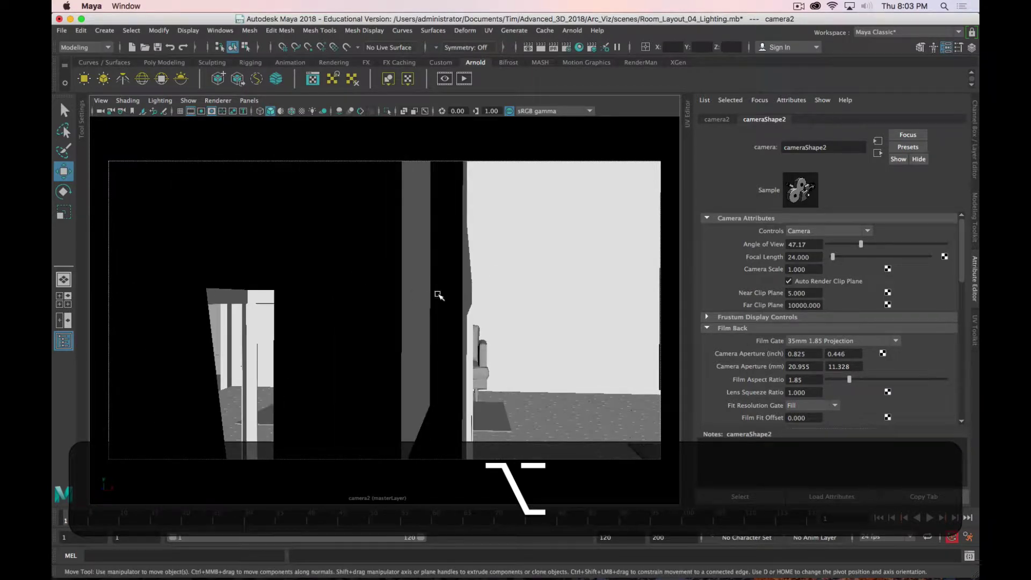
pyautogui.keyDown('alt'); pyautogui.moveTo(438, 295); pyautogui.dragTo(529, 314, button='right'); pyautogui.keyUp('alt')
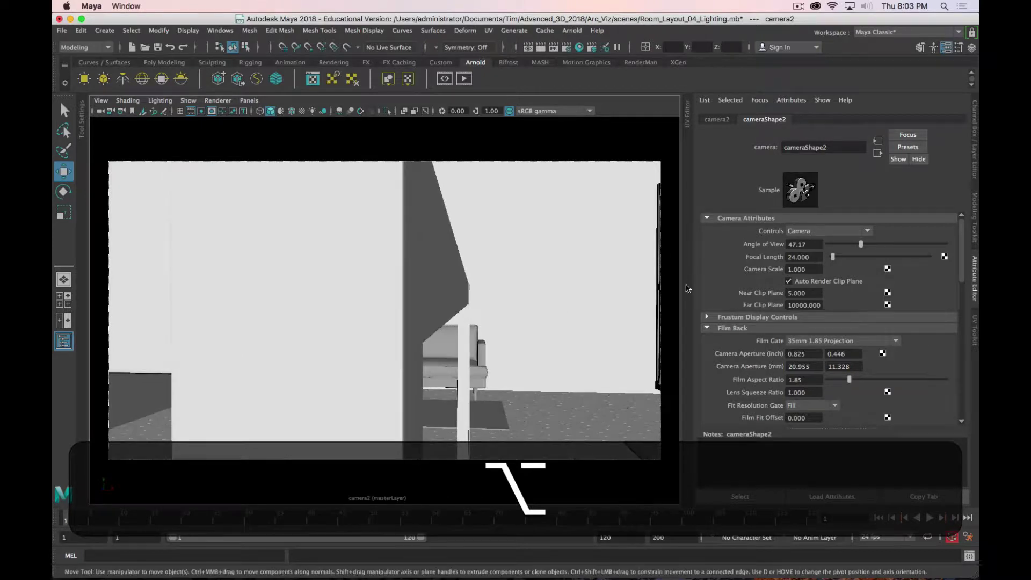
# Set the camera's near clip plane to 0.1
pyautogui.click(802, 293)
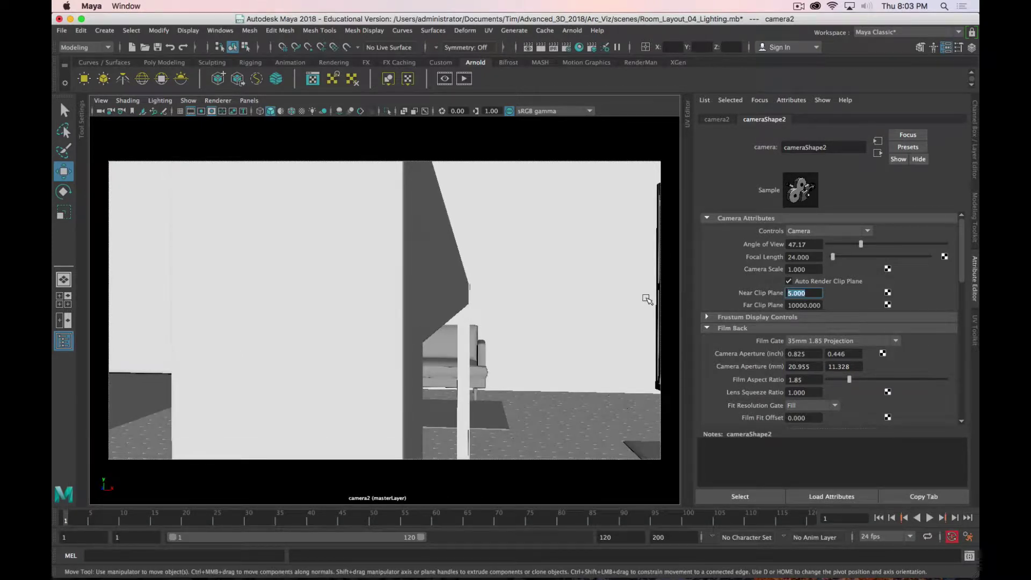
pyautogui.write('.0')
pyautogui.press('BackSpace')
pyautogui.press('BackSpace')
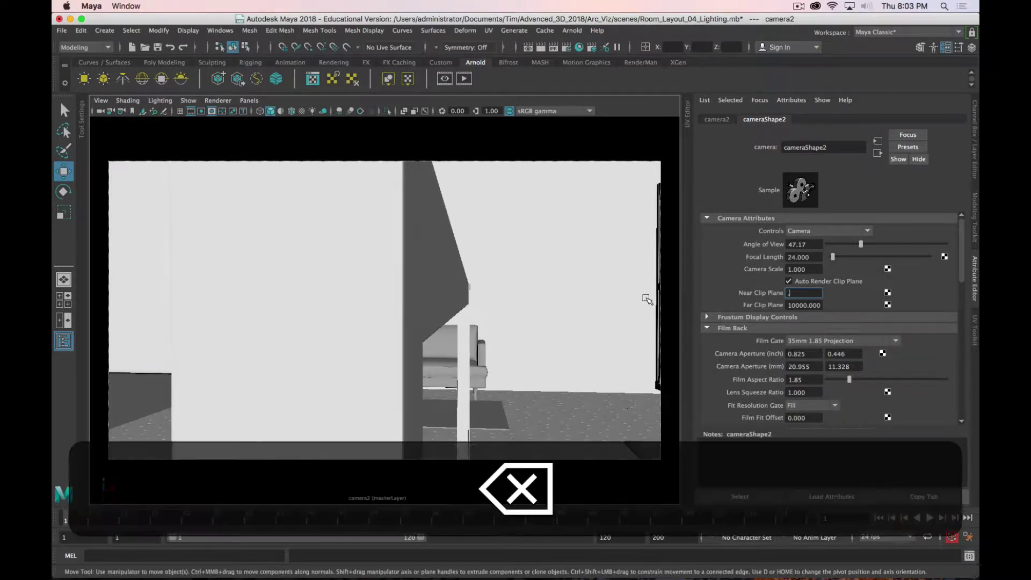
pyautogui.write('.1')
pyautogui.press('Return')
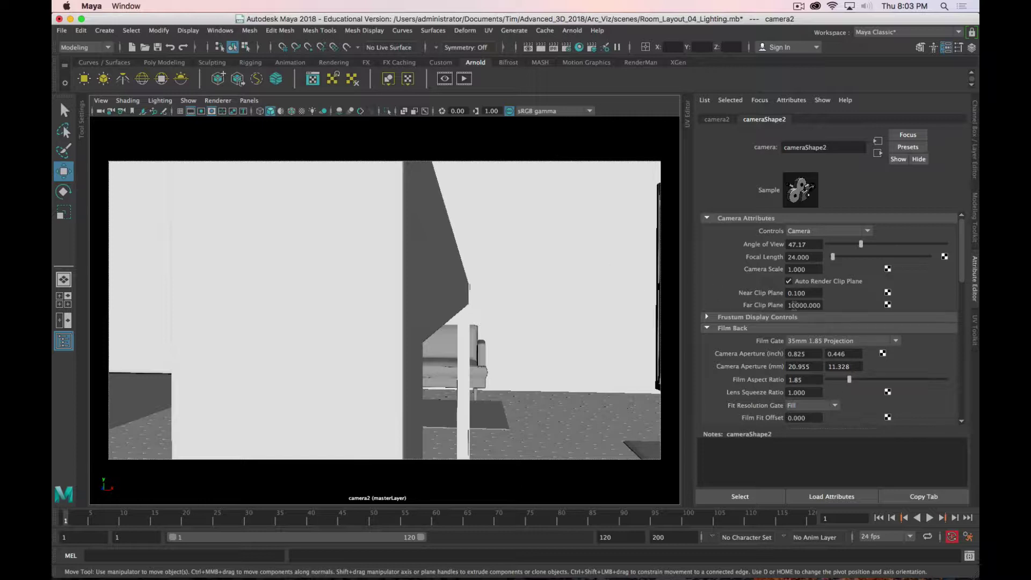
# Examine the camera's film back, depth of field, display options and 2D pan/zoom attributes
pyautogui.scroll(-2, 721, 311)
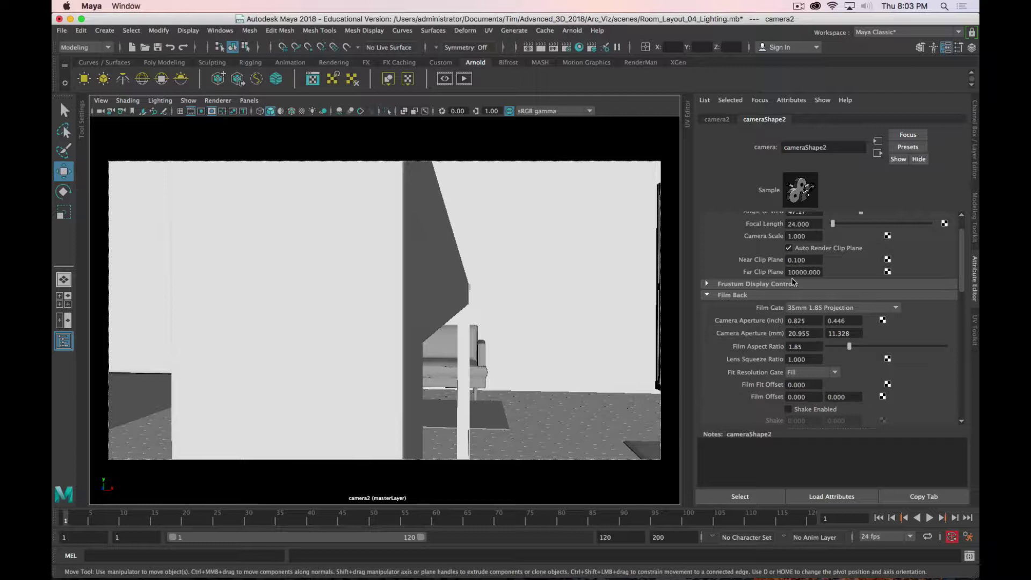
pyautogui.scroll(-2, 746, 338)
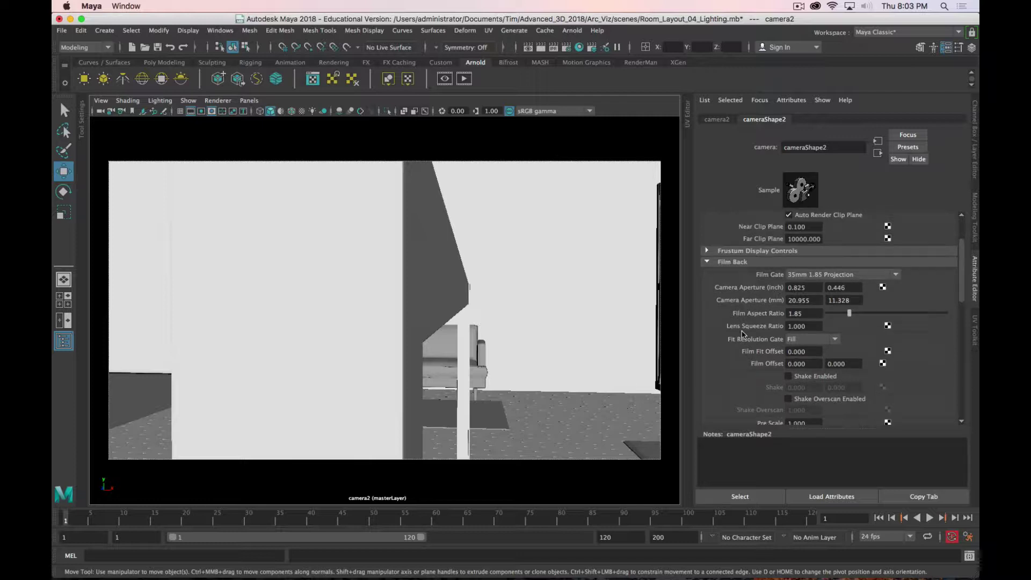
pyautogui.press('super+period')
pyautogui.scroll(-2, 737, 354)
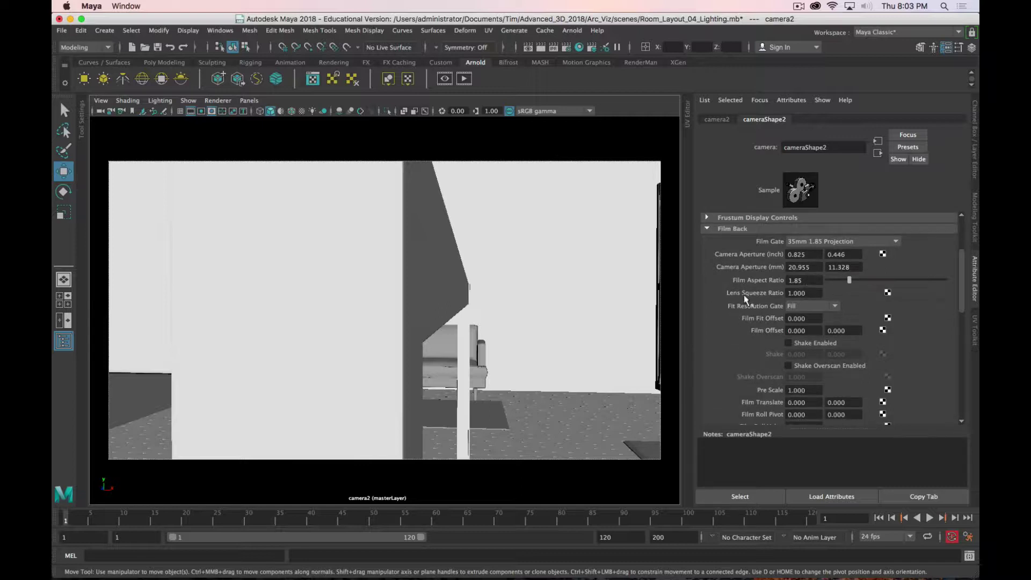
pyautogui.scroll(-4, 734, 340)
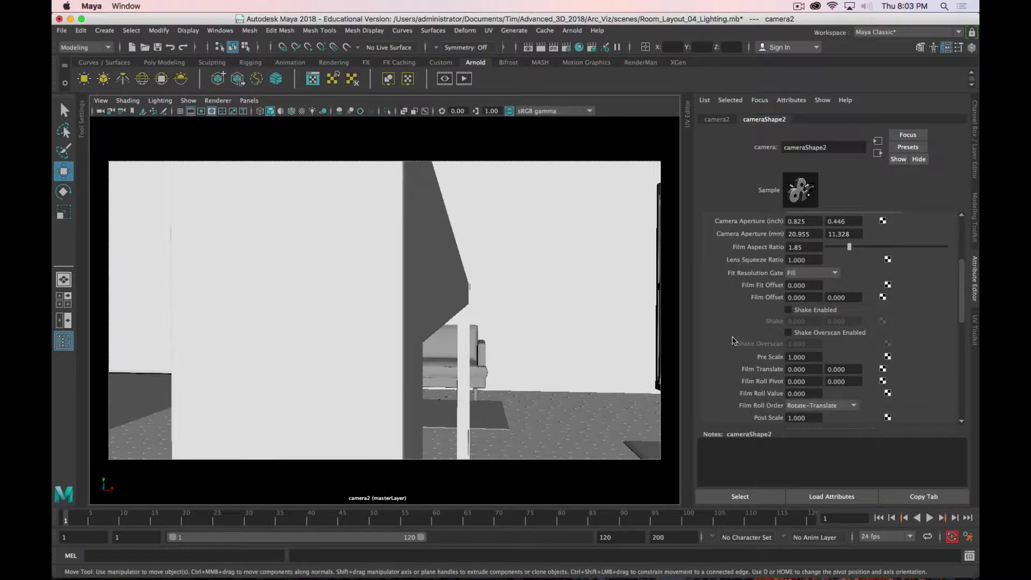
pyautogui.scroll(-4, 733, 358)
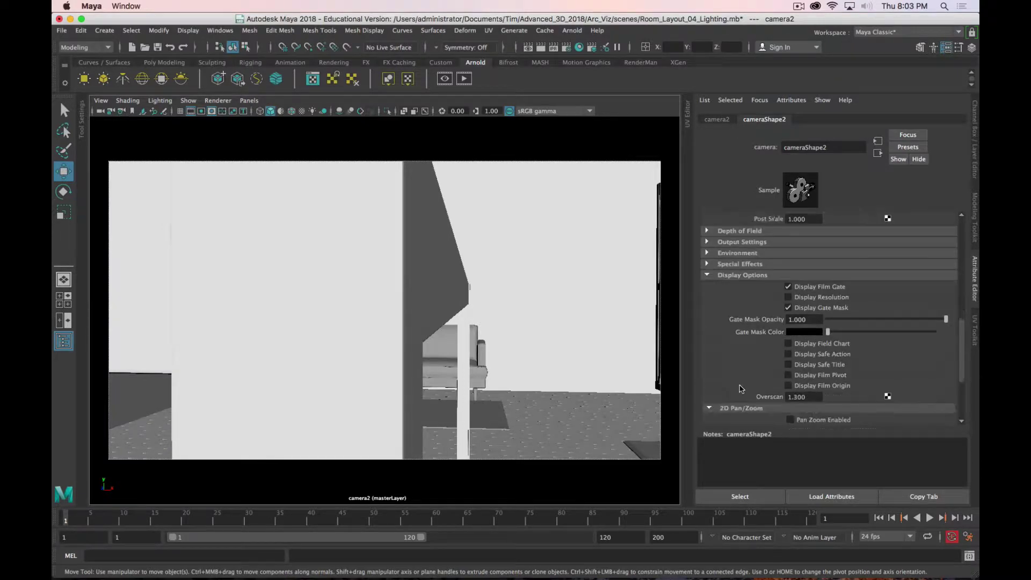
pyautogui.scroll(-2, 741, 389)
pyautogui.click(723, 301)
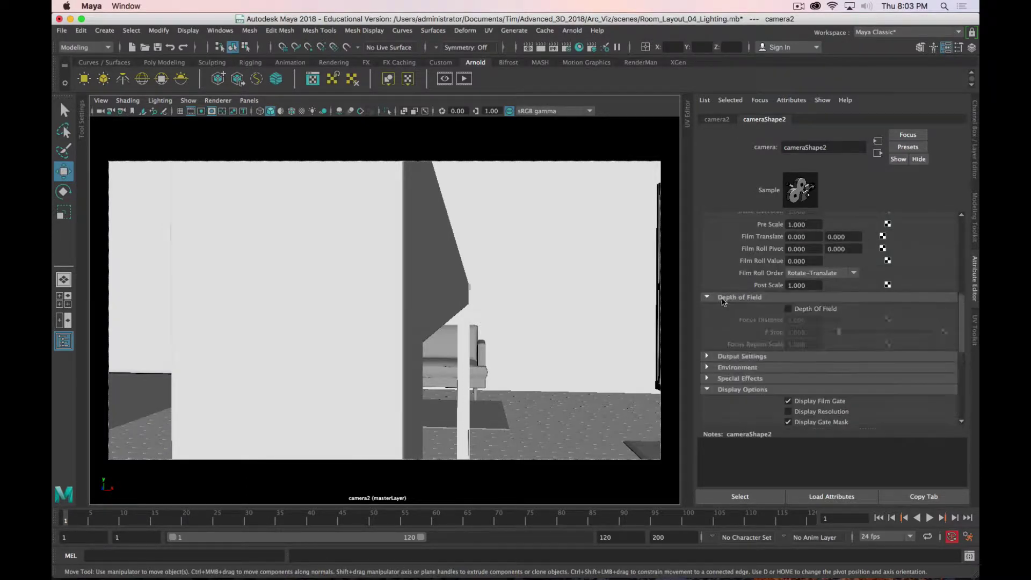
pyautogui.scroll(-10, 730, 322)
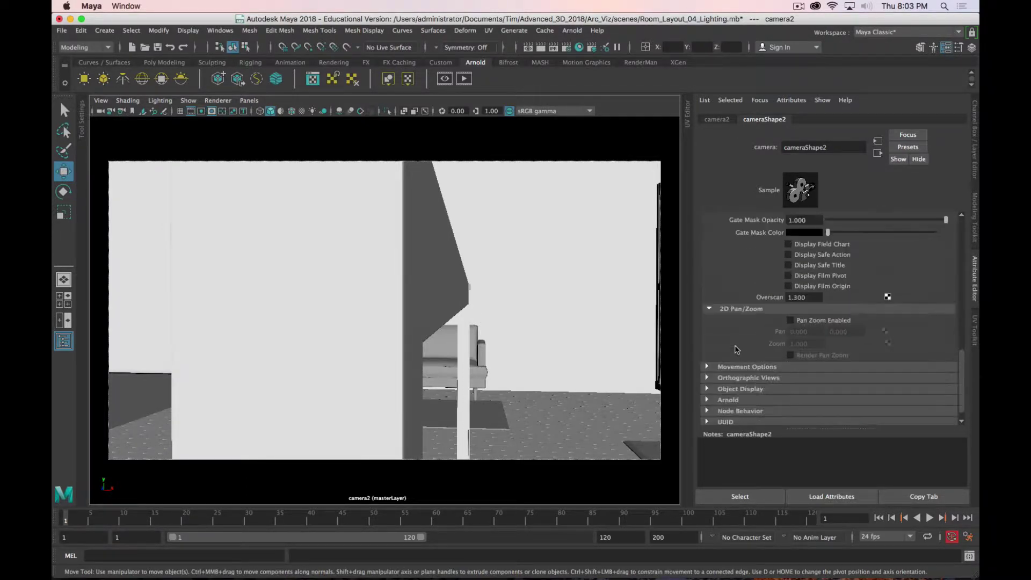
pyautogui.scroll(6, 738, 359)
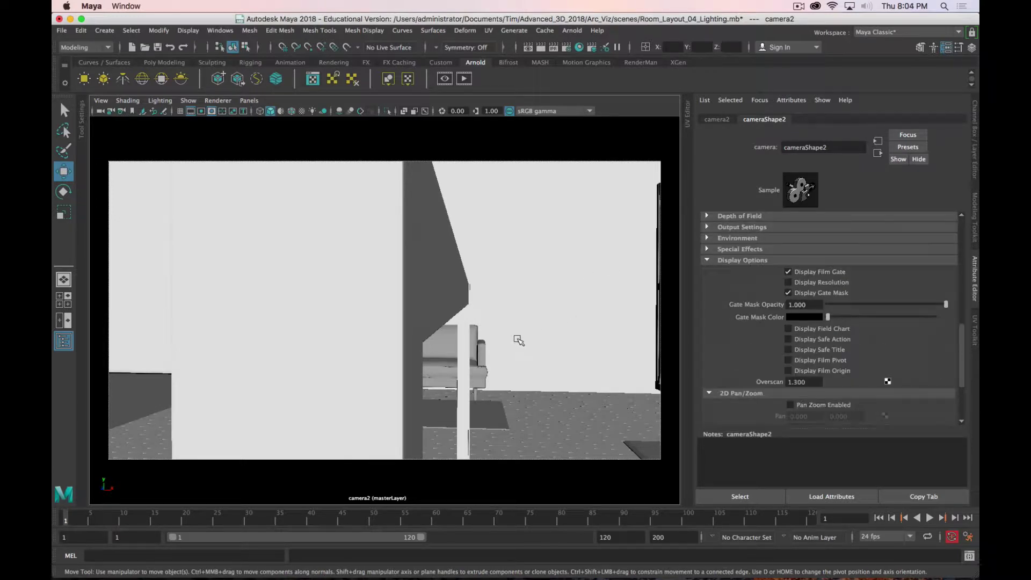
# Reframe camera2 into a wide angled shot of the cart, with the counter and stool behind and the sofa at the left edge
pyautogui.keyDown('alt'); pyautogui.moveTo(482, 333); pyautogui.dragTo(392, 284, button='right'); pyautogui.keyUp('alt')
pyautogui.keyDown('alt'); pyautogui.moveTo(393, 284); pyautogui.dragTo(478, 333); pyautogui.keyUp('alt')
pyautogui.keyDown('alt'); pyautogui.moveTo(477, 333); pyautogui.dragTo(480, 350, button='right'); pyautogui.keyUp('alt')
pyautogui.keyDown('alt'); pyautogui.moveTo(479, 350); pyautogui.dragTo(495, 321, button='middle'); pyautogui.keyUp('alt')
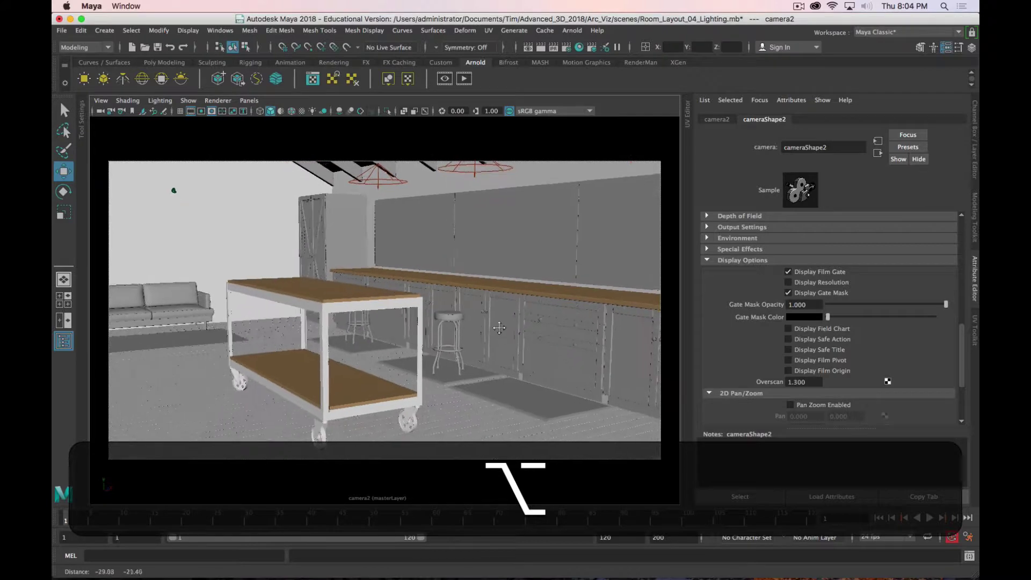
pyautogui.keyDown('alt'); pyautogui.moveTo(495, 321); pyautogui.dragTo(517, 339, button='right'); pyautogui.keyUp('alt')
pyautogui.keyDown('alt'); pyautogui.moveTo(518, 339); pyautogui.dragTo(505, 367); pyautogui.keyUp('alt')
pyautogui.keyDown('alt'); pyautogui.moveTo(505, 367); pyautogui.dragTo(508, 374, button='middle'); pyautogui.keyUp('alt')
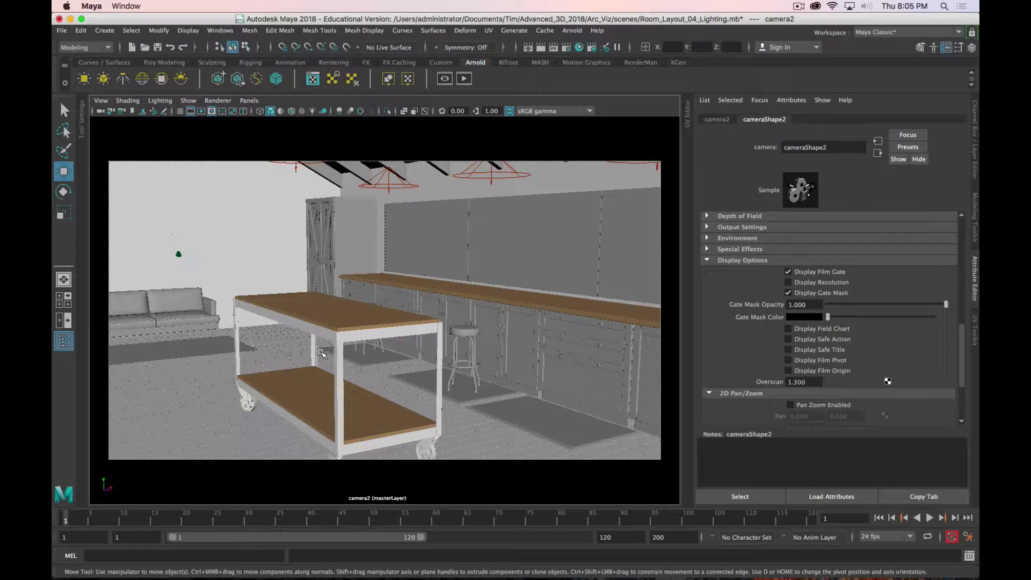
# Create a camera bookmark of the current view and name it Wideshot
pyautogui.click(100, 100)
pyautogui.moveTo(183, 299)
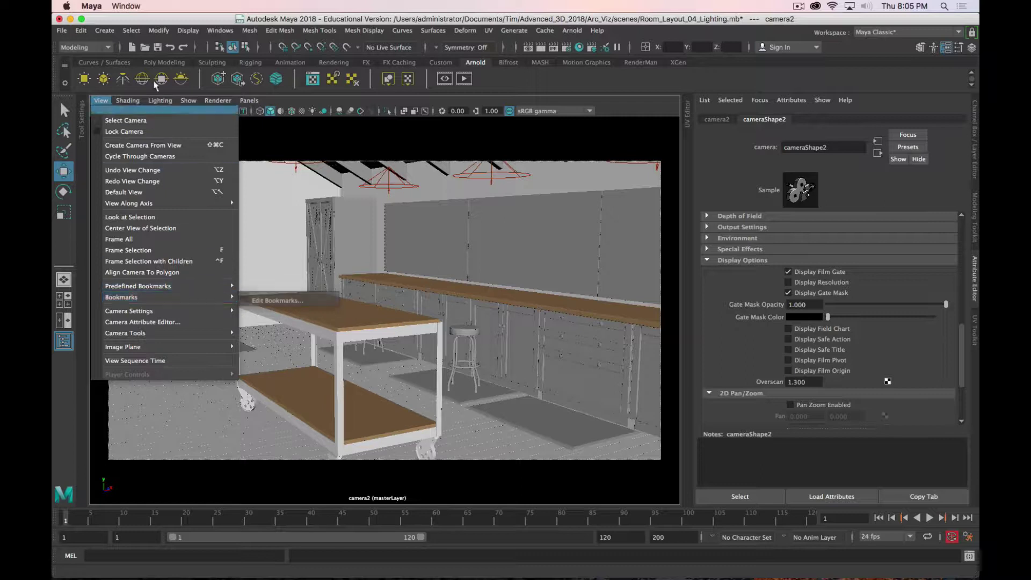
pyautogui.moveTo(127, 103)
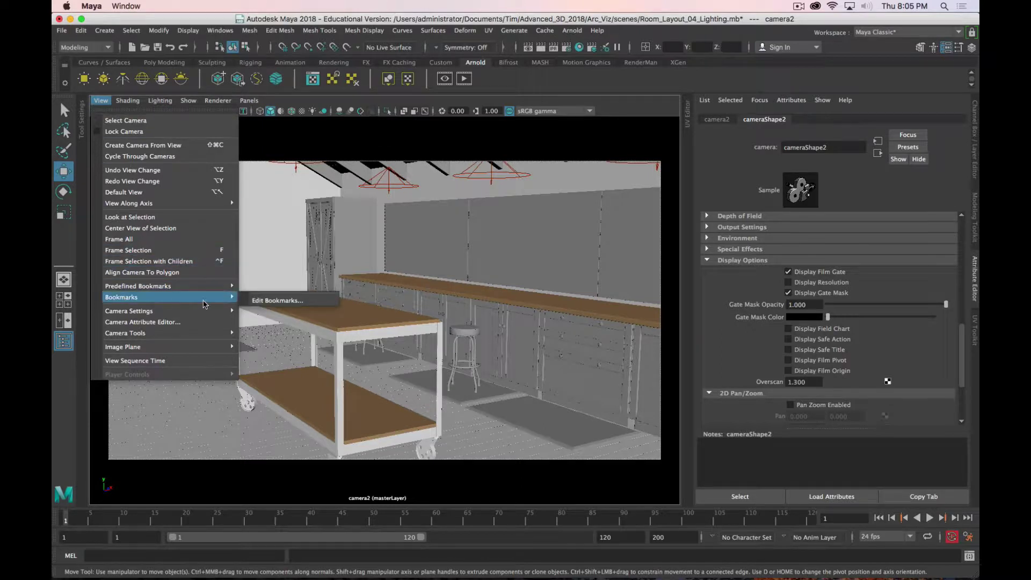
pyautogui.click(266, 301)
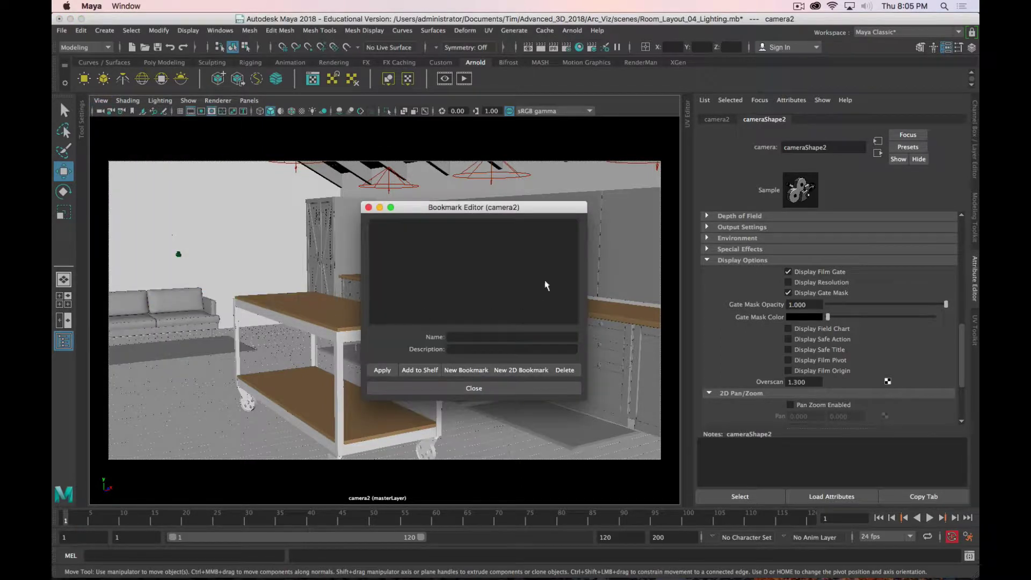
pyautogui.moveTo(449, 215); pyautogui.dragTo(800, 168)
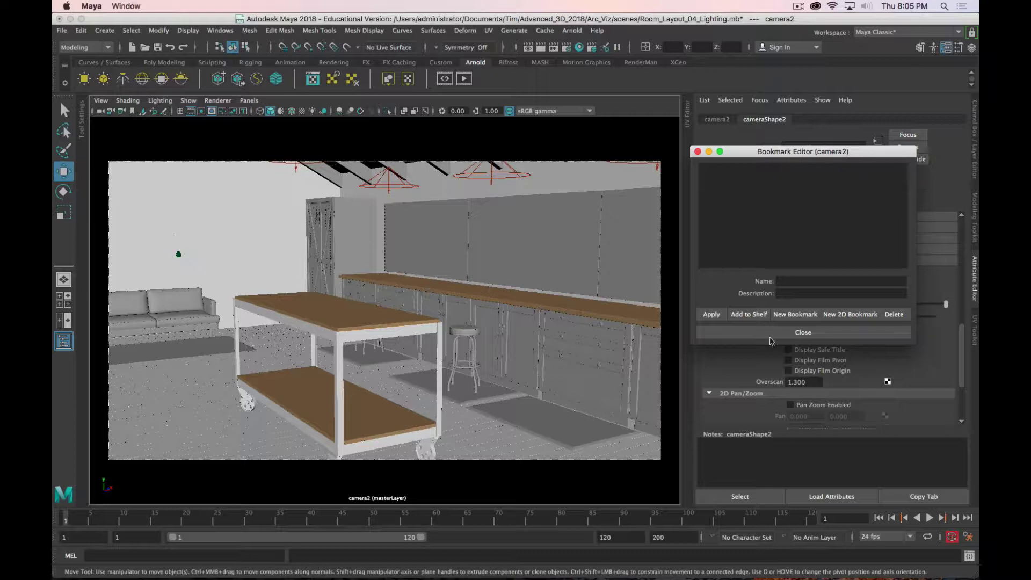
pyautogui.click(788, 314)
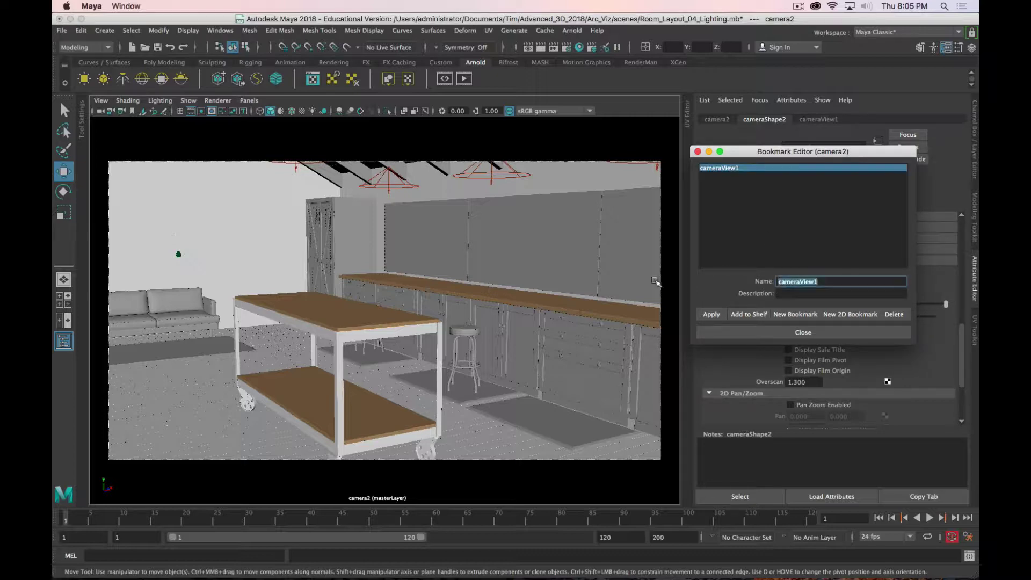
pyautogui.write('Wideshot')
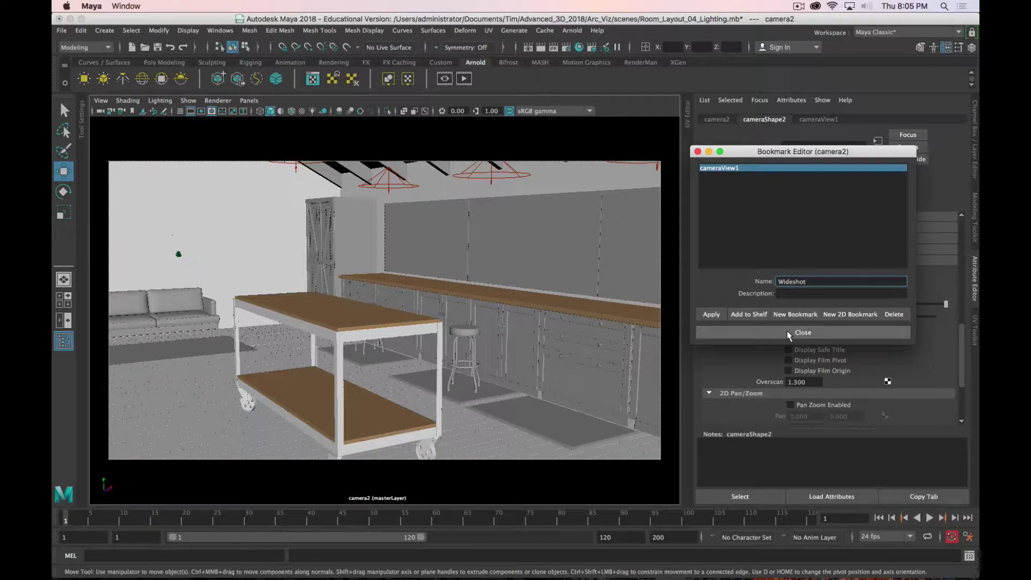
pyautogui.press('Return')
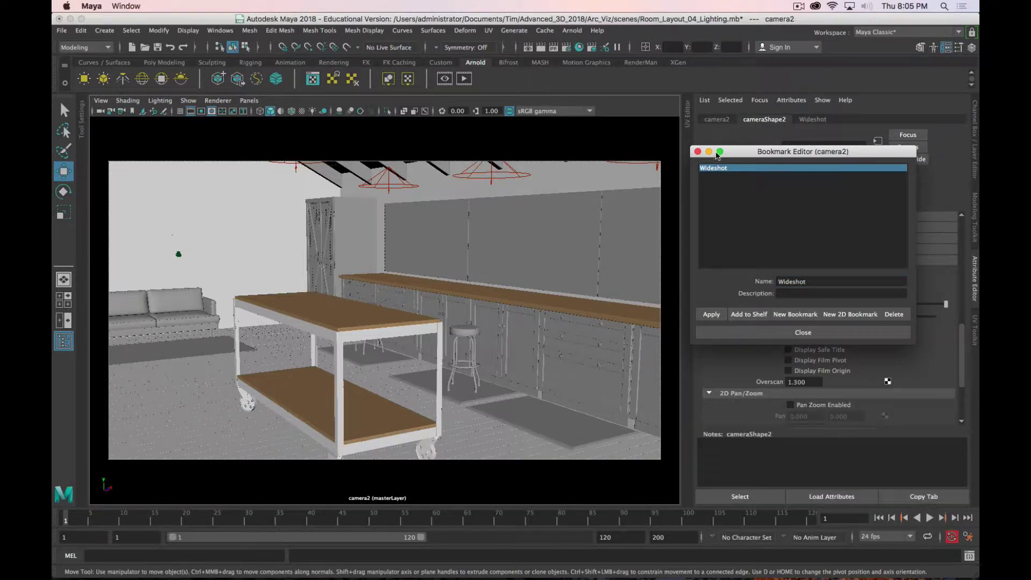
# Reframe camera2 into a low, close shot of the stools beside the cabinets, with the sofa in the background
pyautogui.keyDown('alt'); pyautogui.moveTo(523, 332); pyautogui.dragTo(497, 296); pyautogui.keyUp('alt')
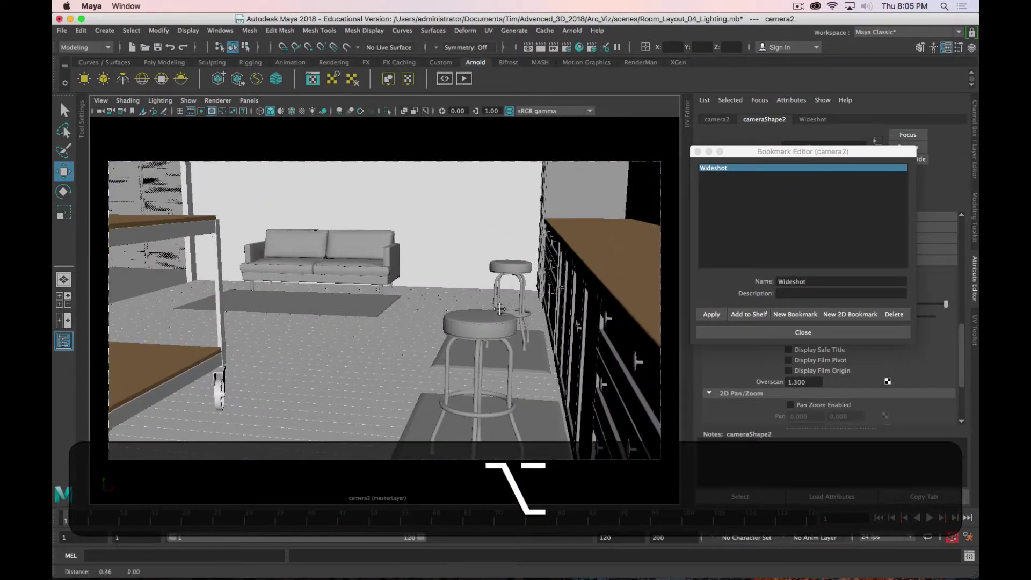
pyautogui.keyDown('alt'); pyautogui.moveTo(486, 287); pyautogui.dragTo(475, 279, button='middle'); pyautogui.keyUp('alt')
pyautogui.keyDown('alt'); pyautogui.moveTo(475, 280); pyautogui.dragTo(392, 315); pyautogui.keyUp('alt')
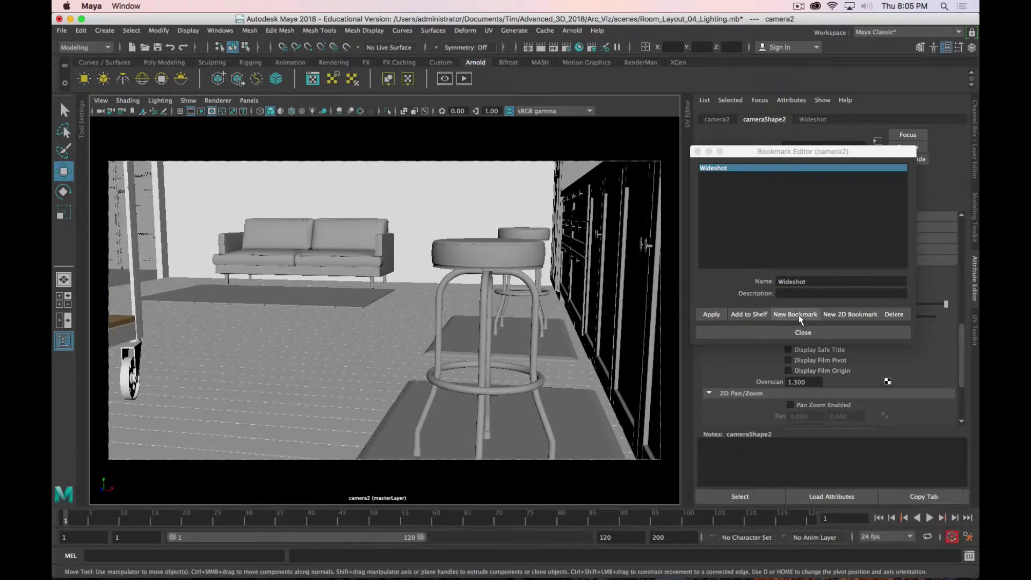
# Create a camera bookmark of the current stool view and name it Stools_Close
pyautogui.click(795, 314)
pyautogui.doubleClick(808, 283)
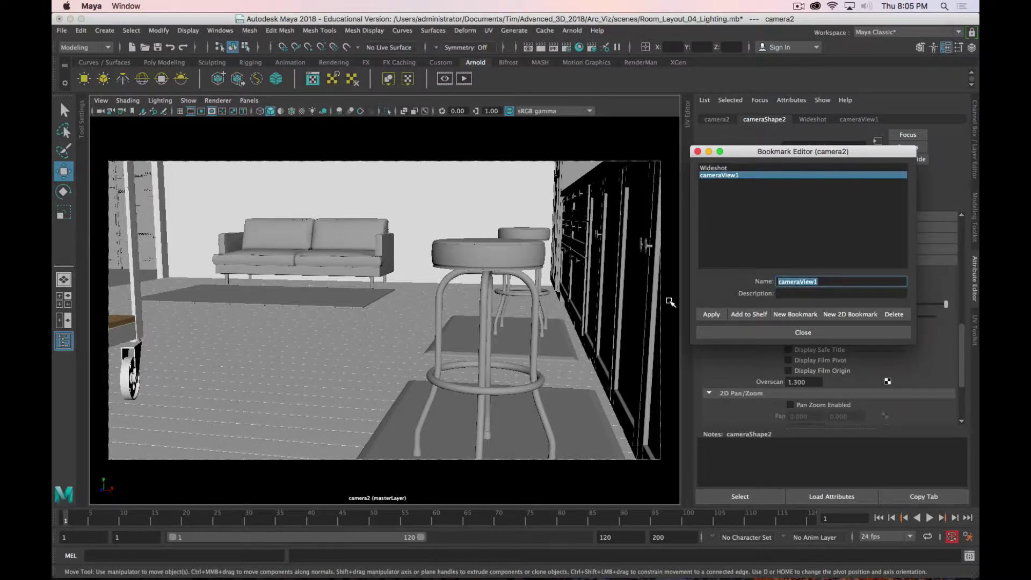
pyautogui.write('Stools')
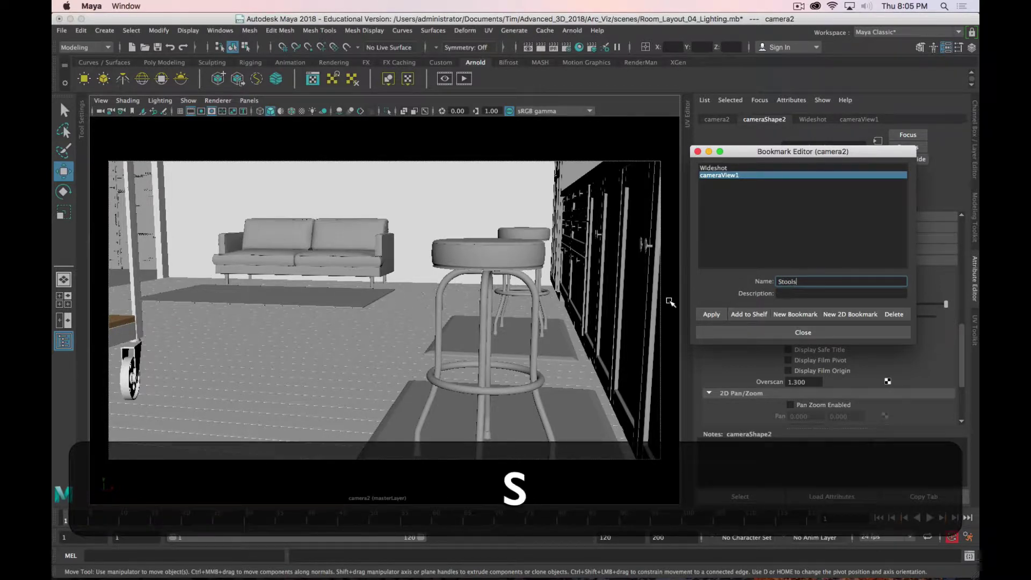
pyautogui.write('_Close')
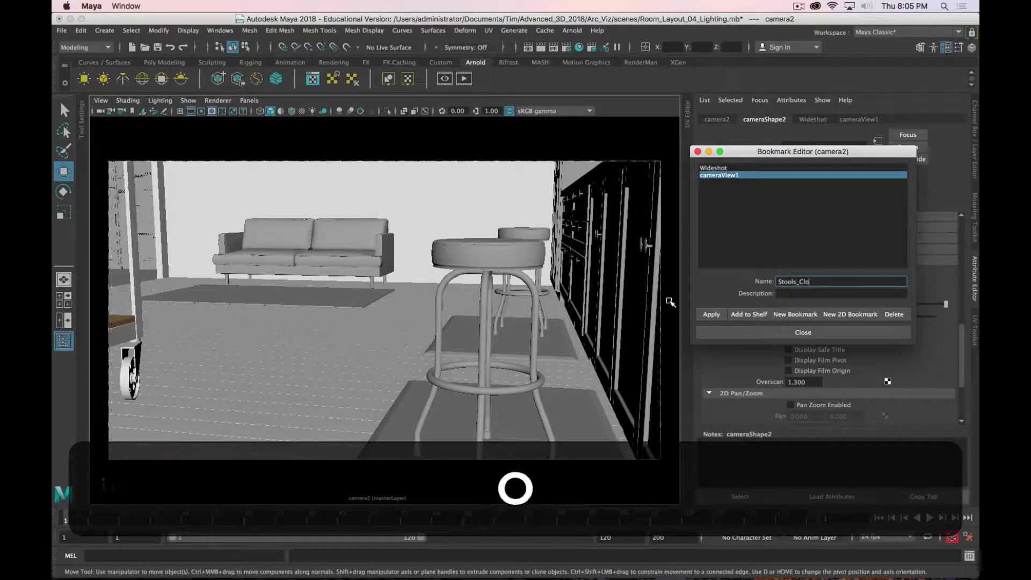
pyautogui.press('Return')
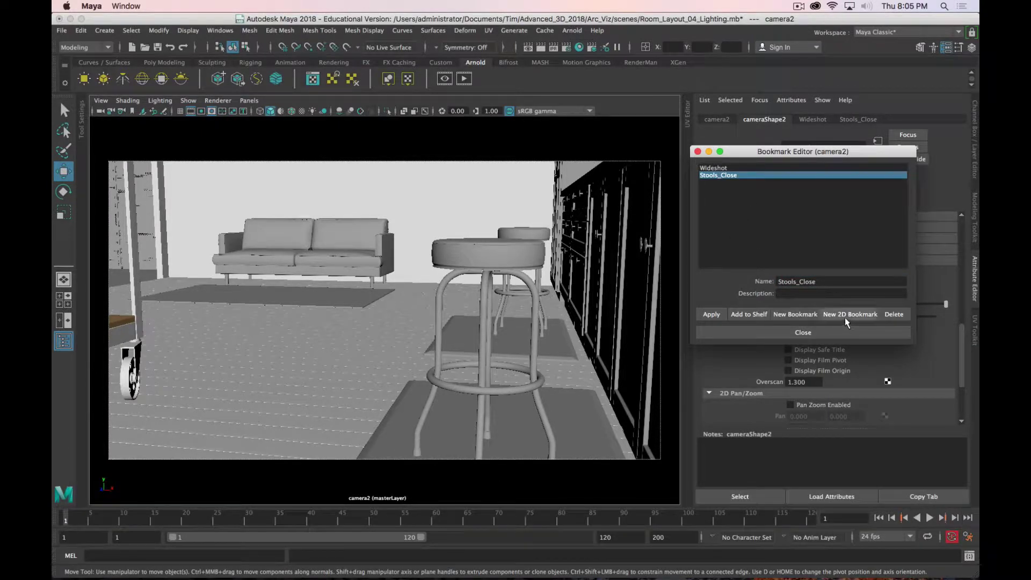
# Recall the Wideshot camera bookmark, followed by the Stools_Close bookmark, to compare the two views
pyautogui.click(734, 168)
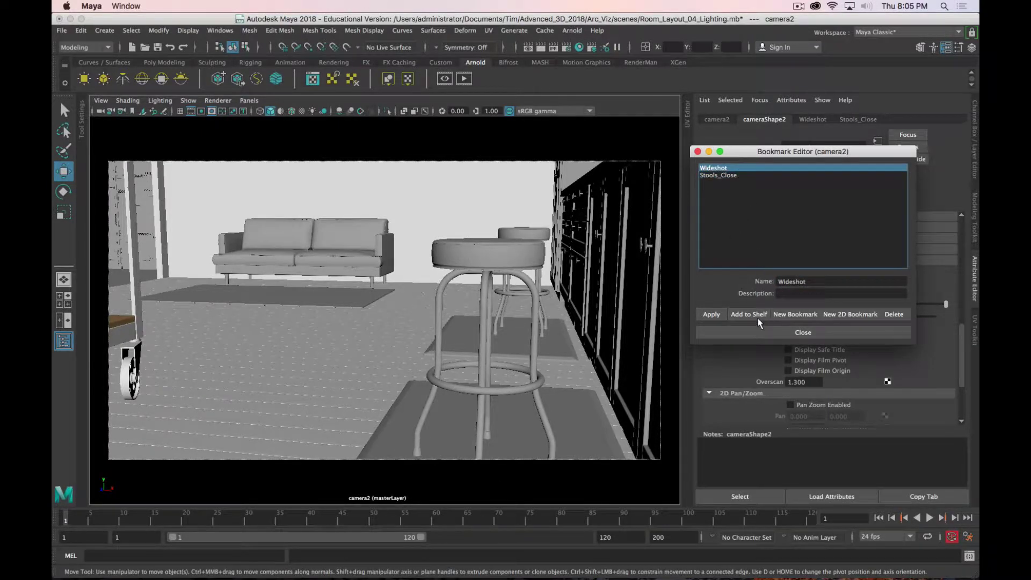
pyautogui.click(710, 314)
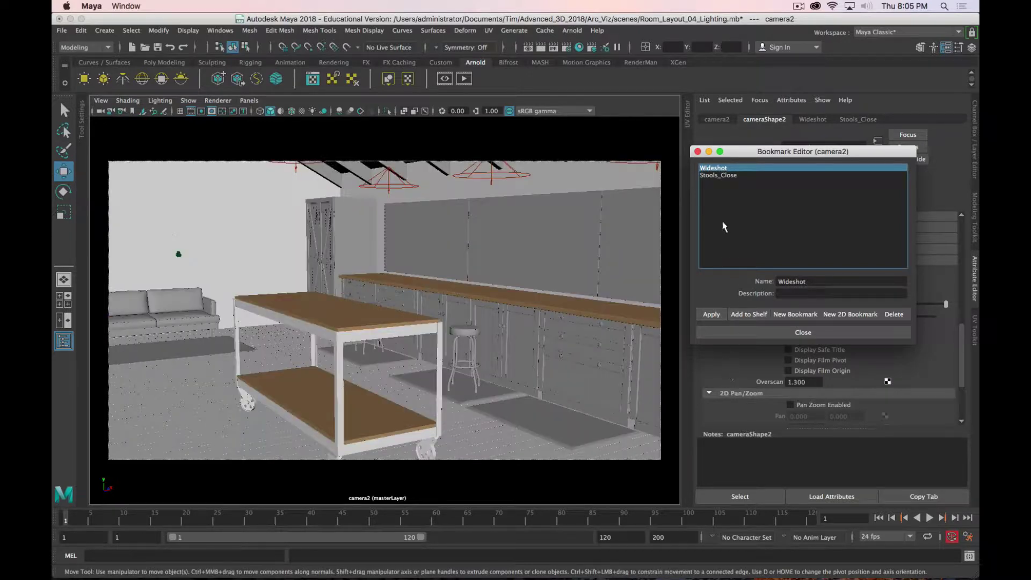
pyautogui.click(728, 177)
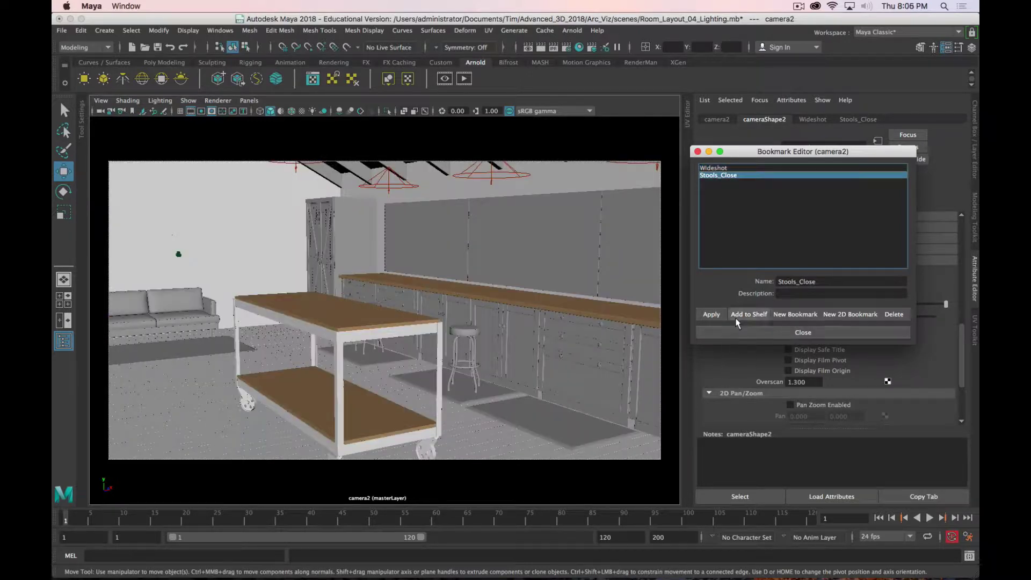
pyautogui.click(705, 314)
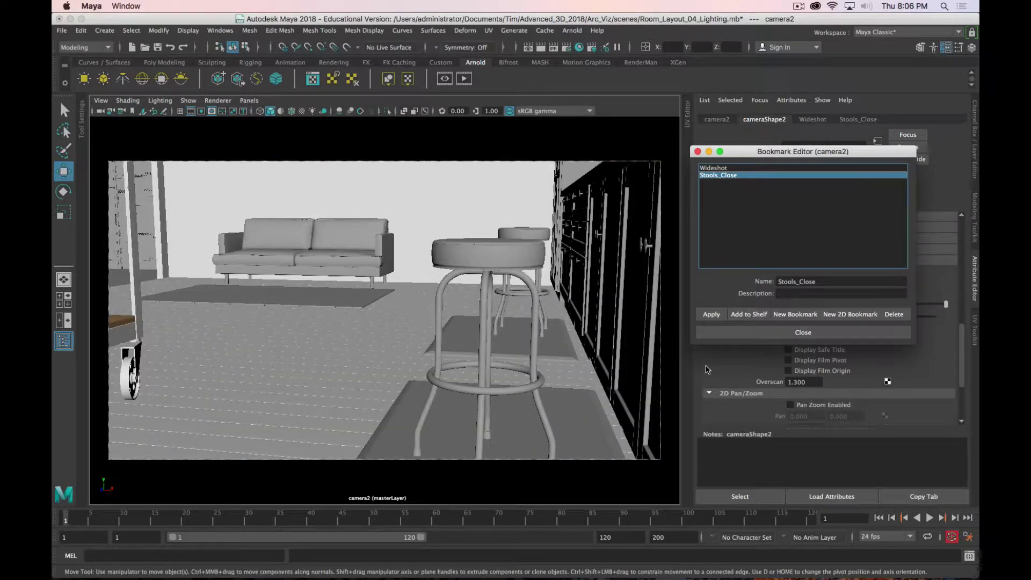
# Swing the camera away toward the counter cabinets and return it to the bookmarked Wideshot and Stools_Close views
pyautogui.keyDown('alt'); pyautogui.moveTo(290, 188); pyautogui.dragTo(653, 323); pyautogui.keyUp('alt')
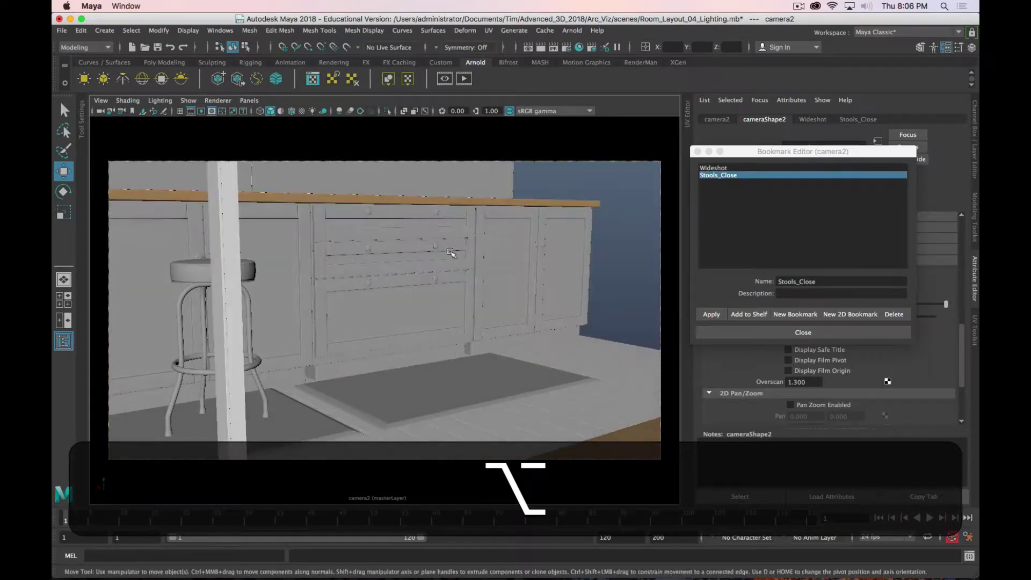
pyautogui.click(713, 167)
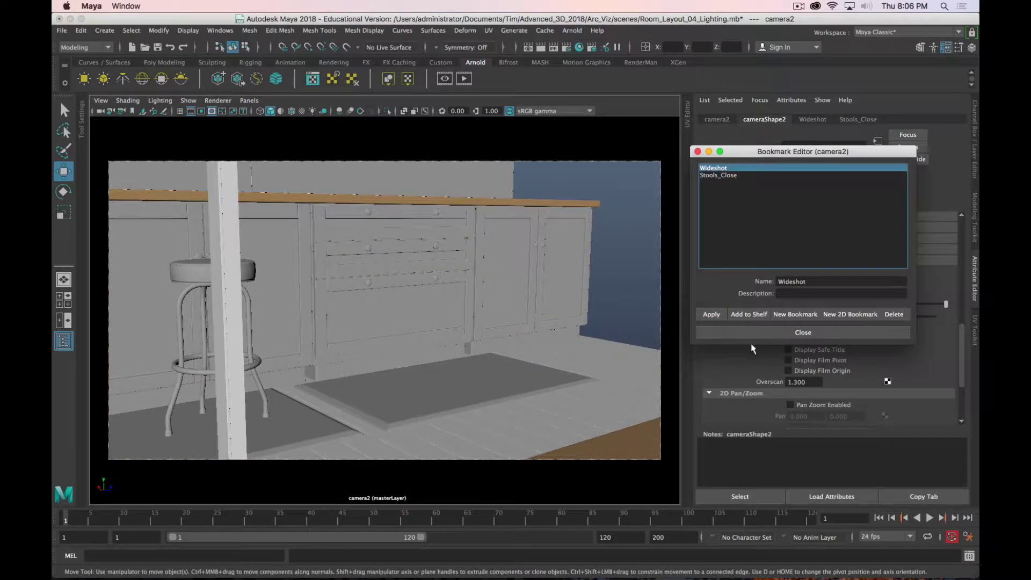
pyautogui.click(712, 315)
pyautogui.click(729, 175)
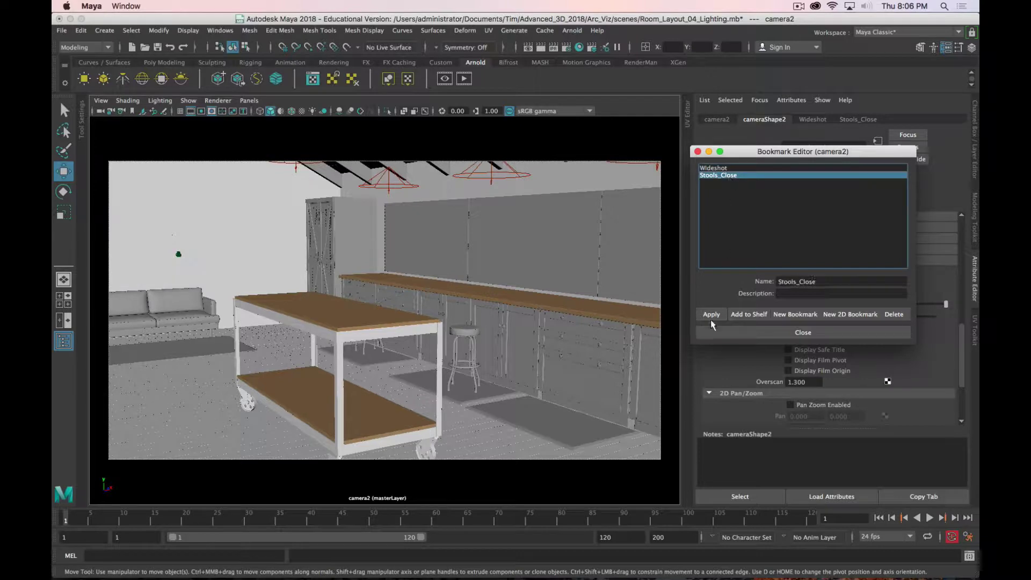
pyautogui.click(708, 316)
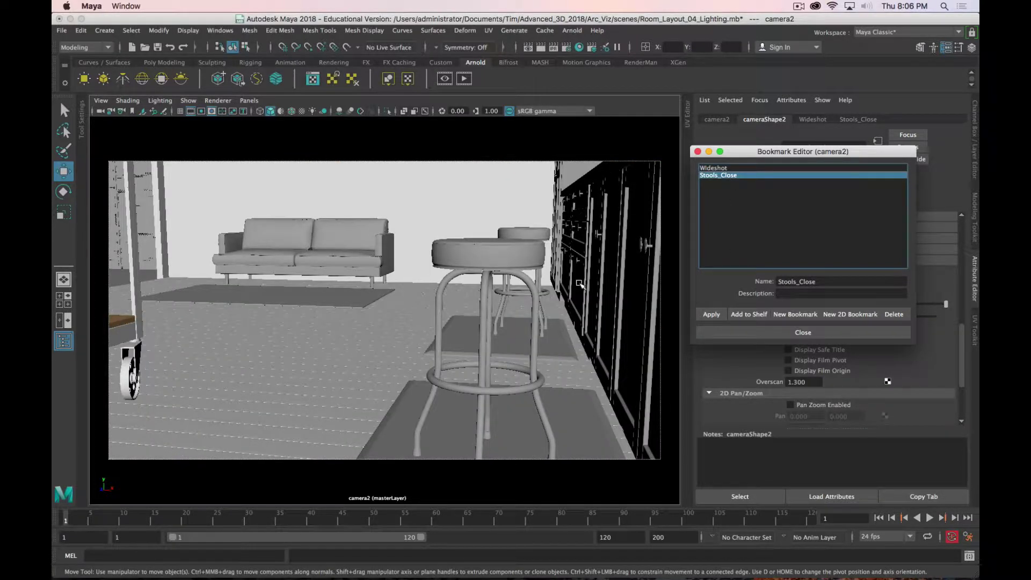
# Move the Bookmark Editor clear of the camera attributes and set camera2's focal length to 85
pyautogui.keyDown('alt'); pyautogui.moveTo(352, 337); pyautogui.dragTo(454, 337); pyautogui.keyUp('alt')
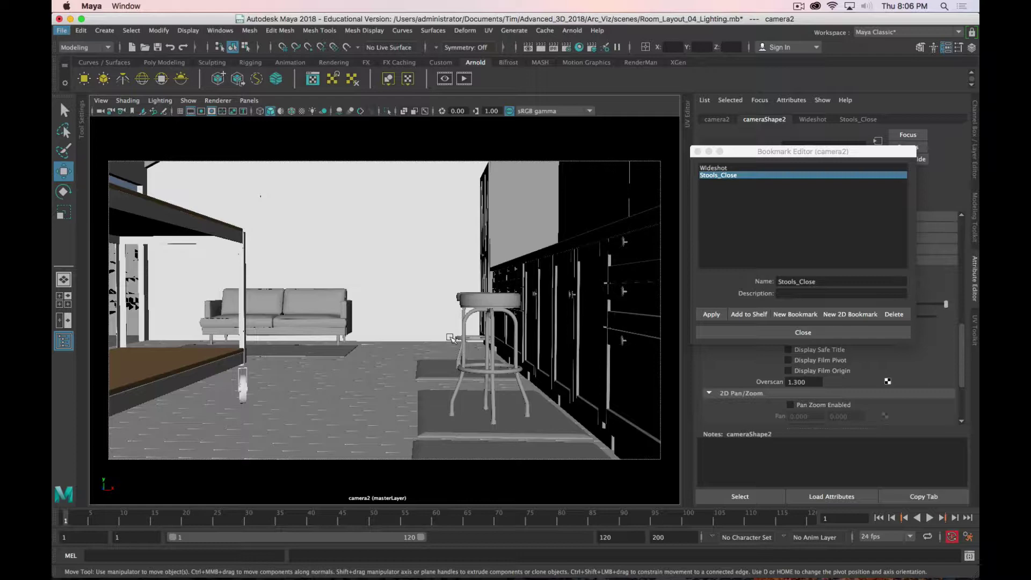
pyautogui.press('alt')
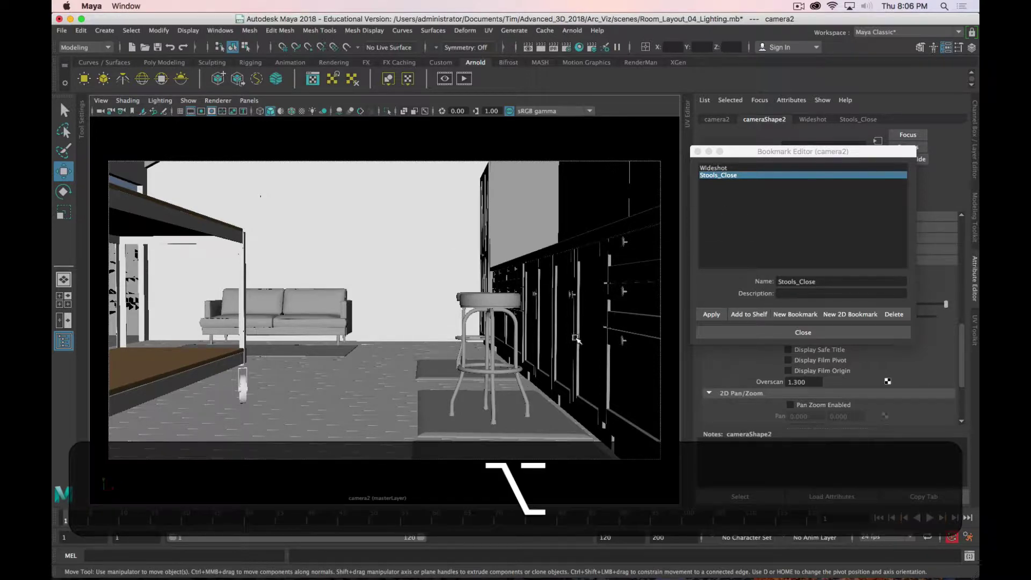
pyautogui.keyDown('alt'); pyautogui.moveTo(576, 338); pyautogui.dragTo(351, 285, button='middle'); pyautogui.keyUp('alt')
pyautogui.scroll(-3, 400, 298)
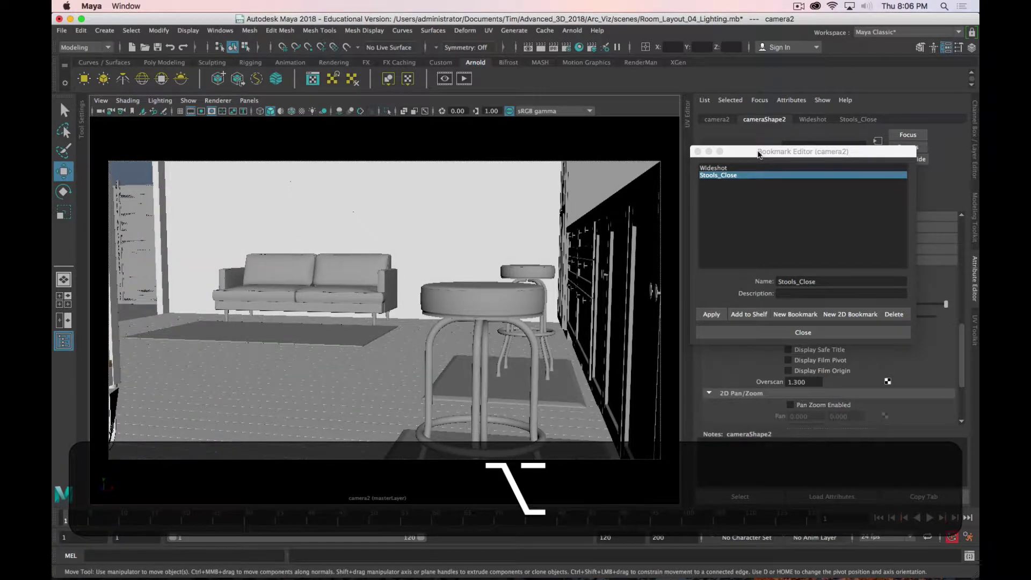
pyautogui.moveTo(758, 154); pyautogui.dragTo(278, 139)
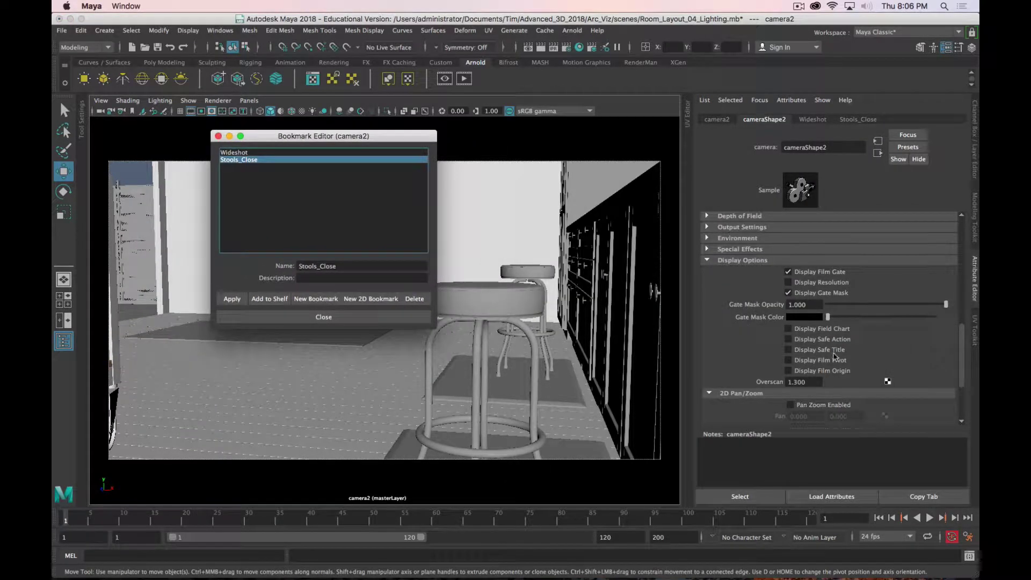
pyautogui.scroll(10, 750, 328)
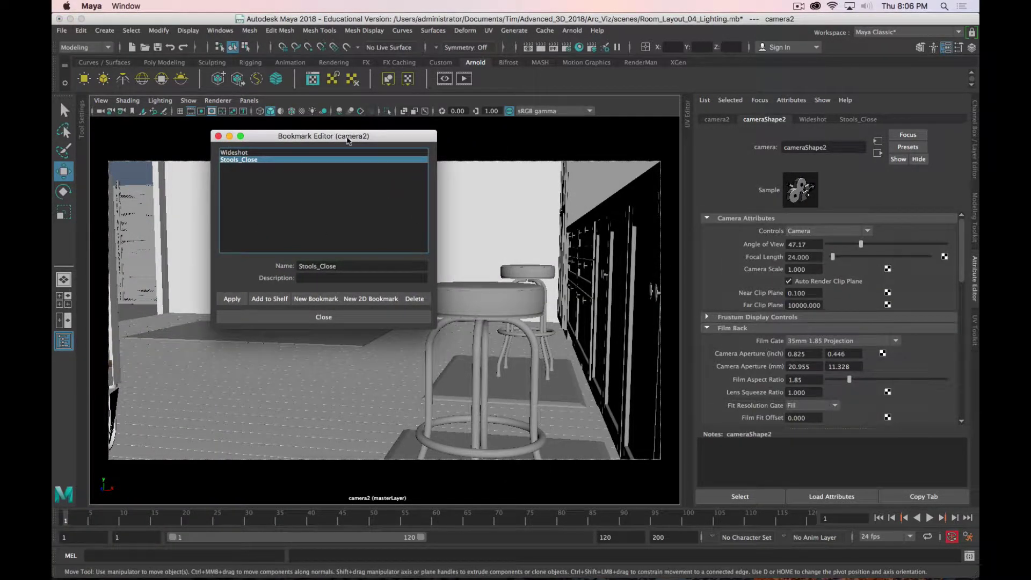
pyautogui.moveTo(348, 141); pyautogui.dragTo(310, 135)
pyautogui.keyDown('alt'); pyautogui.moveTo(484, 271); pyautogui.dragTo(628, 280); pyautogui.keyUp('alt')
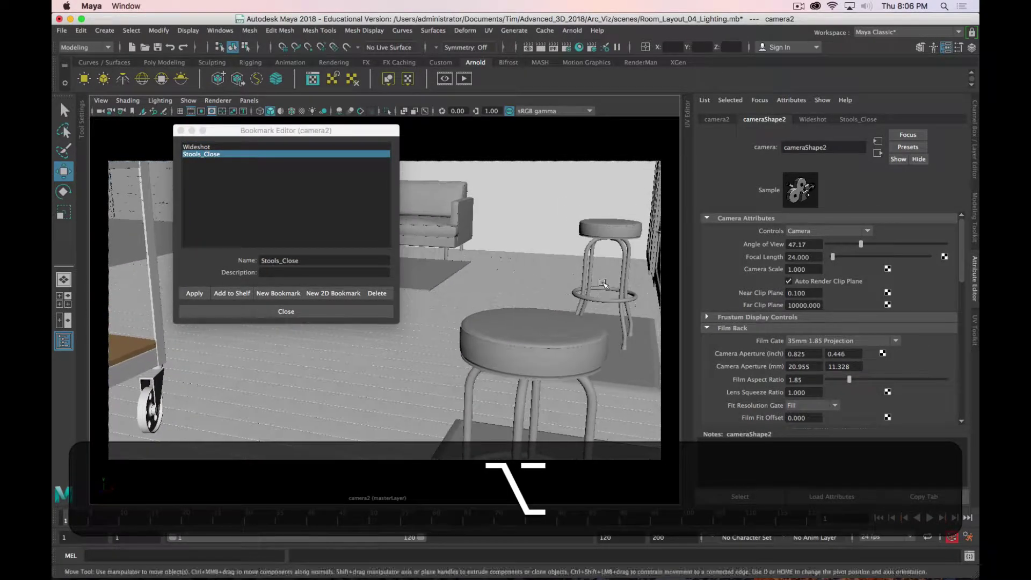
pyautogui.click(812, 257)
pyautogui.write('85')
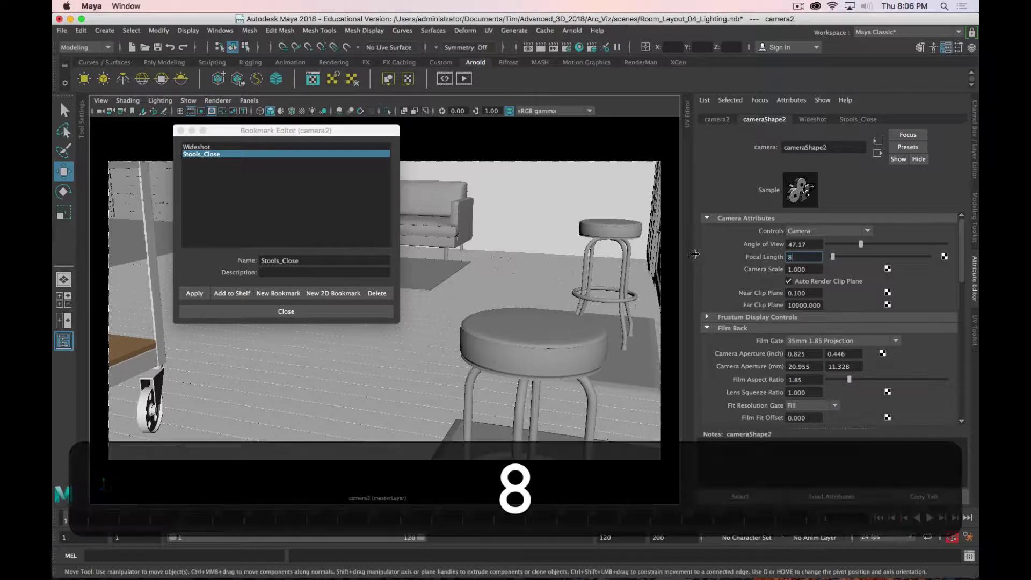
pyautogui.press('Return')
# Frame the wooden countertop with the stools at the lower left of the shot and bookmark the view as Countertop
pyautogui.moveTo(484, 367)
pyautogui.keyDown('alt'); pyautogui.mouseDown()
pyautogui.moveTo(486, 351)
pyautogui.moveTo(515, 344)
pyautogui.moveTo(436, 368)
pyautogui.moveTo(488, 373)
pyautogui.mouseUp(); pyautogui.keyUp('alt')
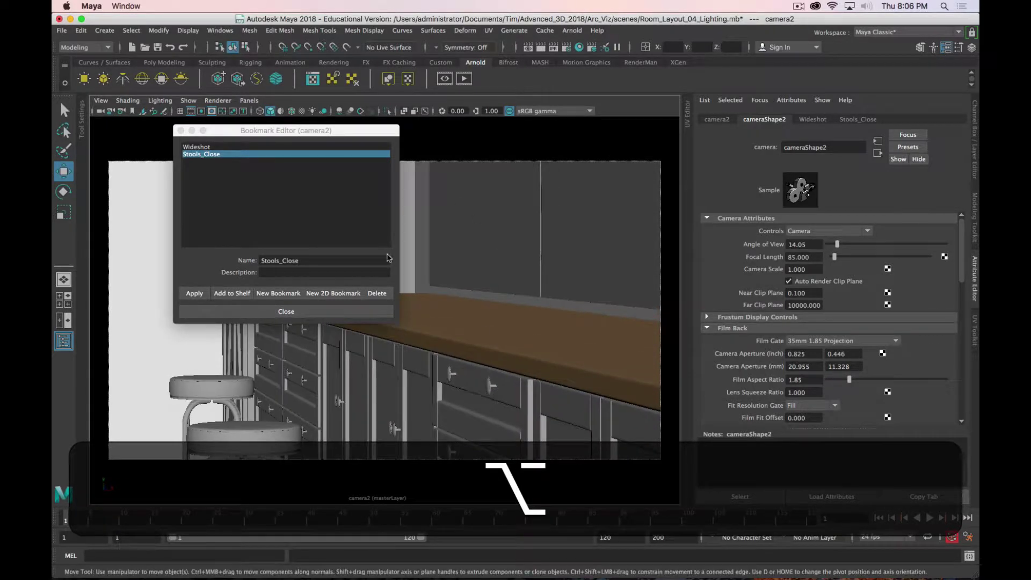
pyautogui.click(278, 294)
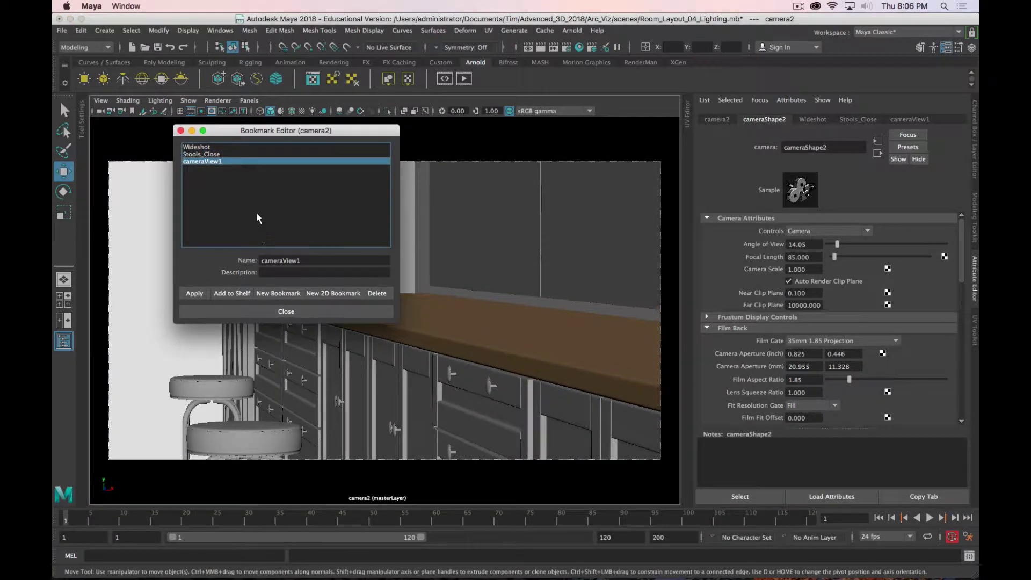
pyautogui.doubleClick(293, 261)
pyautogui.write('Coun')
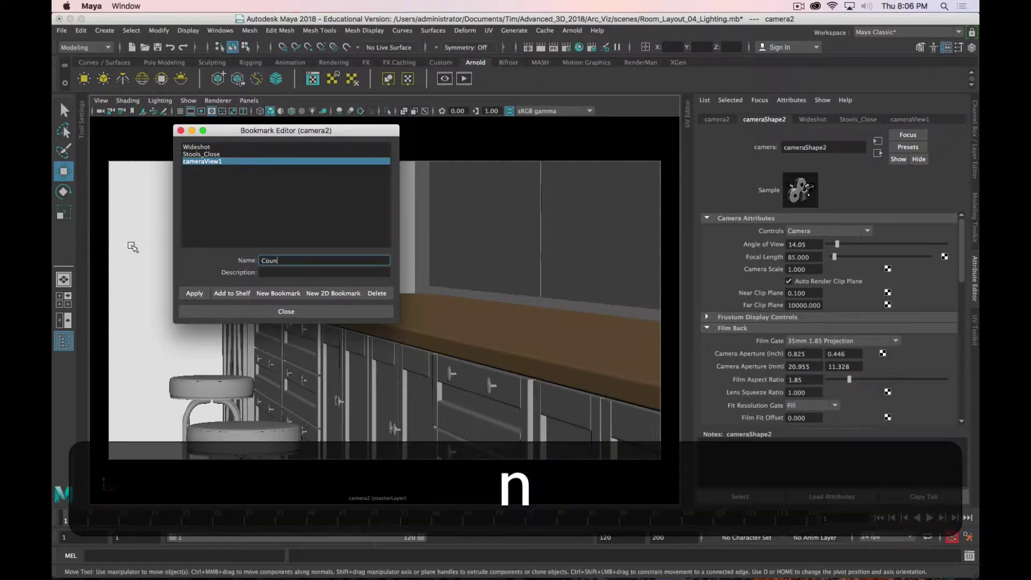
pyautogui.write('tertop')
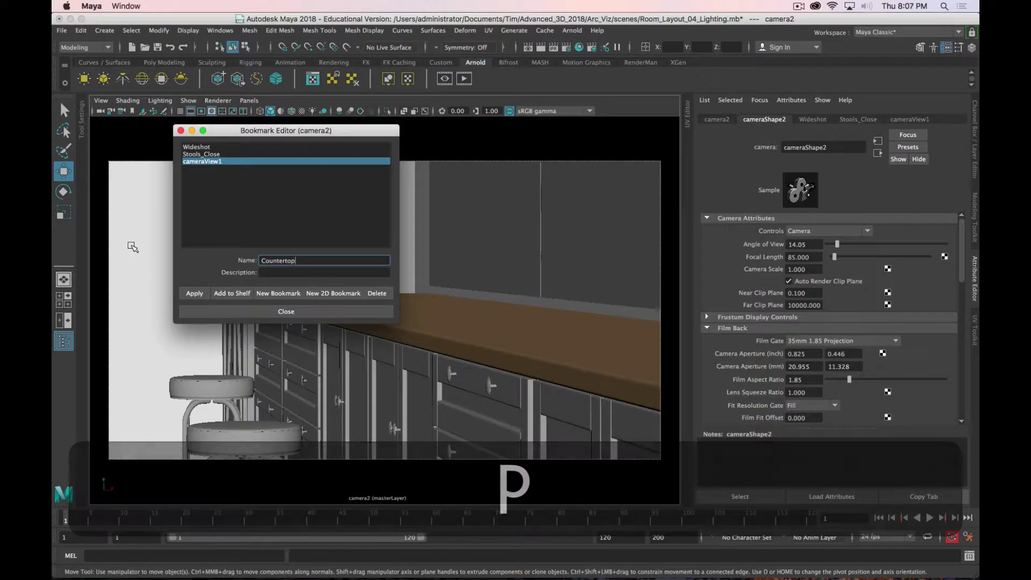
pyautogui.press('Return')
# Recall the Stools_Close, Countertop1 and Wideshot bookmarks in turn and move the Bookmark Editor out of the viewport
pyautogui.click(210, 147)
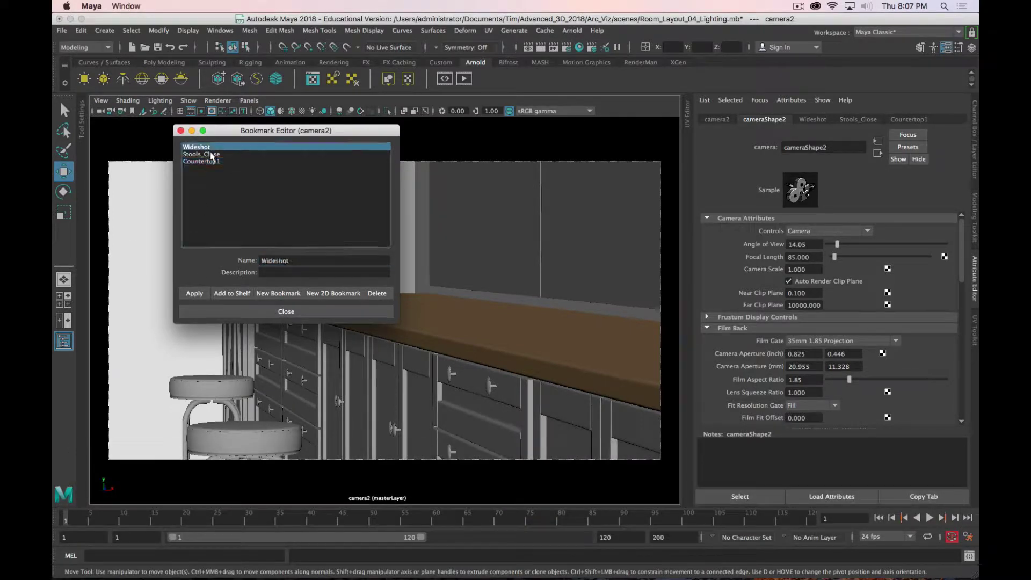
pyautogui.click(210, 155)
pyautogui.click(194, 293)
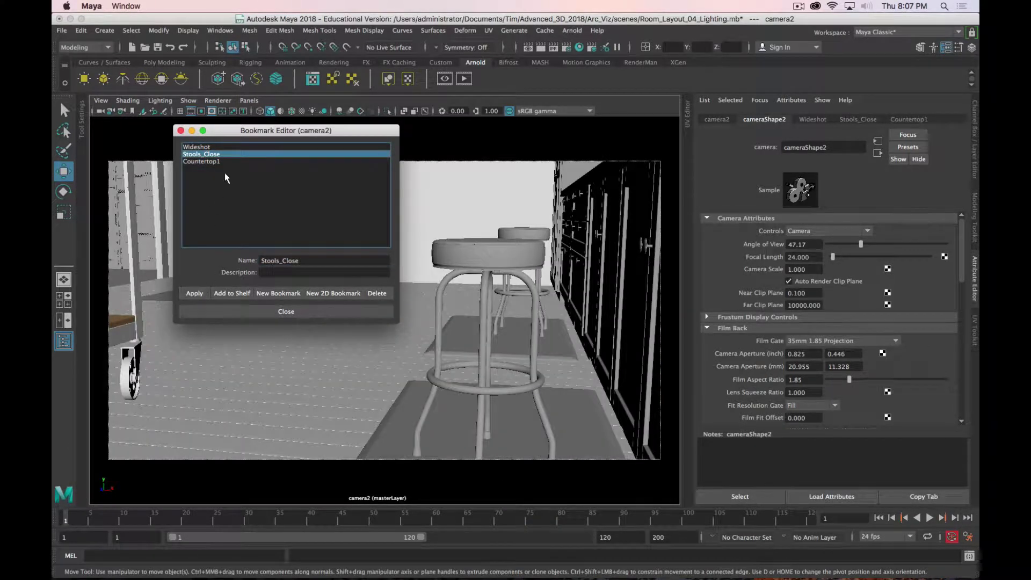
pyautogui.click(221, 162)
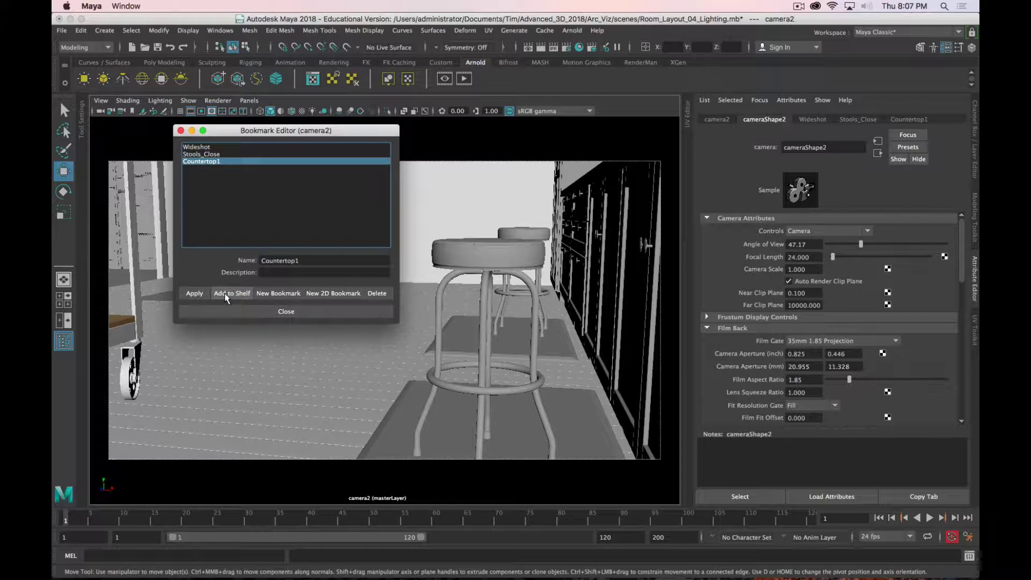
pyautogui.click(194, 293)
pyautogui.click(202, 147)
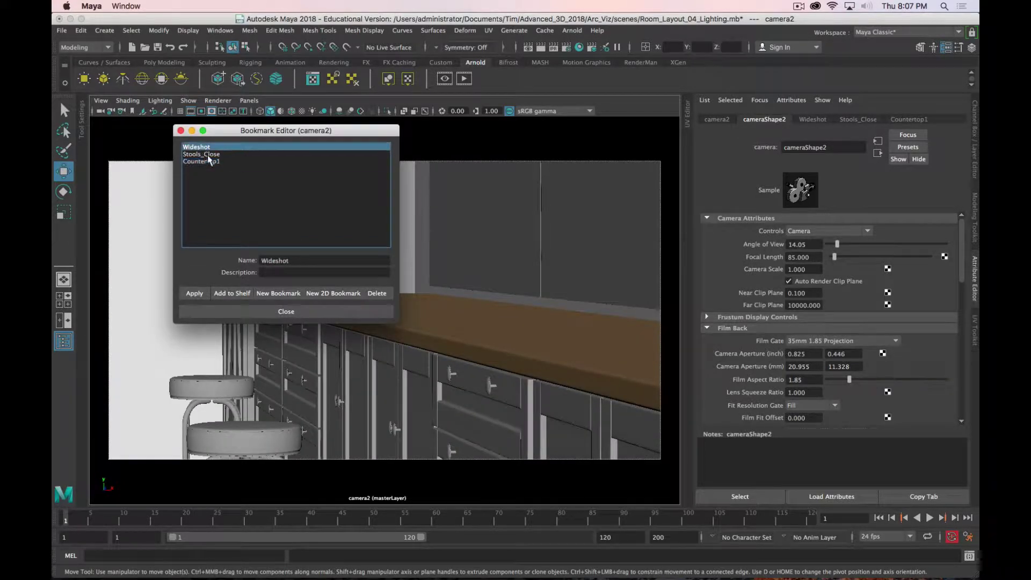
pyautogui.click(194, 294)
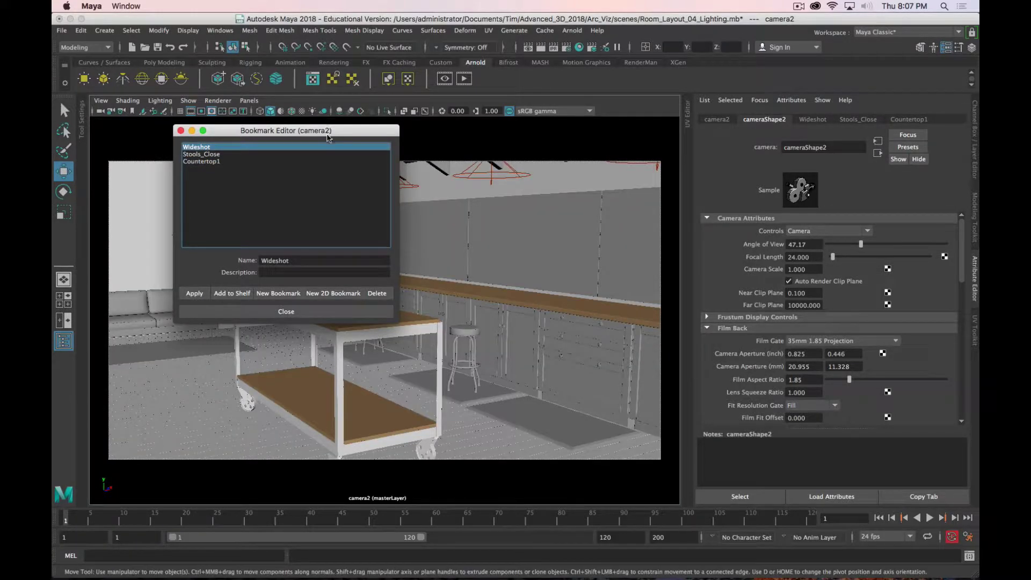
pyautogui.moveTo(328, 134); pyautogui.dragTo(882, 147)
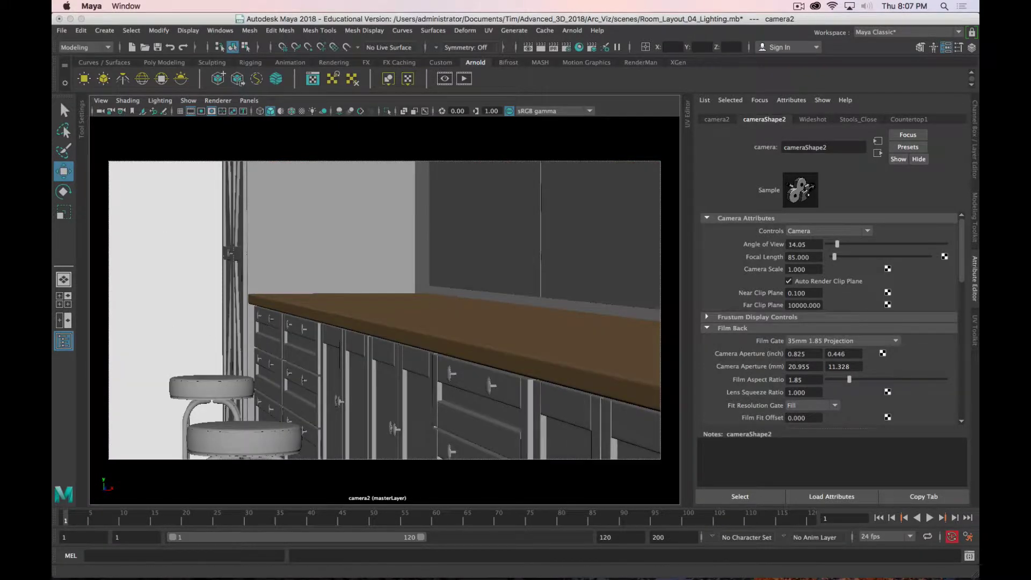
# Look through camera2's 2D pan/zoom, display options and depth of field attribute sections
pyautogui.press('z')
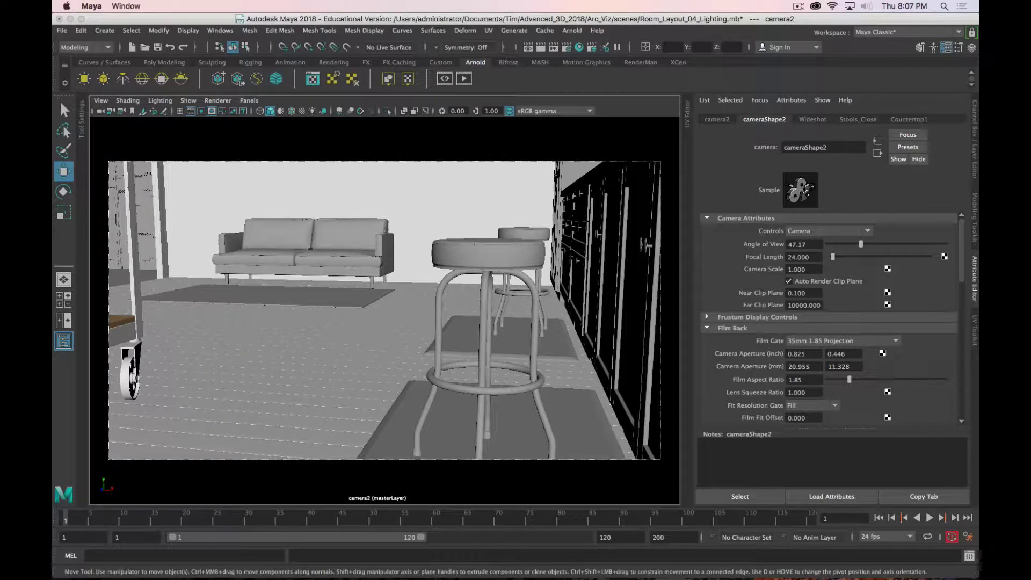
pyautogui.scroll(-10, 806, 380)
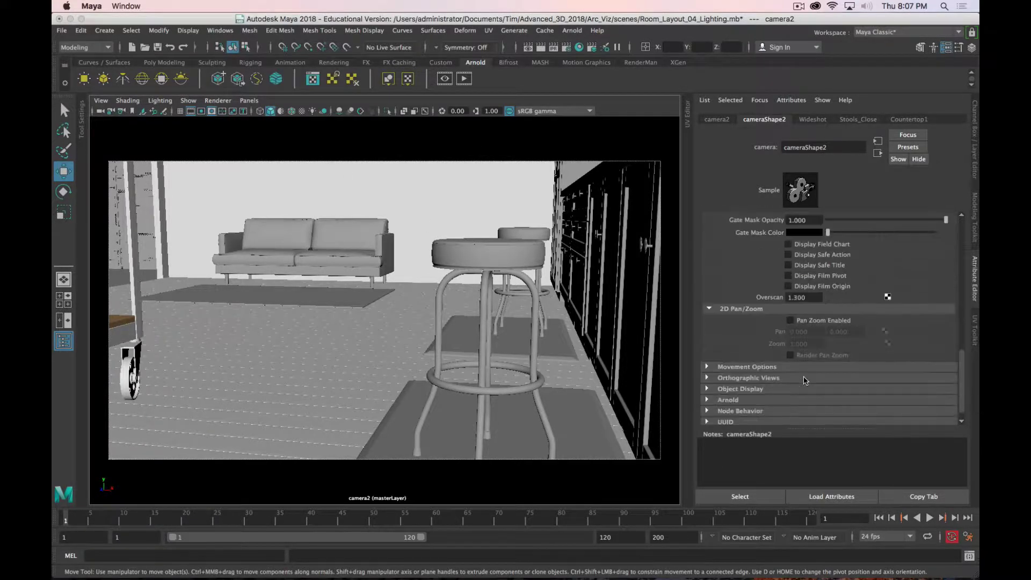
pyautogui.scroll(3, 805, 381)
pyautogui.scroll(-3, 805, 378)
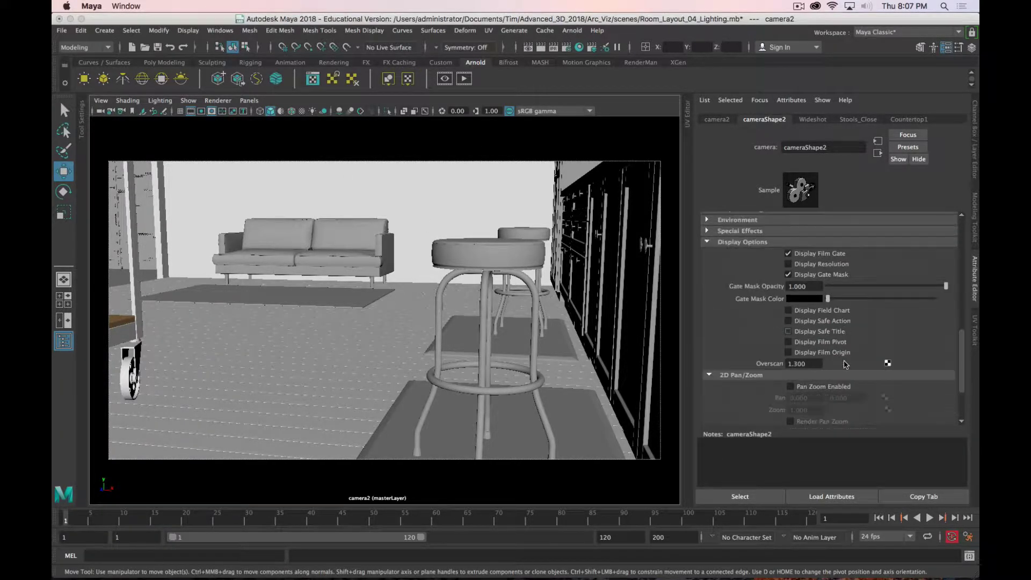
pyautogui.scroll(6, 845, 364)
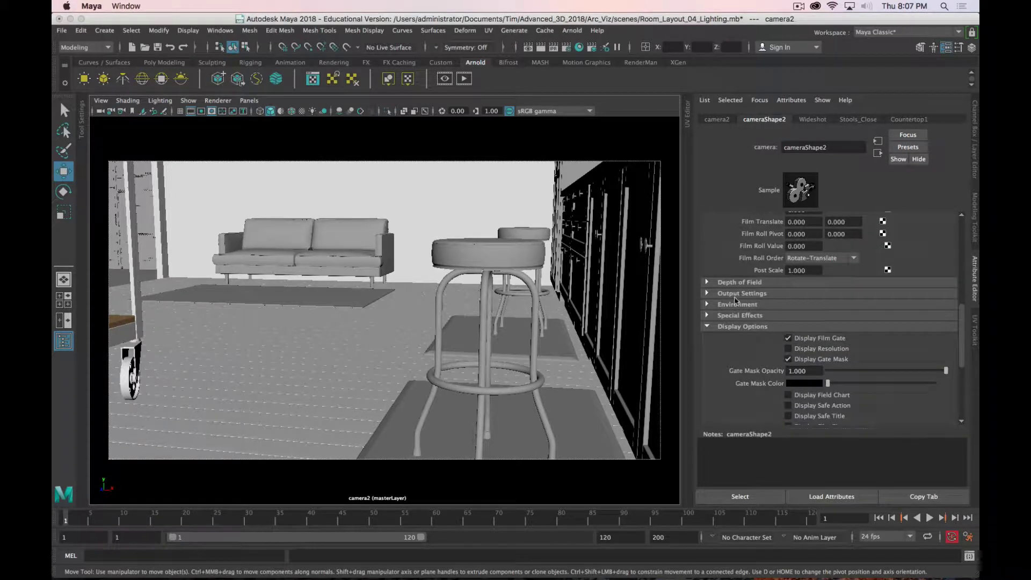
# Enable depth of field in the Arnold attributes of cameraShape2
pyautogui.click(706, 282)
pyautogui.click(707, 283)
pyautogui.scroll(-5, 712, 290)
pyautogui.click(714, 293)
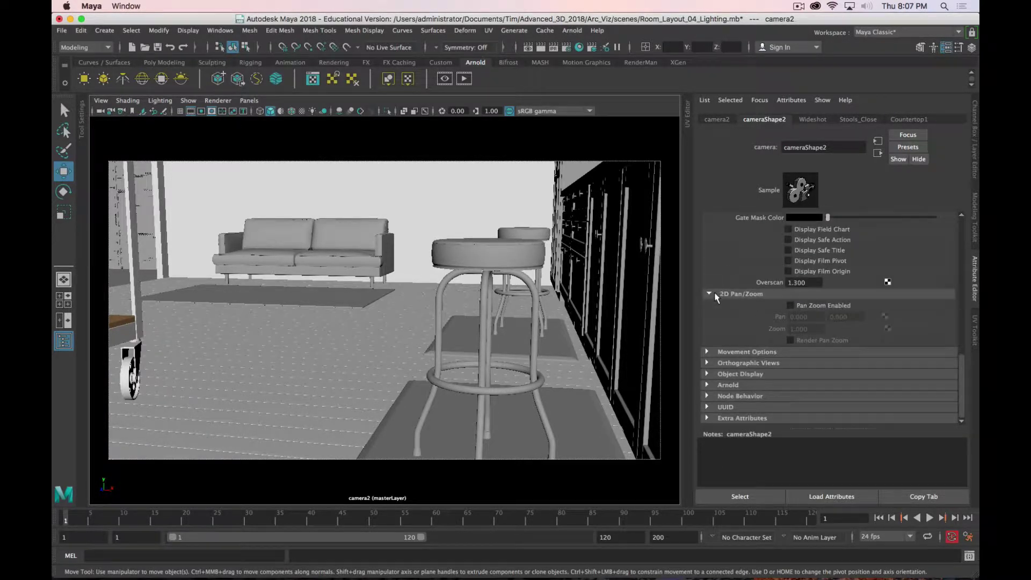
pyautogui.click(707, 385)
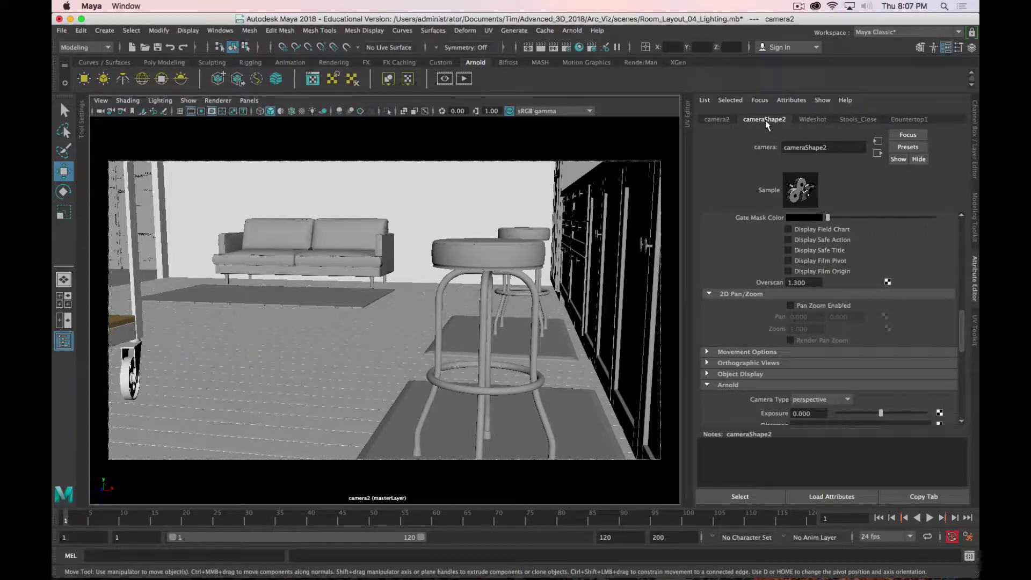
pyautogui.scroll(-4, 763, 363)
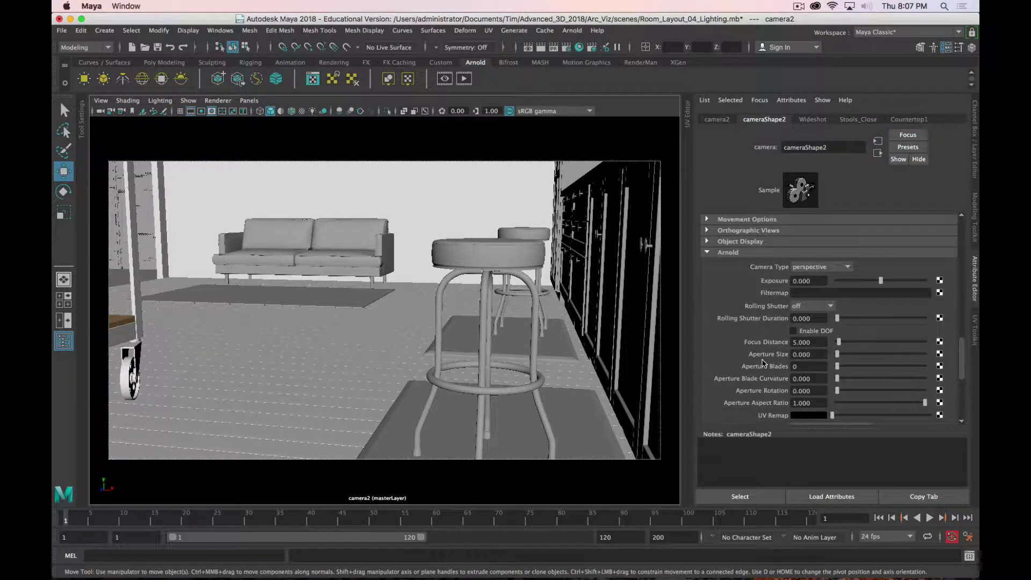
pyautogui.scroll(-3, 763, 364)
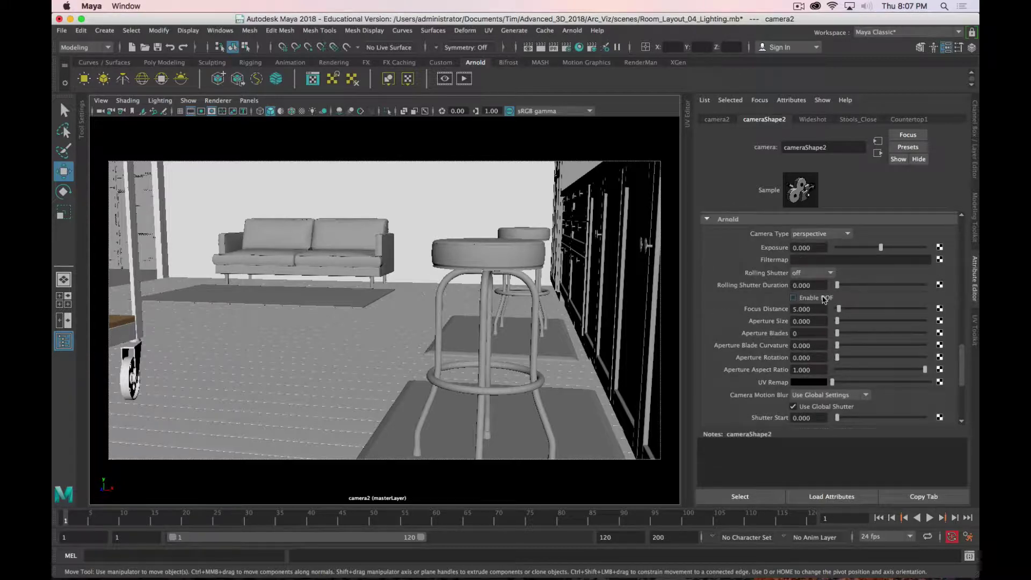
pyautogui.click(793, 299)
# Select the front stool's seat and turn on the Object Details heads-up display
pyautogui.click(486, 267)
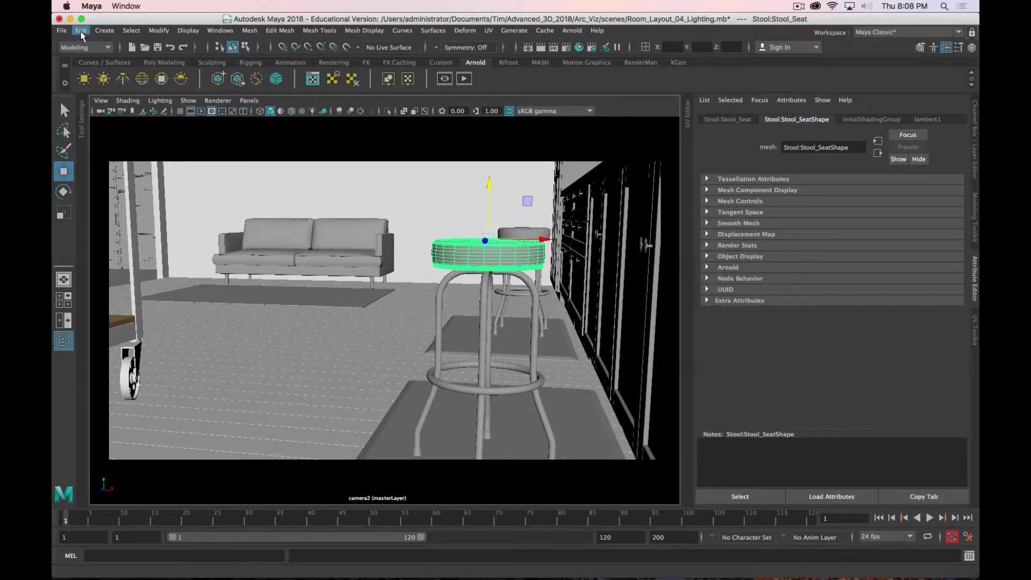
pyautogui.click(110, 31)
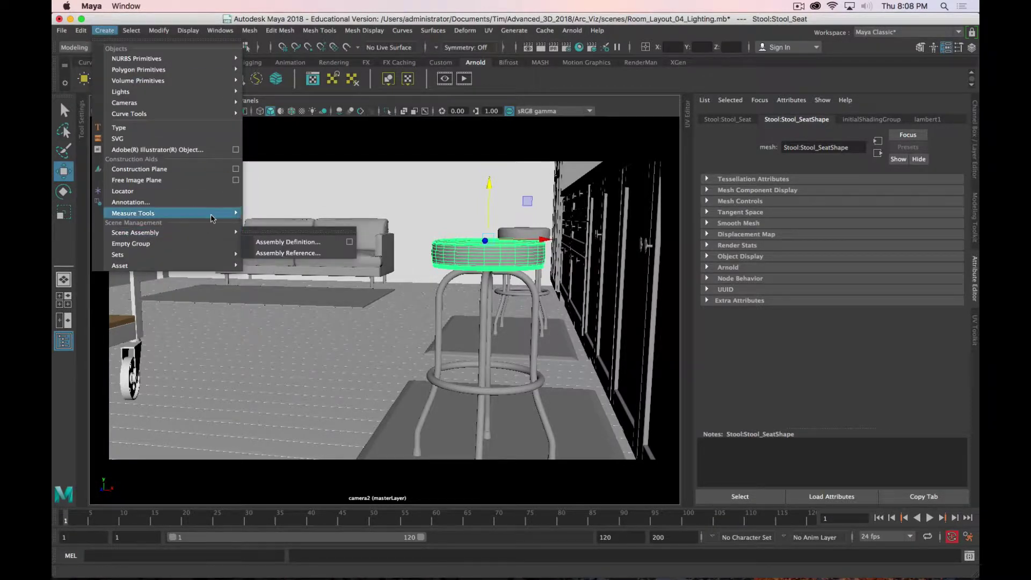
pyautogui.click(98, 31)
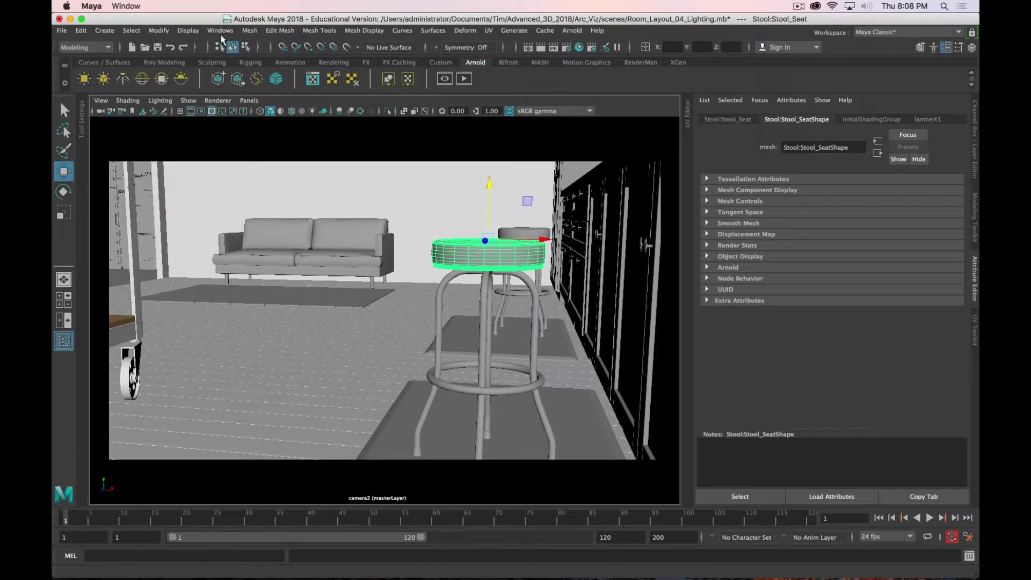
pyautogui.click(188, 30)
pyautogui.moveTo(213, 70)
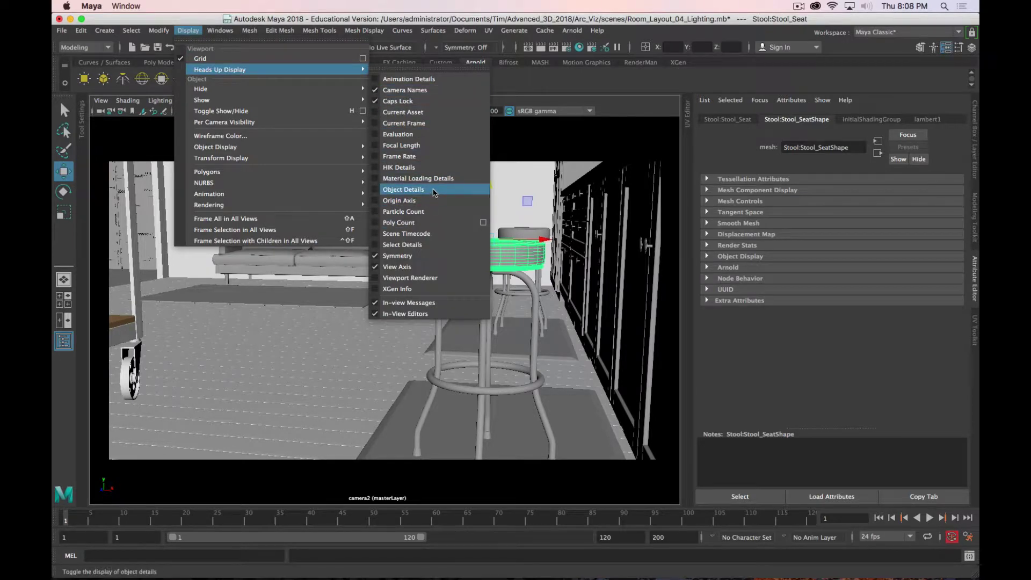
pyautogui.click(434, 192)
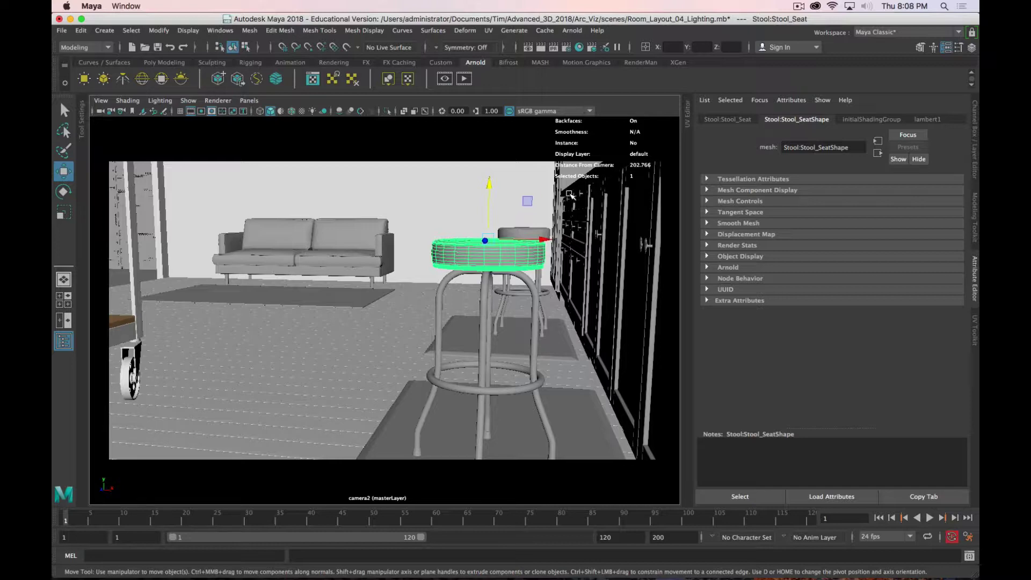
# Check the distance from camera for the couch, the front stool's seat and the standing mat
pyautogui.click(347, 235)
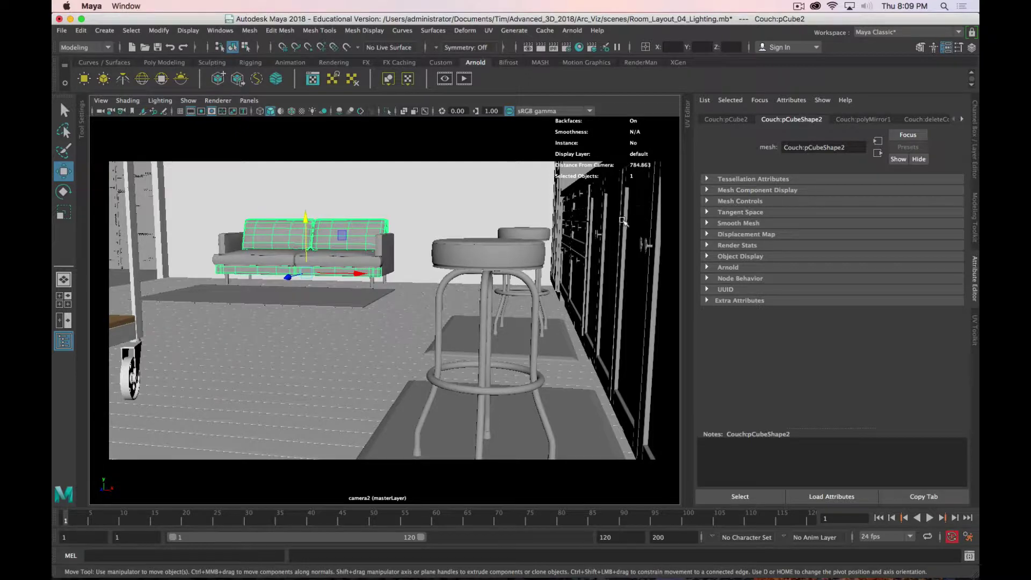
pyautogui.click(499, 266)
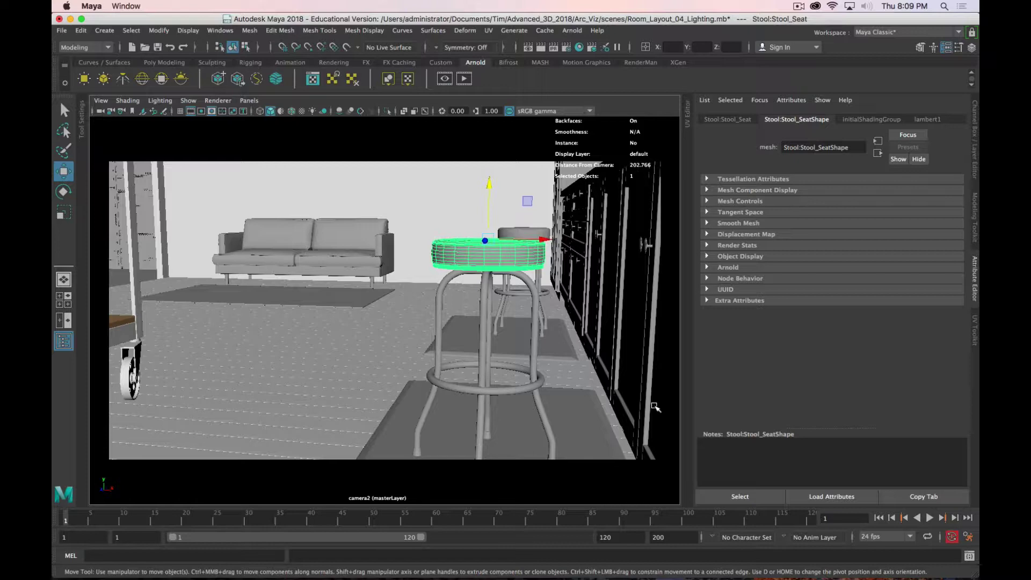
pyautogui.click(588, 462)
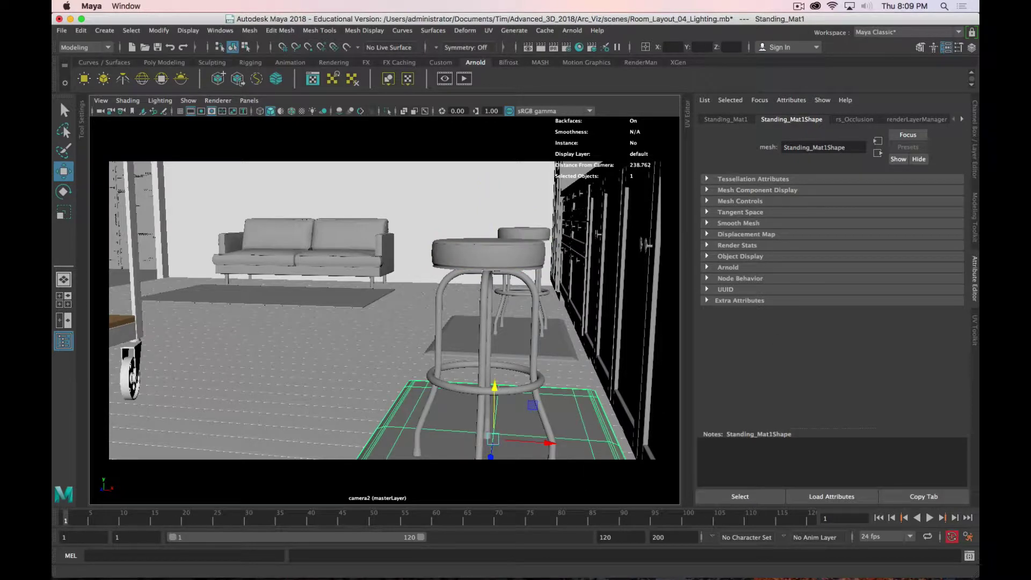
# Select camera2 and set its Arnold focus distance to 203
pyautogui.click(101, 100)
pyautogui.click(121, 111)
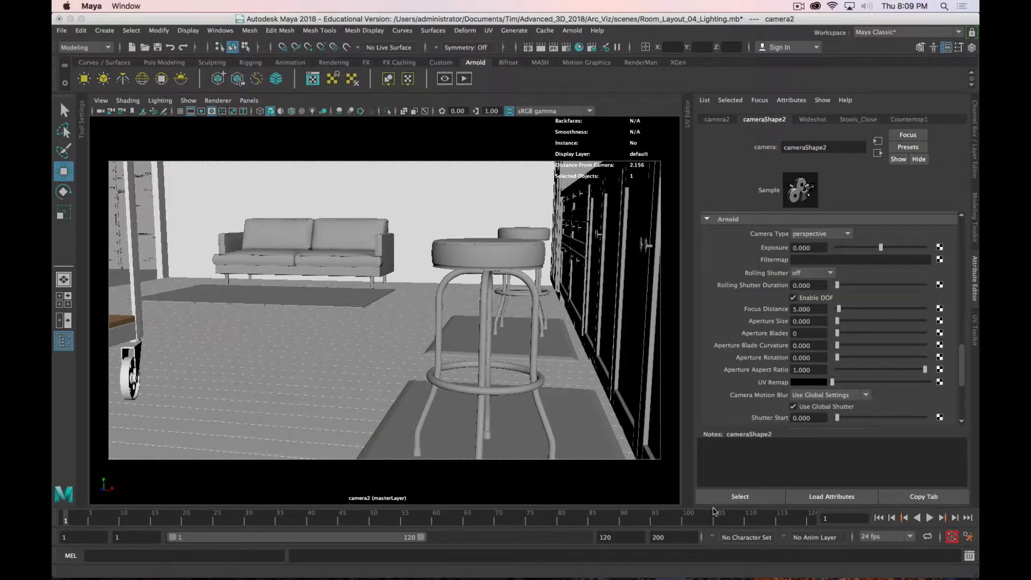
pyautogui.click(808, 309)
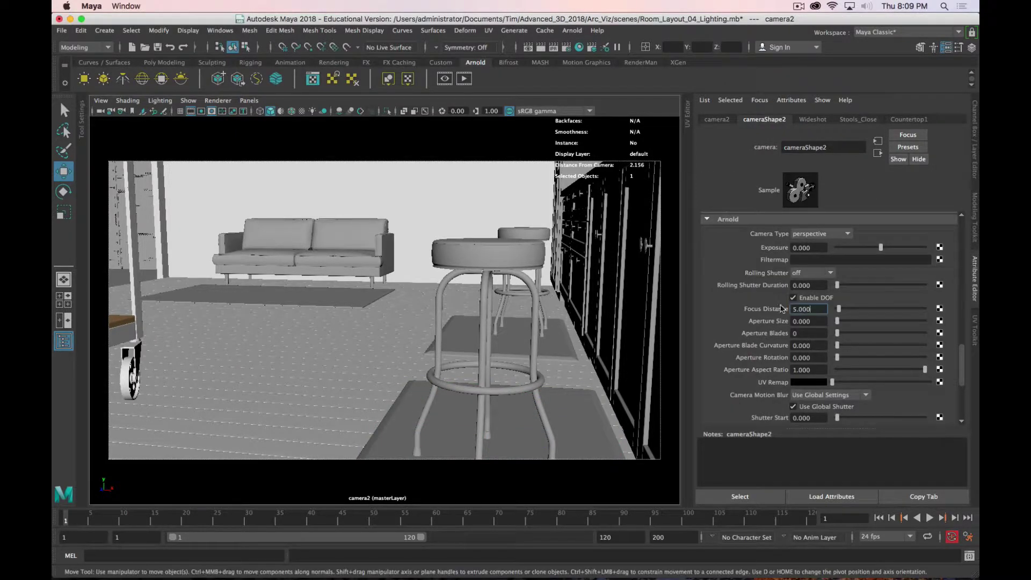
pyautogui.write('203')
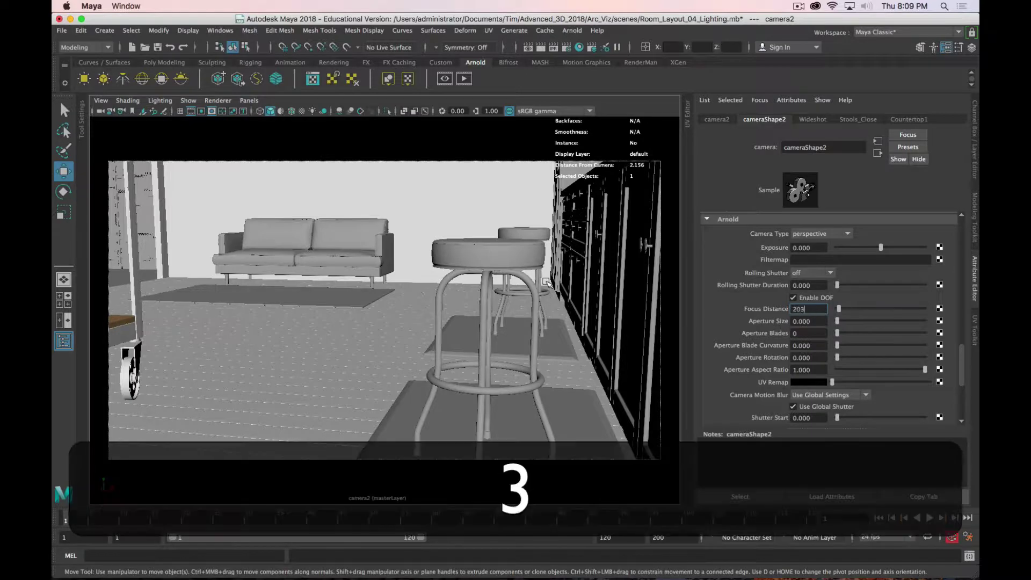
pyautogui.press('Return')
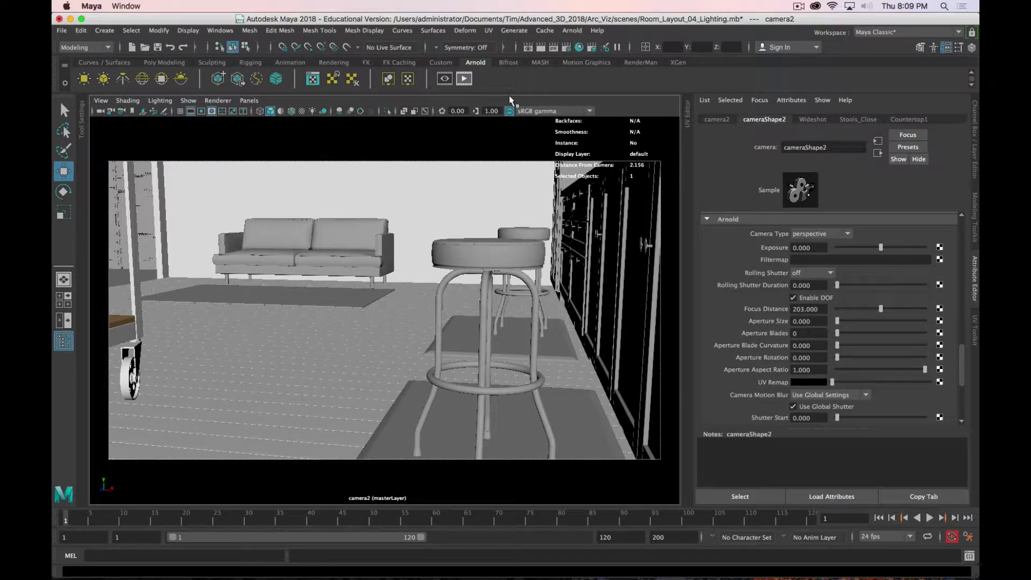
# Render the scene through cameraShape2 in the Arnold RenderView and move its window clear of the camera attributes
pyautogui.click(464, 78)
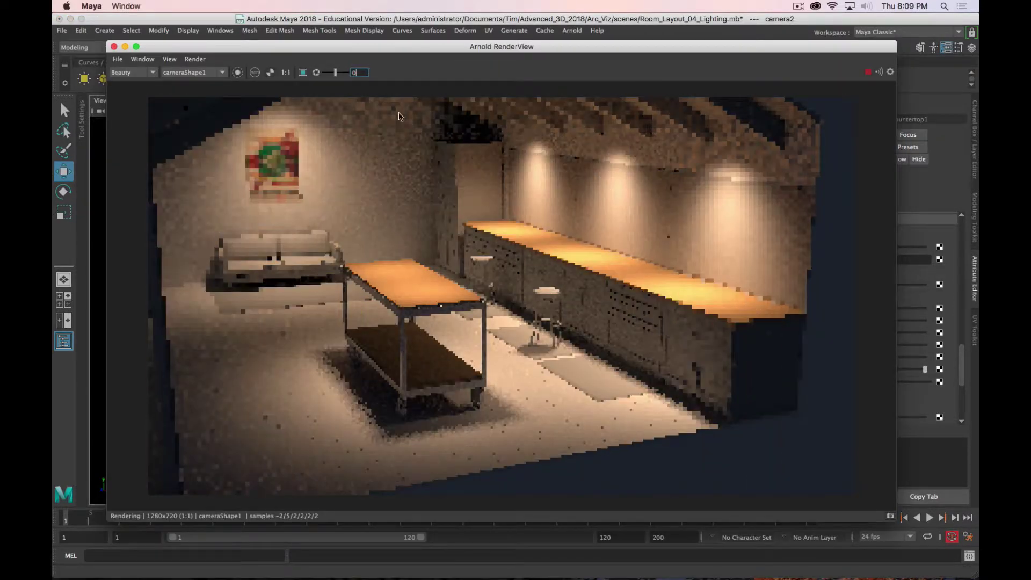
pyautogui.click(212, 73)
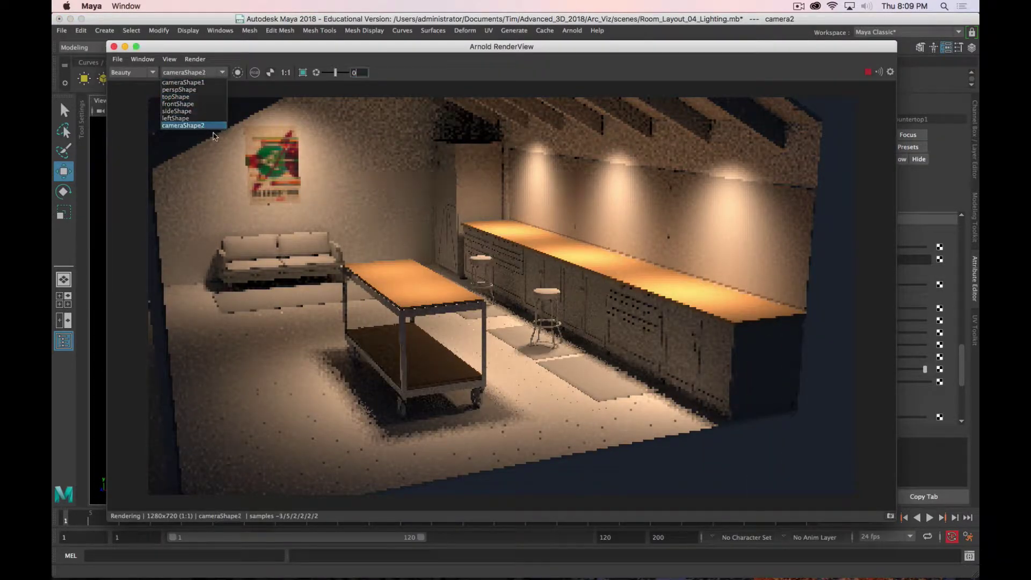
pyautogui.click(185, 125)
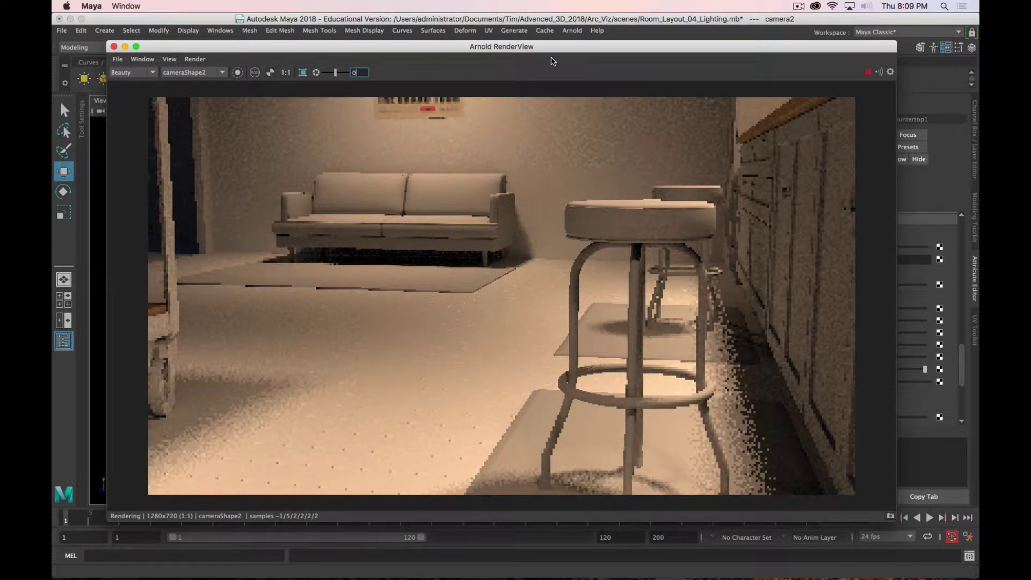
pyautogui.moveTo(459, 47); pyautogui.dragTo(242, 56)
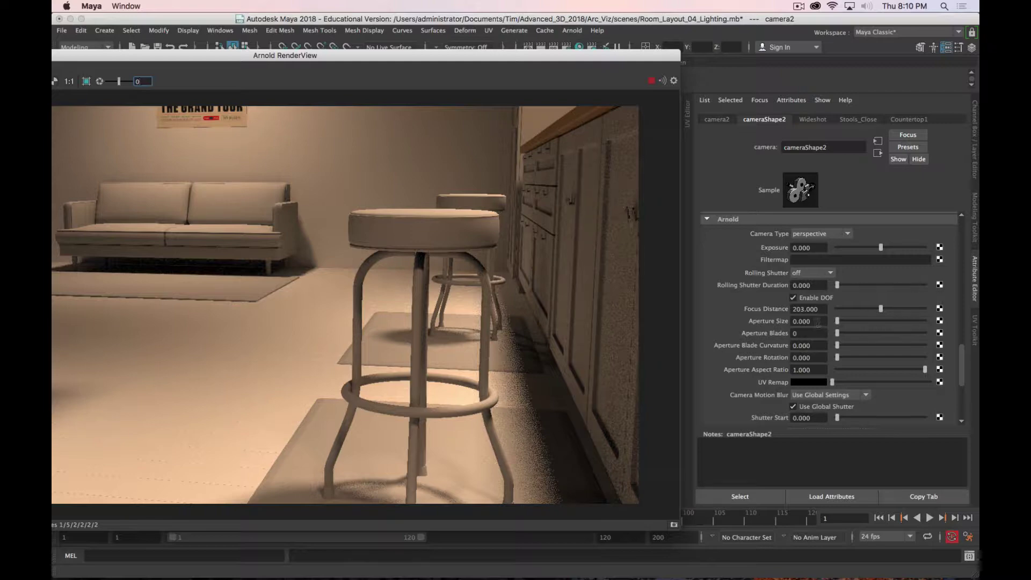
# Try an Arnold aperture size of 5 on camera2
pyautogui.click(813, 321)
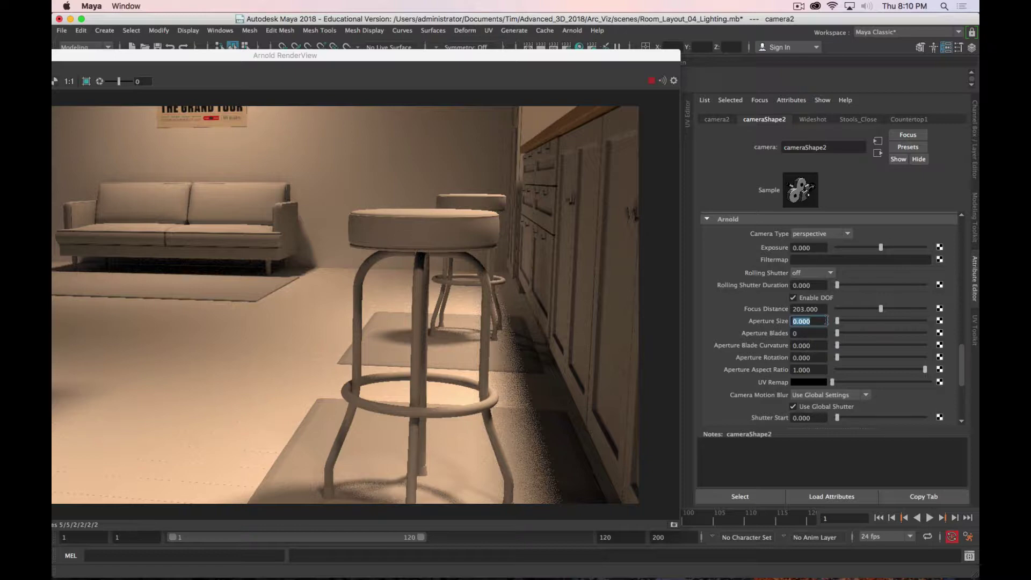
pyautogui.write('5')
pyautogui.press('Return')
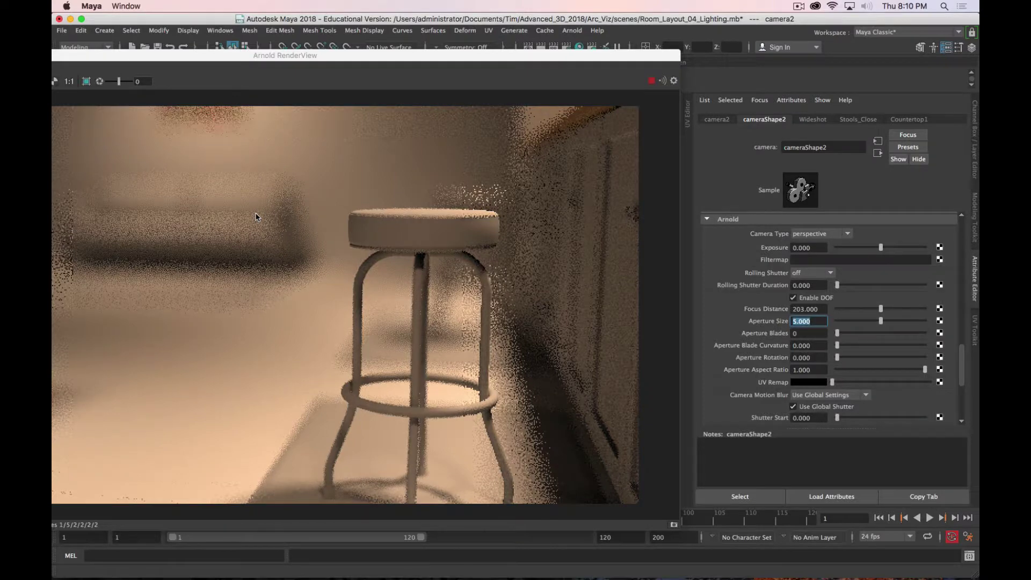
# Set camera2's Arnold aperture size to 1 and bring the whole Arnold RenderView window back into view
pyautogui.write('1')
pyautogui.press('KP_Enter')
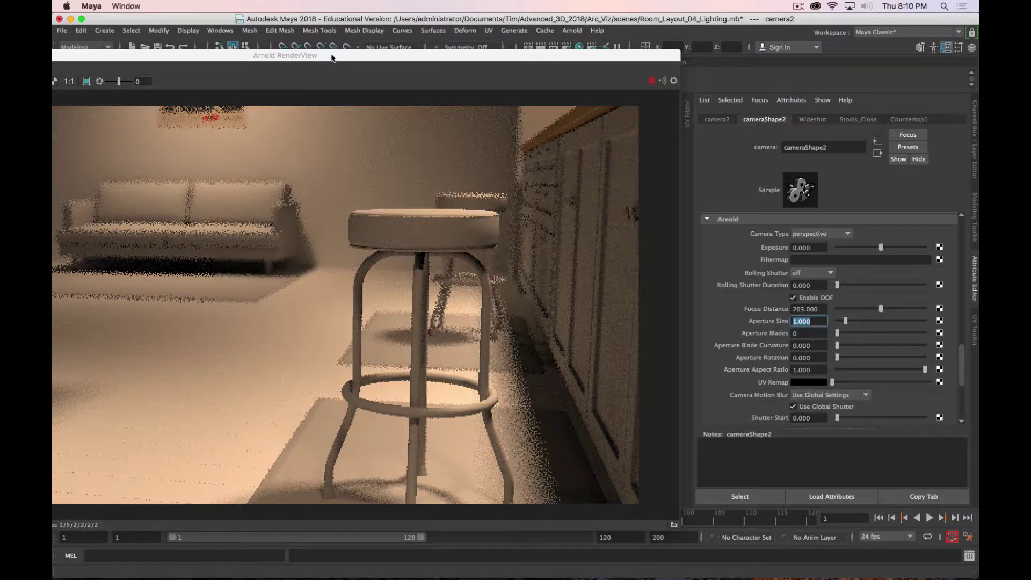
pyautogui.moveTo(343, 55); pyautogui.dragTo(453, 32)
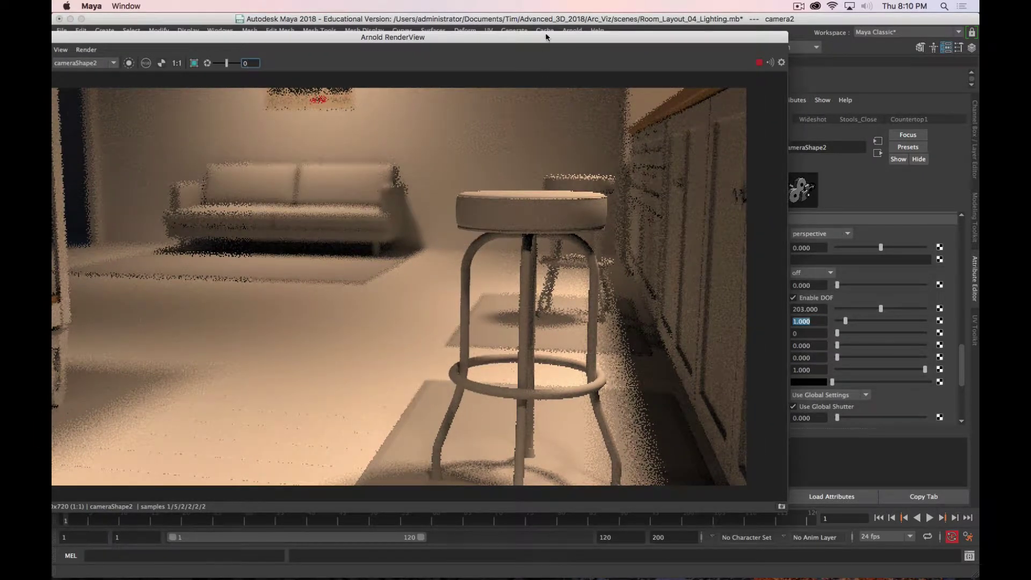
pyautogui.moveTo(546, 39); pyautogui.dragTo(653, 36)
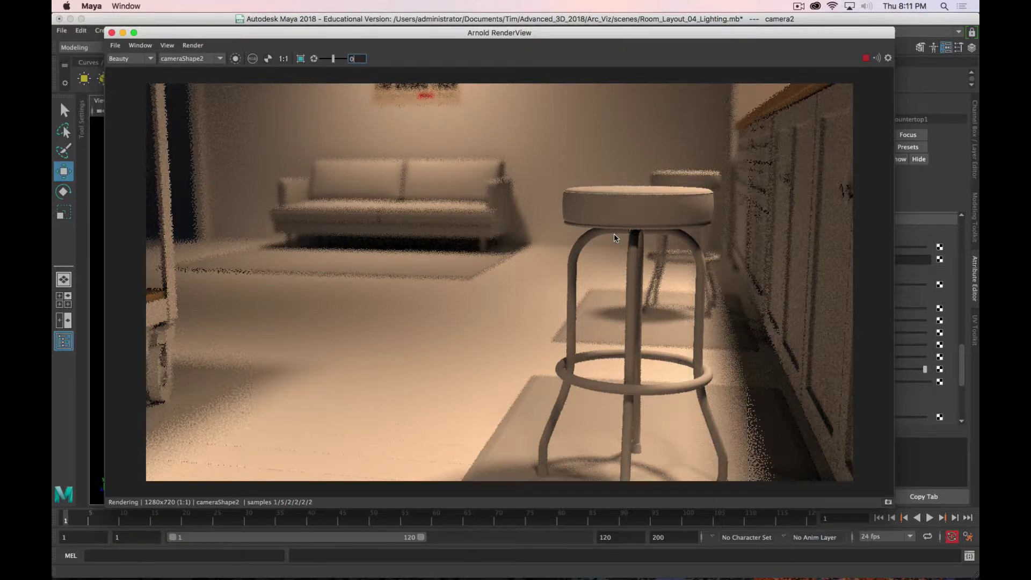
# Store a snapshot of the finished depth-of-field render and save the image as Stool_DoF_Color in the project's images folder
pyautogui.press('super+period')
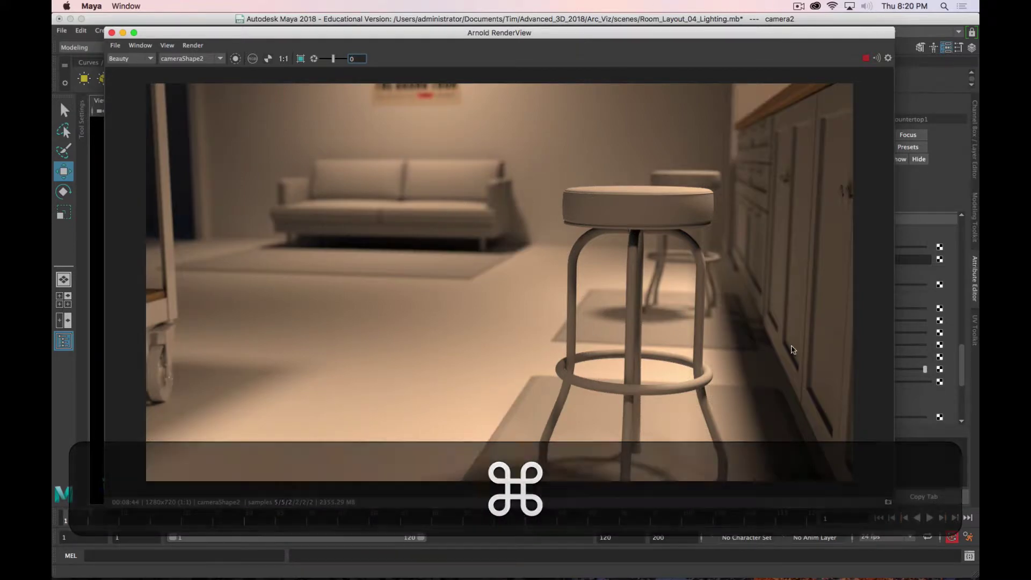
pyautogui.click(887, 504)
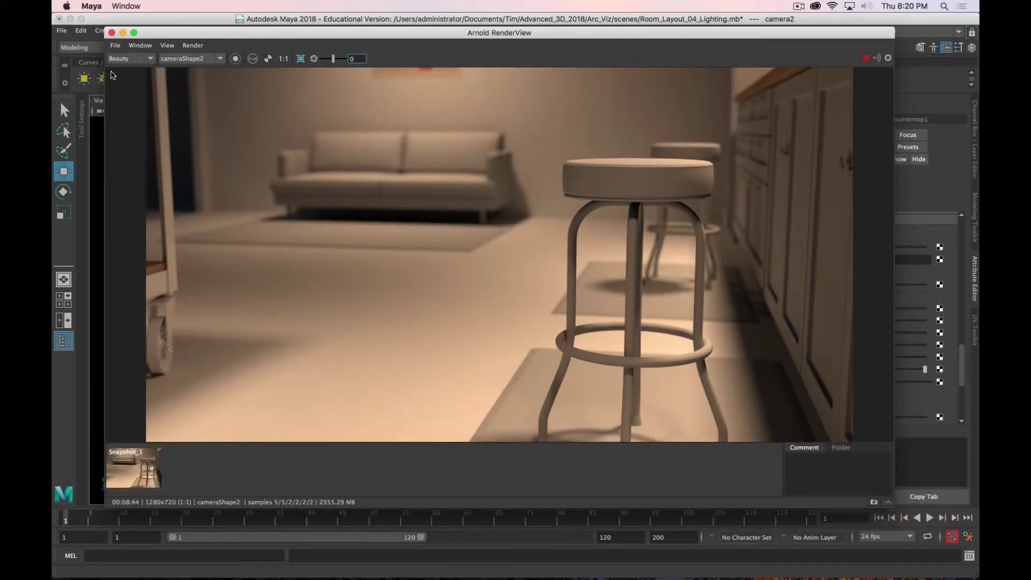
pyautogui.click(116, 46)
pyautogui.click(161, 57)
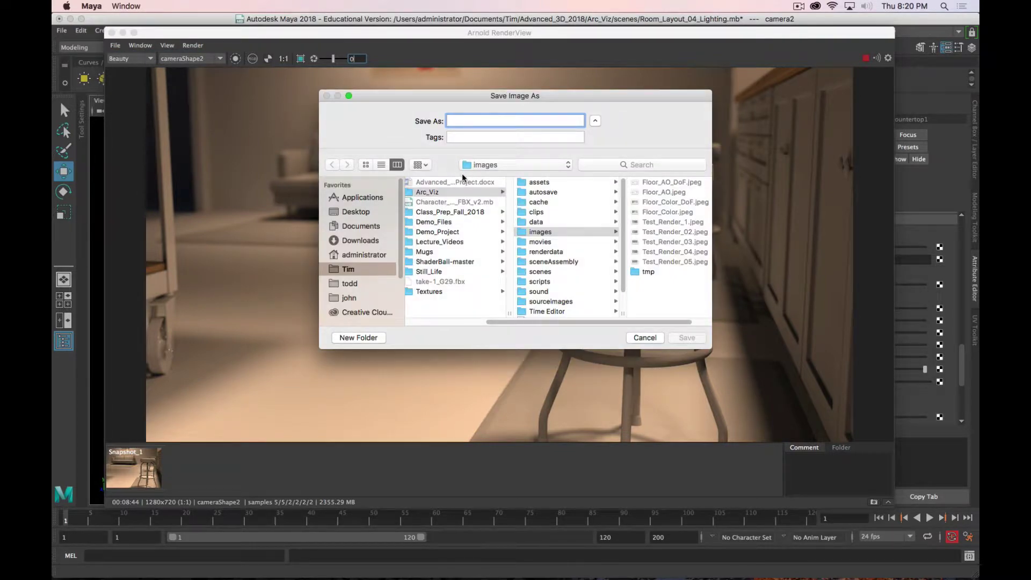
pyautogui.write('Sto')
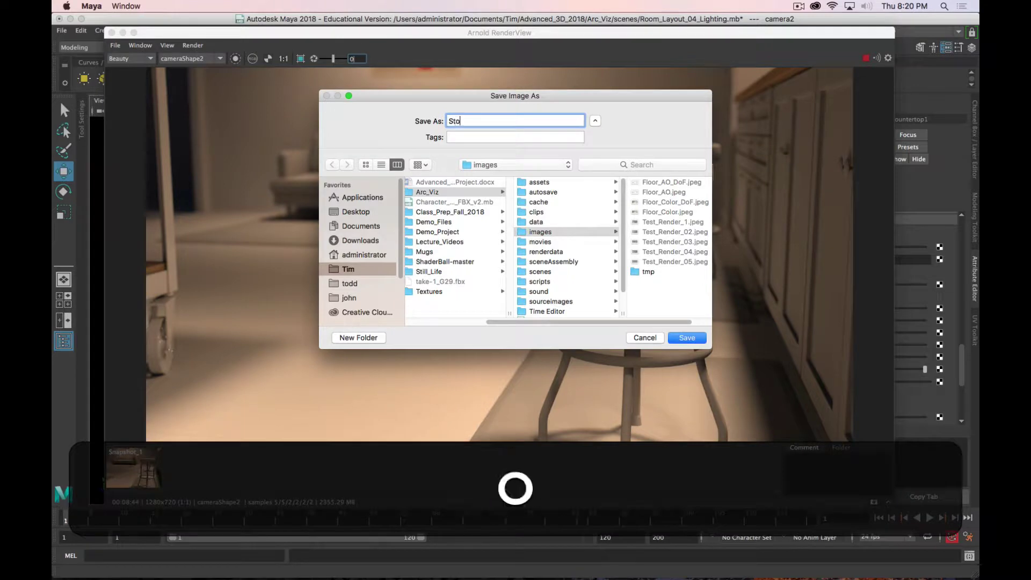
pyautogui.write('ol_')
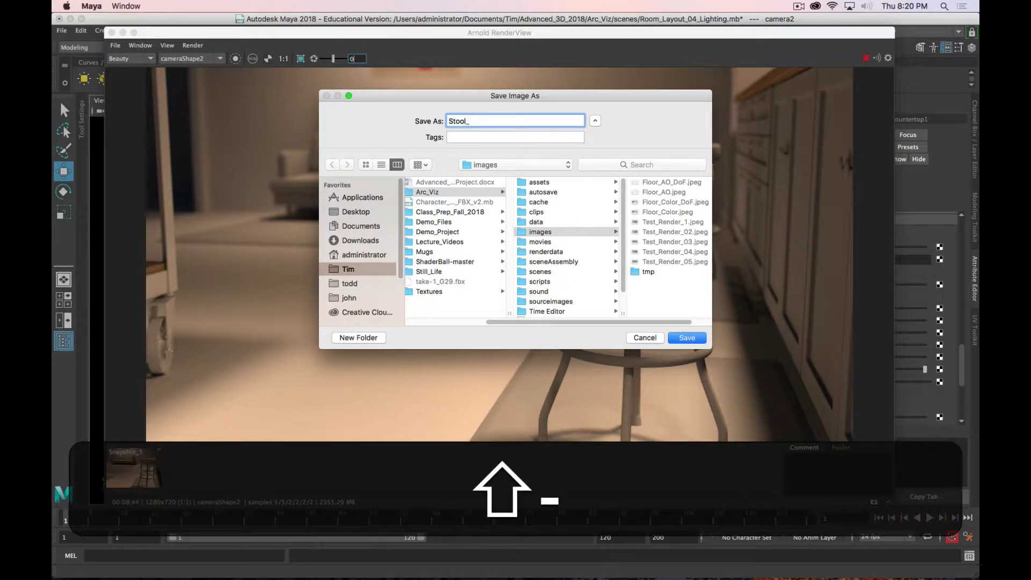
pyautogui.write('DoF')
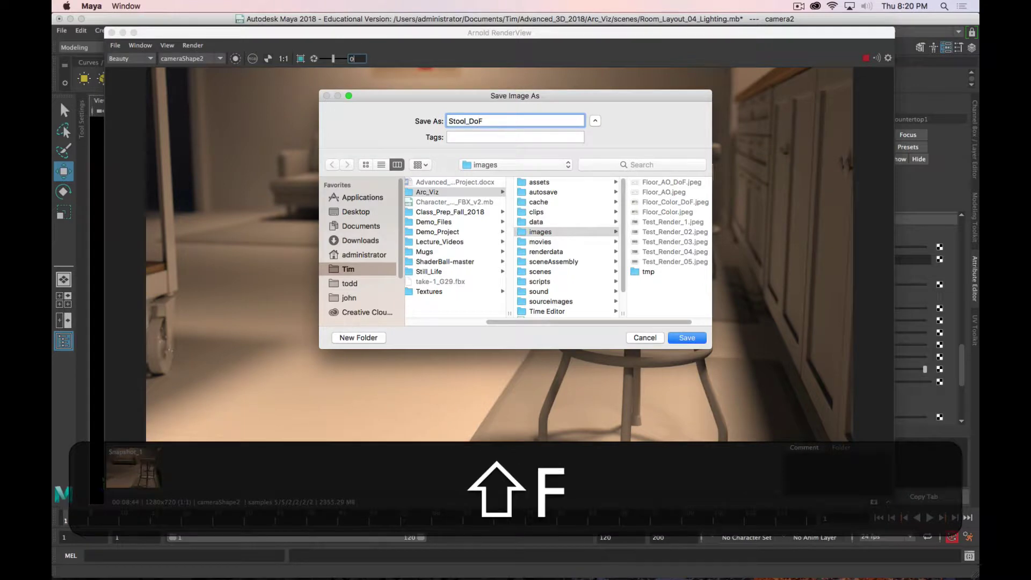
pyautogui.write('_Color')
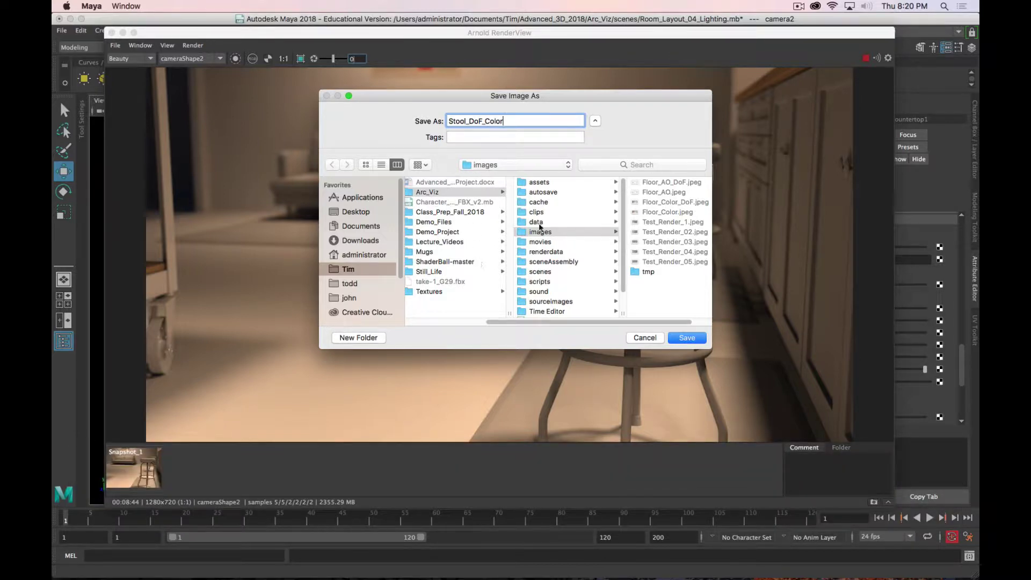
pyautogui.click(688, 338)
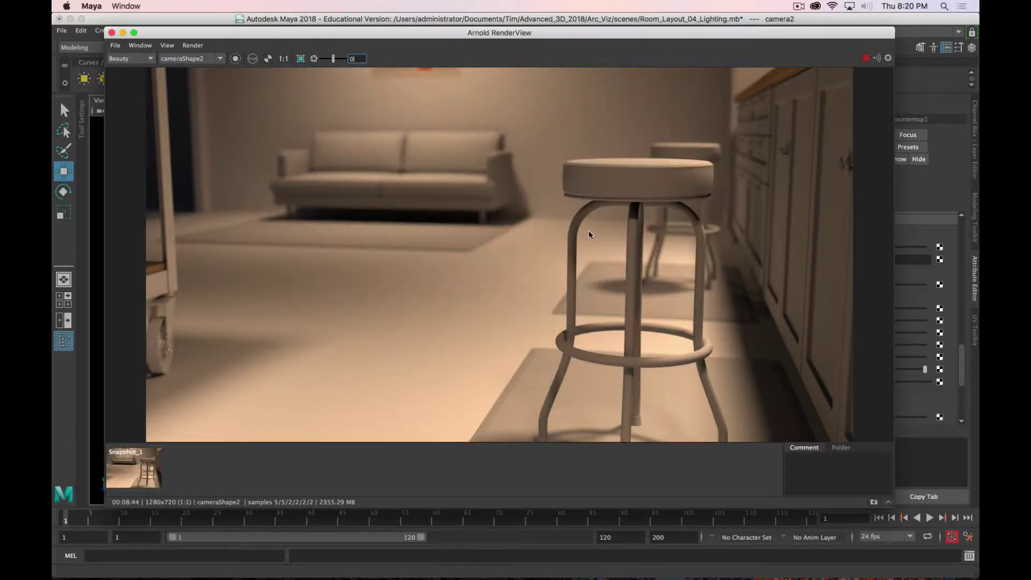
# Move the Arnold RenderView off the camera attributes and disable Arnold depth of field for camera2
pyautogui.doubleClick(596, 36)
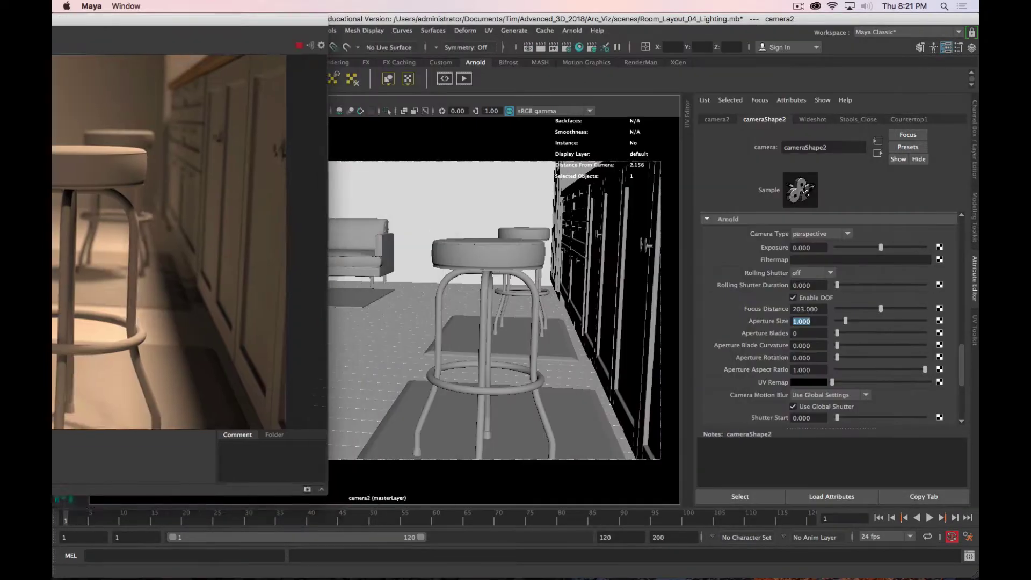
pyautogui.click(793, 297)
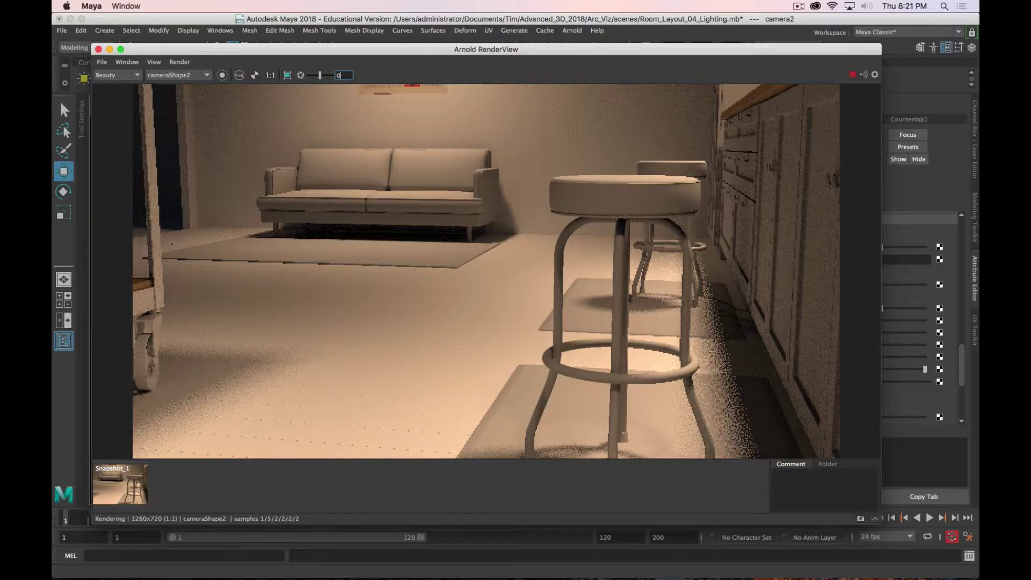
# Store a snapshot of the finished stool render without depth of field in the Arnold RenderView
pyautogui.press('super+period')
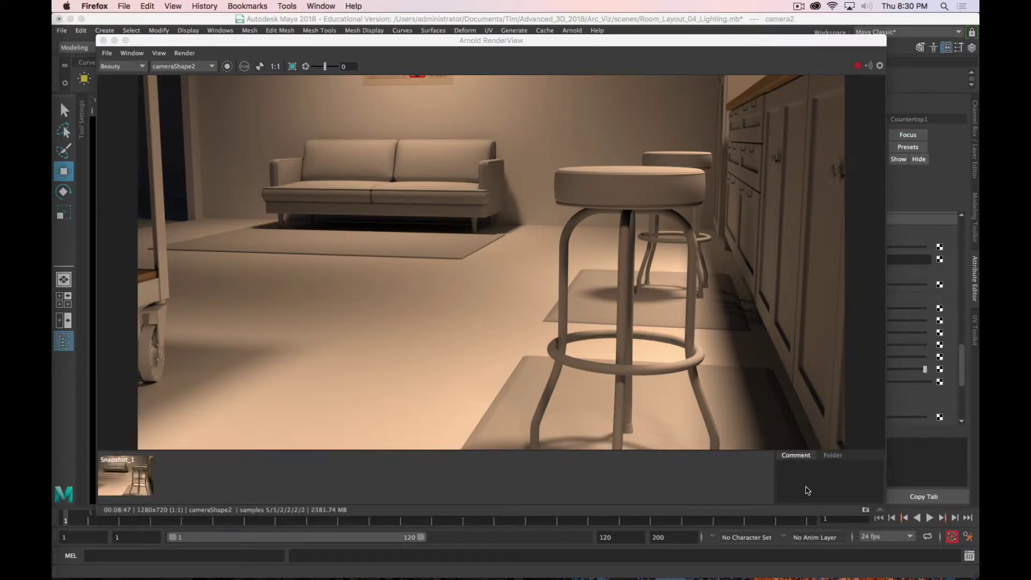
pyautogui.click(865, 510)
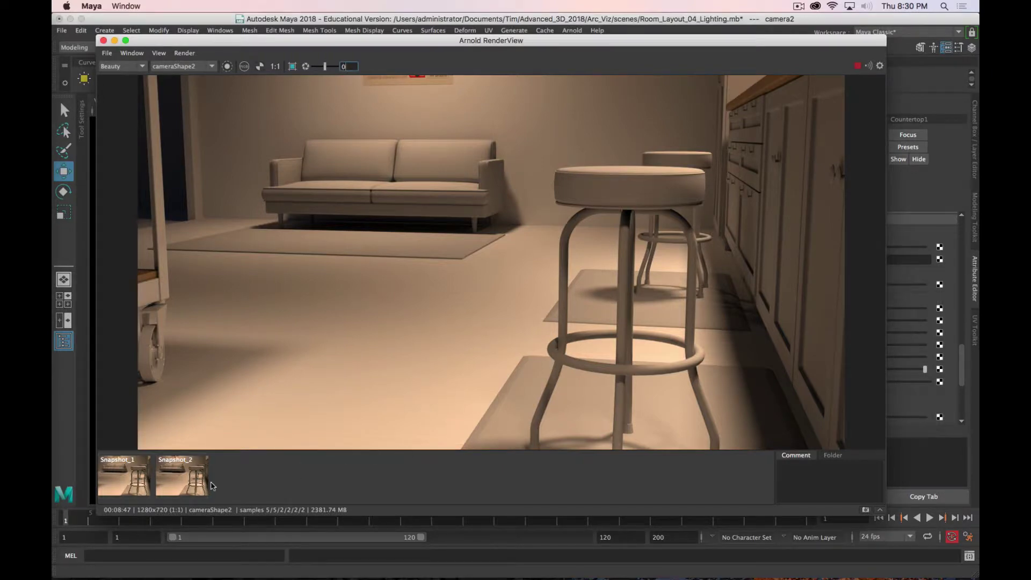
# Compare the Snapshot_1 and Snapshot_2 renders by switching between them, finishing on the depth-of-field version
pyautogui.click(204, 483)
pyautogui.click(129, 478)
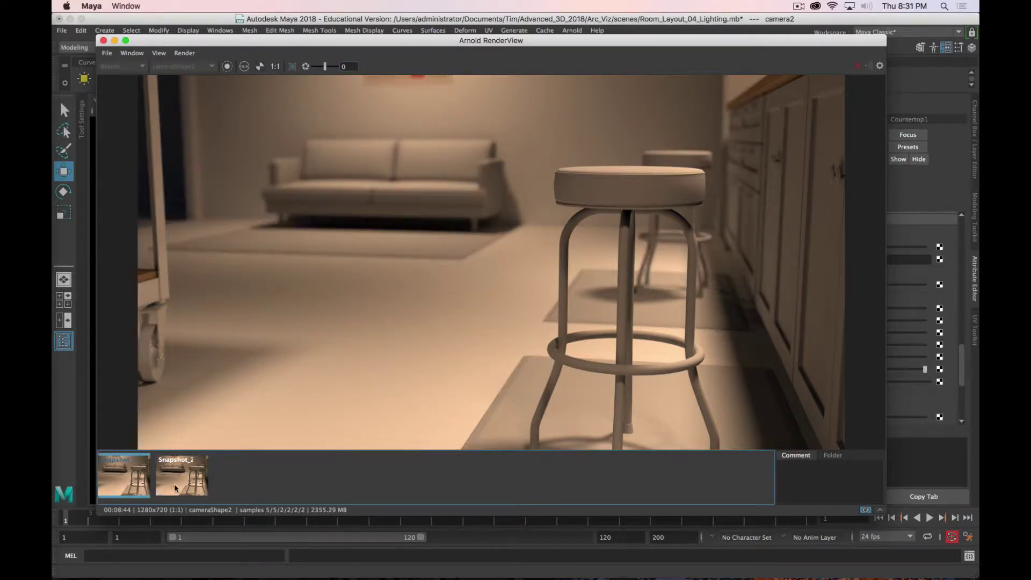
pyautogui.click(175, 488)
pyautogui.click(129, 483)
pyautogui.click(176, 486)
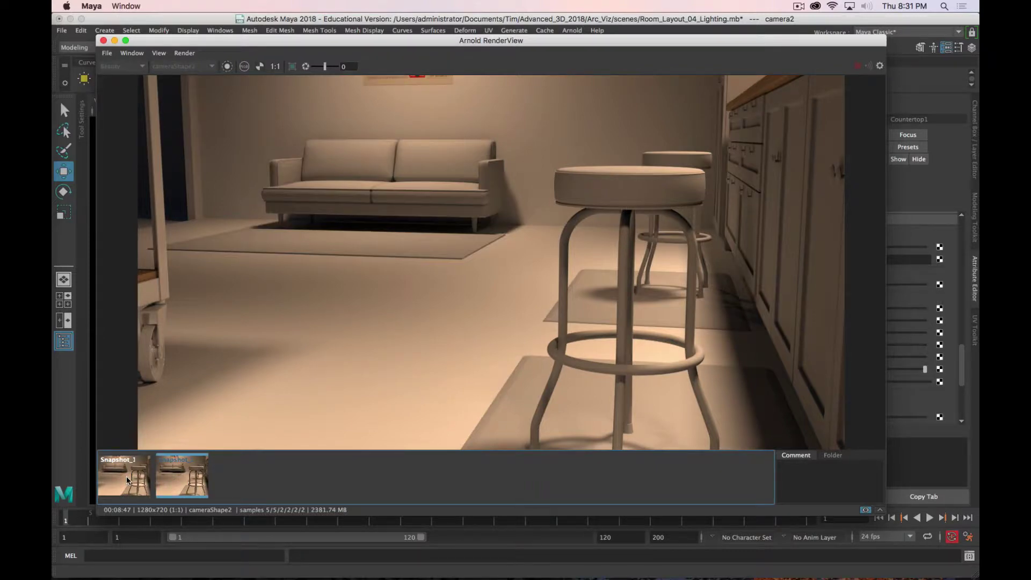
pyautogui.click(127, 480)
pyautogui.click(177, 486)
pyautogui.click(137, 482)
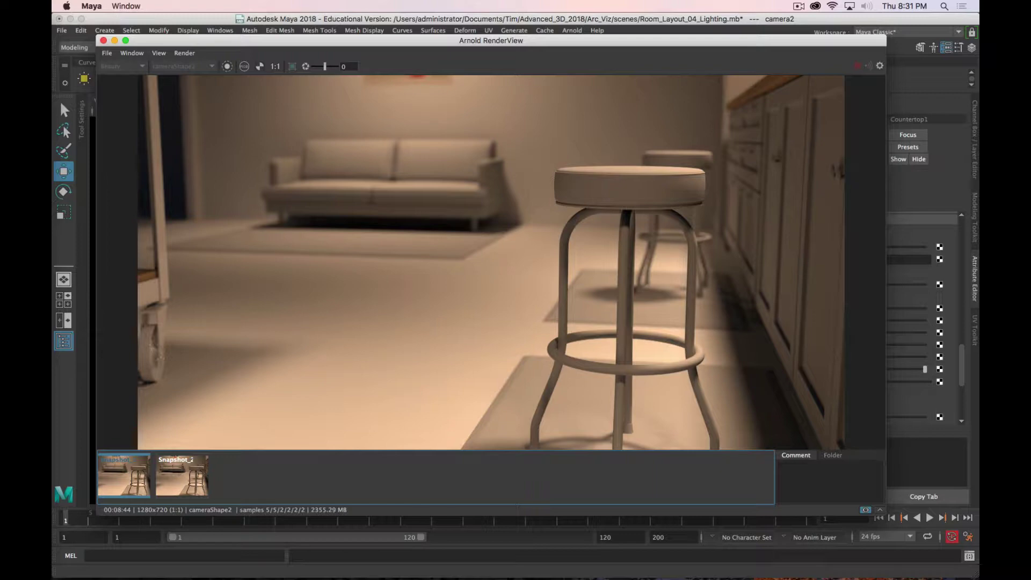
pyautogui.click(173, 475)
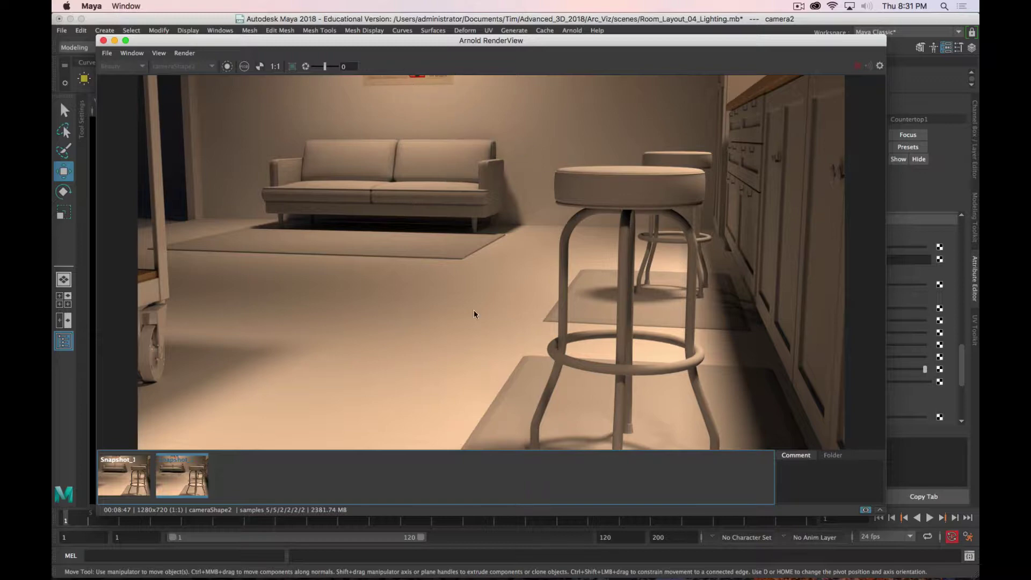
pyautogui.click(137, 474)
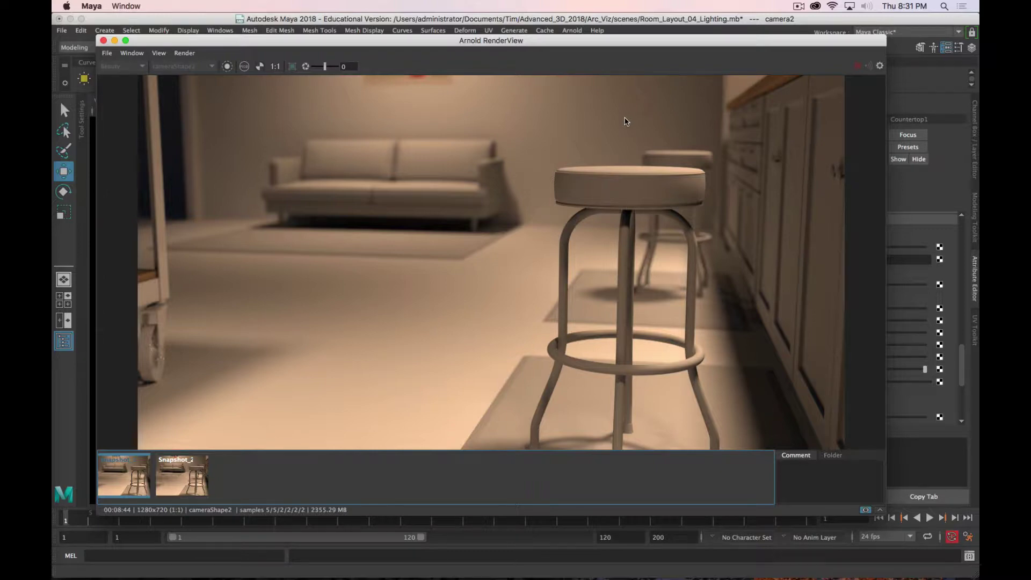
# Shift the Arnold RenderView slightly and review the color management and view transform settings in Save Image Options
pyautogui.moveTo(729, 42); pyautogui.dragTo(768, 42)
pyautogui.click(145, 53)
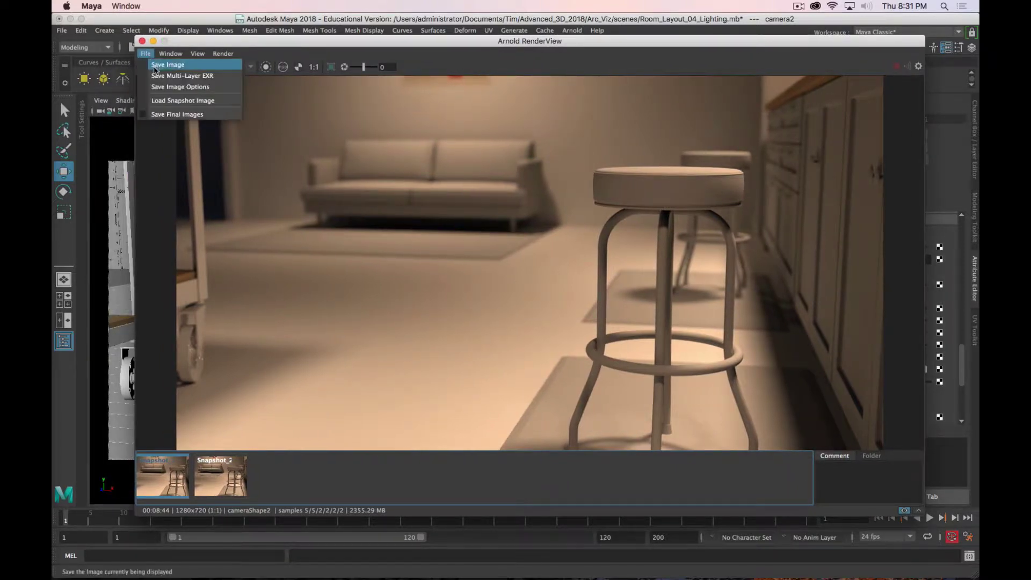
pyautogui.click(215, 87)
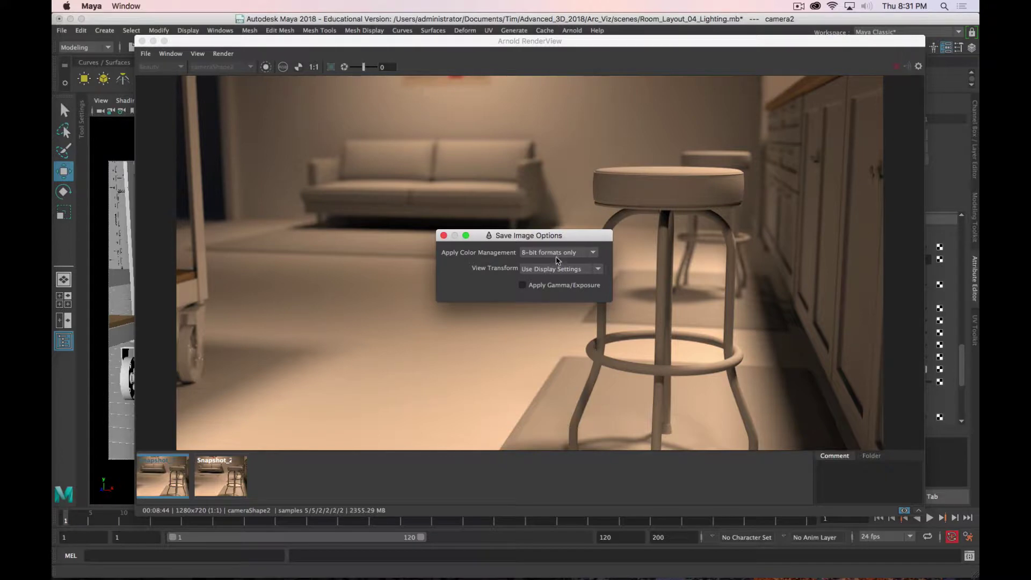
pyautogui.click(443, 235)
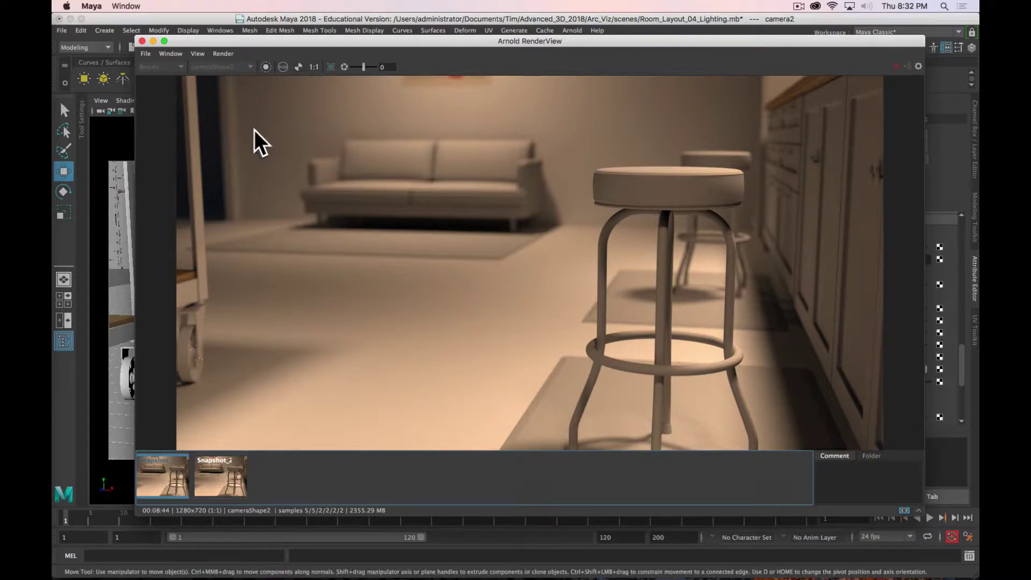
# Switch to Firefox, examine the wine bottle example among the tabletop photography image results, and return to Maya
pyautogui.press('super+Tab')
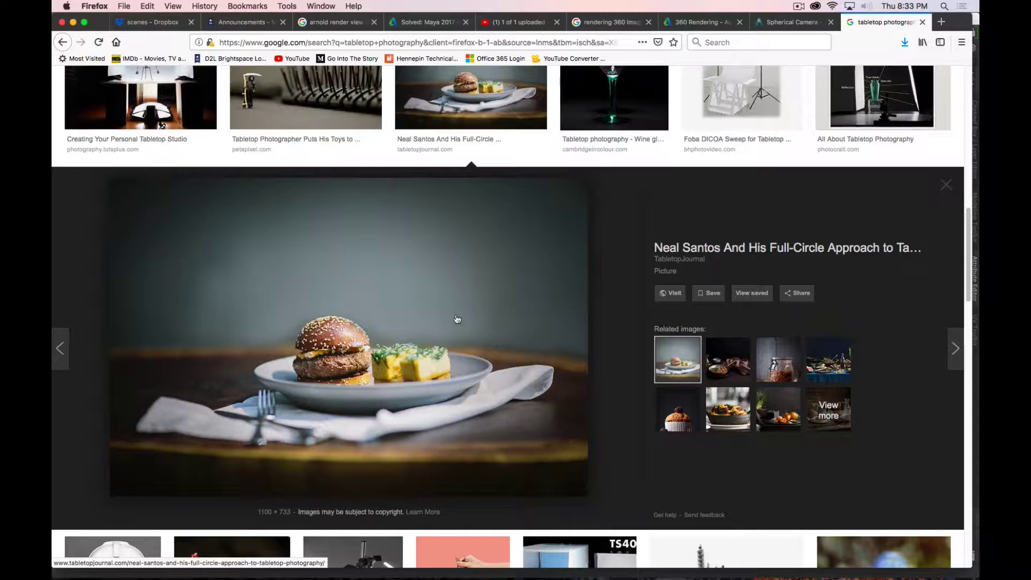
pyautogui.scroll(-1, 374, 291)
pyautogui.scroll(6, 374, 292)
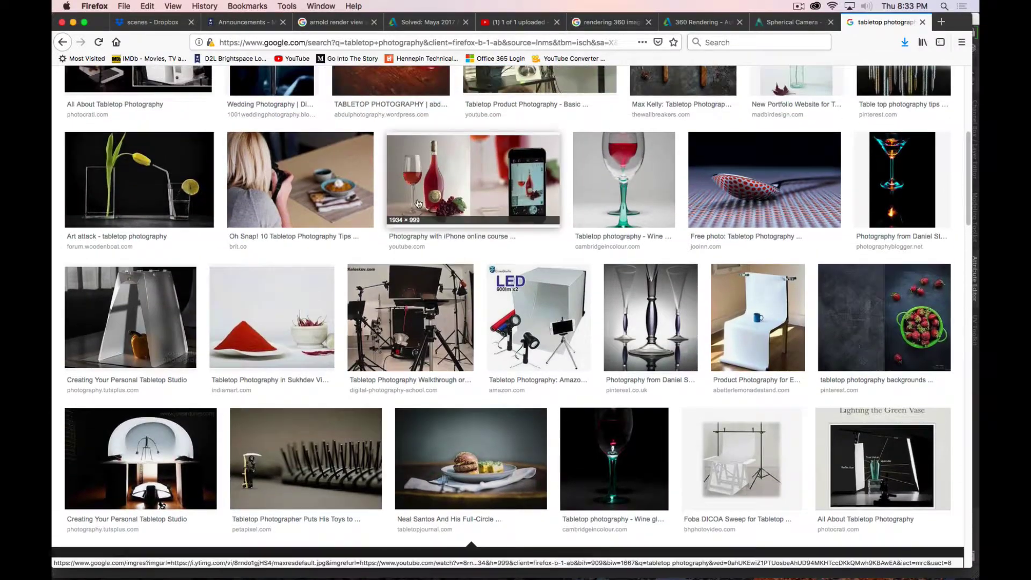
pyautogui.click(419, 224)
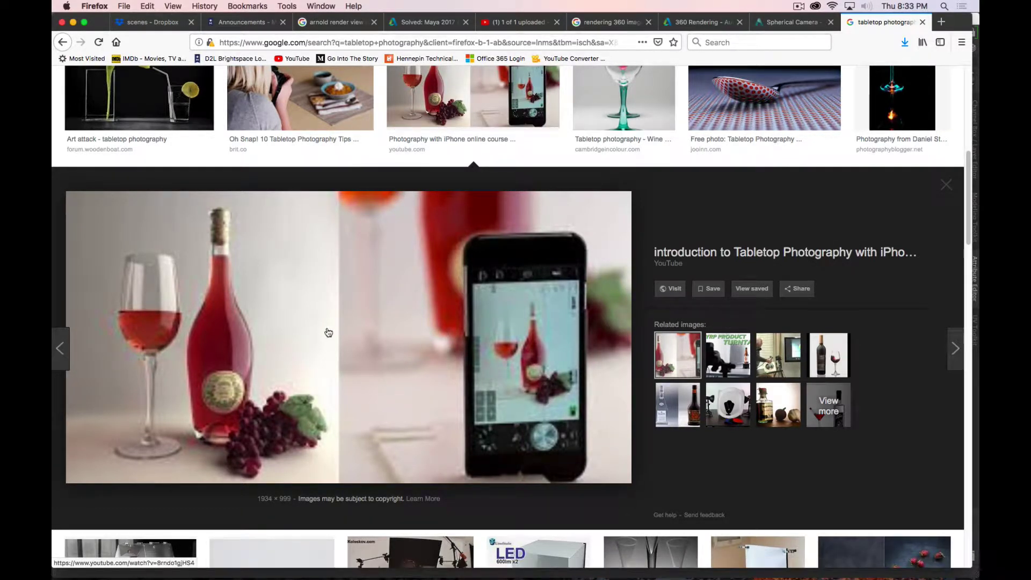
pyautogui.press('super+m')
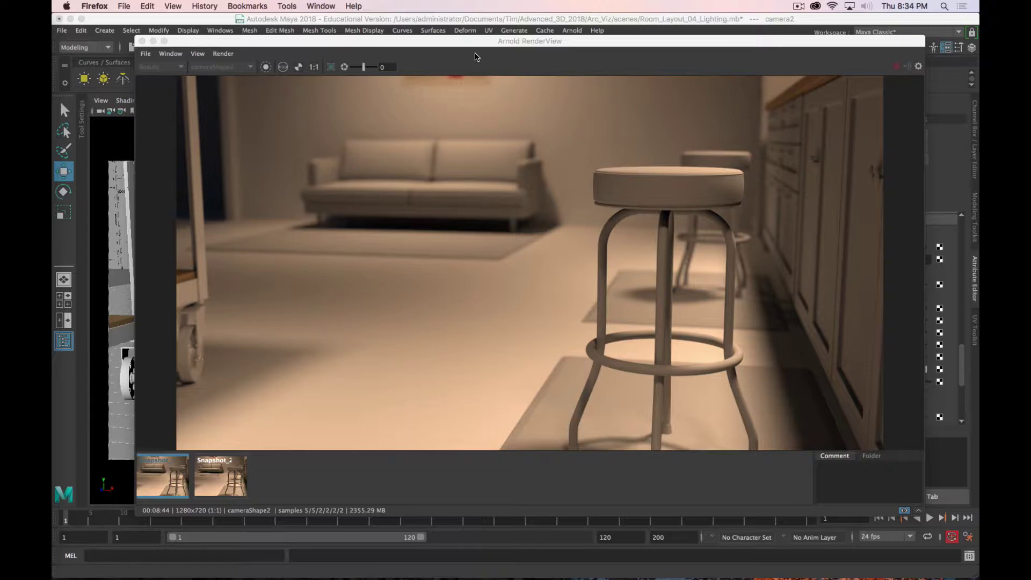
# Move the Arnold RenderView out of the way, bring up Render Setup, and inspect the Occlusion layer's collections
pyautogui.moveTo(587, 46); pyautogui.dragTo(242, 104)
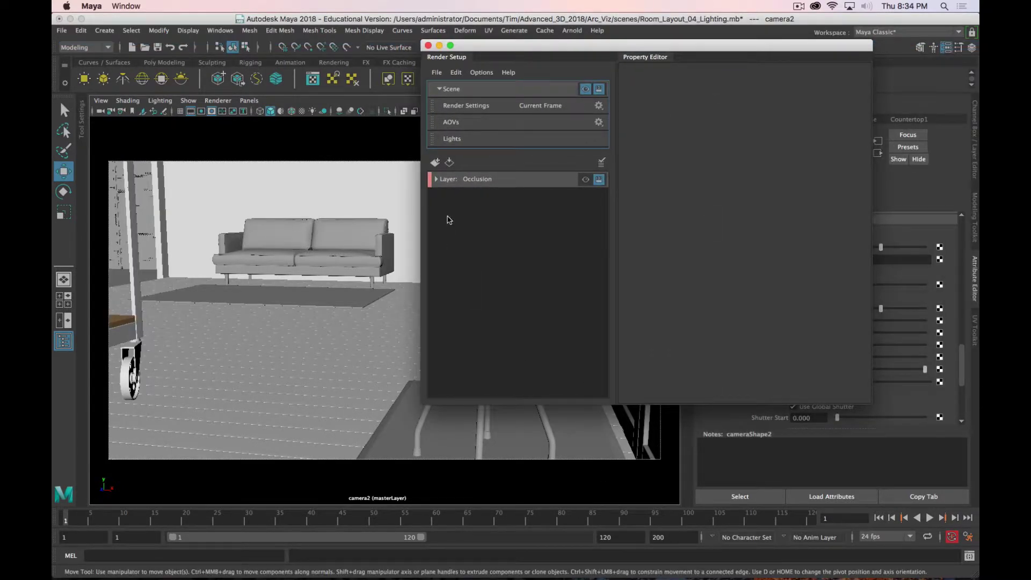
pyautogui.click(436, 180)
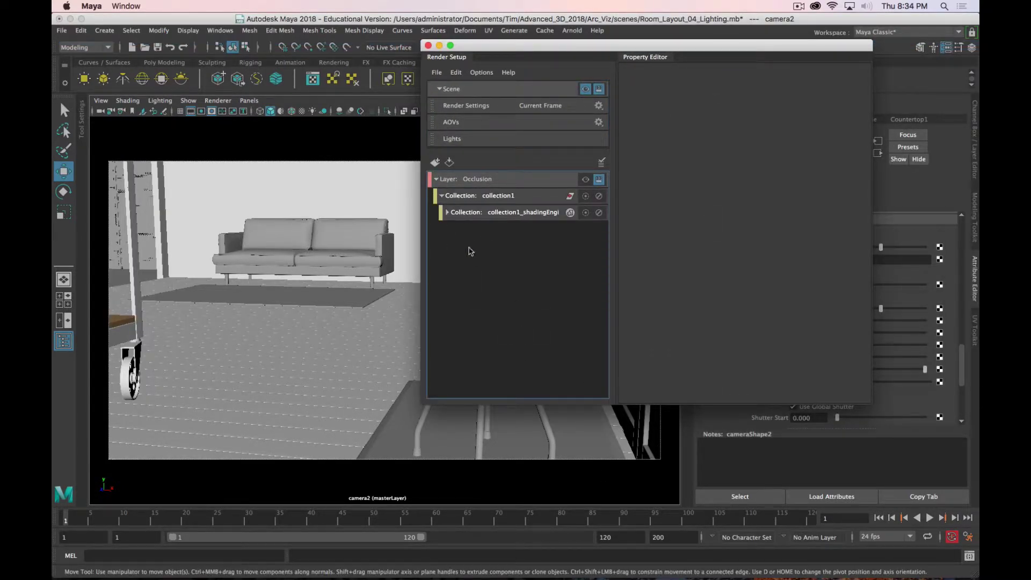
pyautogui.click(436, 179)
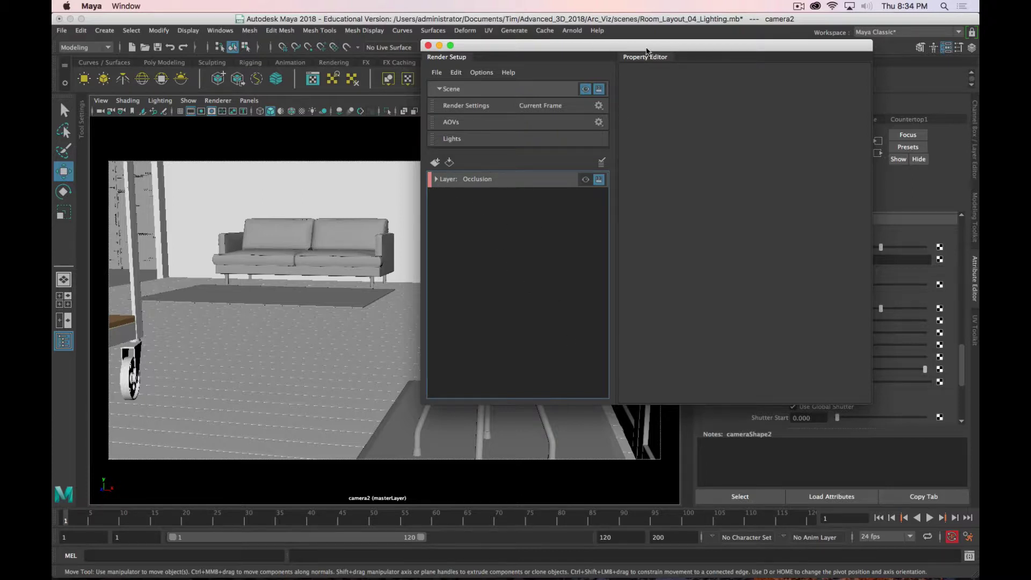
# Reposition the Render Setup window and create a new render layer named Occlusion_2
pyautogui.moveTo(633, 48); pyautogui.dragTo(560, 71)
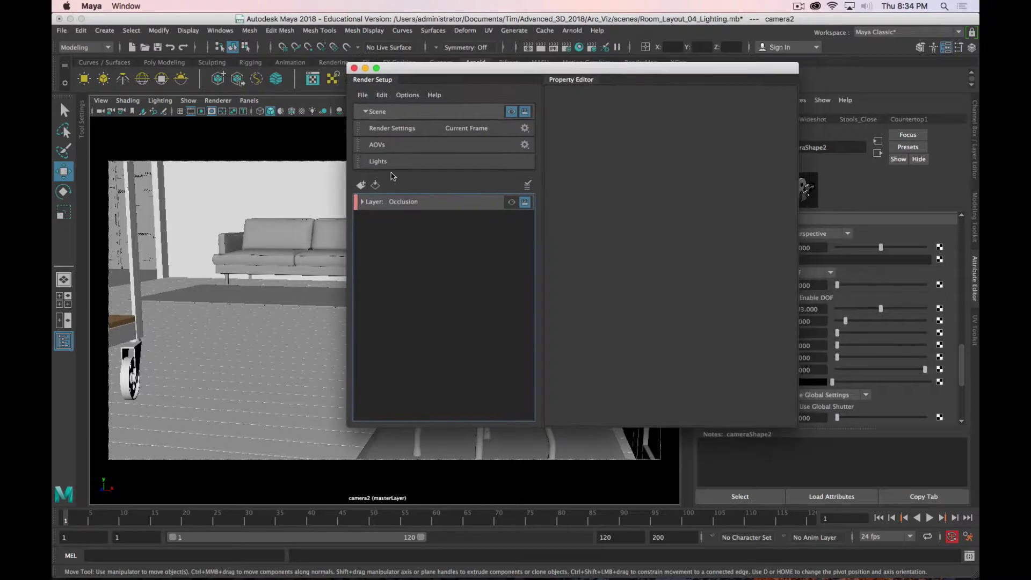
pyautogui.click(362, 185)
pyautogui.doubleClick(420, 218)
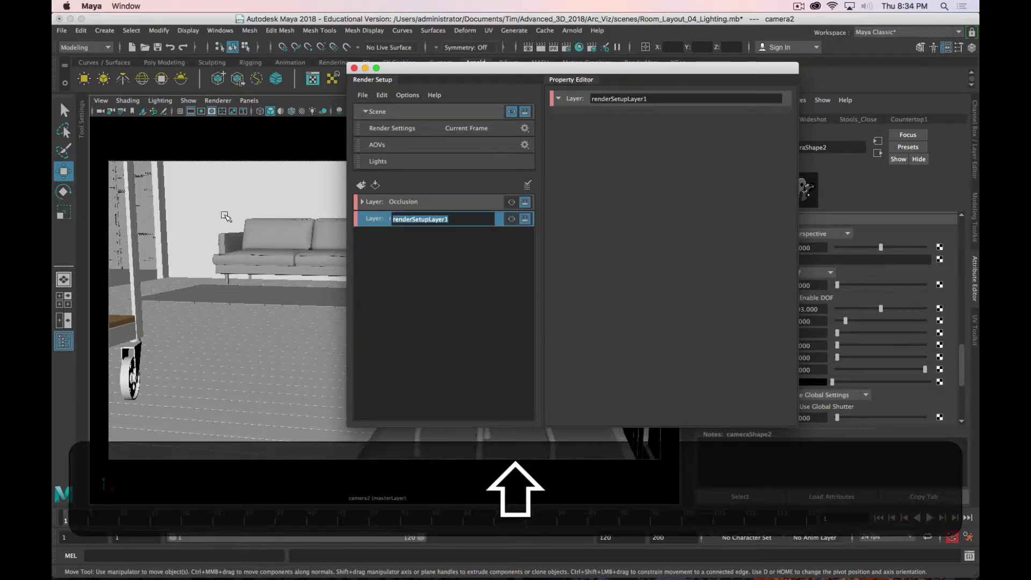
pyautogui.write('Occ')
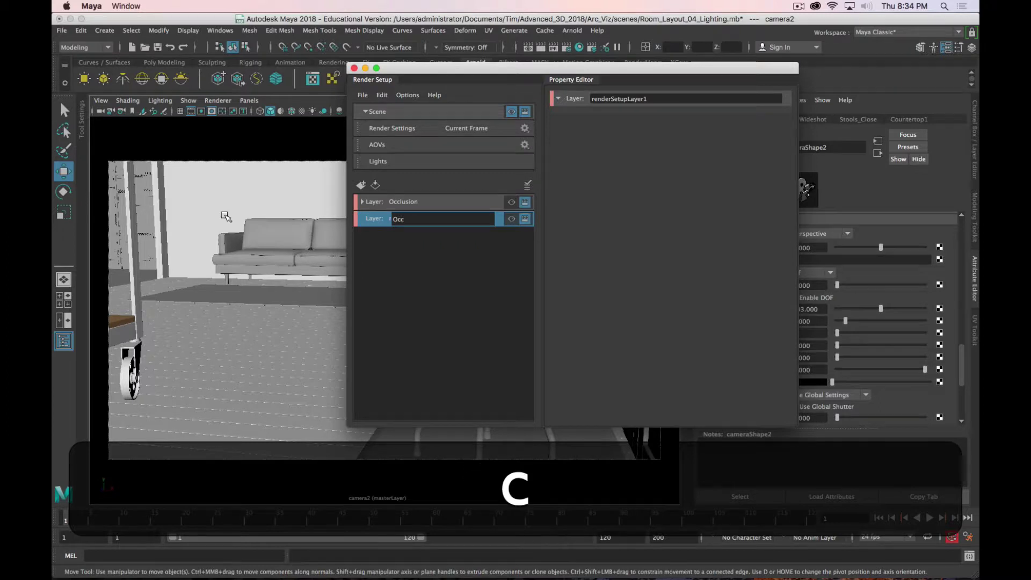
pyautogui.write('ul')
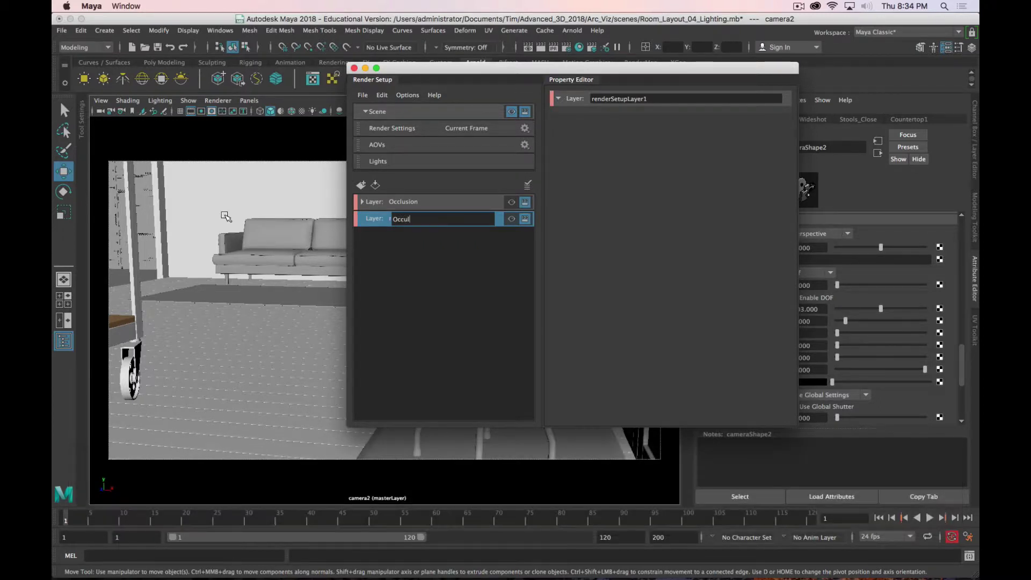
pyautogui.press('BackSpace')
pyautogui.press('BackSpace')
pyautogui.write('lu')
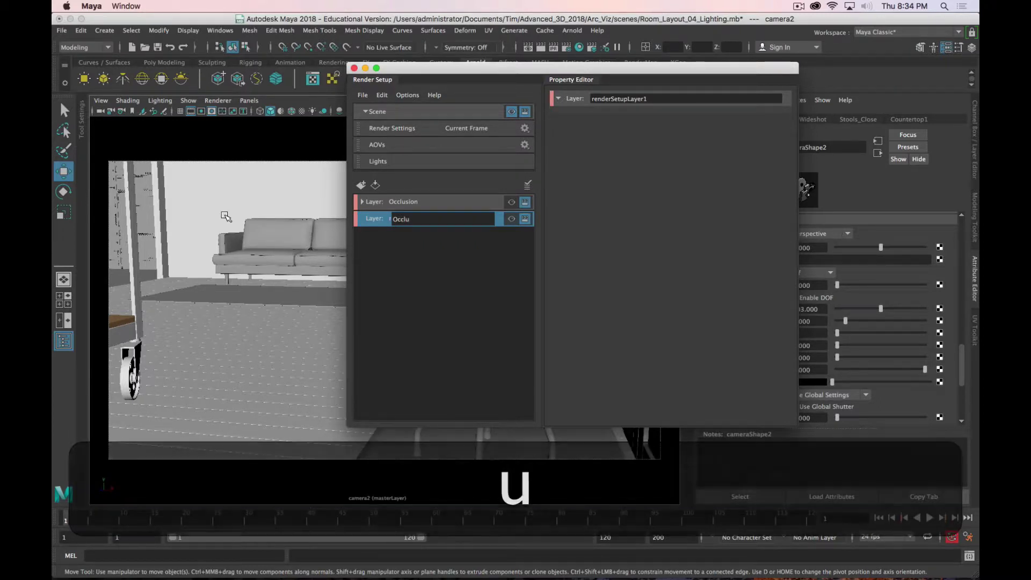
pyautogui.write('sion_2')
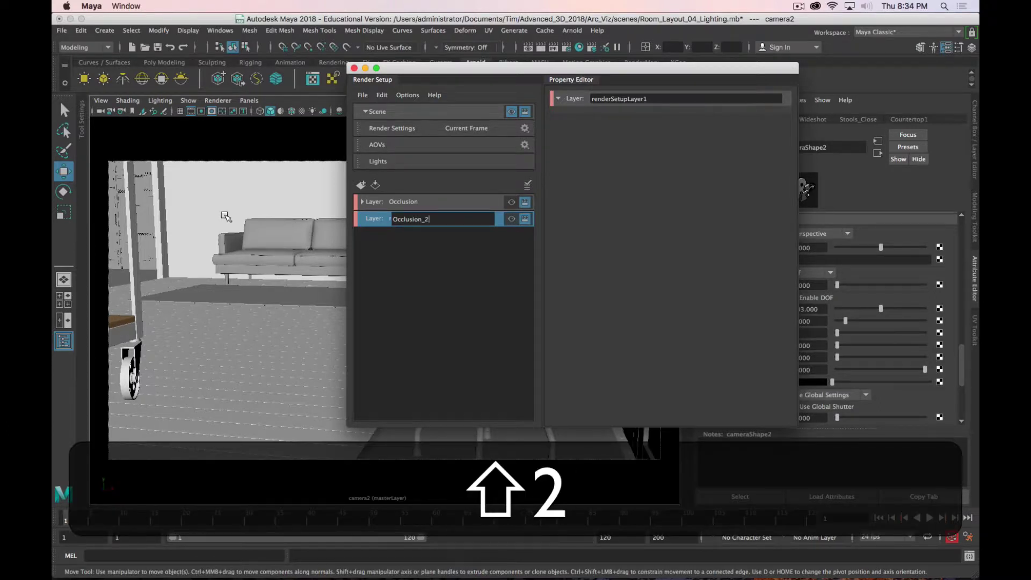
pyautogui.press('Return')
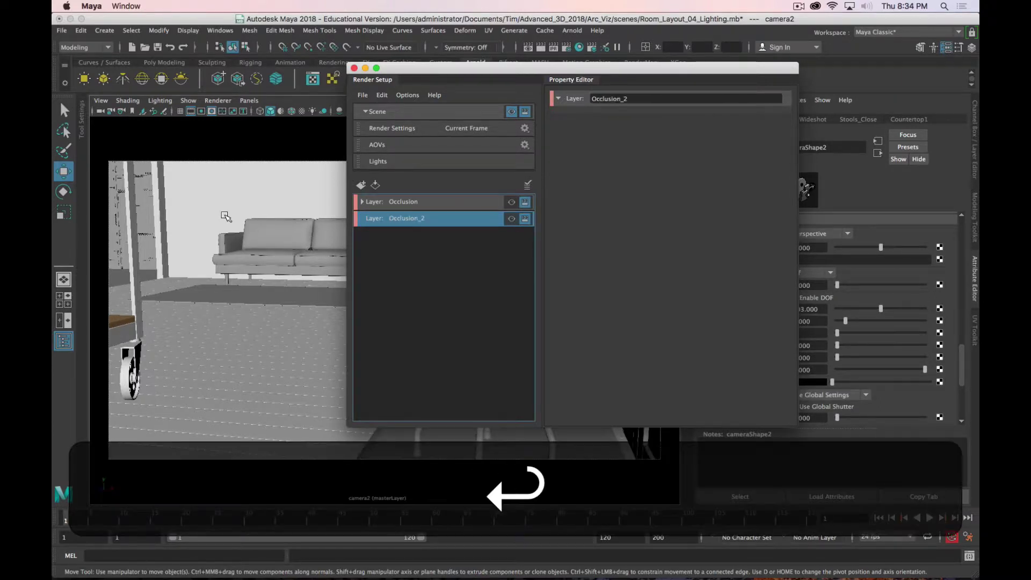
# Create a collection in the Occlusion_2 layer, keep the name collection2, and make room beside the Render Setup window
pyautogui.rightClick(427, 222)
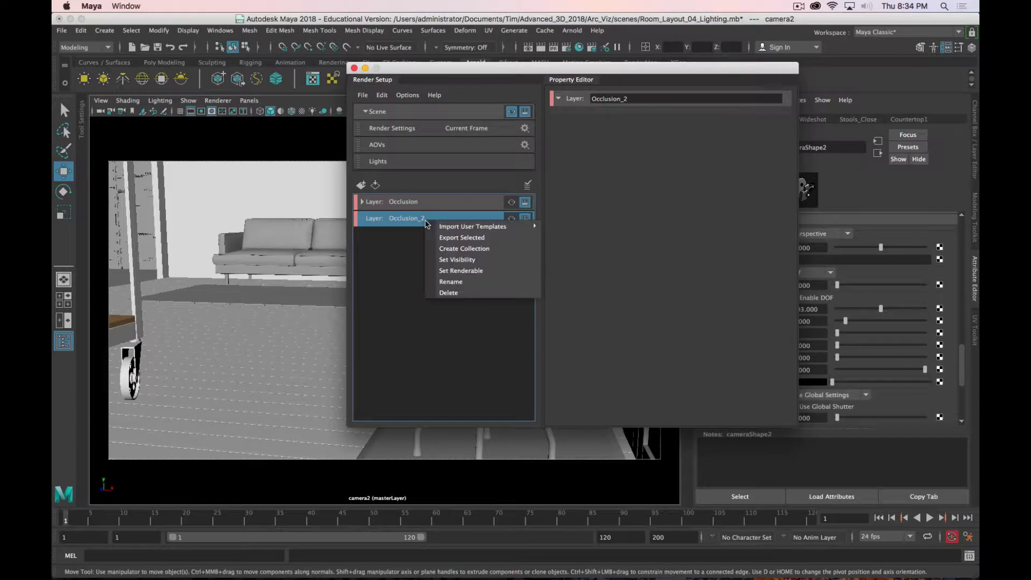
pyautogui.click(483, 248)
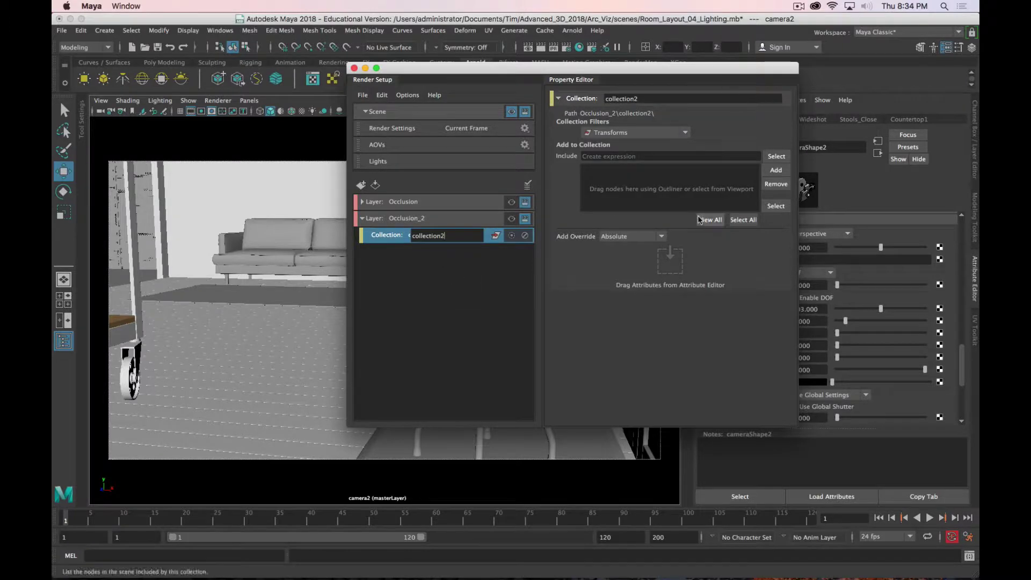
pyautogui.moveTo(639, 69)
pyautogui.mouseDown()
pyautogui.moveTo(612, 81)
pyautogui.moveTo(654, 67)
pyautogui.mouseUp()
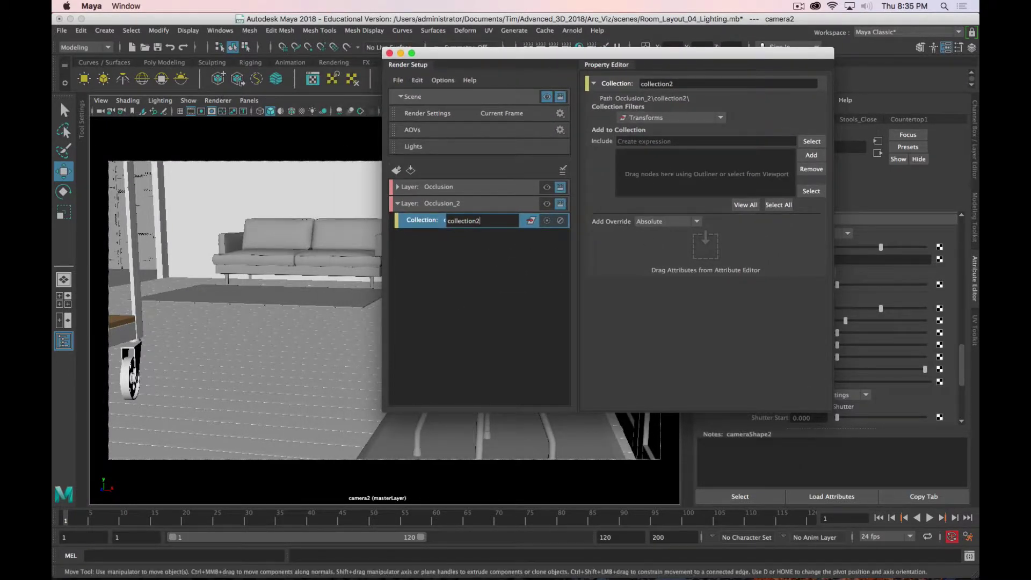
pyautogui.press('Return')
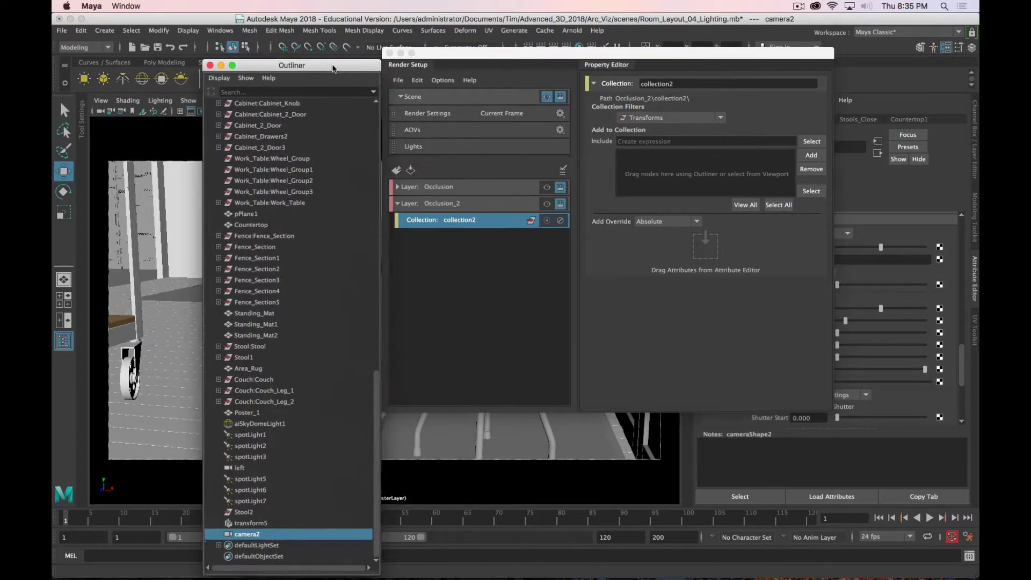
pyautogui.scroll(10, 282, 225)
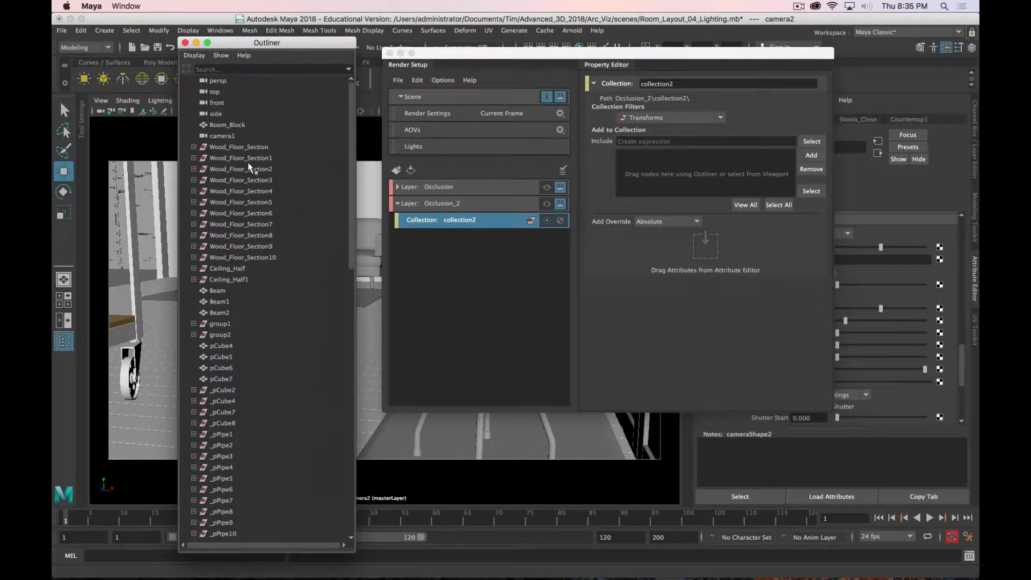
pyautogui.click(255, 146)
pyautogui.scroll(-15, 273, 211)
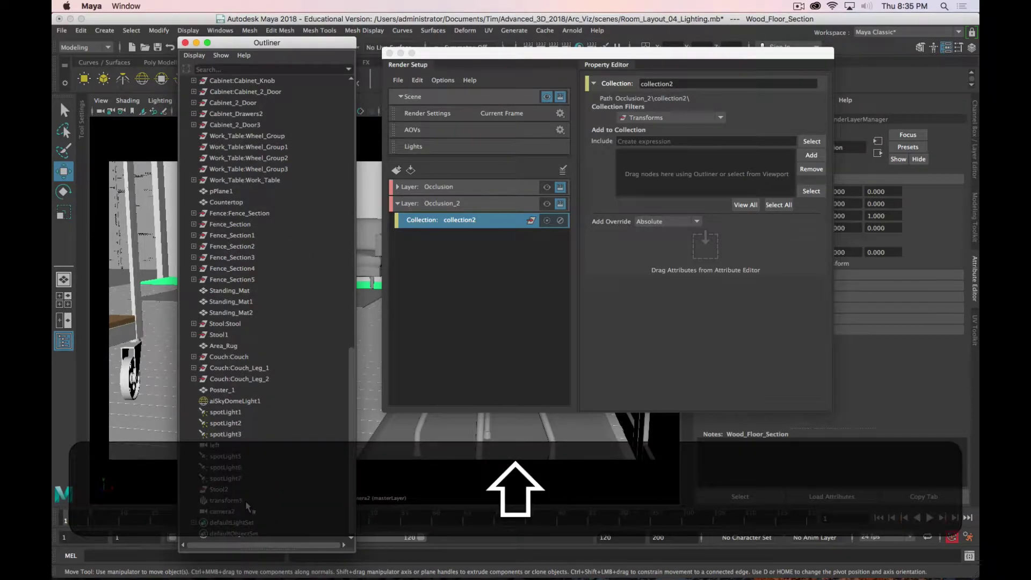
pyautogui.keyDown('shift'); pyautogui.click(246, 489); pyautogui.keyUp('shift')
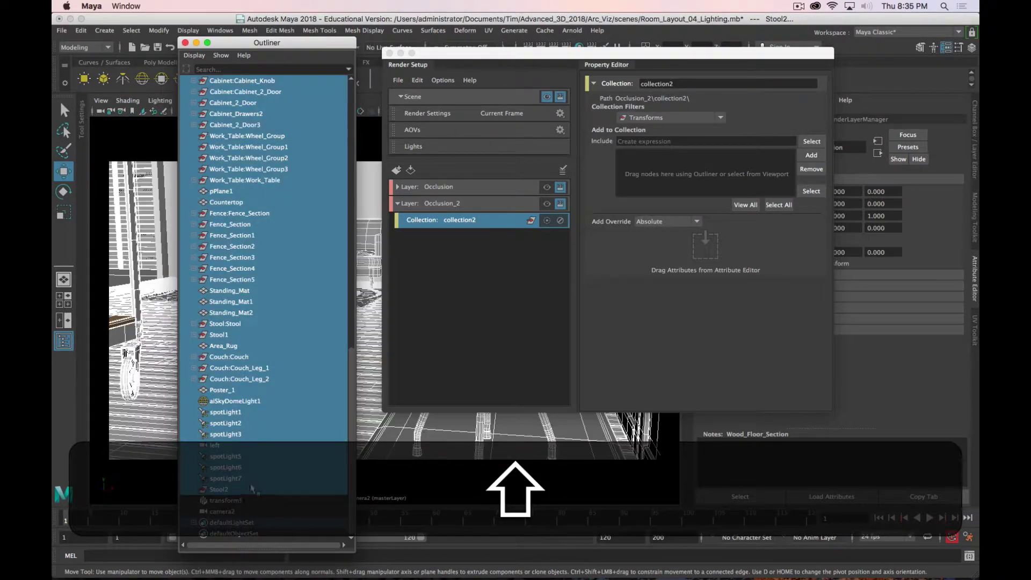
pyautogui.keyDown('shift'); pyautogui.click(268, 379); pyautogui.keyUp('shift')
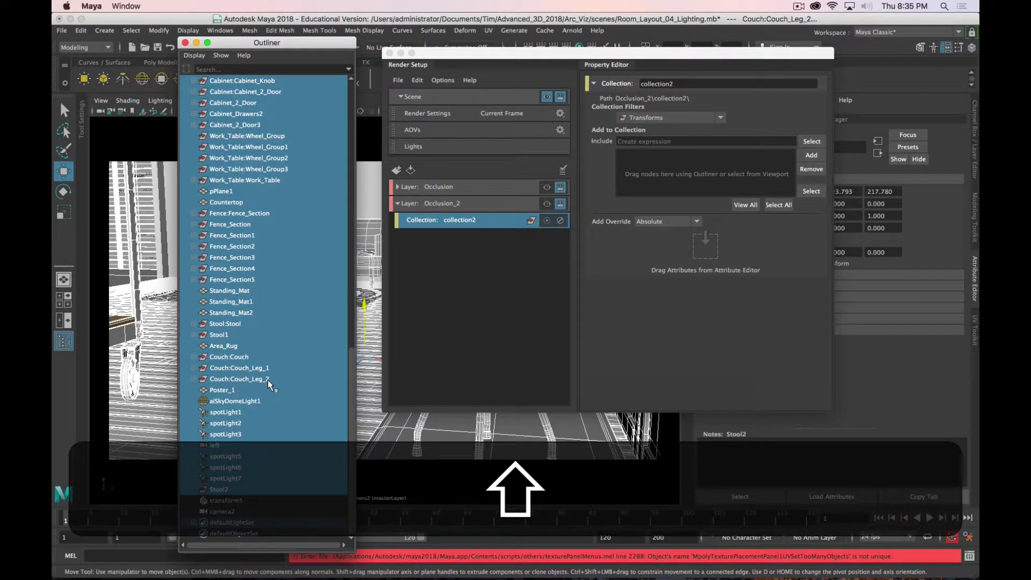
# Add all scene geometry from Wood_Floor_Section through Poster_1 to collection2, leaving out the lights and cameras
pyautogui.scroll(15, 305, 162)
pyautogui.click(247, 143)
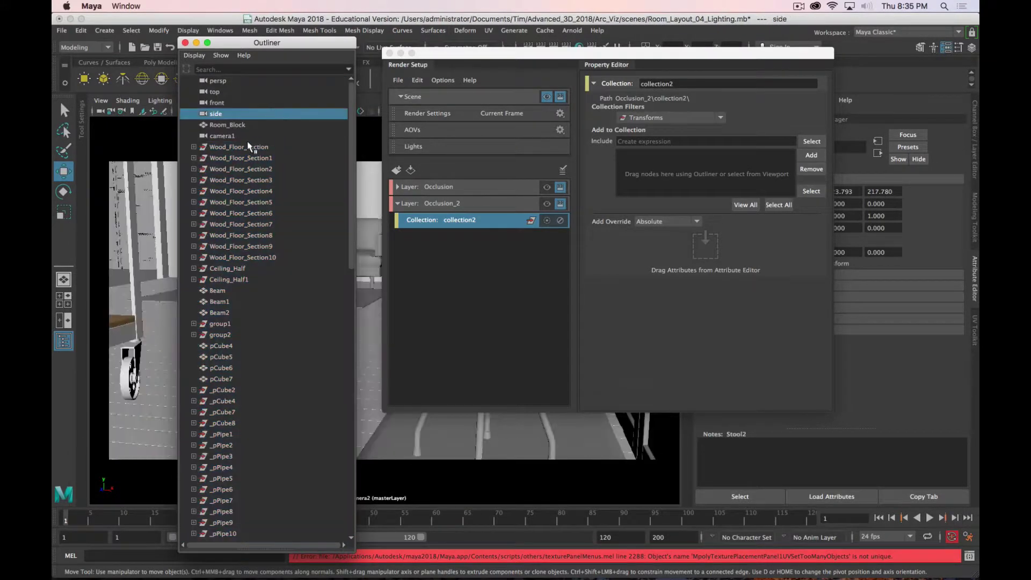
pyautogui.scroll(-15, 265, 280)
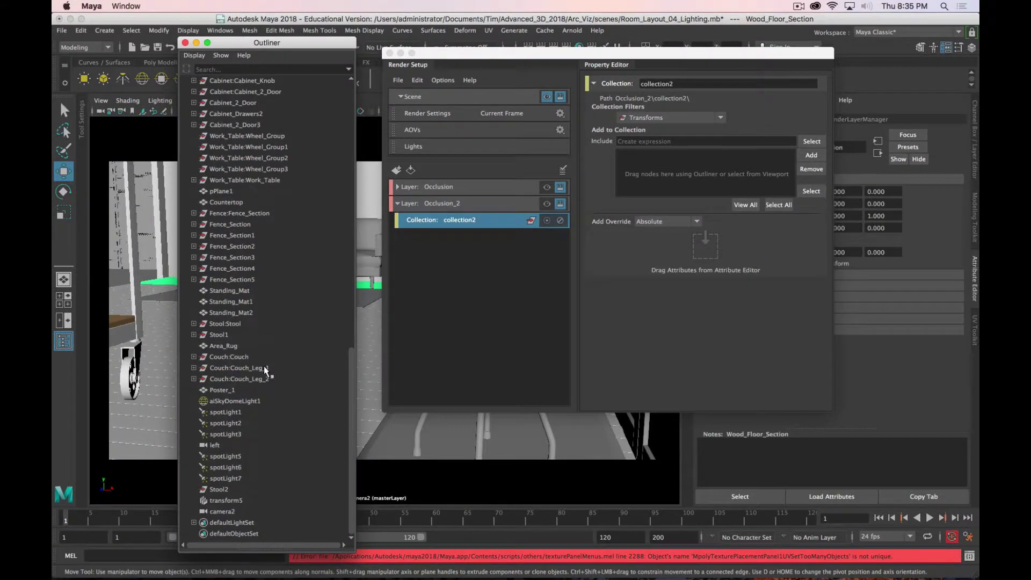
pyautogui.keyDown('shift'); pyautogui.click(225, 392); pyautogui.keyUp('shift')
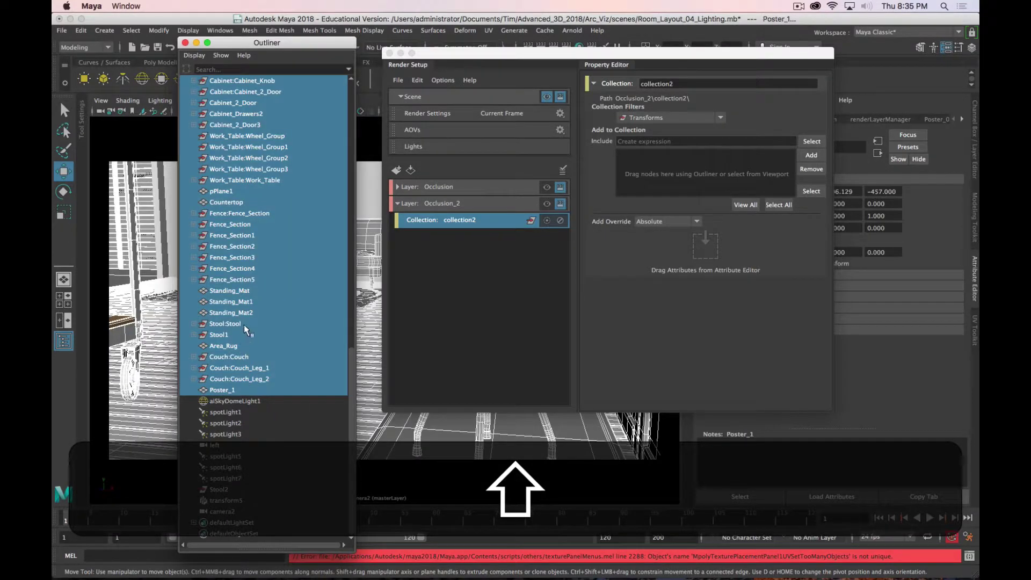
pyautogui.moveTo(221, 256); pyautogui.dragTo(675, 182)
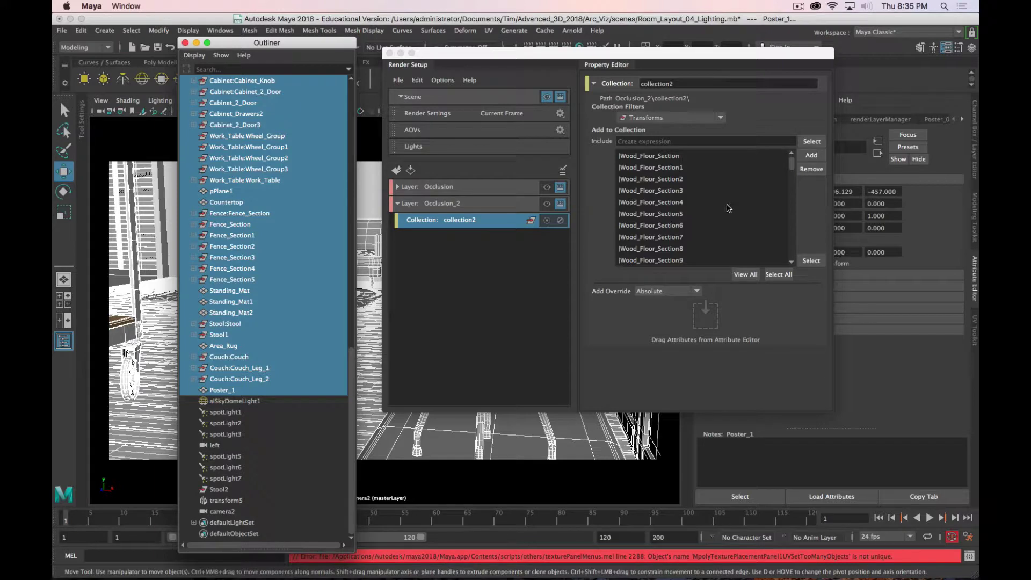
# Add the remaining Stool2 and Room_Block objects to collection2 in the Occlusion_2 layer
pyautogui.click(226, 490)
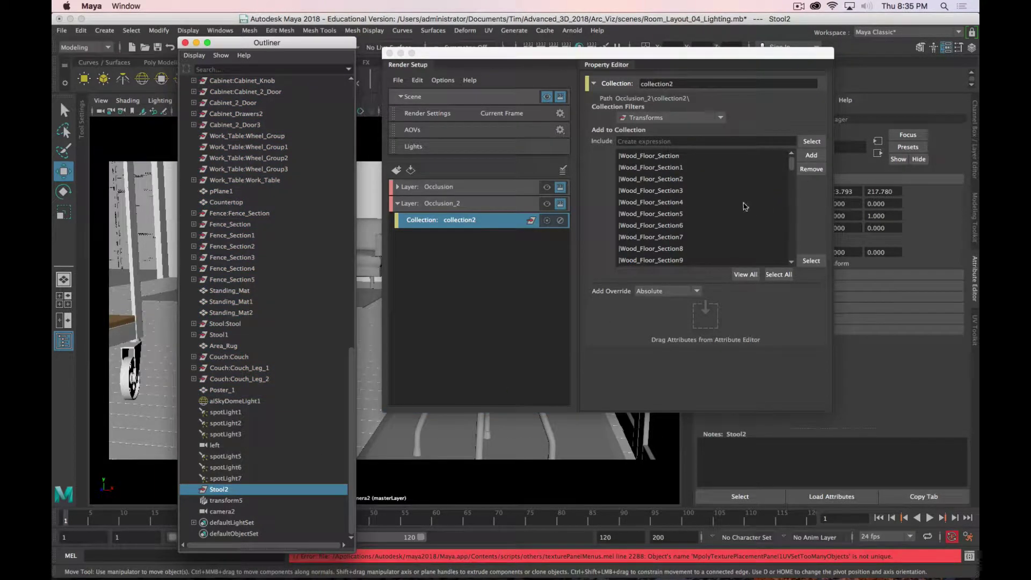
pyautogui.scroll(20, 307, 214)
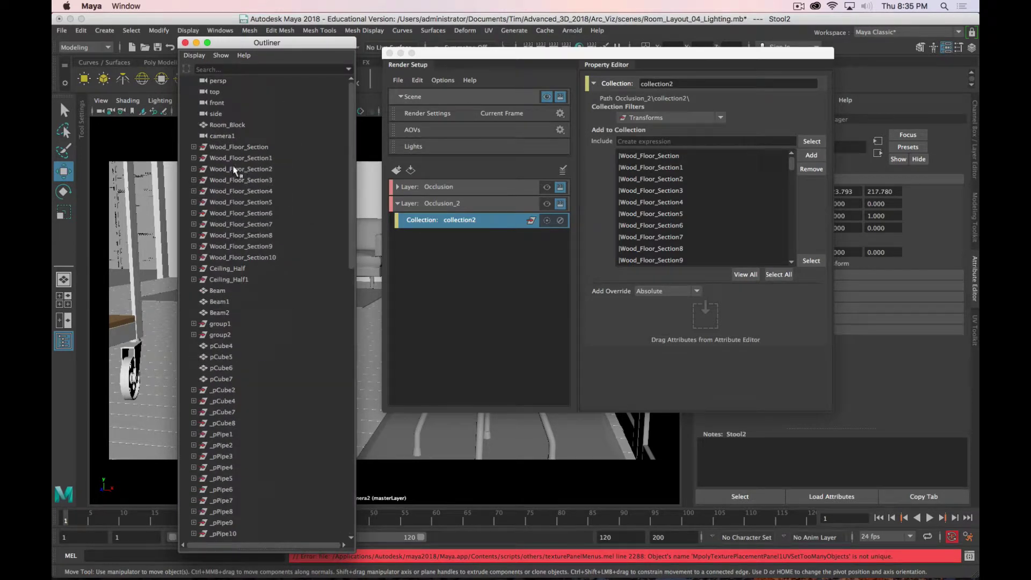
pyautogui.click(225, 125)
pyautogui.moveTo(236, 128); pyautogui.dragTo(734, 232)
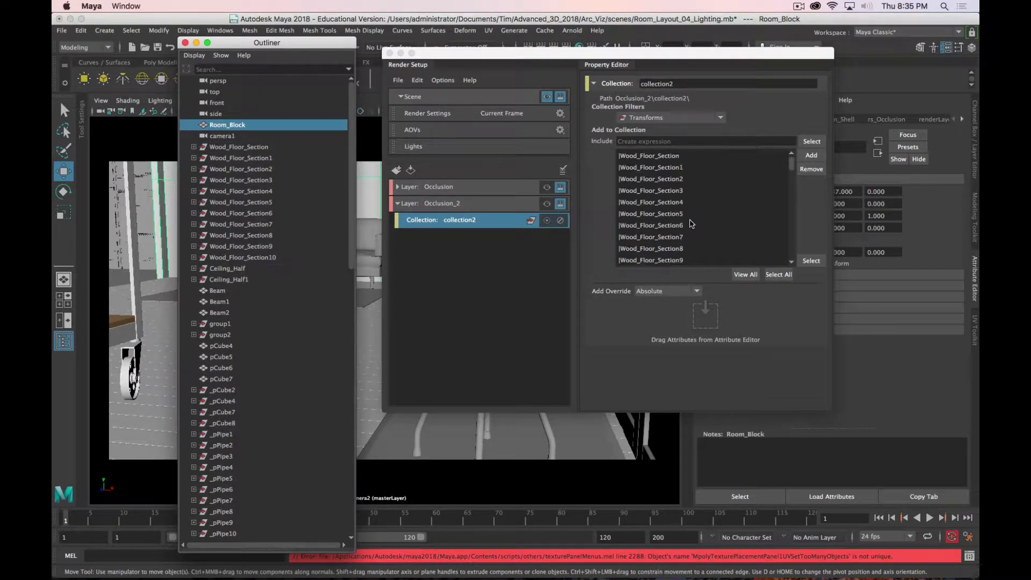
# Check the end of collection2's member list, then clear the Outliner away and reposition the Render Setup window
pyautogui.scroll(-15, 691, 223)
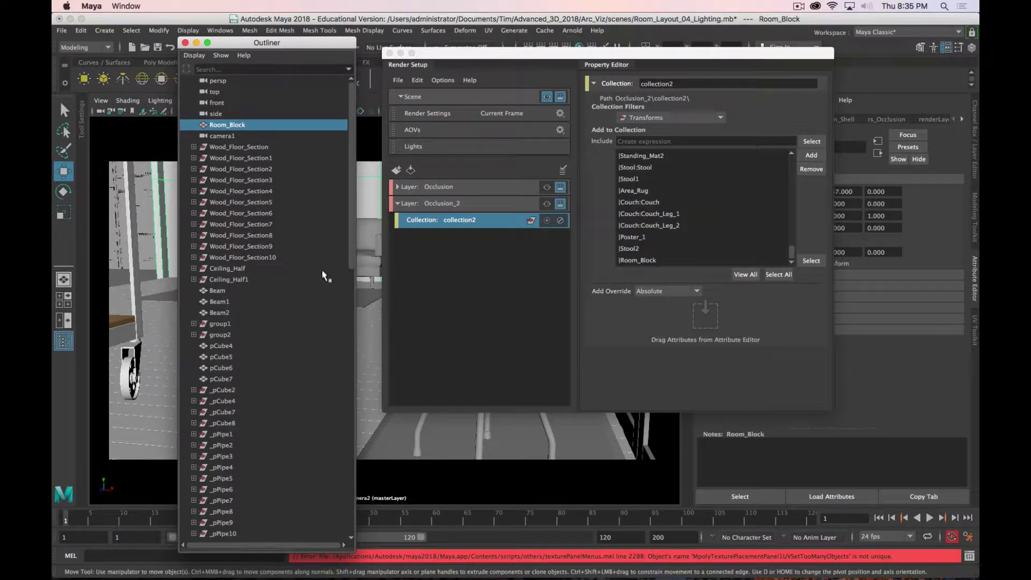
pyautogui.click(369, 81)
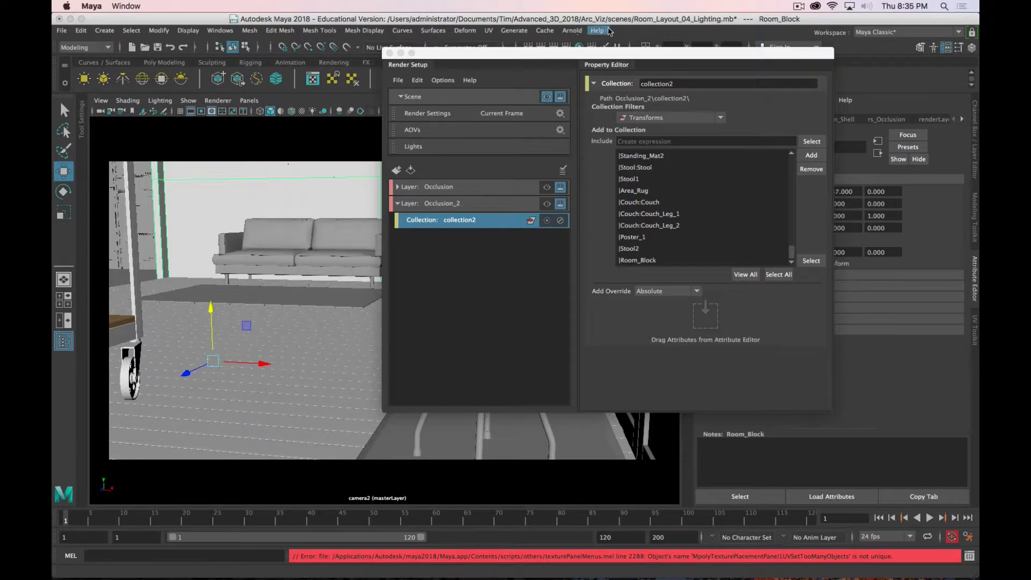
pyautogui.moveTo(653, 55); pyautogui.dragTo(589, 85)
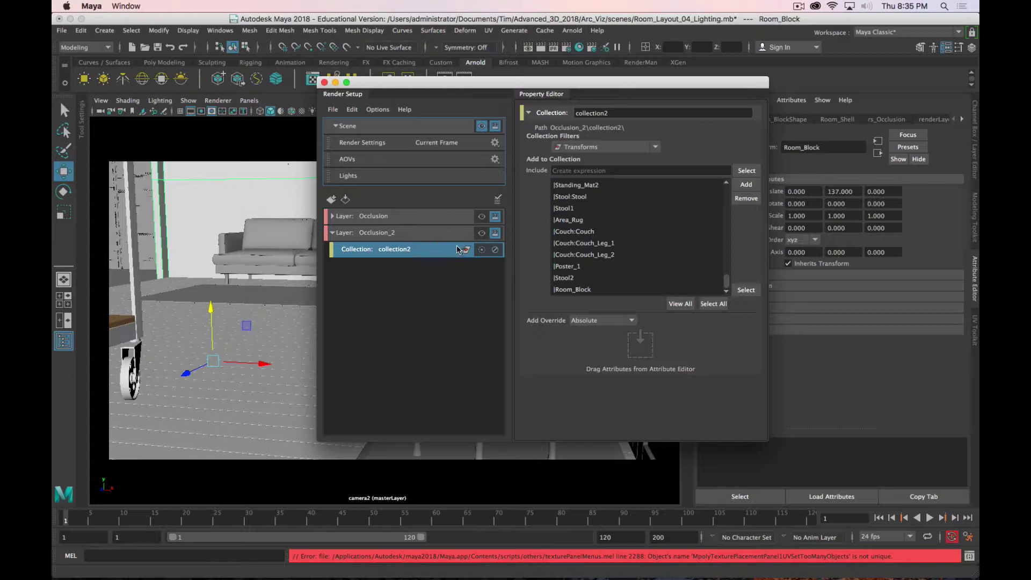
# Add a shader override to collection2 of the Occlusion_2 layer and assign a new Arnold aiAmbientOcclusion shader to it
pyautogui.rightClick(398, 251)
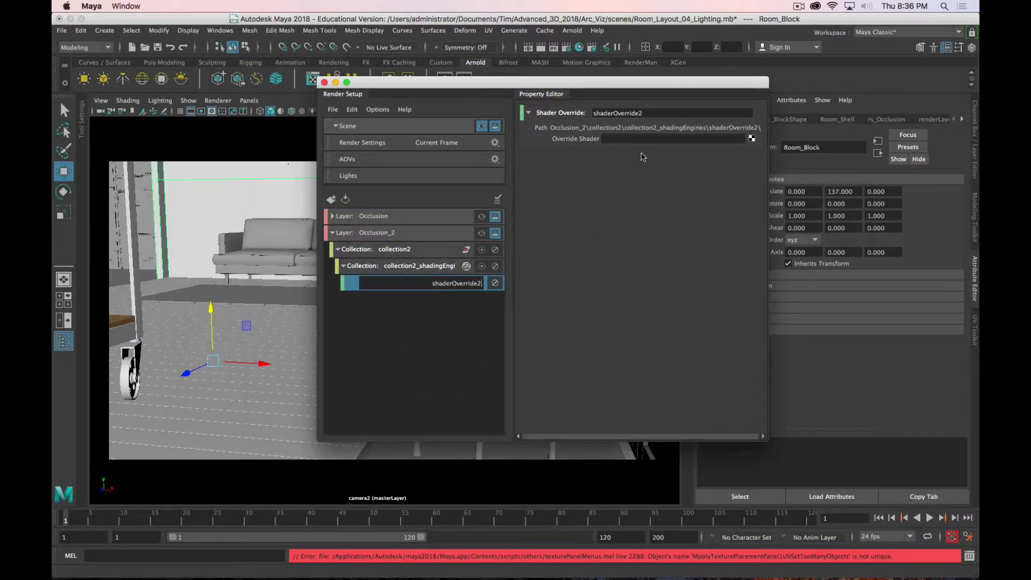
pyautogui.click(604, 139)
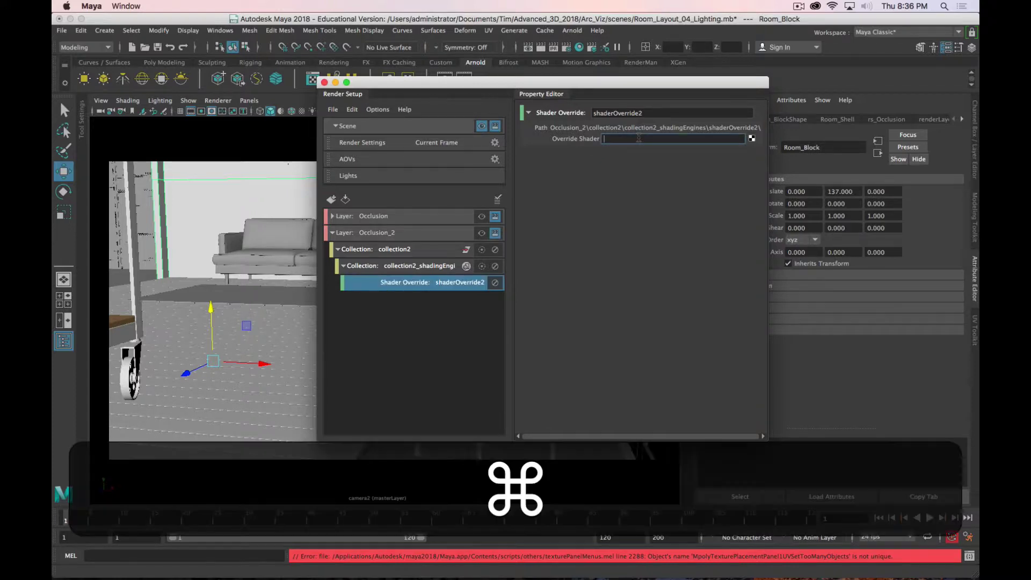
pyautogui.press('super+period')
pyautogui.click(752, 139)
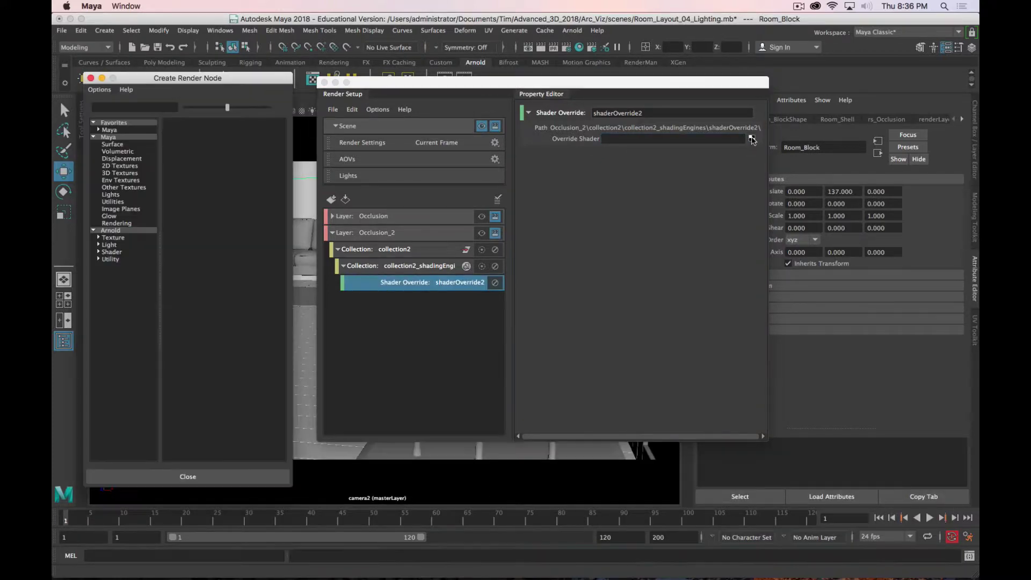
pyautogui.click(113, 252)
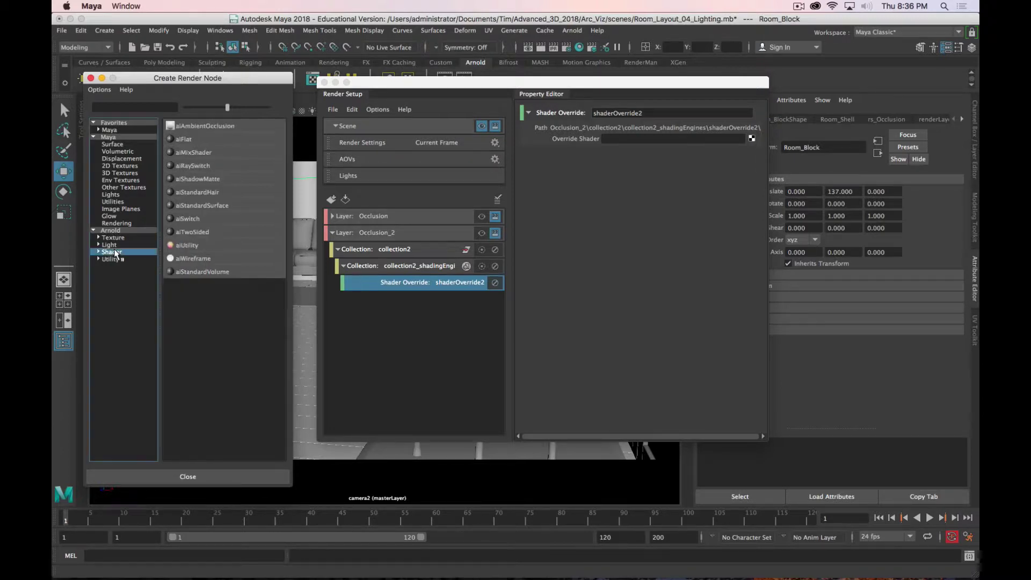
pyautogui.click(223, 127)
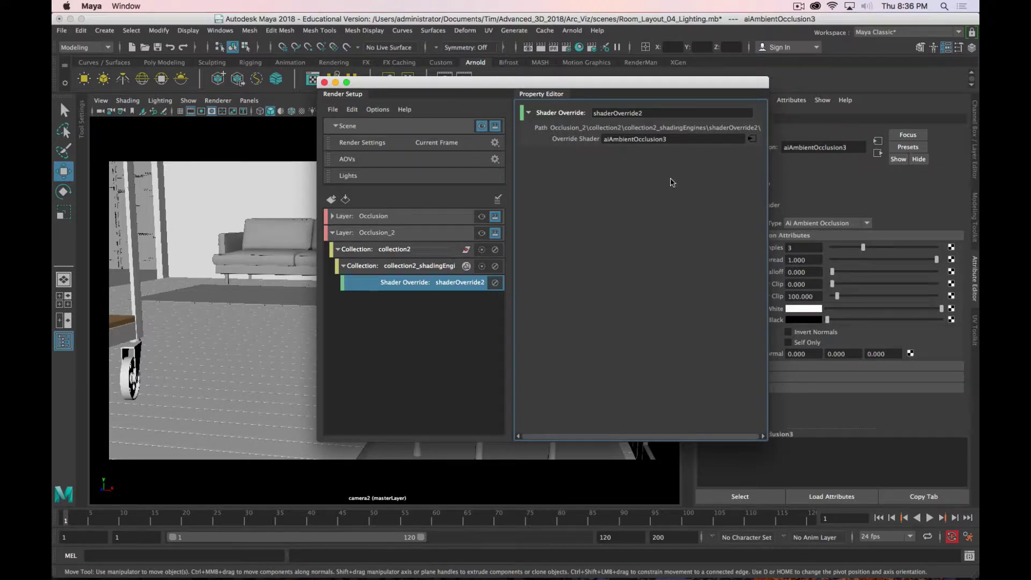
# Make Occlusion_2 the visible render layer in the viewport and keep the Render Setup window clear of the shader attributes
pyautogui.moveTo(657, 87); pyautogui.dragTo(740, 149)
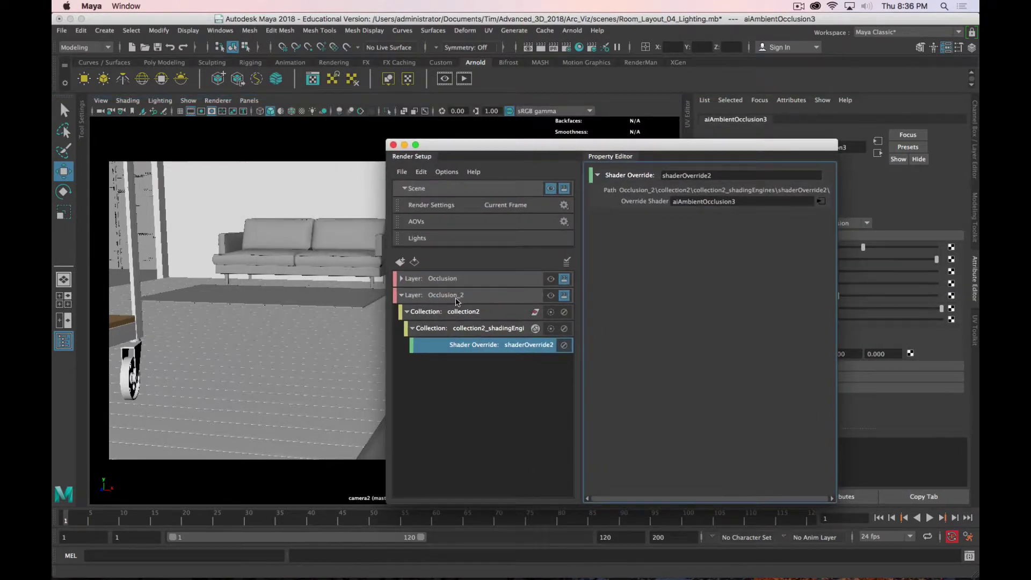
pyautogui.click(549, 296)
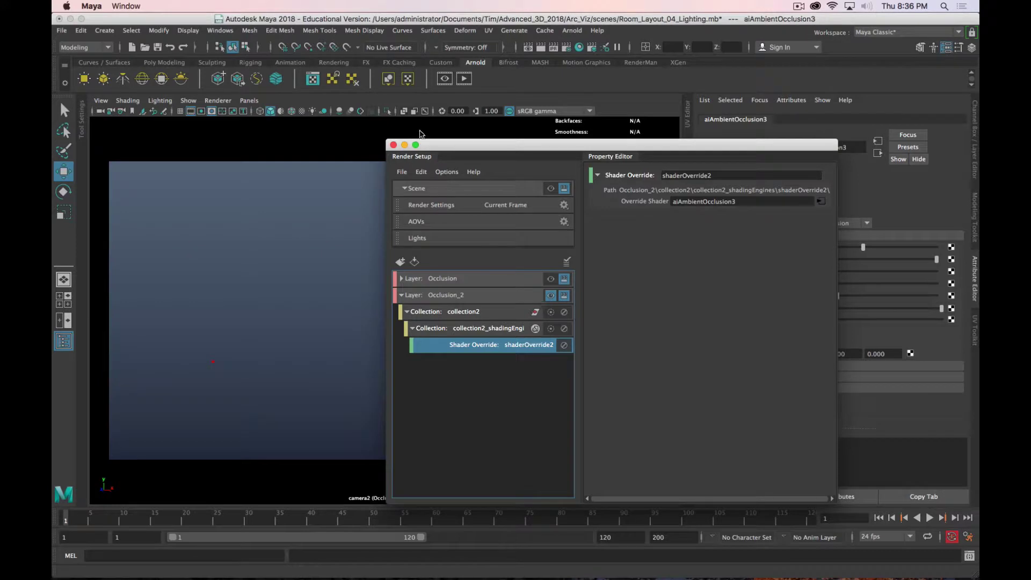
pyautogui.moveTo(469, 147); pyautogui.dragTo(304, 155)
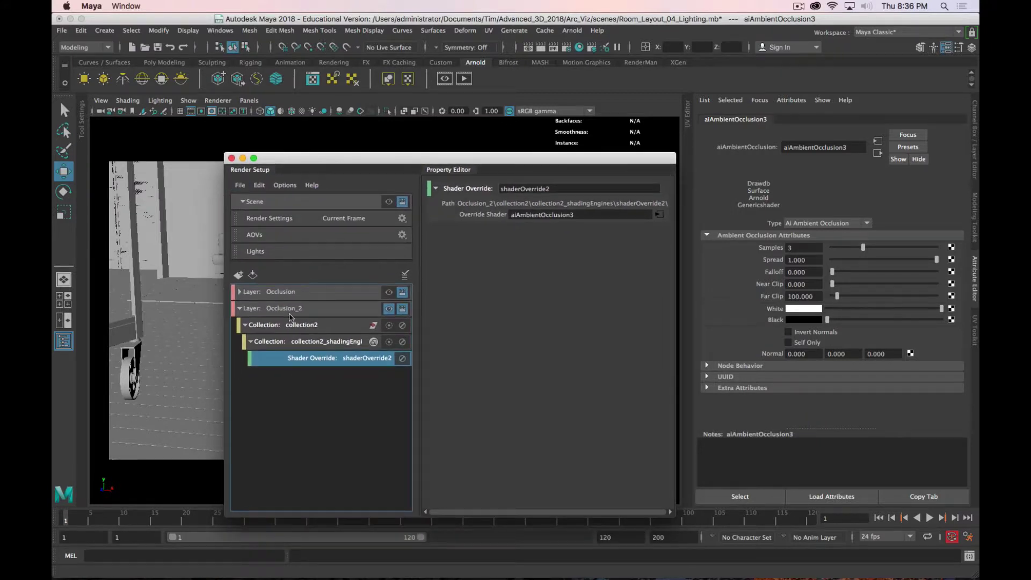
# Remove Room_Block from the list of objects included in collection2
pyautogui.click(323, 342)
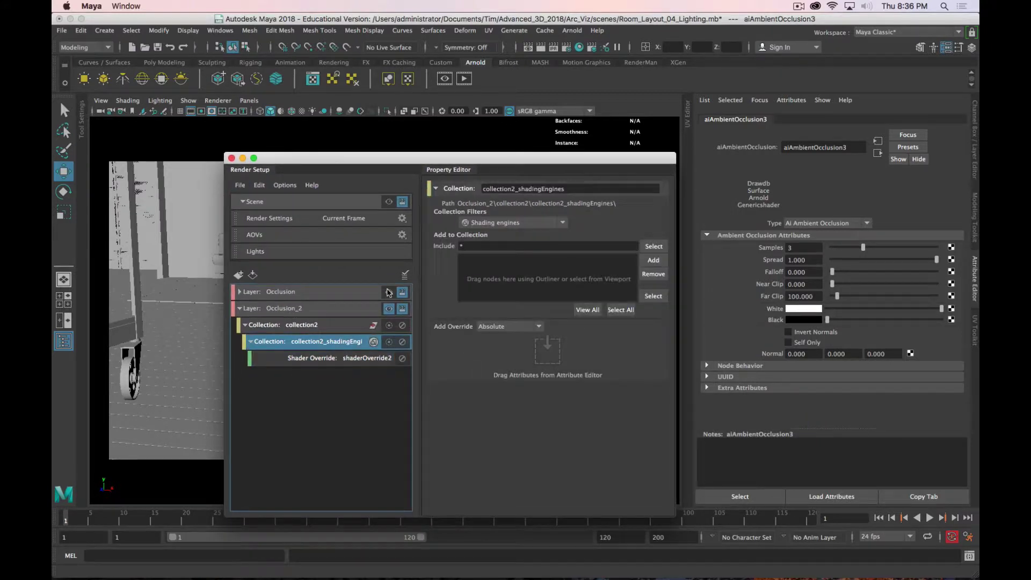
pyautogui.click(328, 326)
pyautogui.scroll(-10, 530, 337)
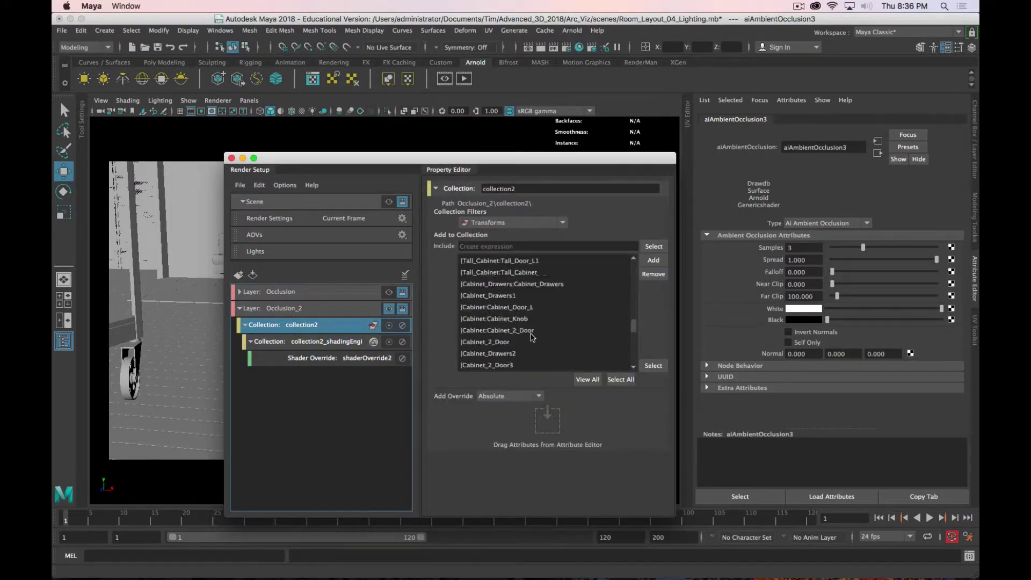
pyautogui.click(478, 365)
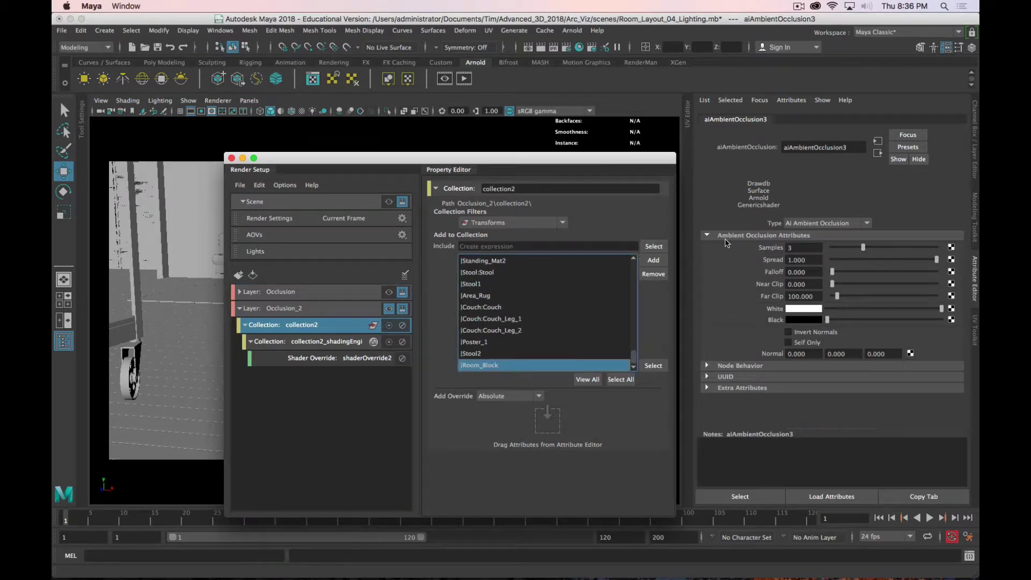
pyautogui.click(653, 274)
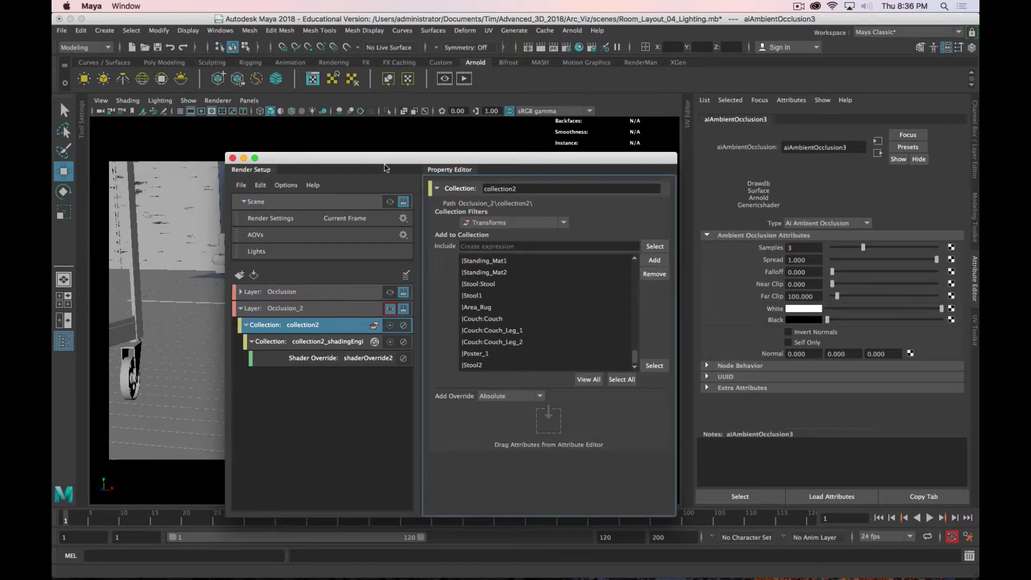
# Add the room block back to collection2 and refresh the visibility of the Occlusion_2 layer
pyautogui.moveTo(322, 158); pyautogui.dragTo(626, 184)
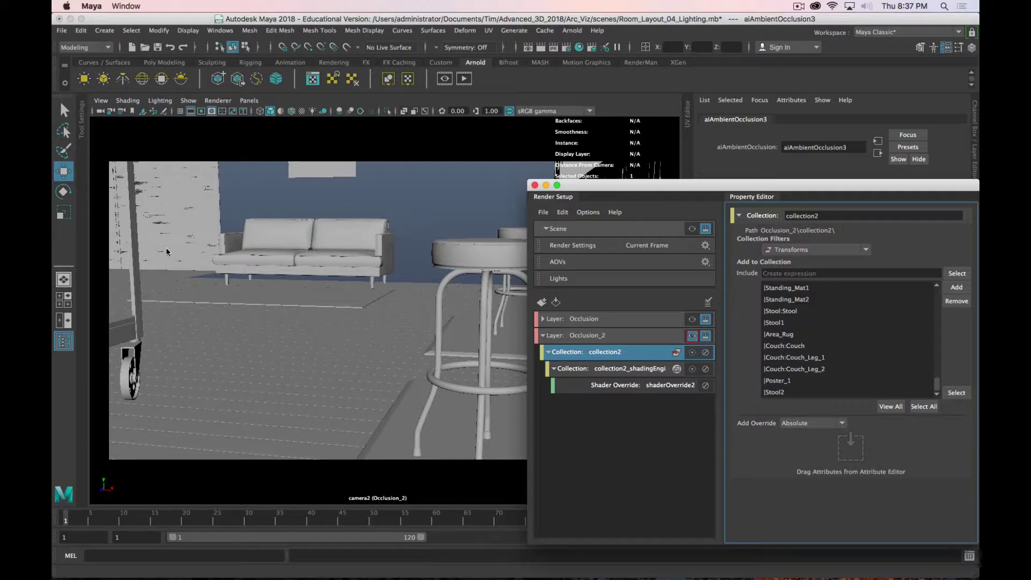
pyautogui.moveTo(424, 221); pyautogui.dragTo(906, 401)
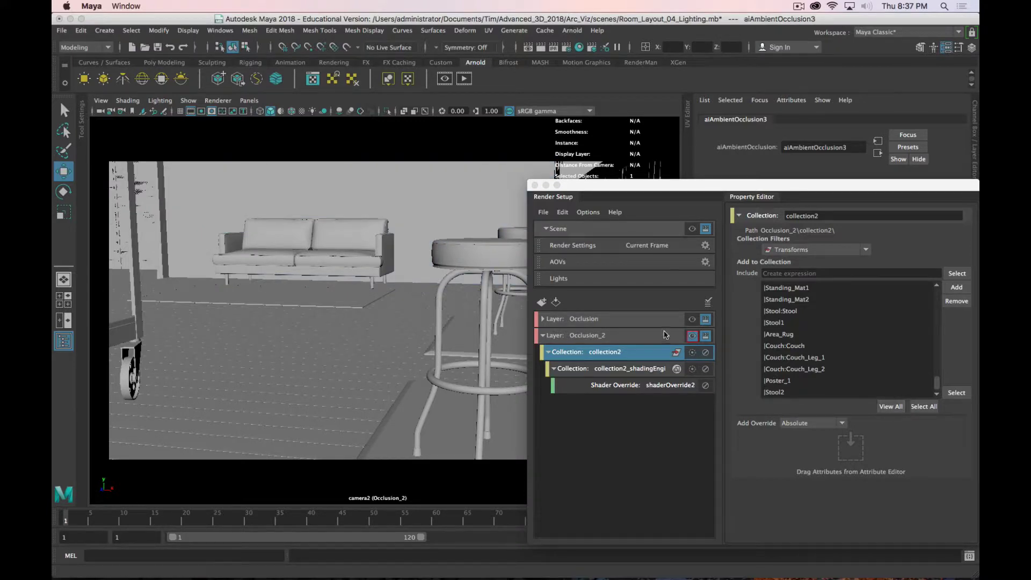
pyautogui.click(696, 340)
pyautogui.click(692, 337)
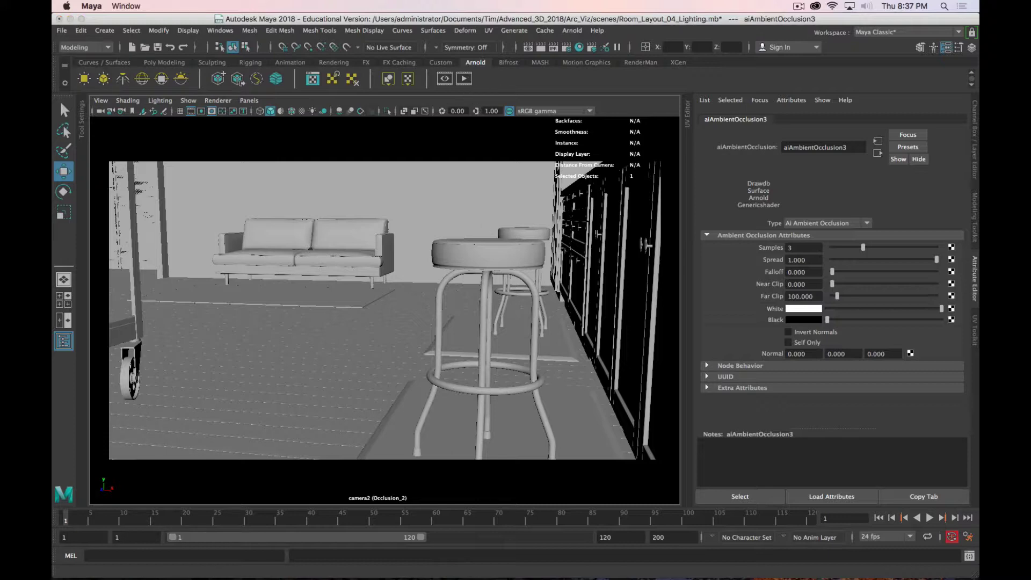
# Render the Occlusion_2 layer in Arnold RenderView and draw a crop region around the front bar stool
pyautogui.press('super+Tab')
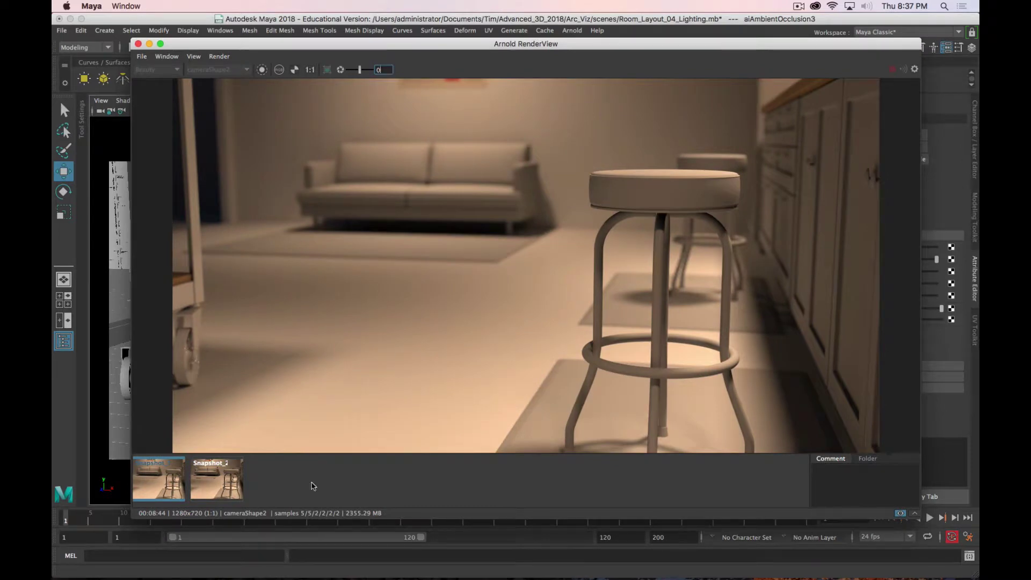
pyautogui.click(315, 485)
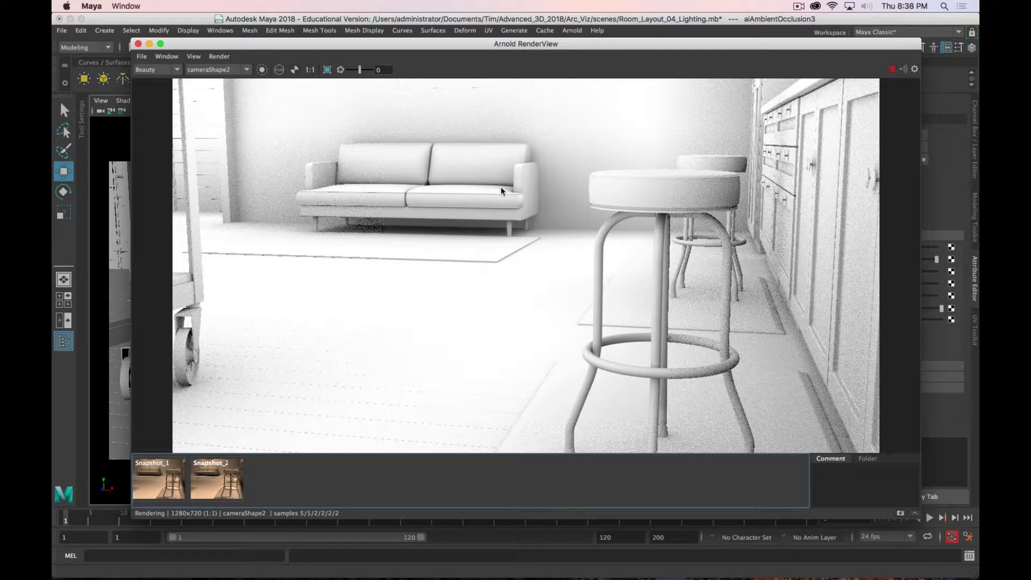
pyautogui.moveTo(597, 47); pyautogui.dragTo(145, 58)
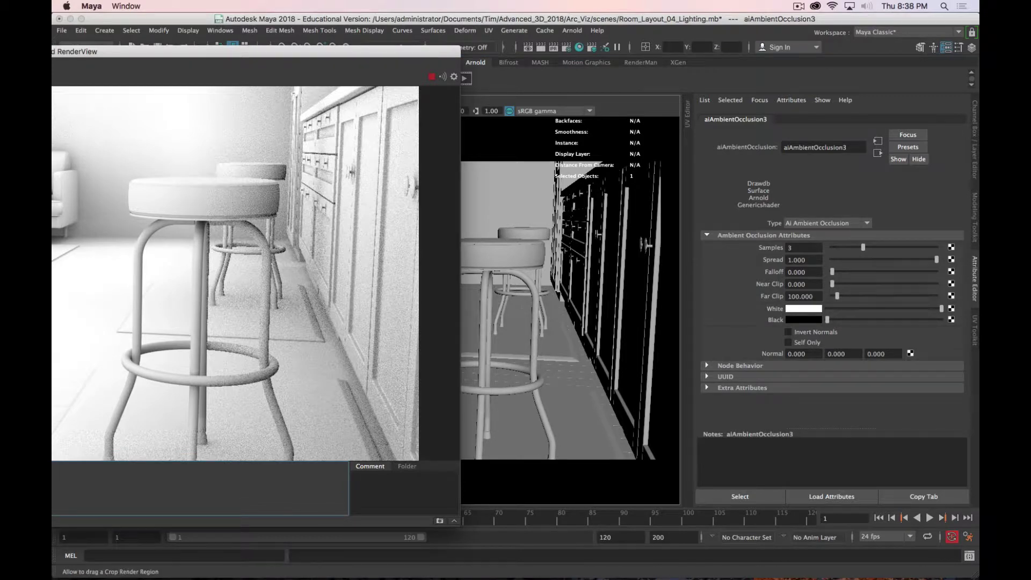
pyautogui.click(117, 139)
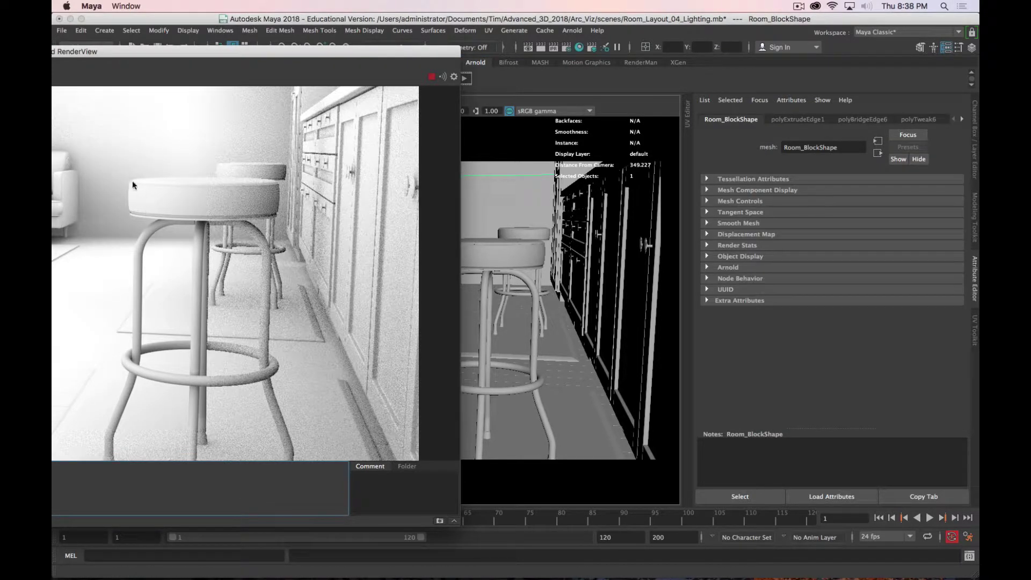
pyautogui.moveTo(101, 156); pyautogui.dragTo(317, 444)
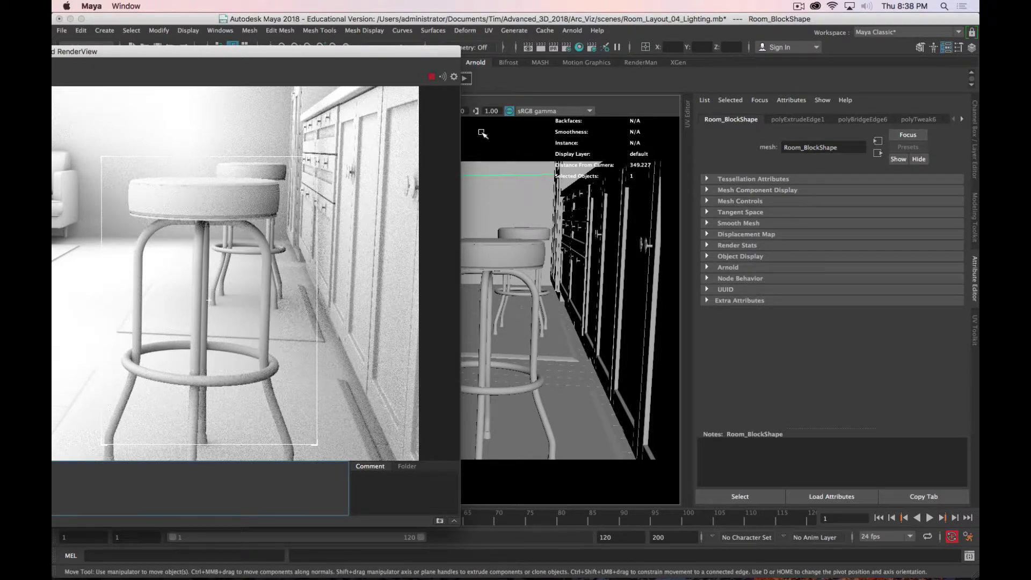
# Open the attributes of the ambient occlusion shader used by shaderOverride2 in the Occlusion_2 layer
pyautogui.doubleClick(378, 57)
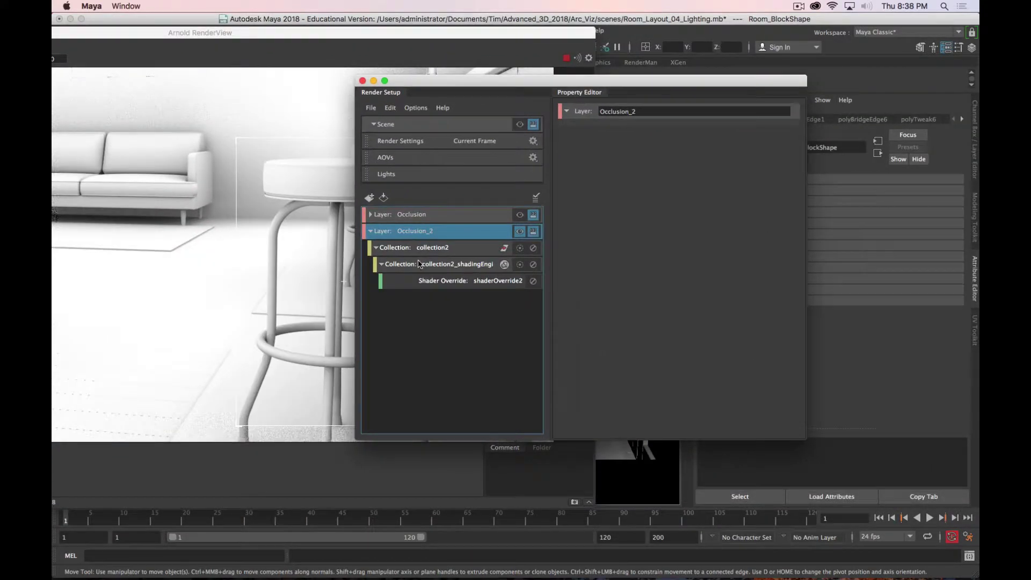
pyautogui.click(444, 280)
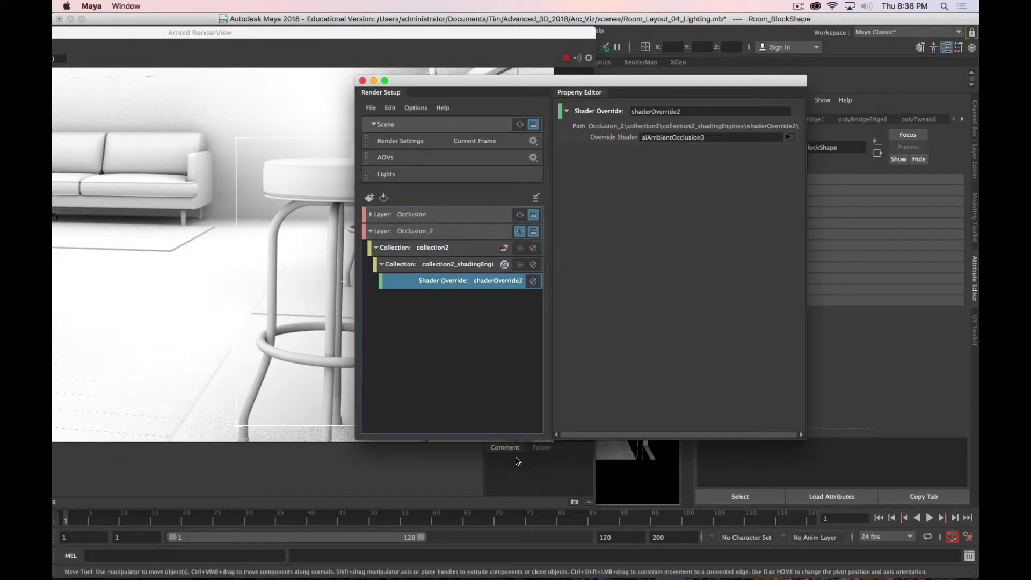
pyautogui.click(790, 138)
pyautogui.click(779, 88)
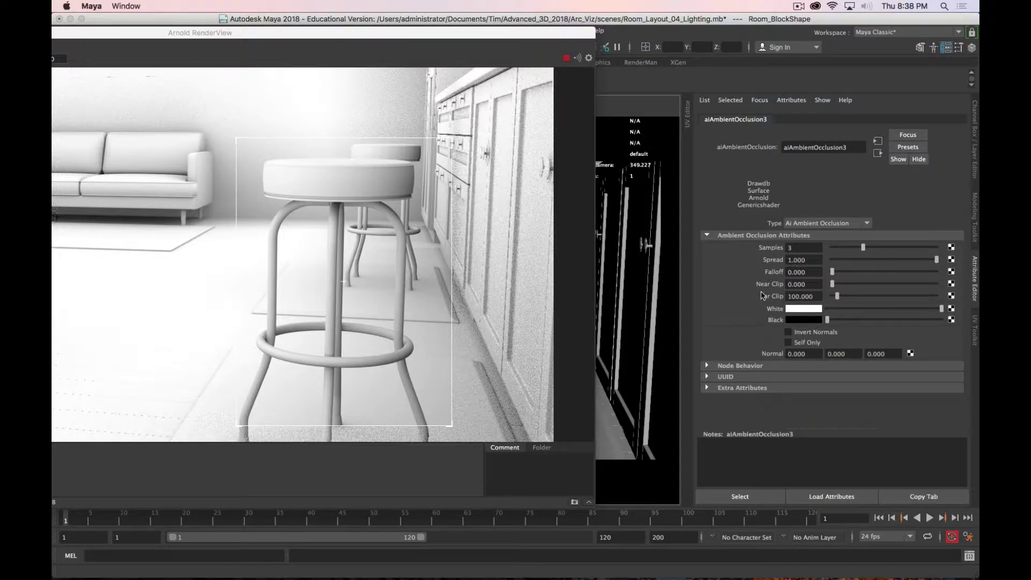
# Try a Spread of 0.368 on the ambient occlusion shader, then restore it to 1
pyautogui.moveTo(937, 260); pyautogui.dragTo(870, 260)
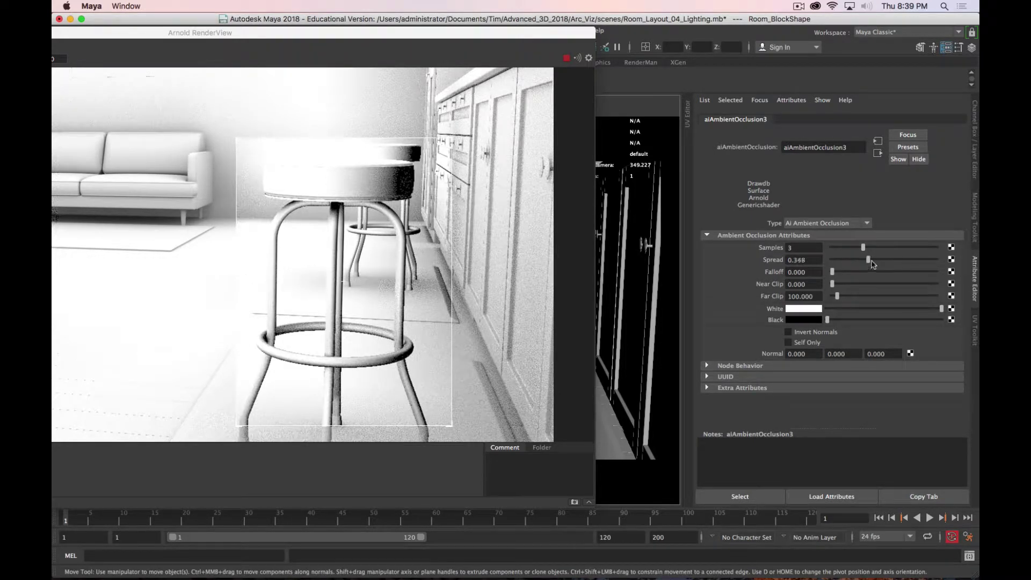
pyautogui.moveTo(870, 260); pyautogui.dragTo(937, 260)
# Resize the crop region so it covers the front stool's legs and more of the floor beside them
pyautogui.click(385, 341)
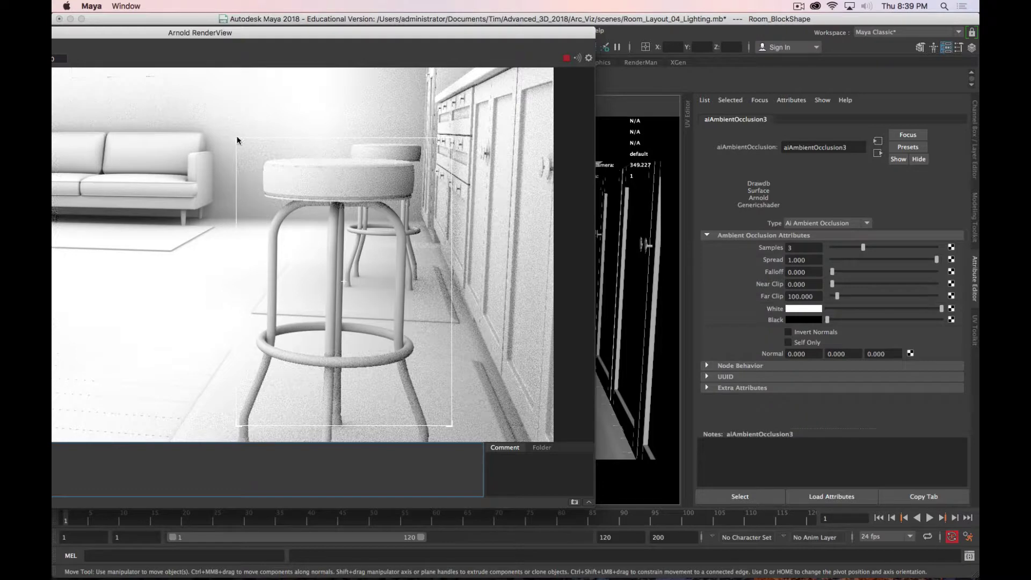
pyautogui.press('super+period')
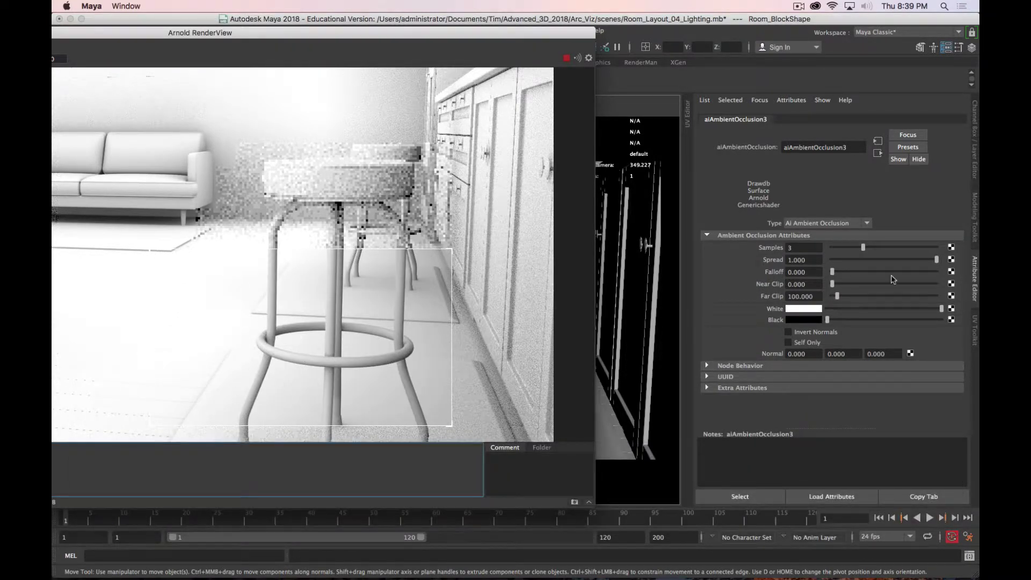
# Try Falloff values of 5.882, 0.5 and 0.1 on the ambient occlusion shader
pyautogui.moveTo(834, 274); pyautogui.dragTo(840, 277)
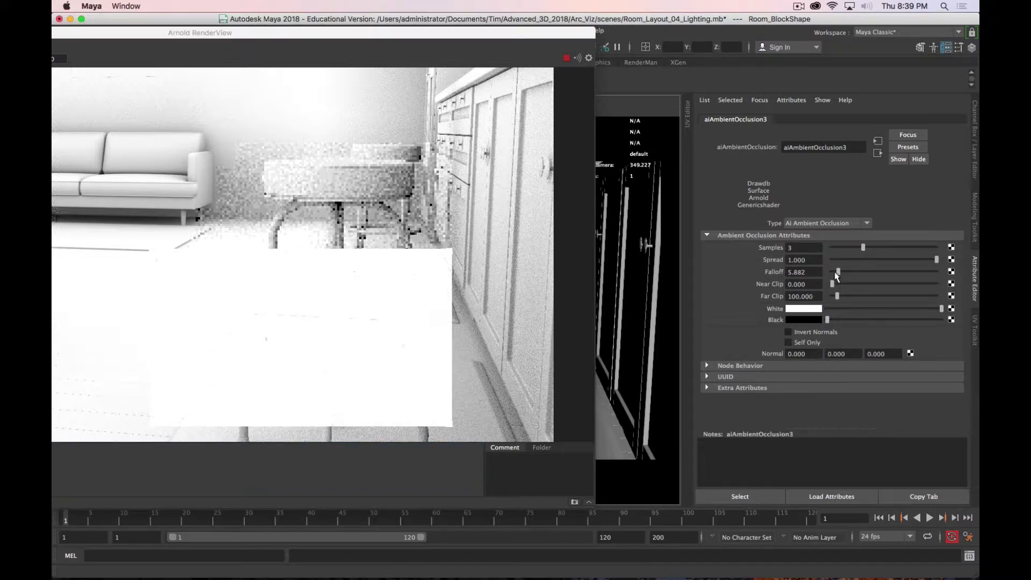
pyautogui.click(816, 270)
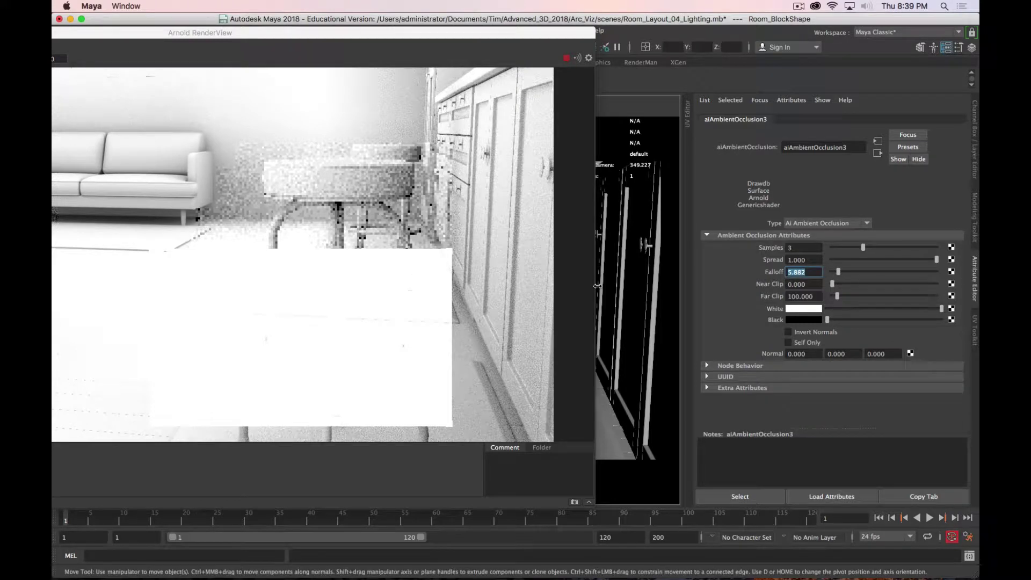
pyautogui.write('.5')
pyautogui.press('Return')
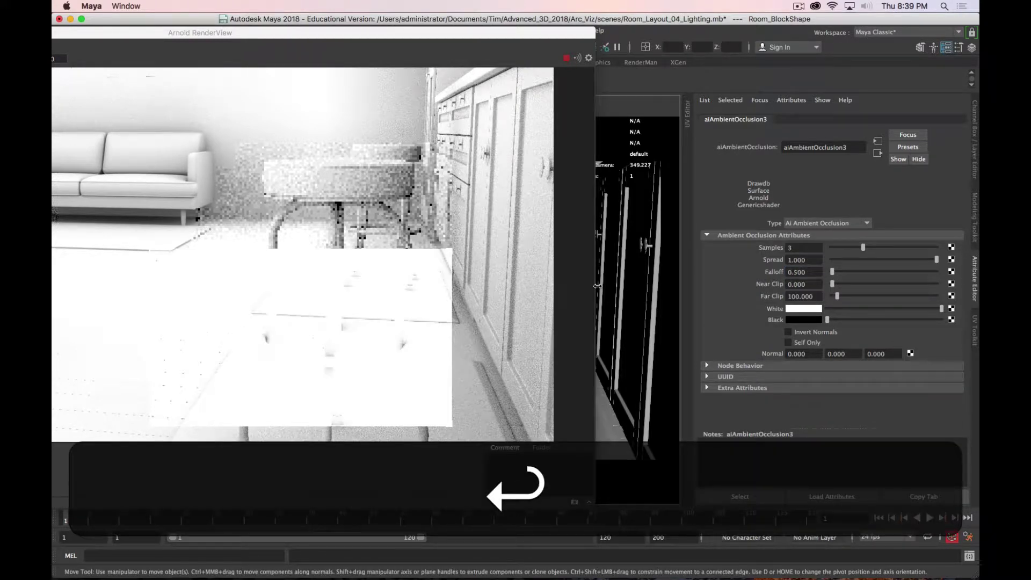
pyautogui.doubleClick(817, 272)
pyautogui.write('.1')
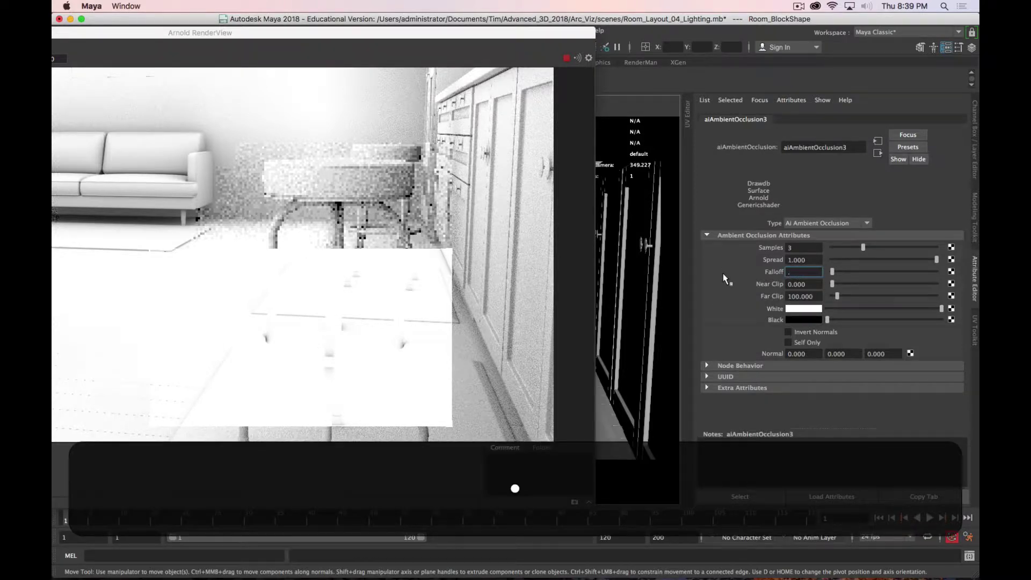
pyautogui.press('Return')
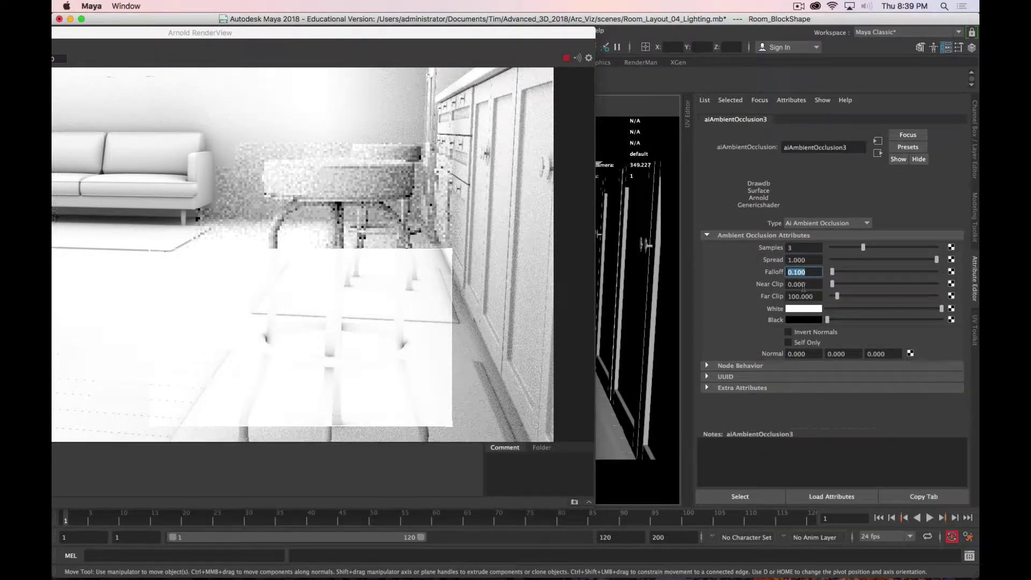
# Set the ambient occlusion shader's Falloff to 0.01, compare it with 0, and return it to 0.01
pyautogui.write('0.01')
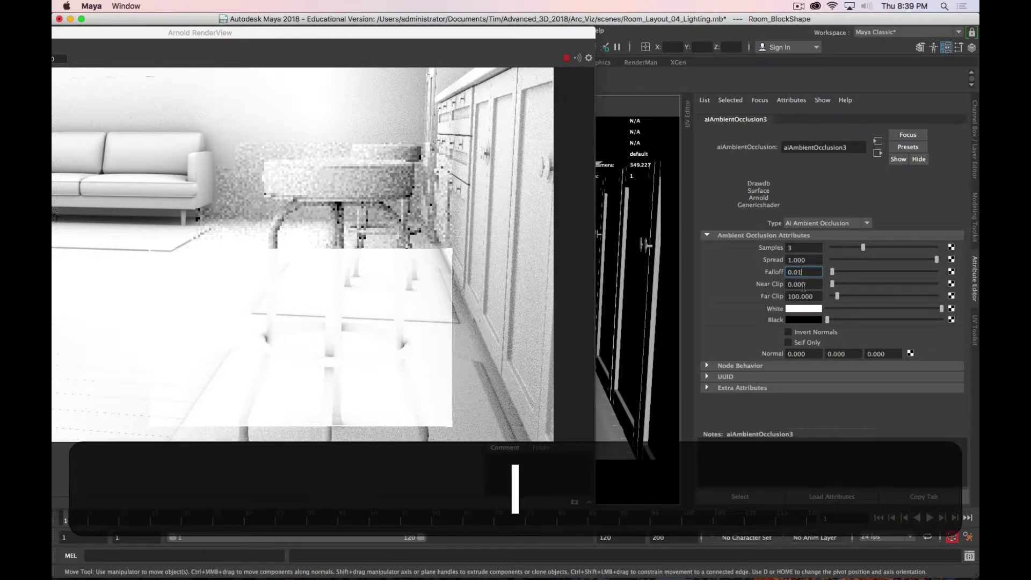
pyautogui.press('Return')
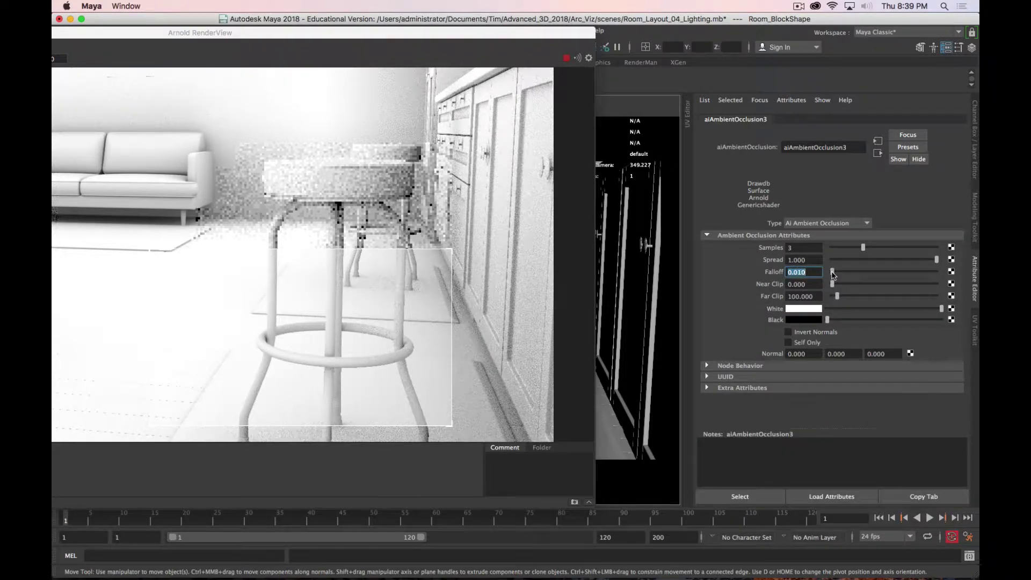
pyautogui.moveTo(833, 274); pyautogui.dragTo(797, 275)
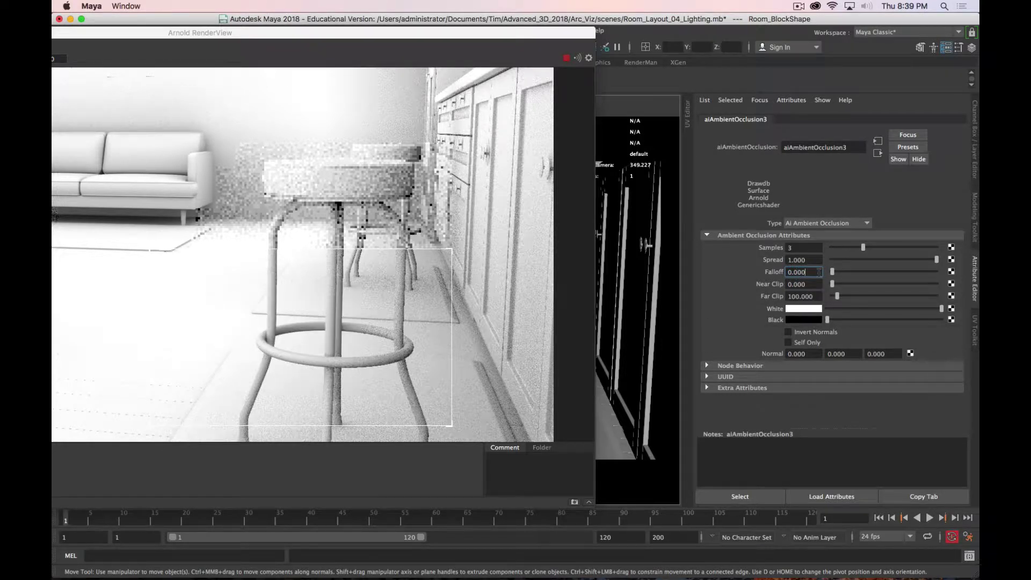
pyautogui.write('0.01')
pyautogui.press('KP_Enter')
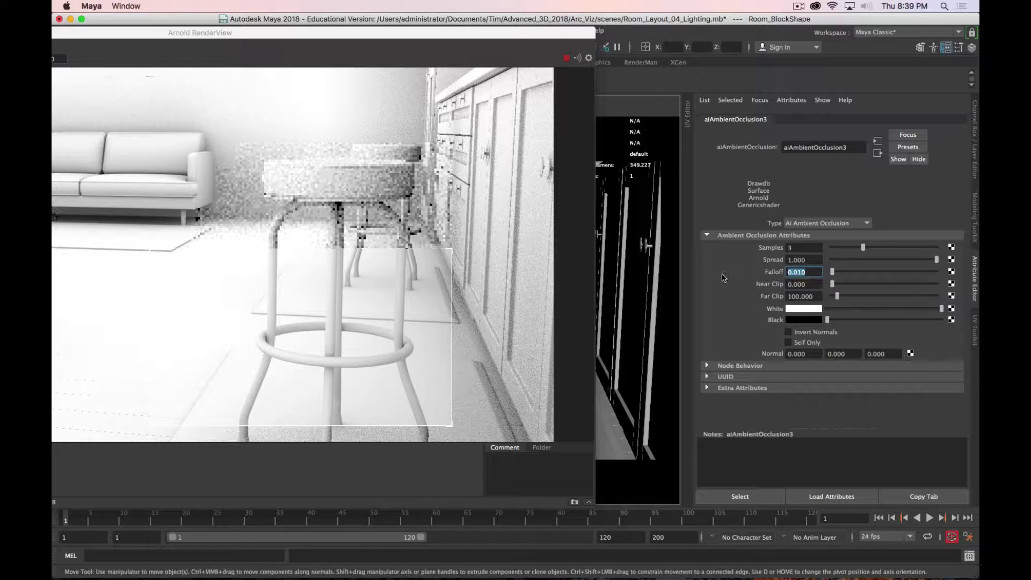
# Set the ambient occlusion shader's Falloff to 0
pyautogui.write('0')
pyautogui.press('Return')
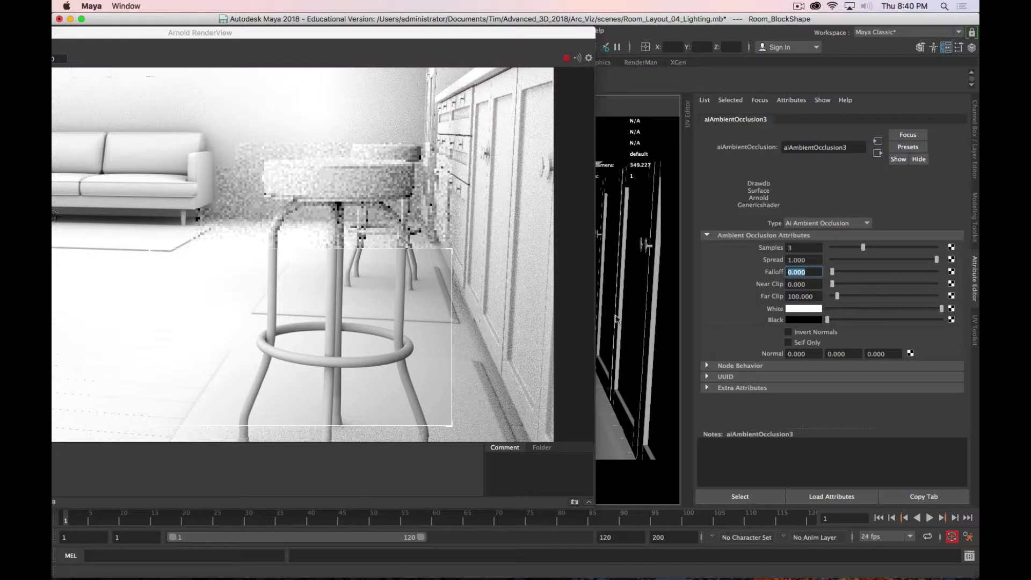
pyautogui.doubleClick(339, 39)
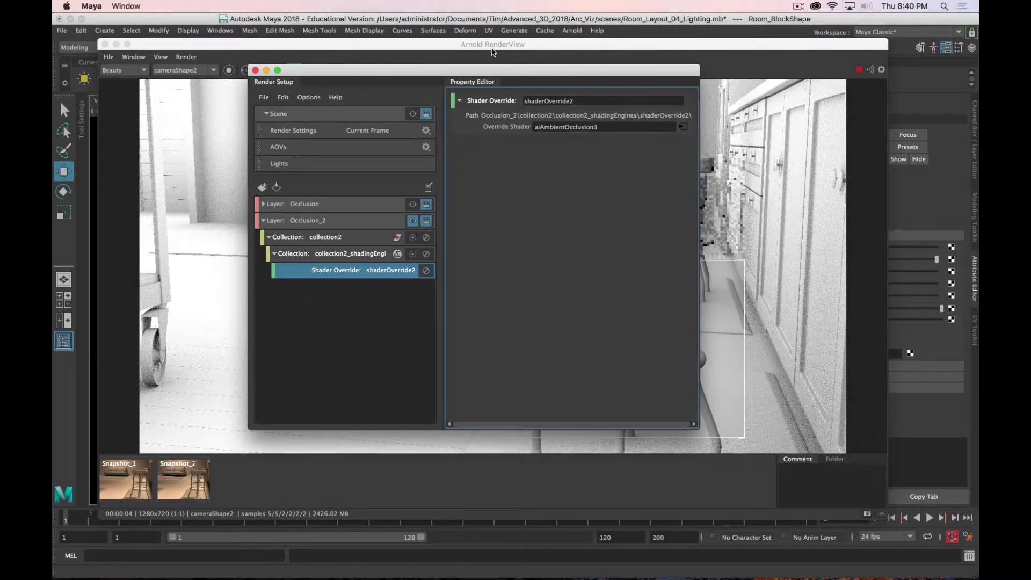
# Inspect the shader override of the Occlusion_2 layer and look up its aiAmbientOcclusion3 material in Hypershade, closing Hypershade when done
pyautogui.click(356, 272)
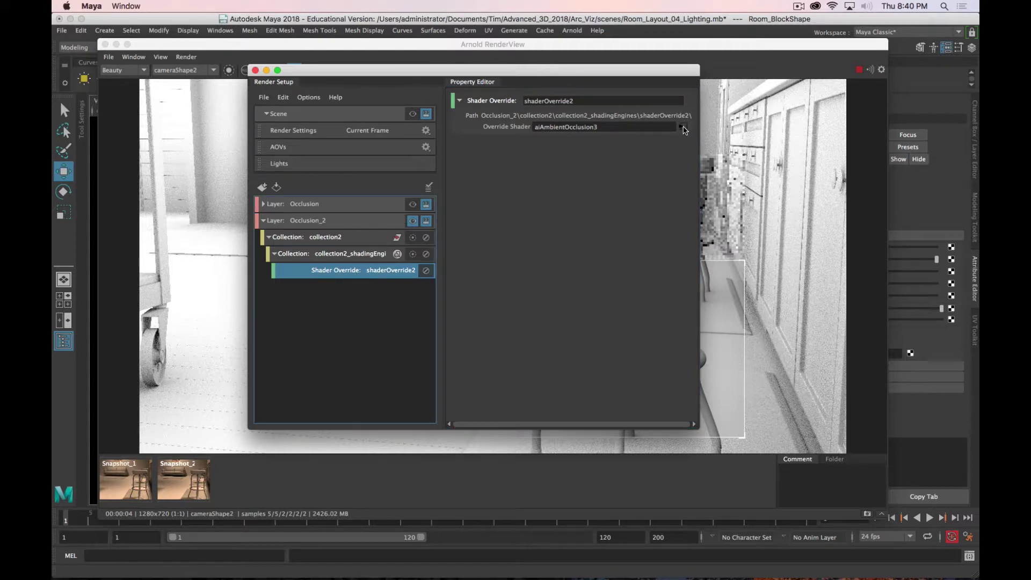
pyautogui.click(683, 129)
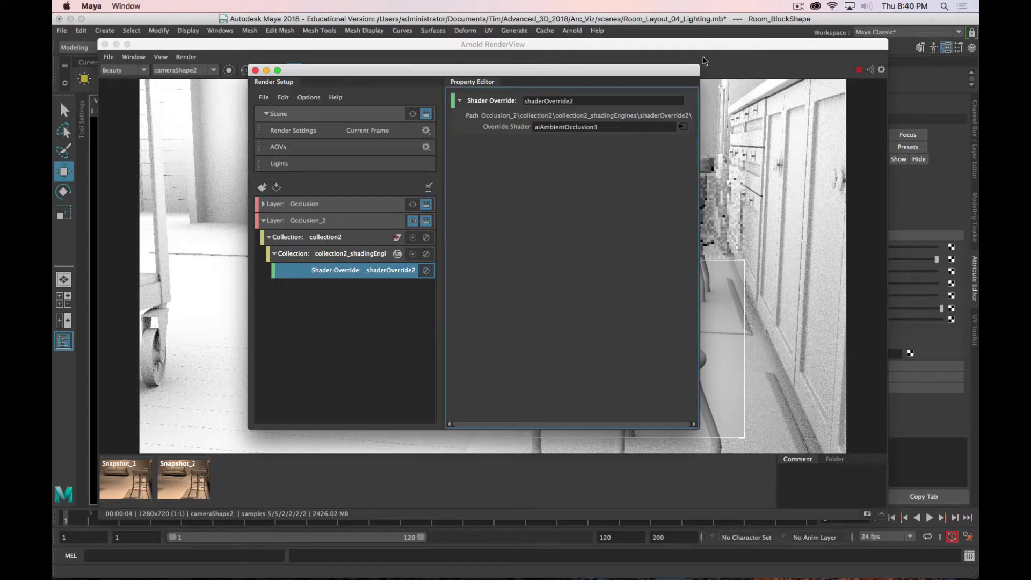
pyautogui.moveTo(705, 48); pyautogui.dragTo(104, 58)
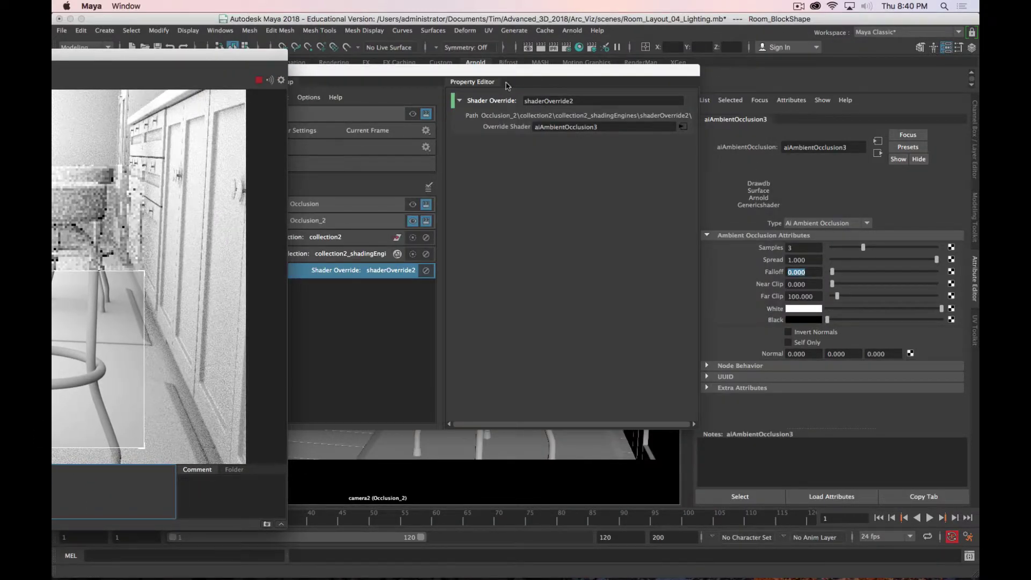
pyautogui.click(580, 50)
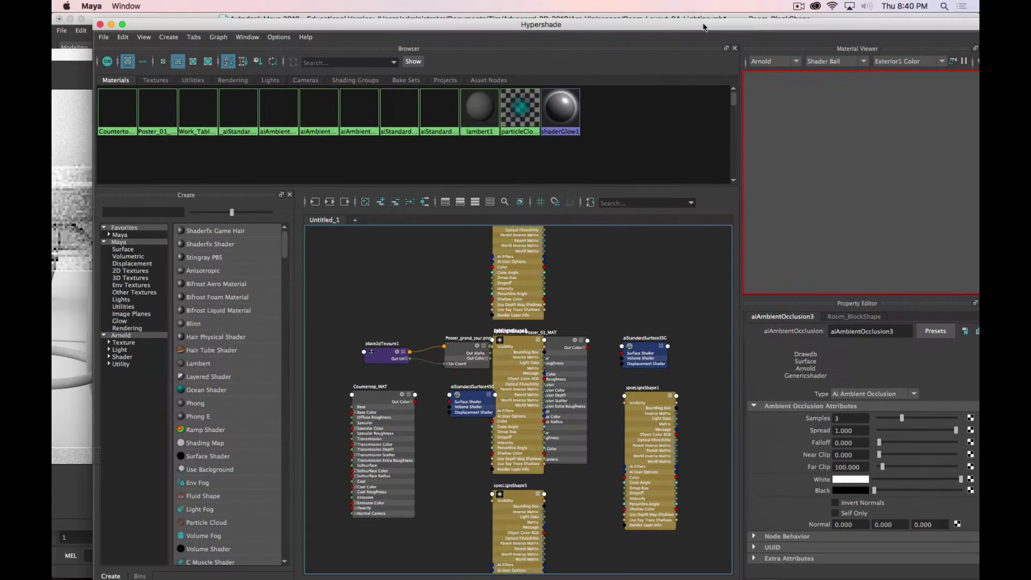
pyautogui.moveTo(469, 31); pyautogui.dragTo(415, 30)
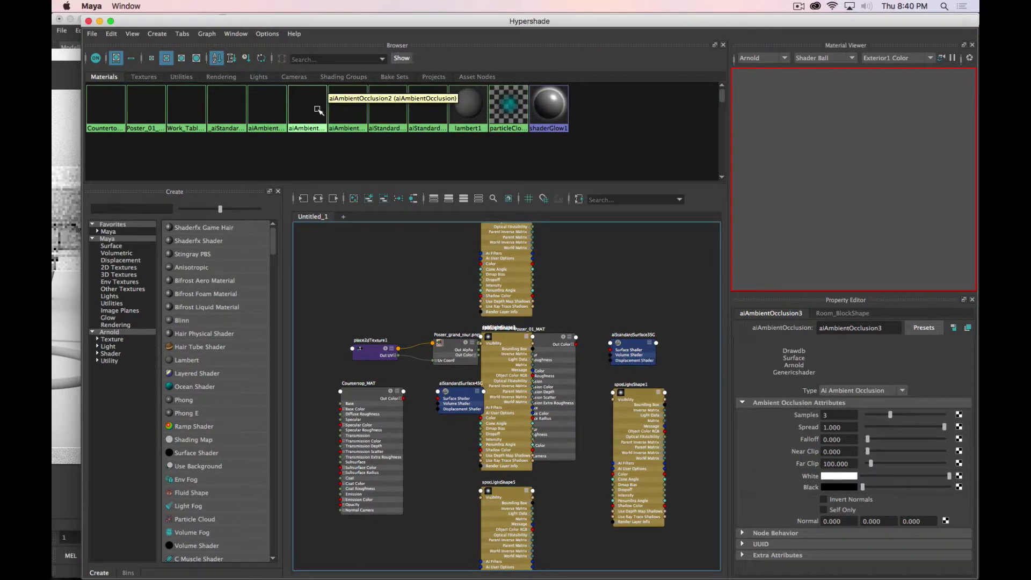
pyautogui.click(344, 110)
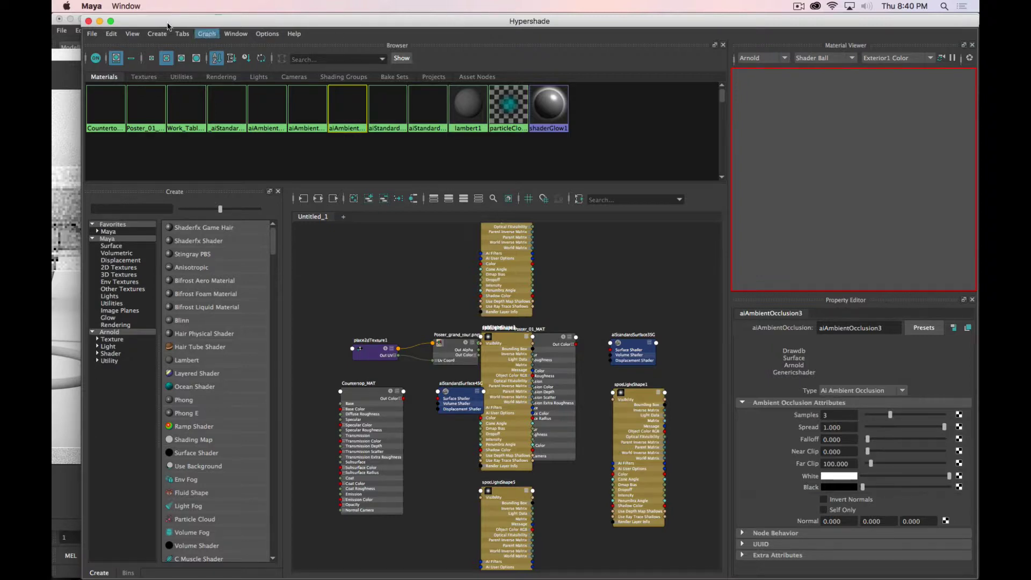
pyautogui.click(89, 21)
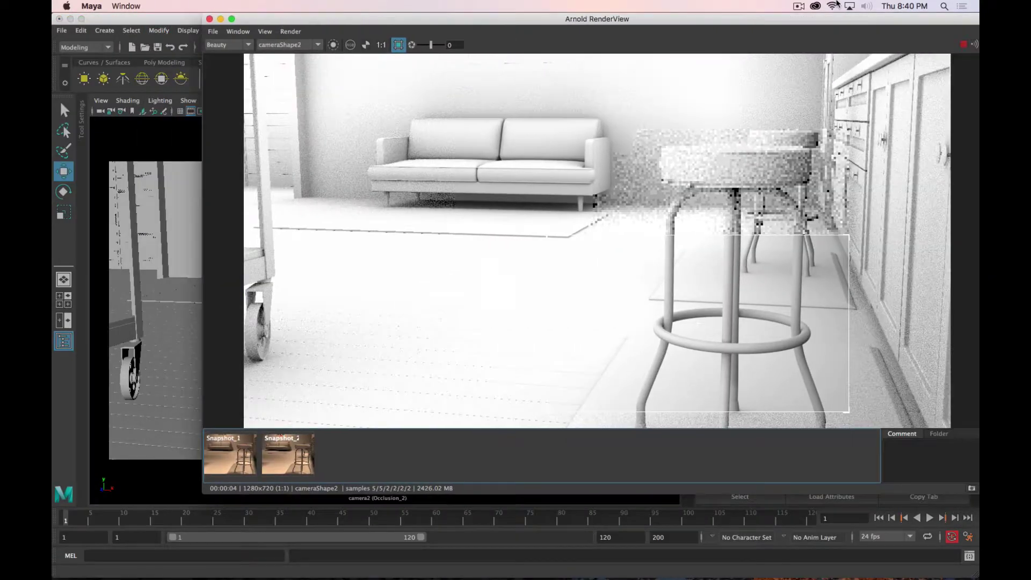
# Turn off the crop region so the full camera frame of the occlusion pass renders
pyautogui.moveTo(835, 19); pyautogui.dragTo(721, 19)
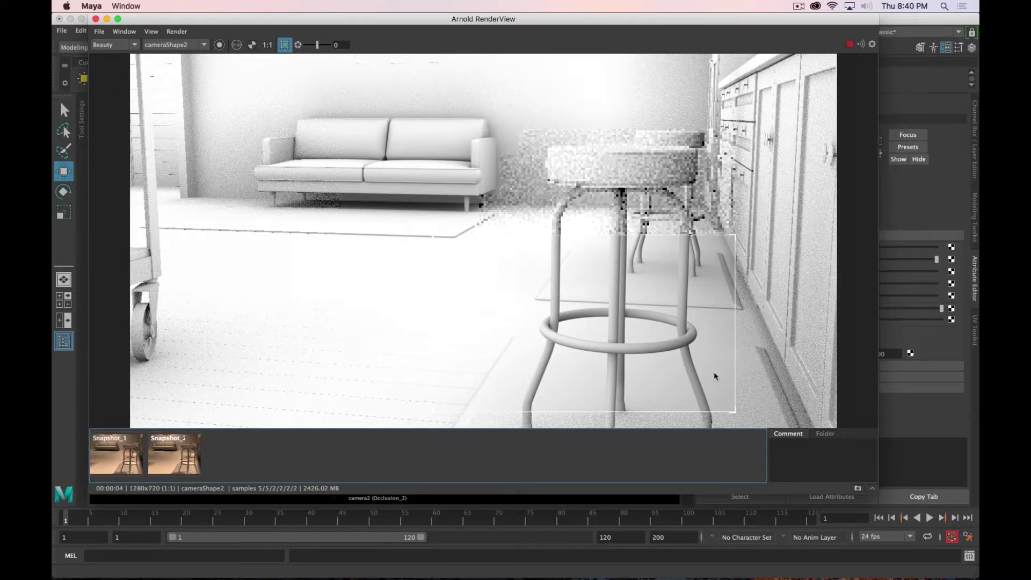
pyautogui.click(285, 45)
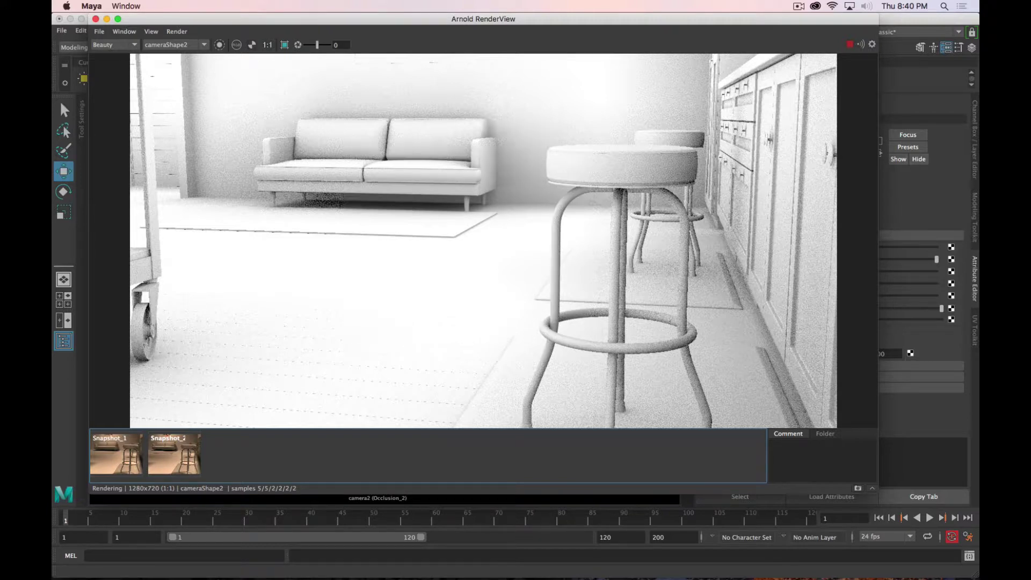
pyautogui.press('super+period')
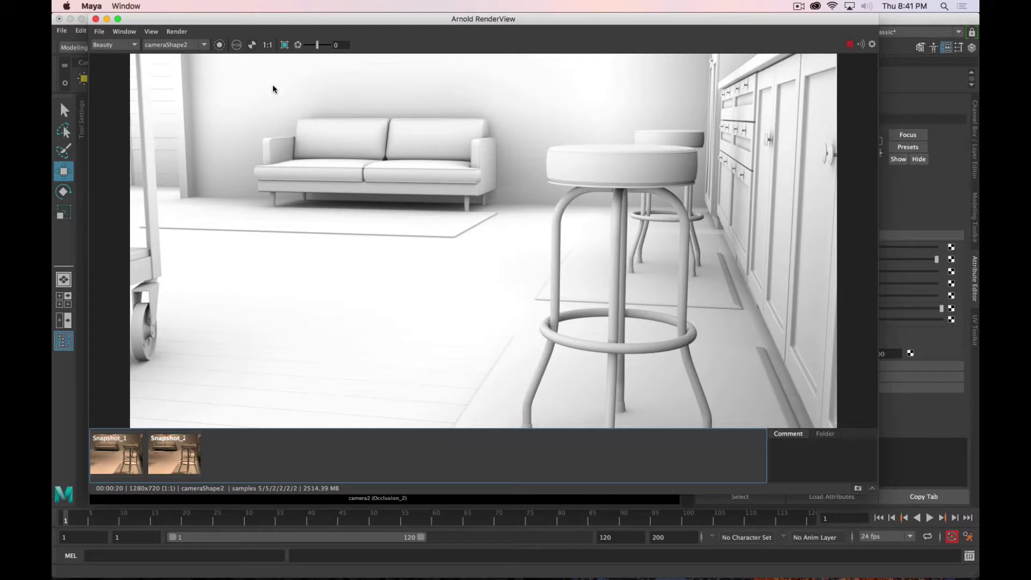
pyautogui.click(99, 31)
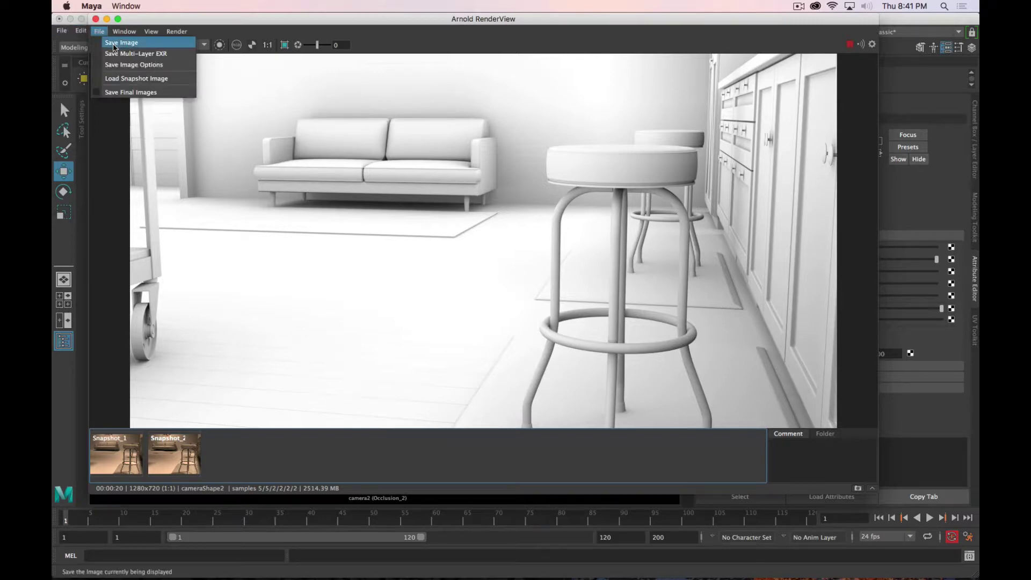
pyautogui.click(114, 43)
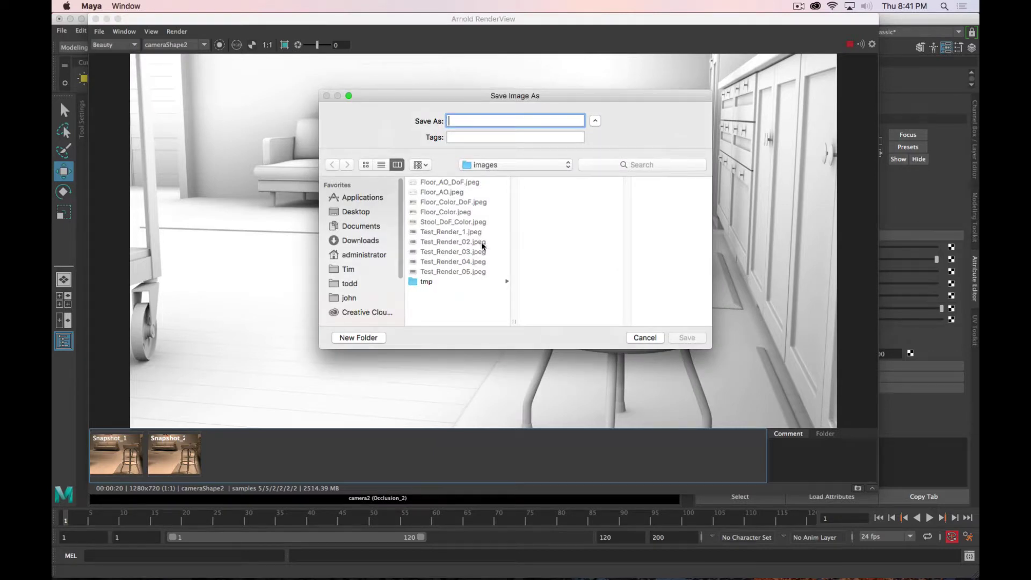
pyautogui.click(454, 222)
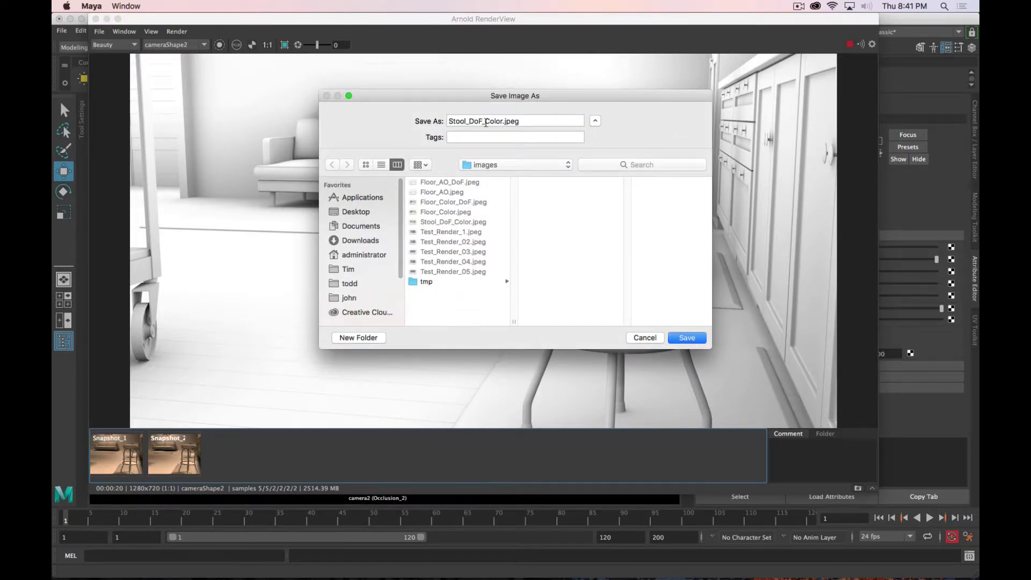
pyautogui.moveTo(487, 98); pyautogui.dragTo(448, 154)
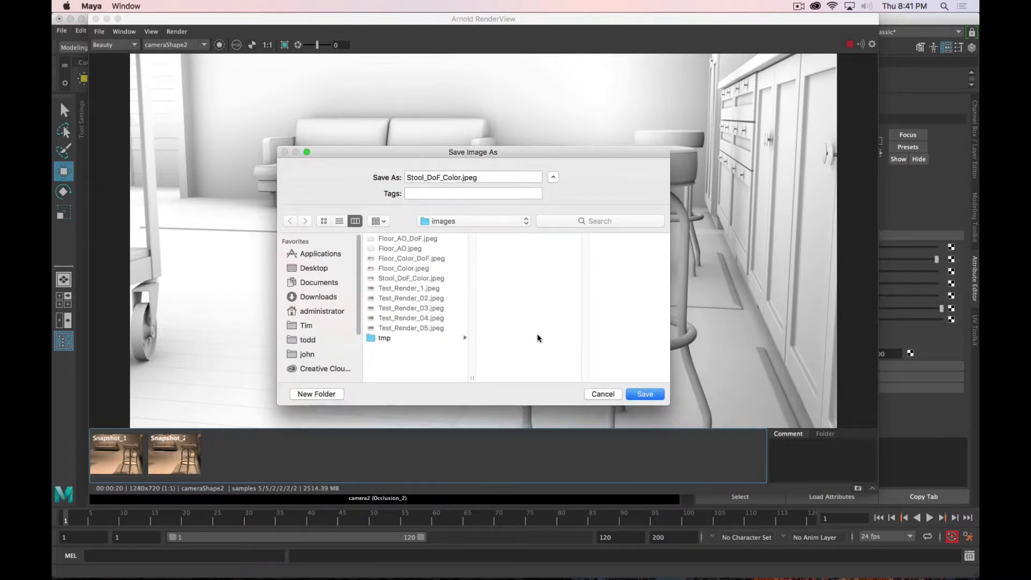
pyautogui.click(603, 394)
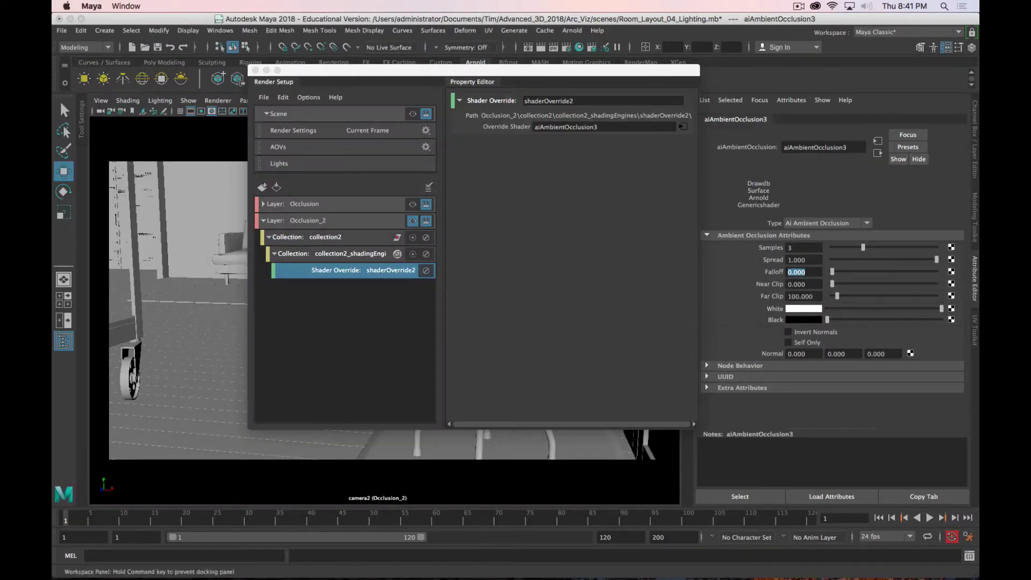
# Enable Arnold depth of field on cameraShape2 of the rendering camera
pyautogui.moveTo(600, 70); pyautogui.dragTo(478, 86)
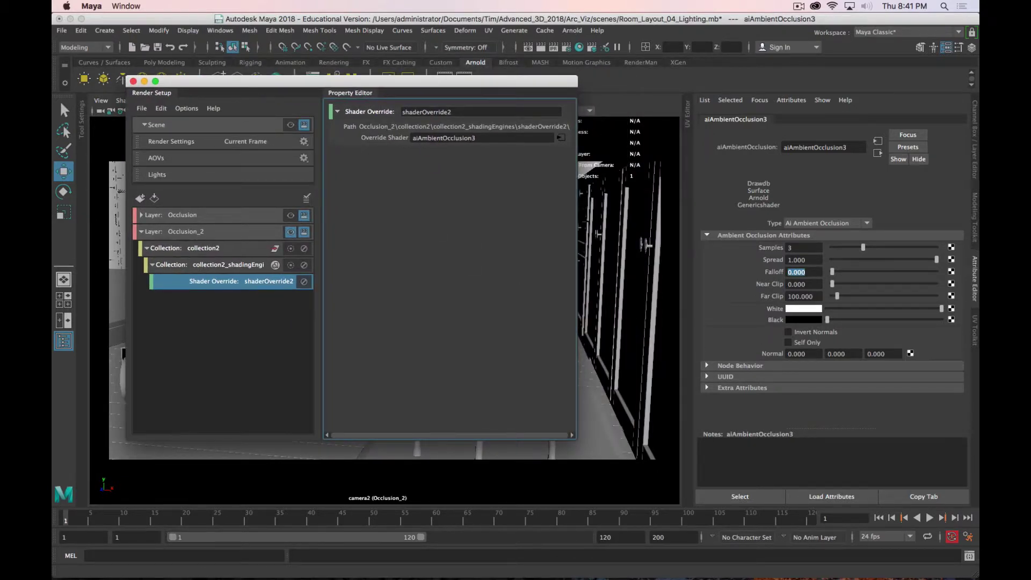
pyautogui.click(604, 400)
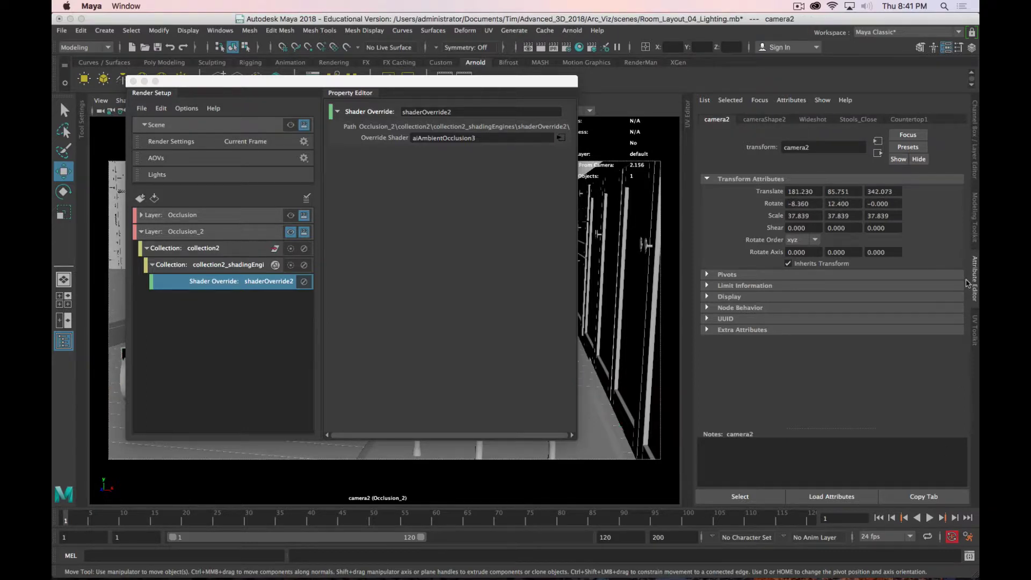
pyautogui.click(767, 120)
pyautogui.click(794, 298)
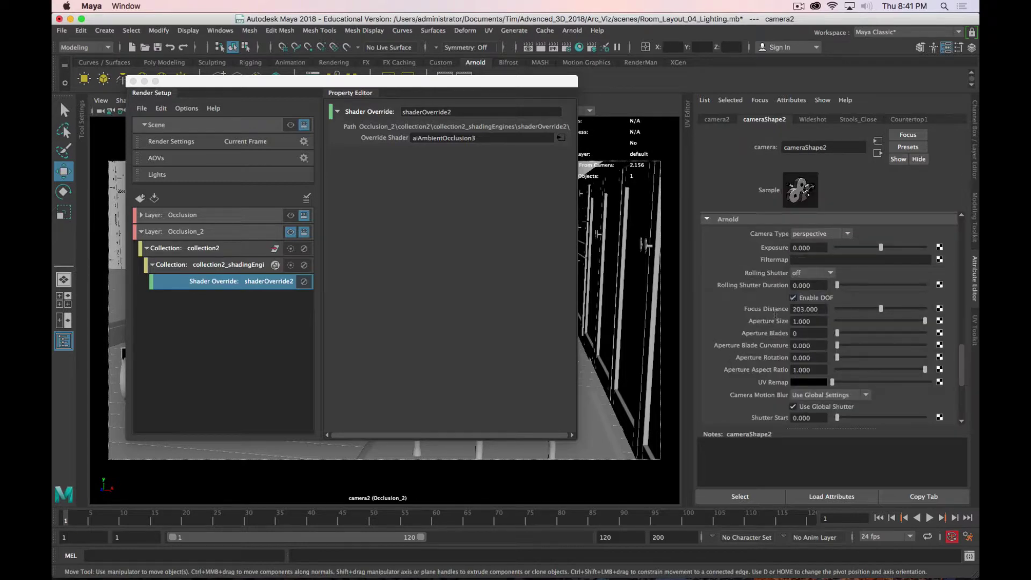
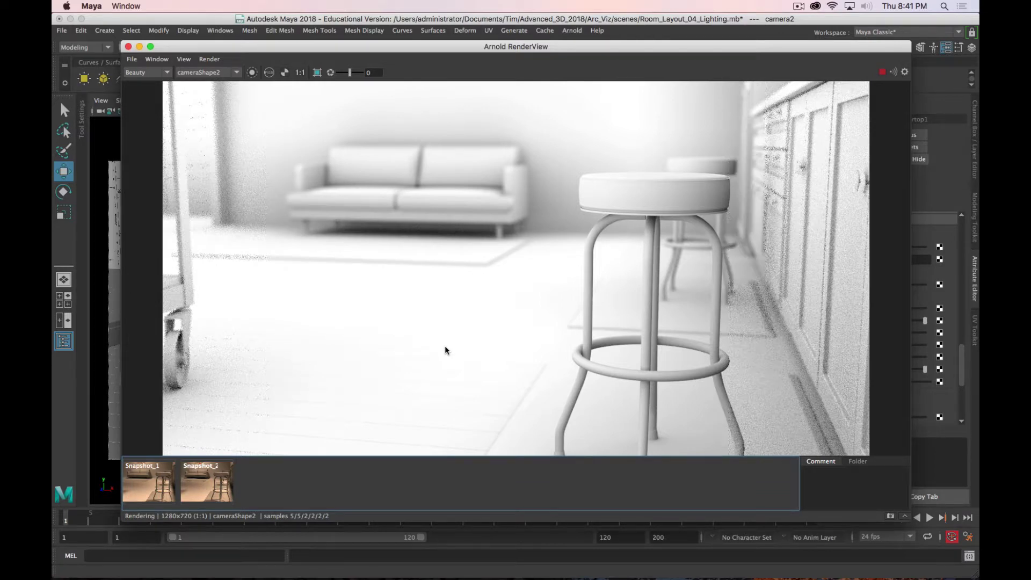
# Launch Photoshop CC 2018 and switch back to the Maya render while it loads
pyautogui.moveTo(416, 579)
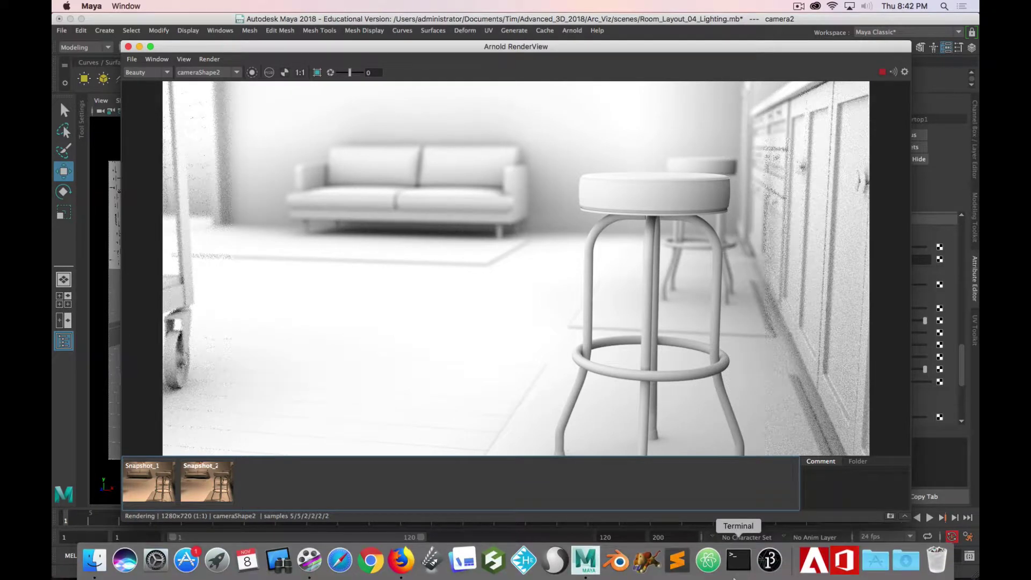
pyautogui.click(814, 560)
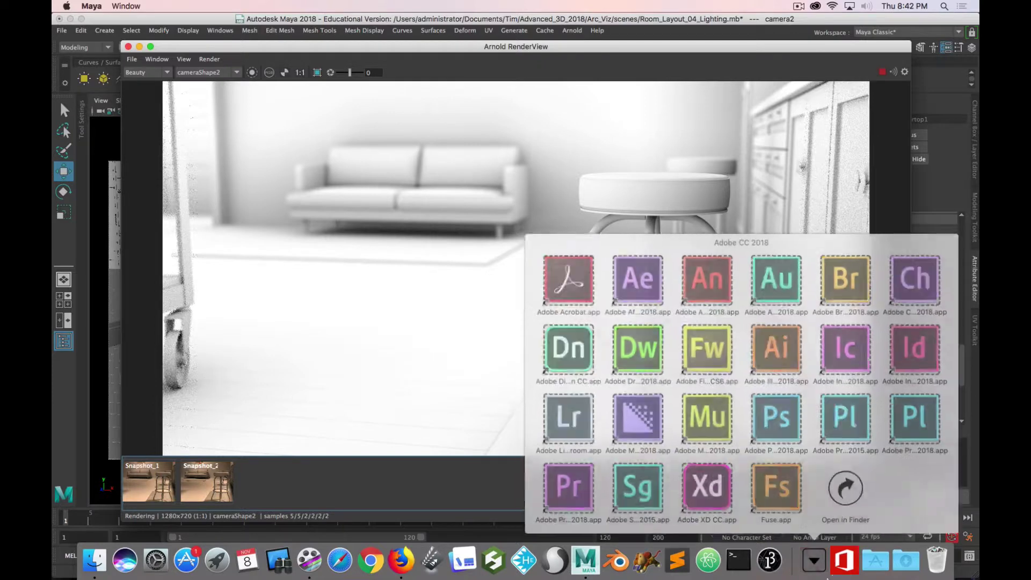
pyautogui.click(777, 415)
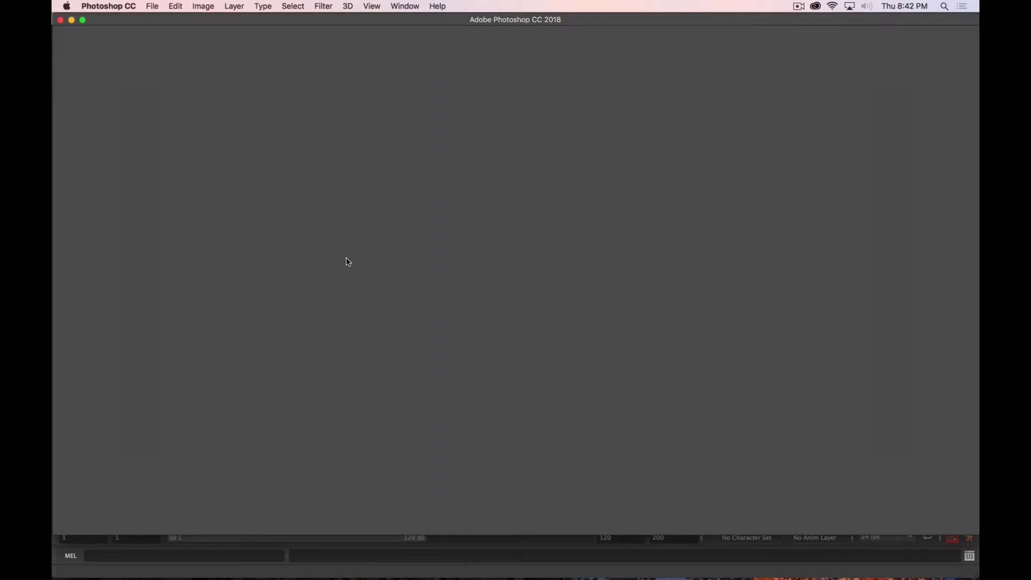
pyautogui.press('super+Tab')
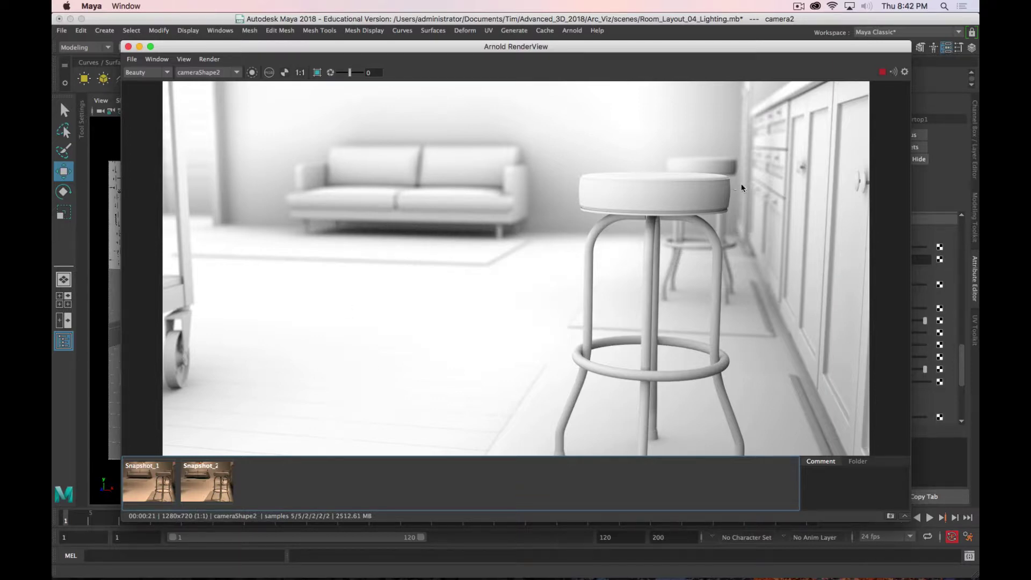
# Save the depth-of-field occlusion render to the images folder as Stool_DoF_AO.jpeg
pyautogui.moveTo(767, 50); pyautogui.dragTo(591, 57)
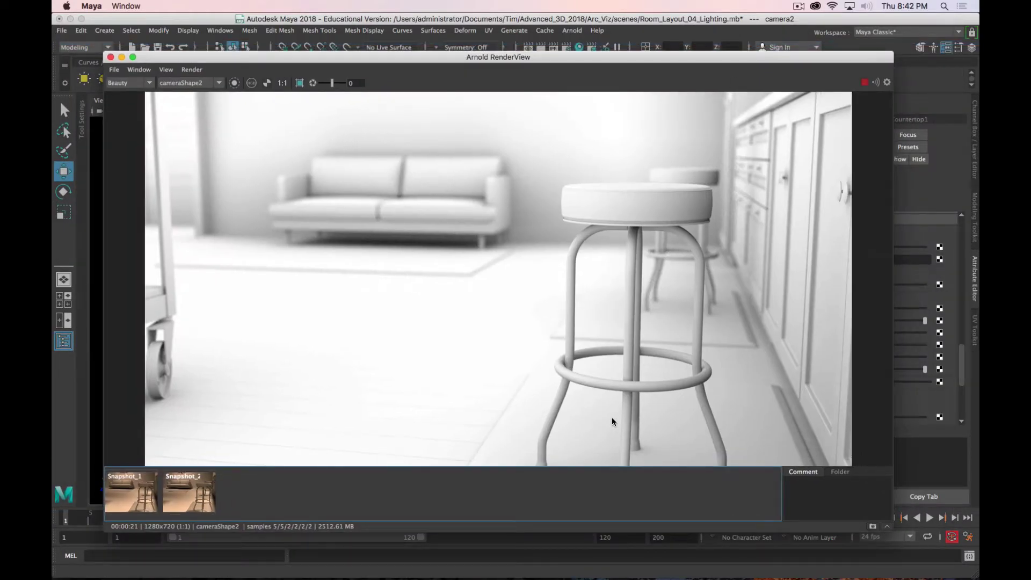
pyautogui.click(114, 69)
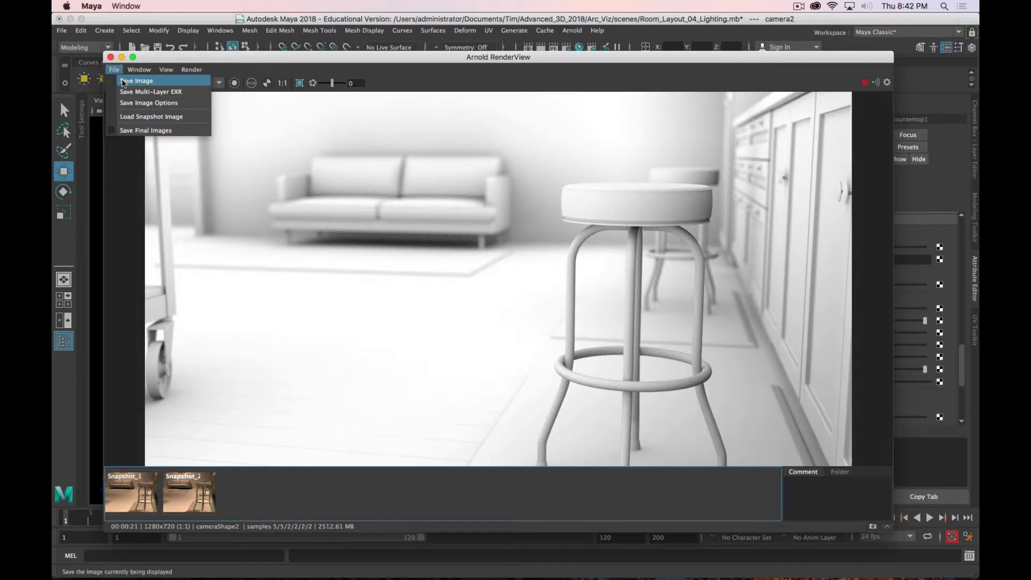
pyautogui.click(127, 81)
pyautogui.click(454, 219)
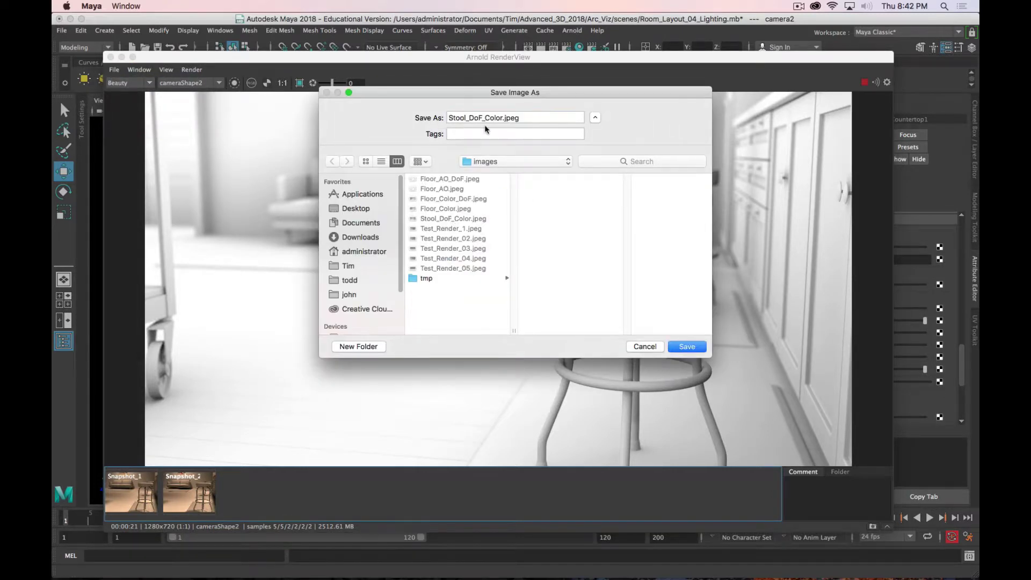
pyautogui.moveTo(485, 117); pyautogui.dragTo(498, 117)
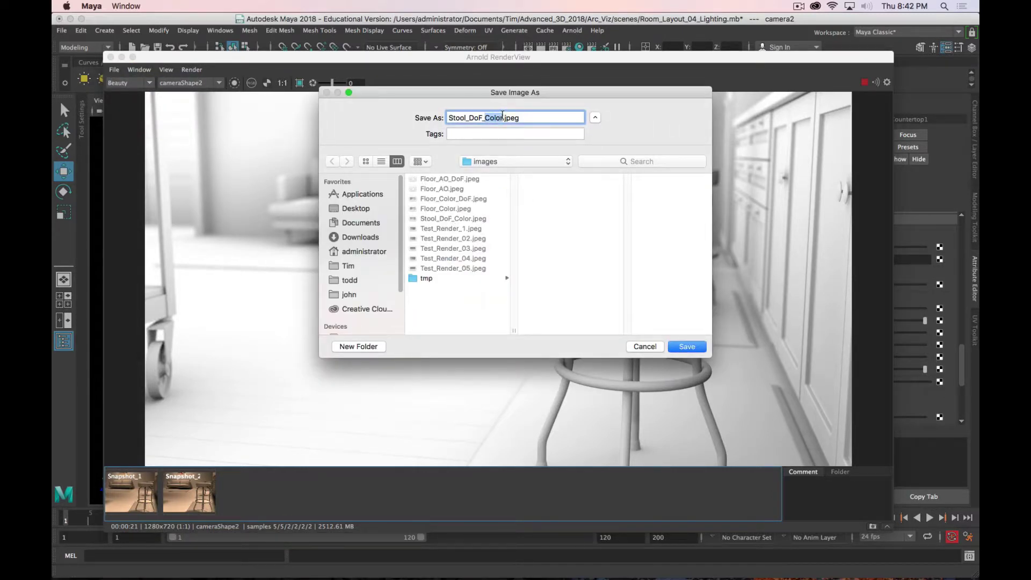
pyautogui.write('AO')
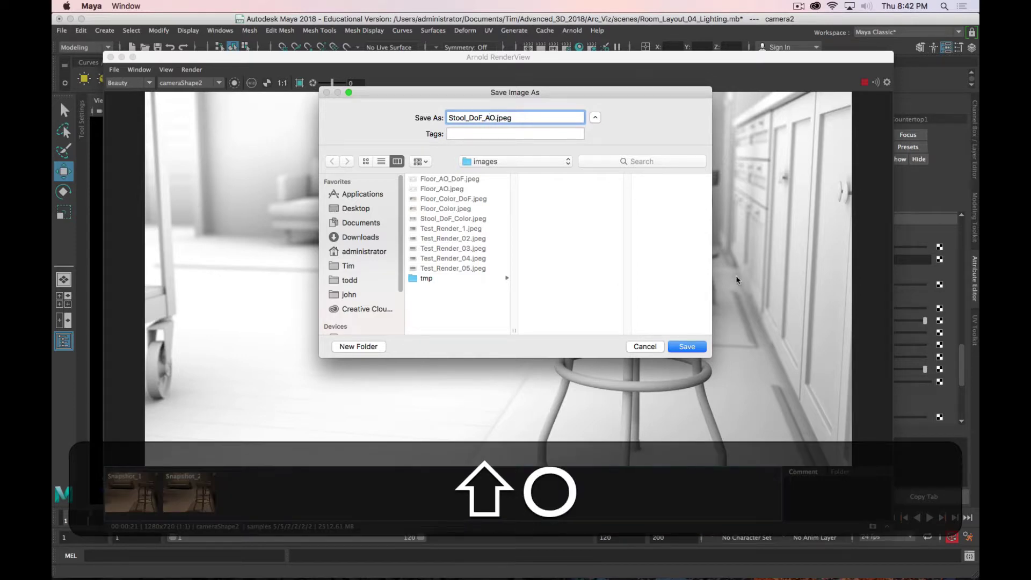
pyautogui.click(689, 345)
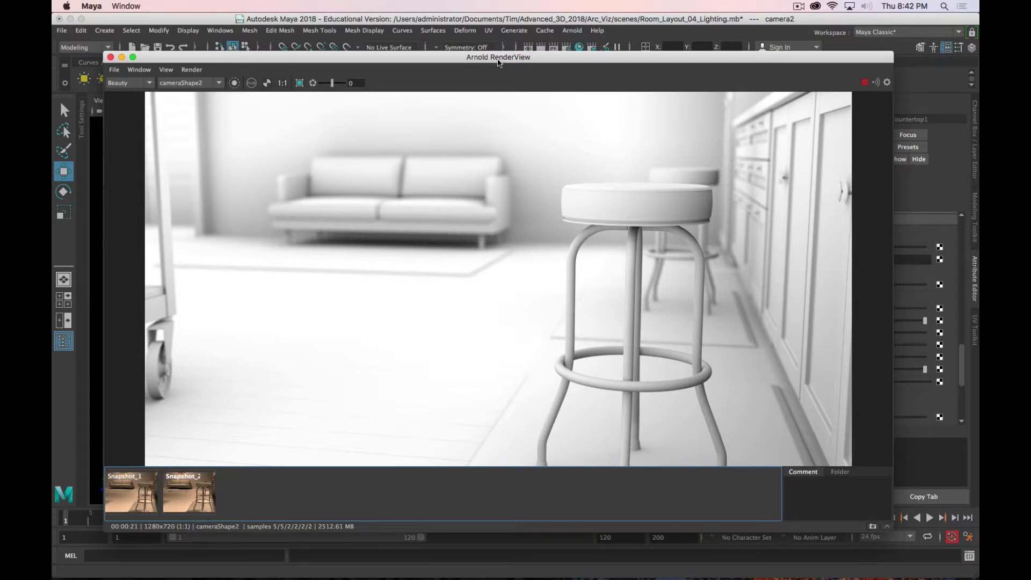
# Collapse the Occlusion_2 layer in Render Setup and keep that layer selected
pyautogui.moveTo(498, 61); pyautogui.dragTo(512, 55)
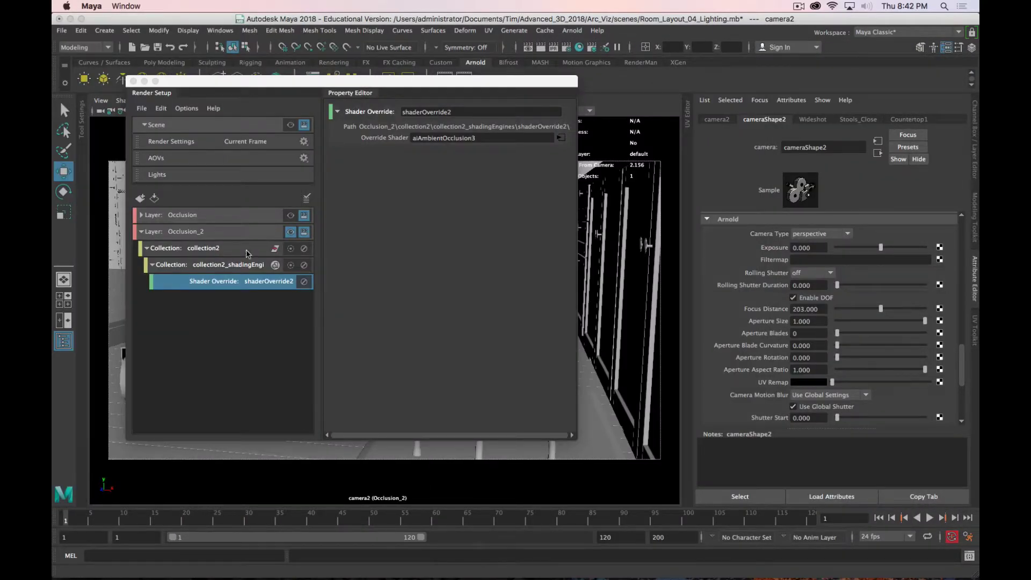
pyautogui.click(143, 232)
pyautogui.click(285, 232)
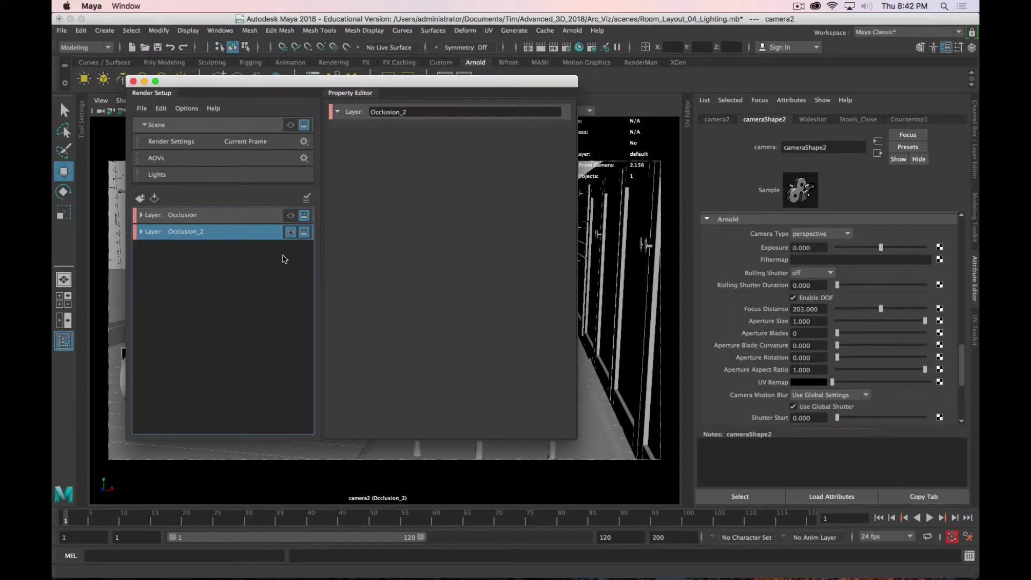
pyautogui.rightClick(240, 234)
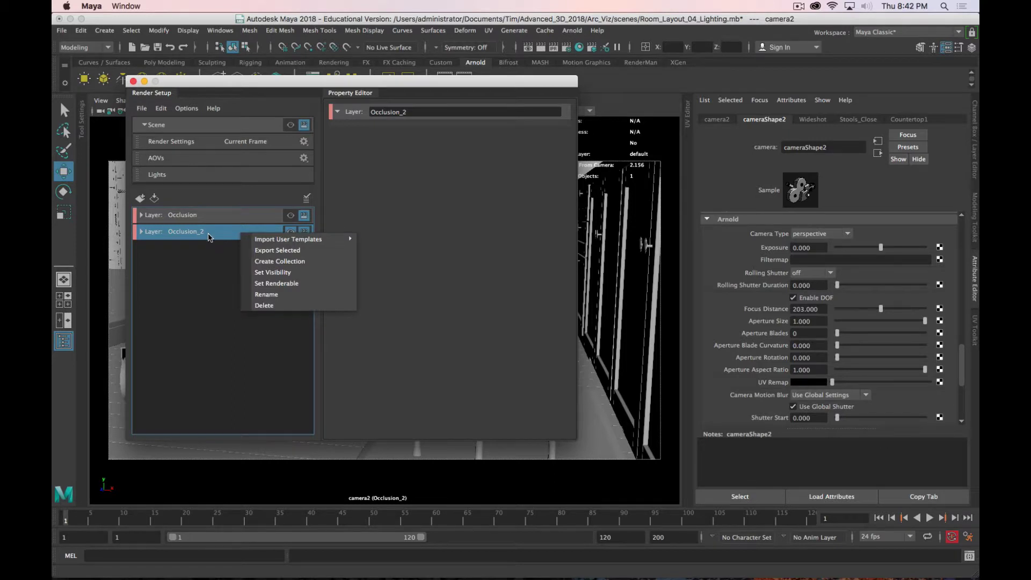
pyautogui.click(209, 282)
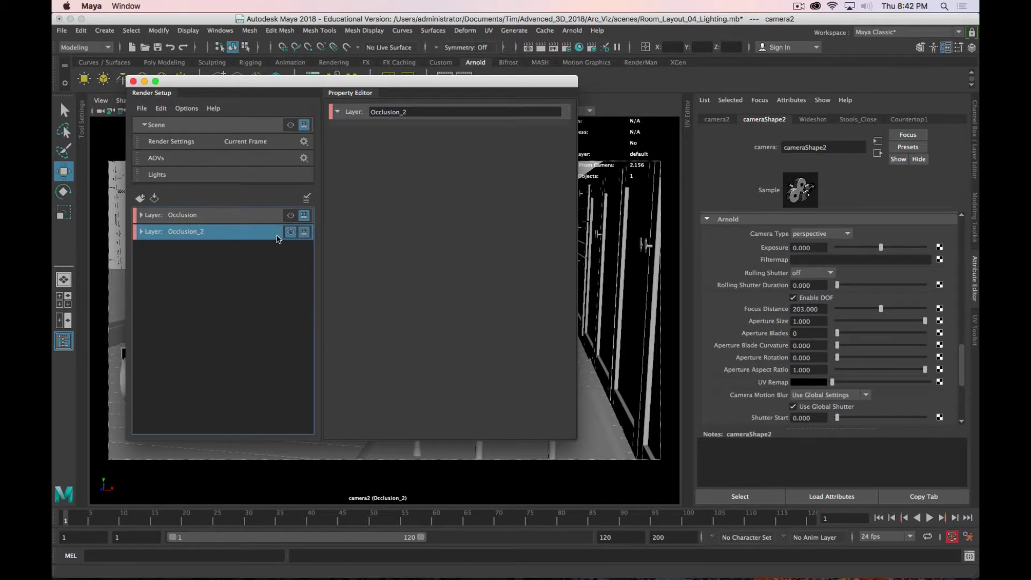
# Make the master scene layer visible in Render Setup and add a new render layer named Wireframe
pyautogui.click(141, 231)
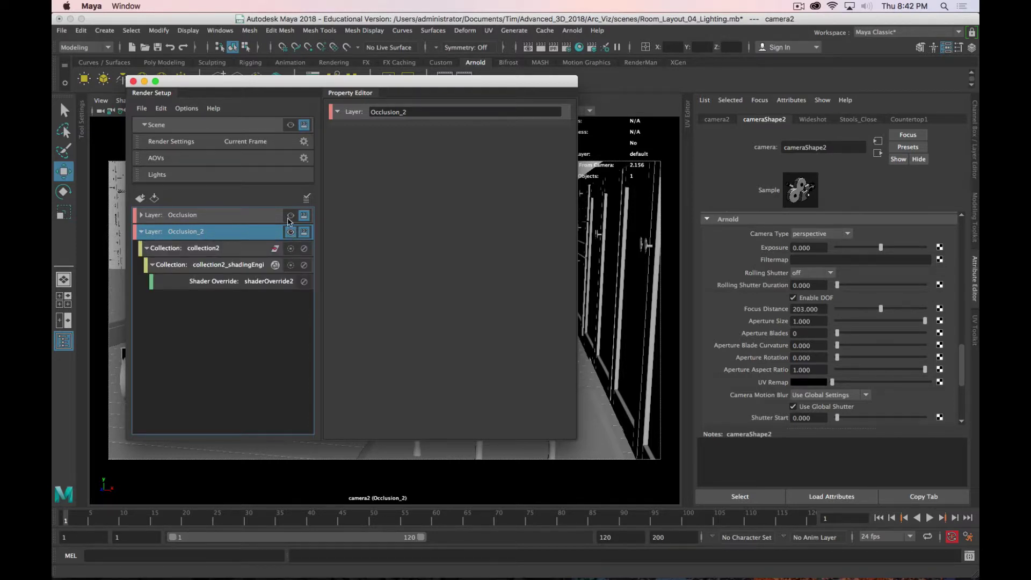
pyautogui.moveTo(290, 231); pyautogui.dragTo(292, 309)
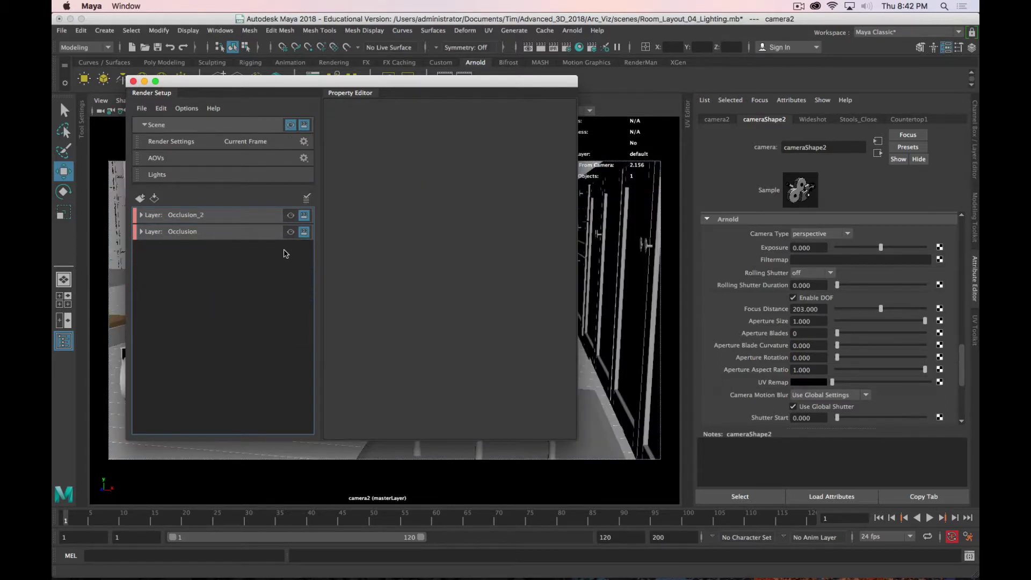
pyautogui.click(141, 198)
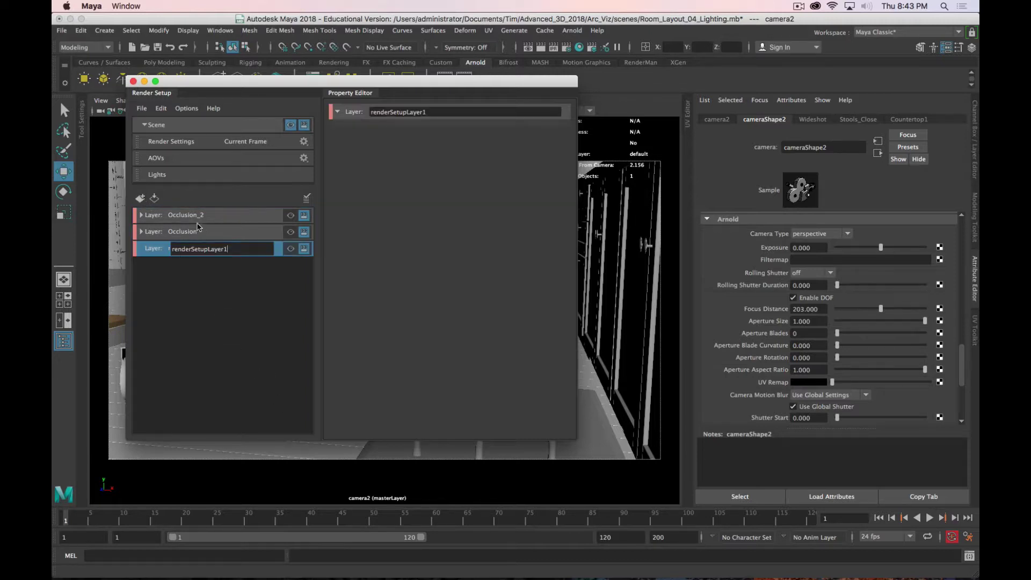
pyautogui.doubleClick(238, 248)
pyautogui.write('W')
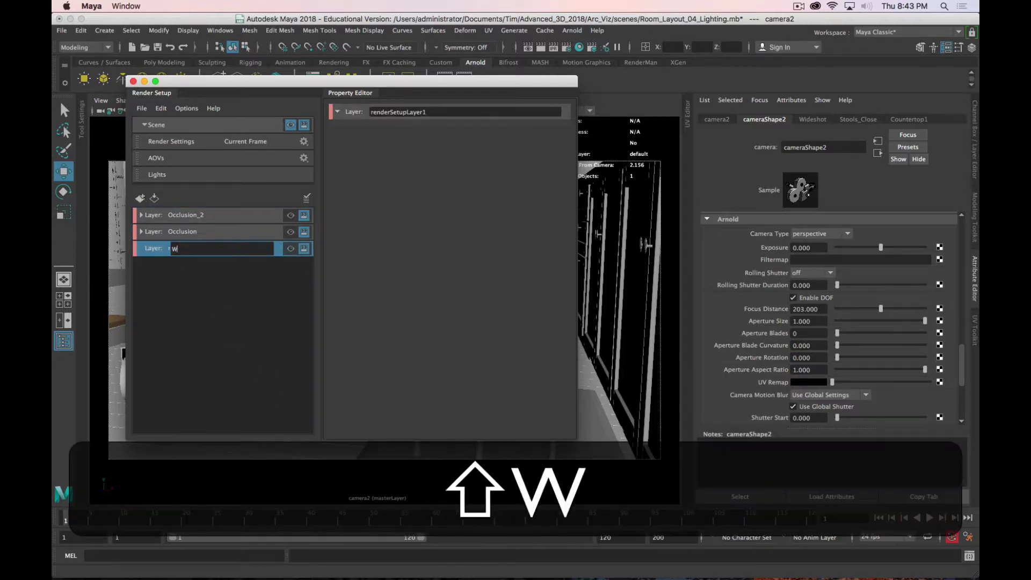
pyautogui.write('ireframe')
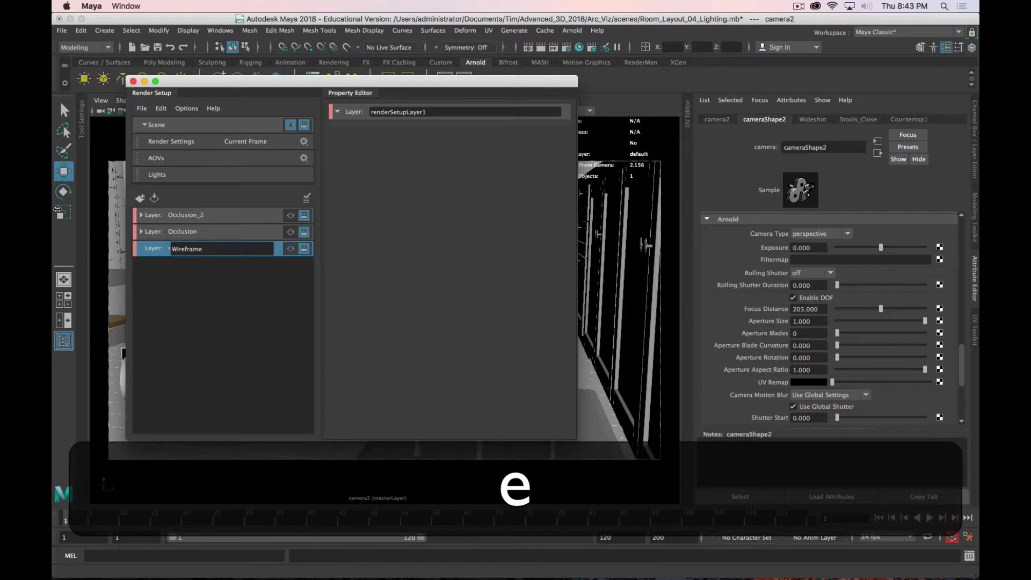
pyautogui.press('Return')
# Create a collection in the Wireframe layer and select a wood floor section in the scene for it
pyautogui.rightClick(207, 249)
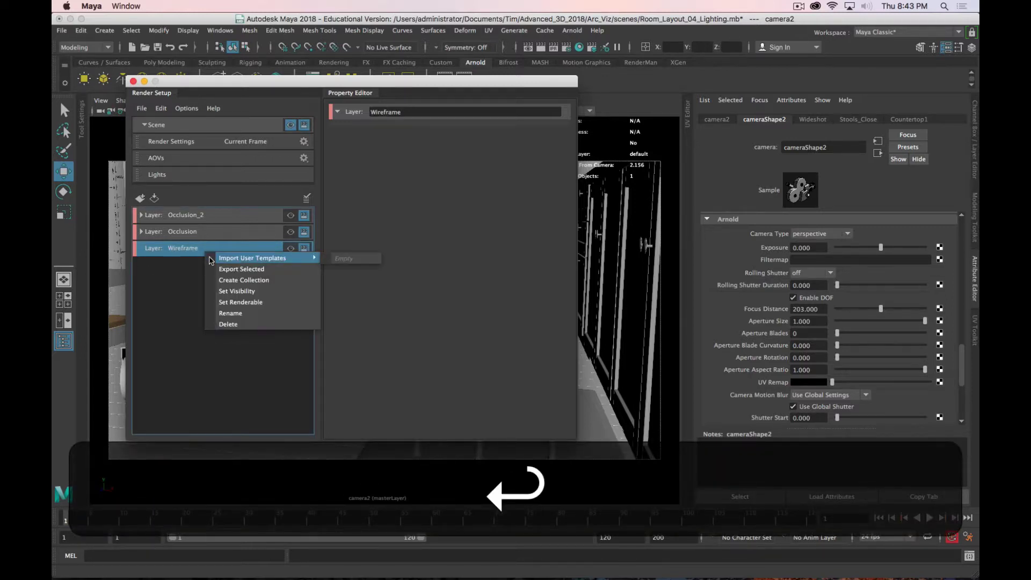
pyautogui.click(269, 280)
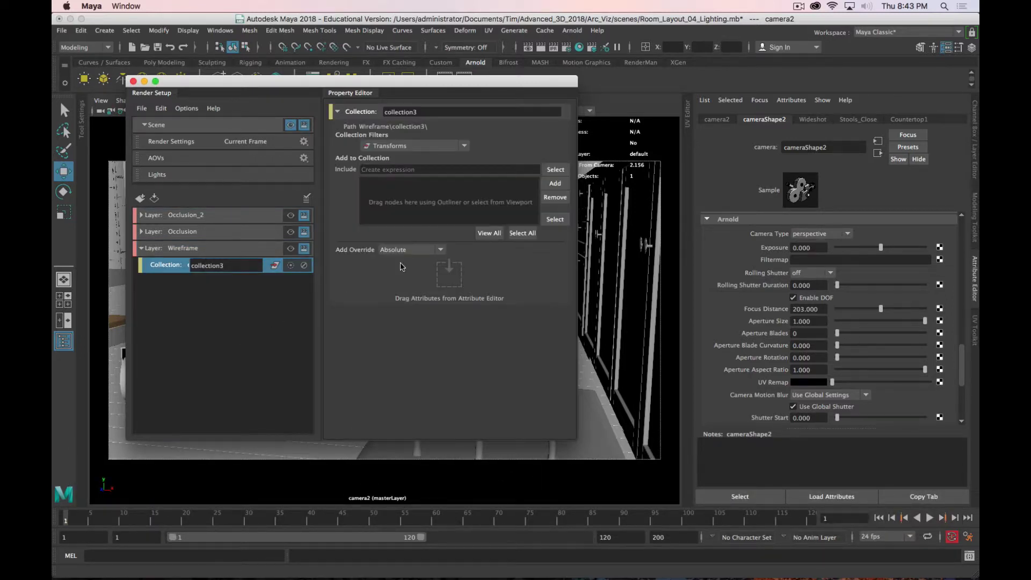
pyautogui.press('Return')
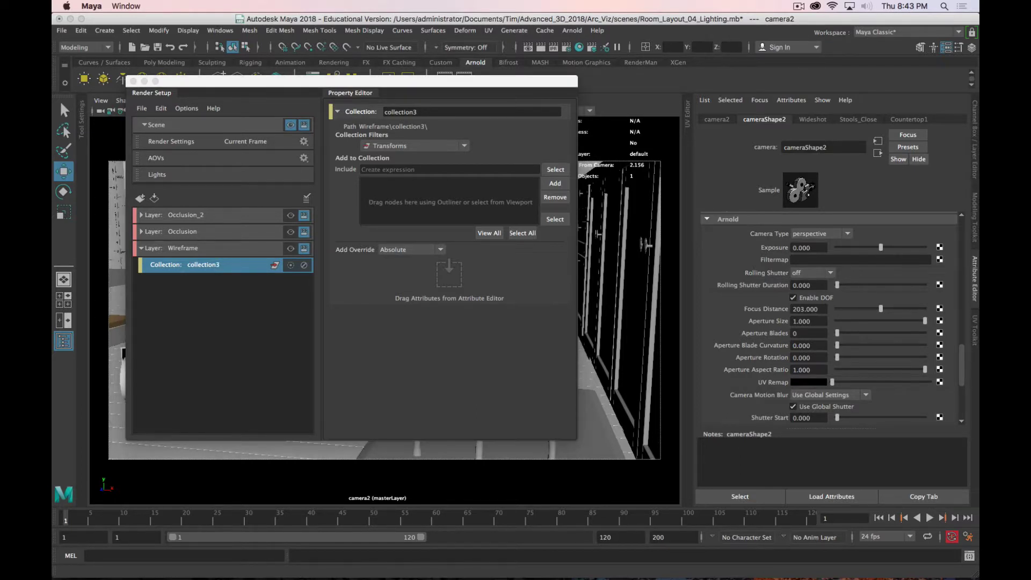
pyautogui.click(510, 450)
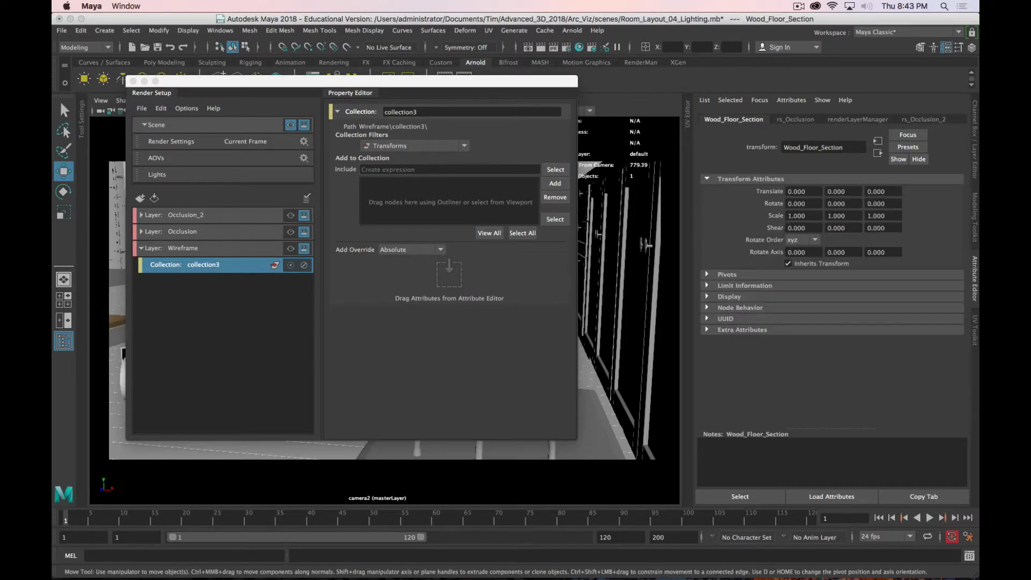
pyautogui.press('shift')
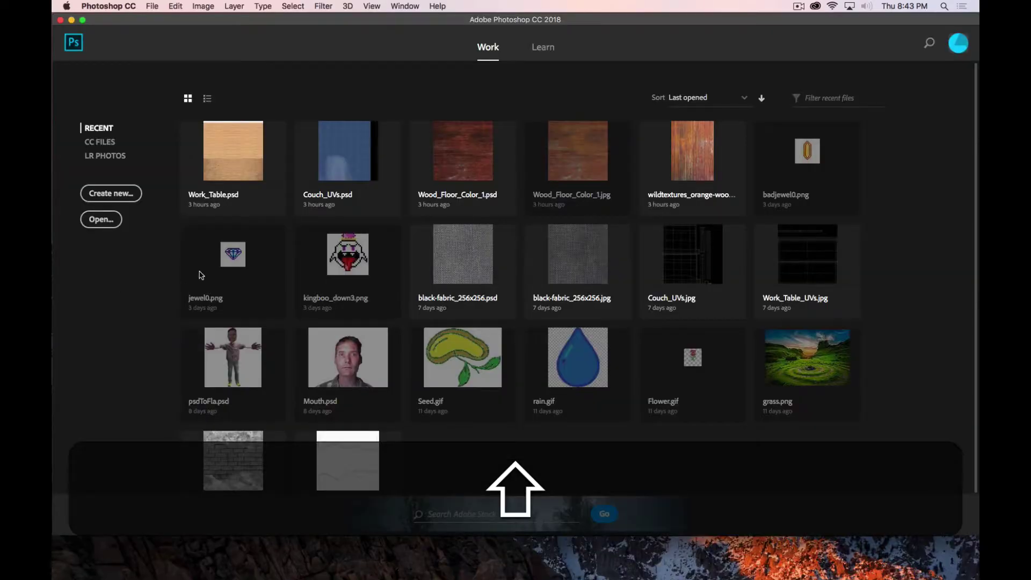
# Switch back to Maya and reopen the recent scene Room_Layout_04_Lighting.mb without saving changes
pyautogui.press('super+Tab')
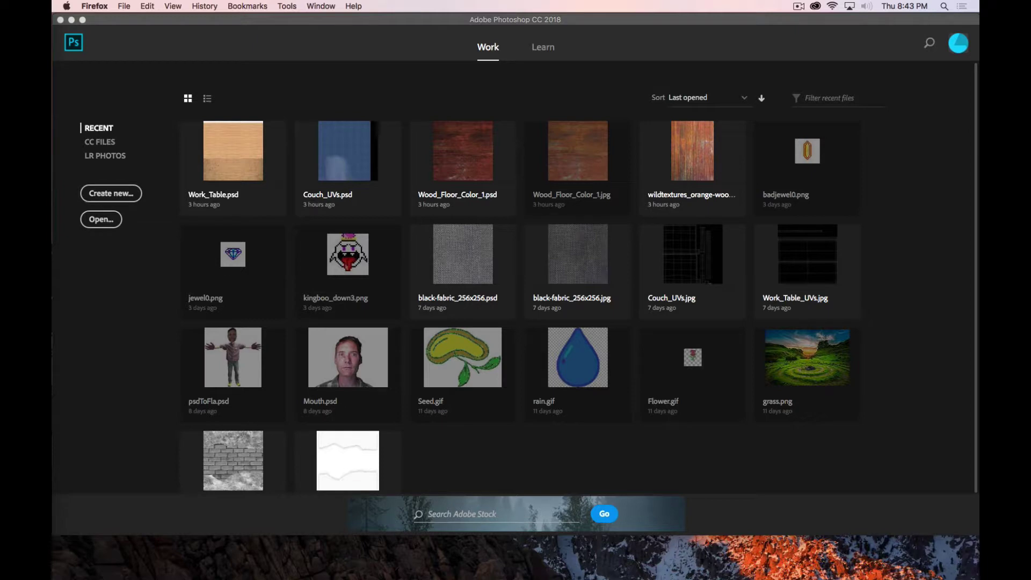
pyautogui.press('super+Tab')
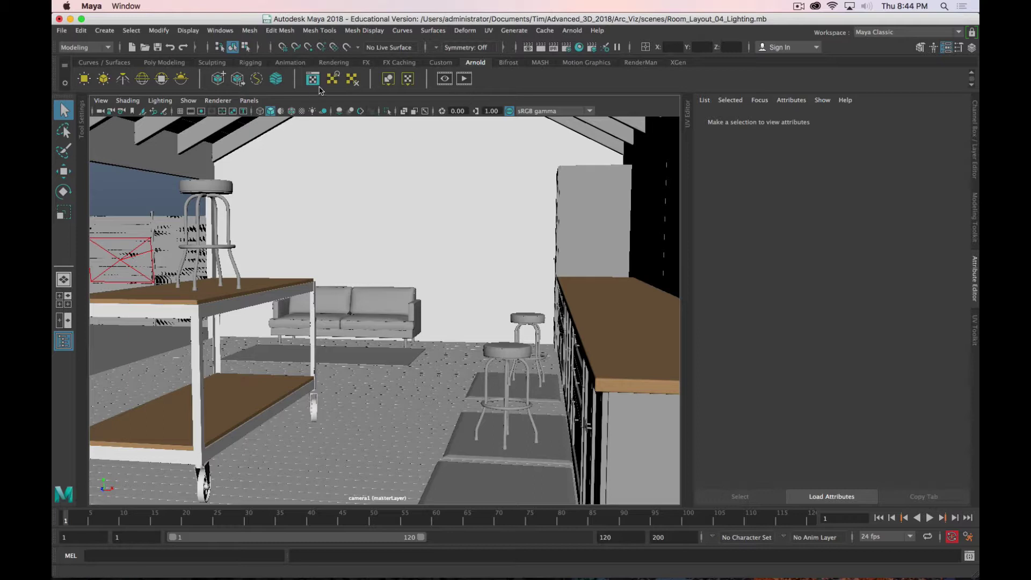
pyautogui.click(62, 32)
pyautogui.moveTo(168, 400)
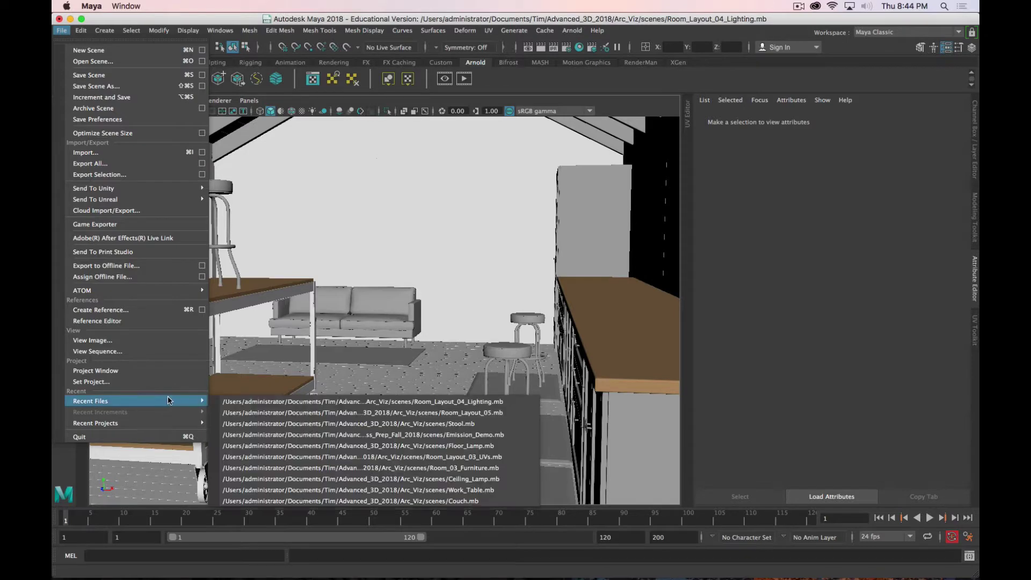
pyautogui.click(409, 402)
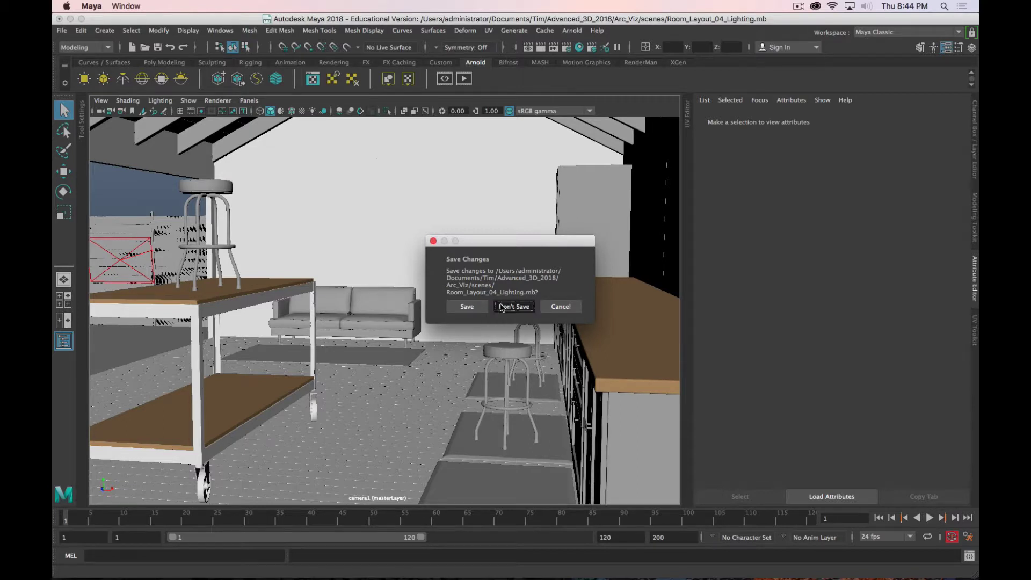
pyautogui.click(506, 307)
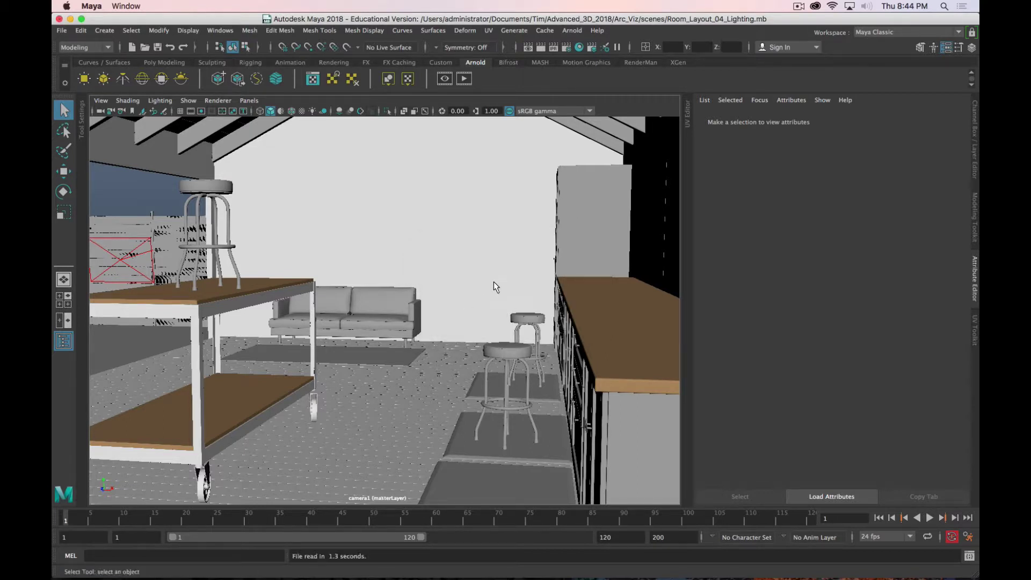
# Open Render Setup for the reopened room scene and add a render layer named Wireframe
pyautogui.press('alt')
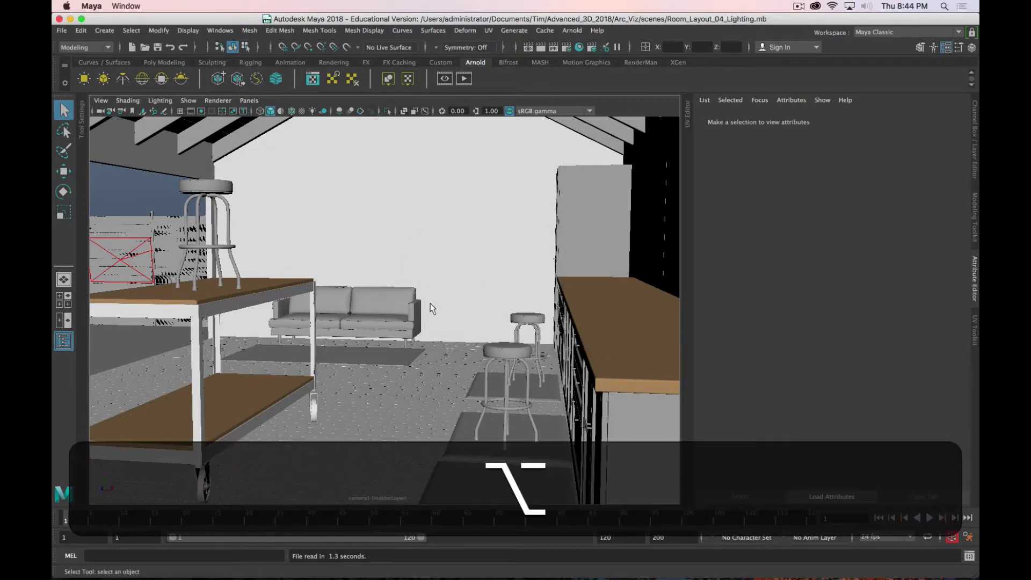
pyautogui.keyDown('alt'); pyautogui.moveTo(425, 319); pyautogui.dragTo(315, 154); pyautogui.keyUp('alt')
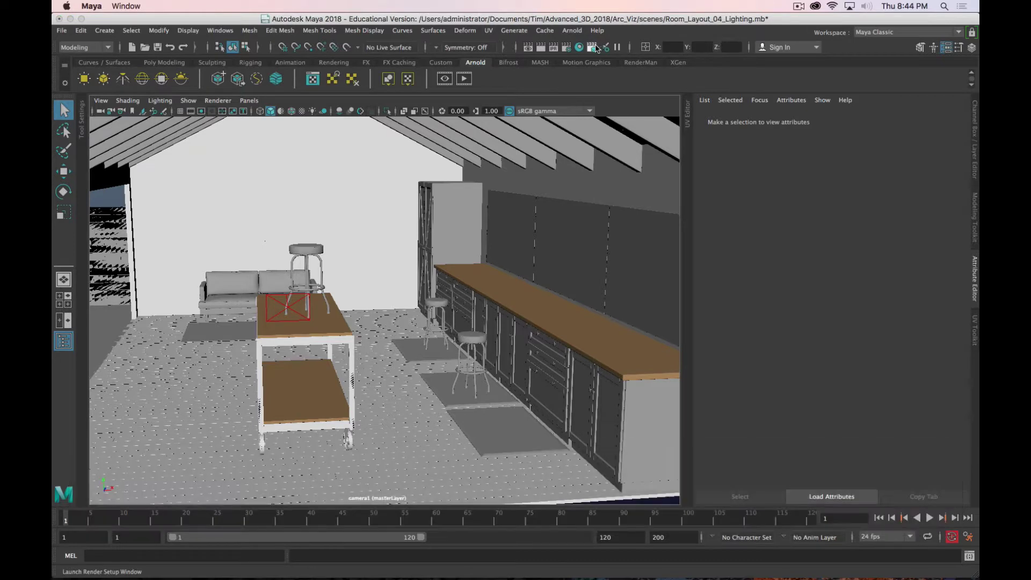
pyautogui.click(591, 48)
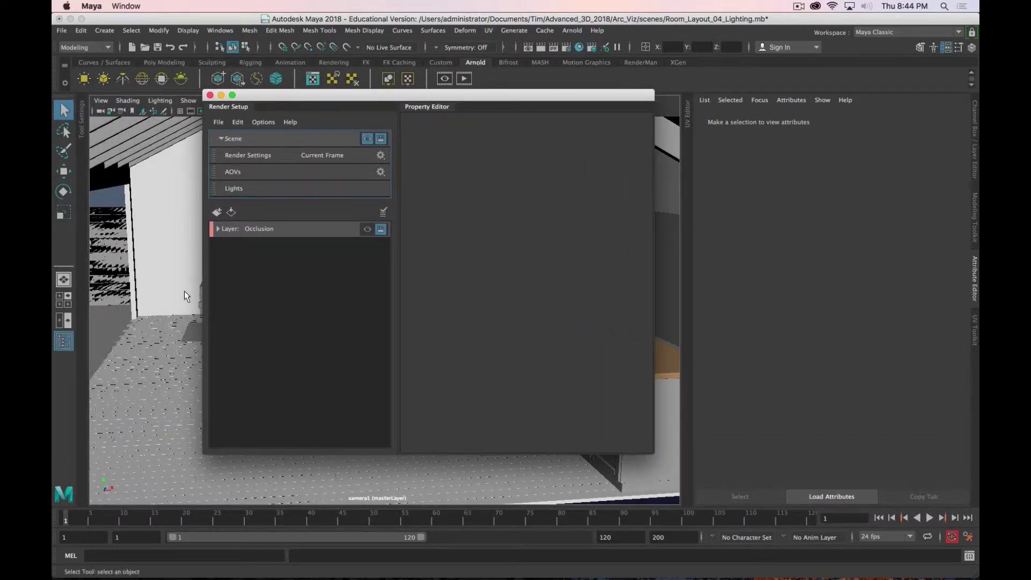
pyautogui.click(217, 212)
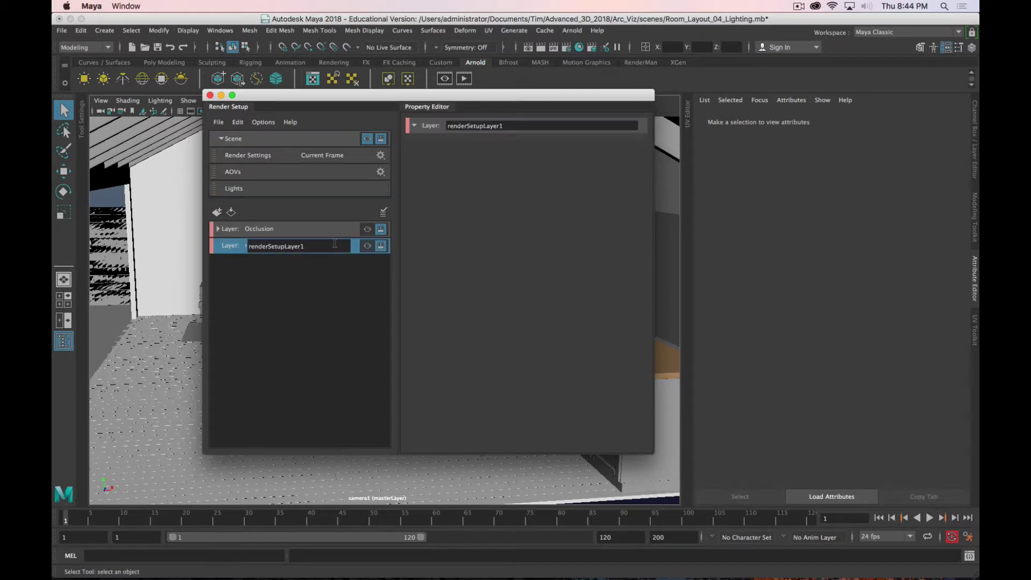
pyautogui.press('super+a')
pyautogui.write('Wi')
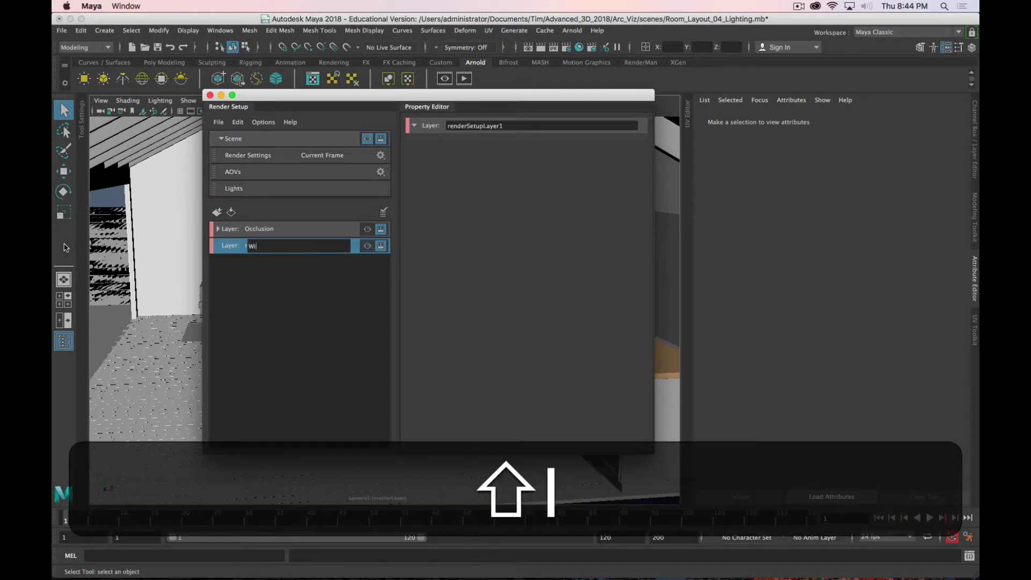
pyautogui.write('reframe')
pyautogui.press('Return')
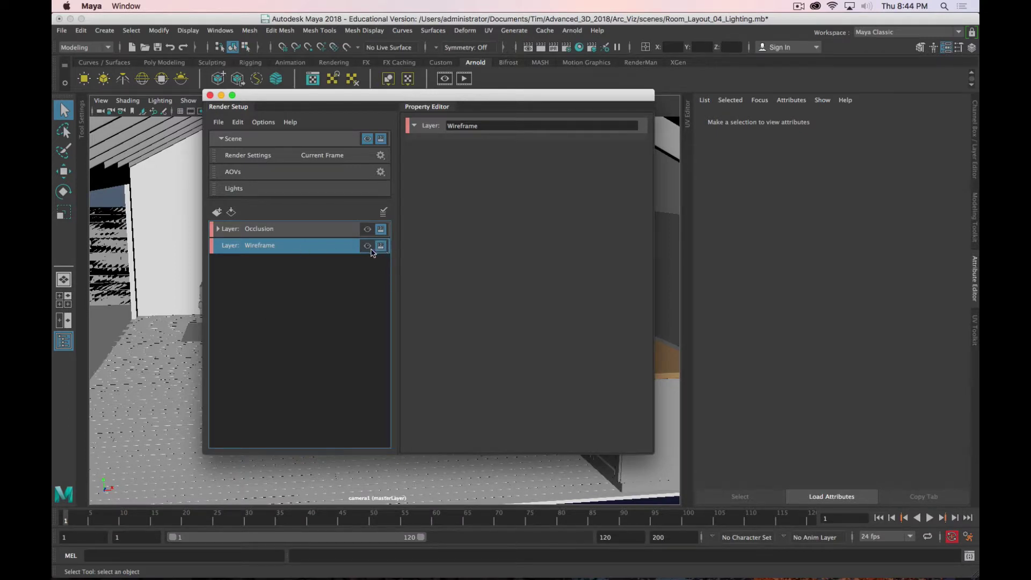
# Create a collection in the Wireframe layer and add all objects from Wood_Floor_Section through Poster_1 to it
pyautogui.rightClick(305, 252)
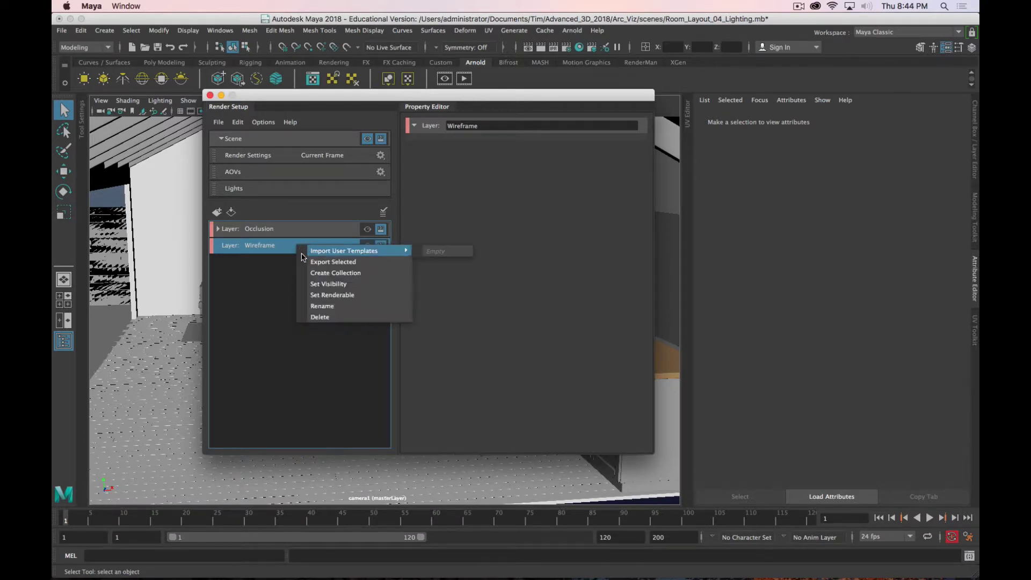
pyautogui.click(349, 274)
pyautogui.click(64, 341)
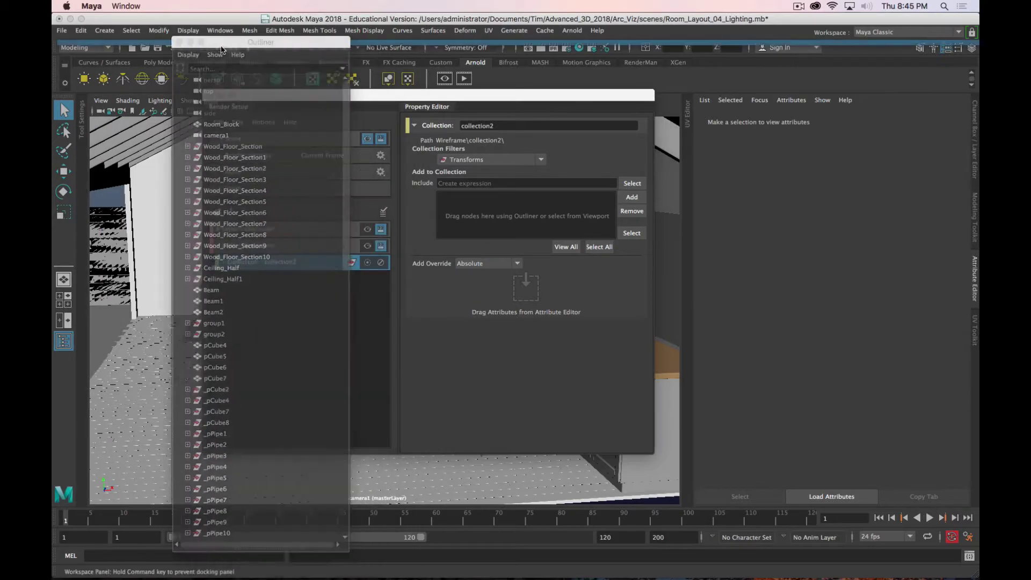
pyautogui.click(221, 149)
pyautogui.scroll(-15, 227, 256)
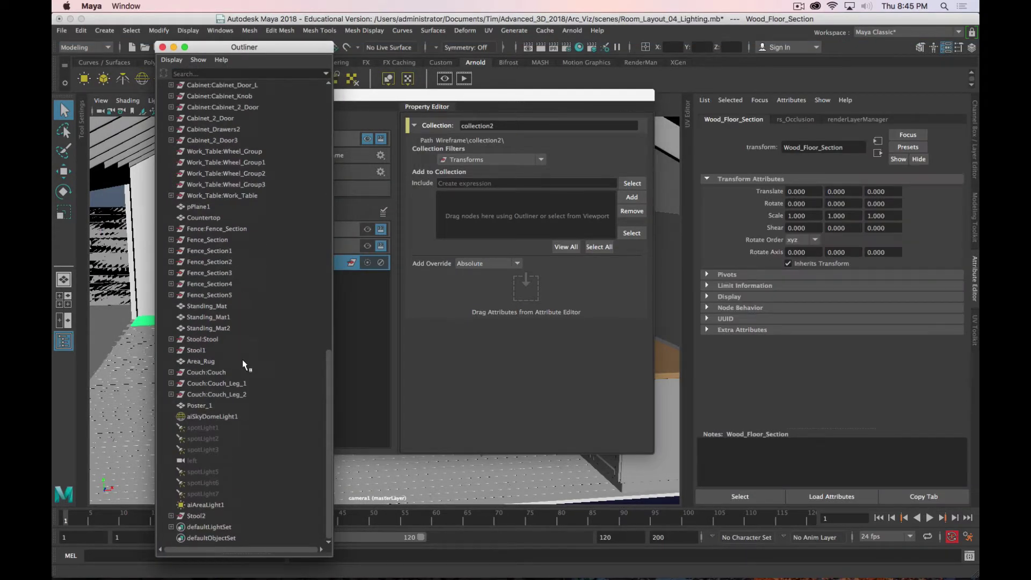
pyautogui.keyDown('shift'); pyautogui.click(204, 405); pyautogui.keyUp('shift')
pyautogui.moveTo(213, 337); pyautogui.dragTo(435, 228)
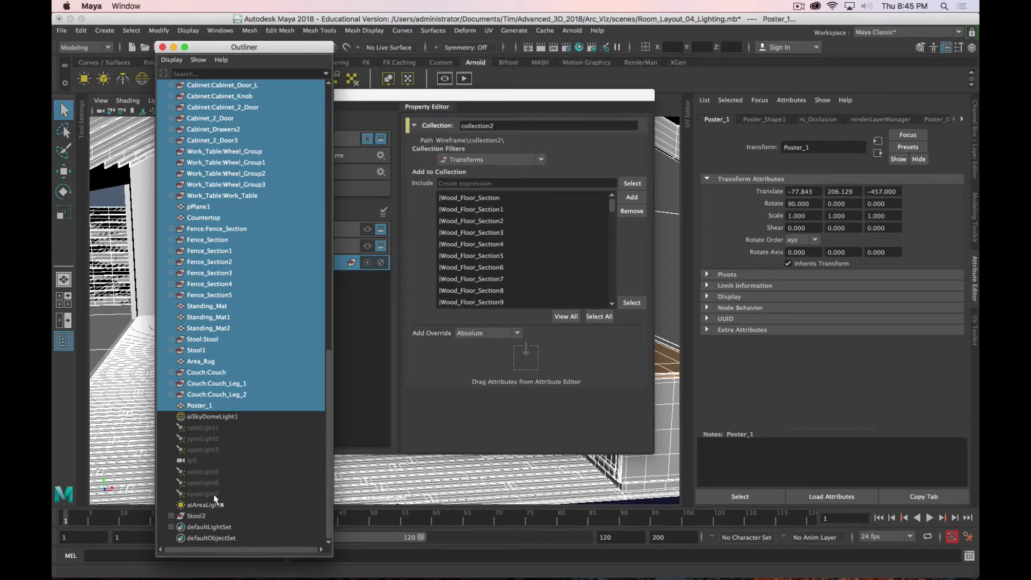
# Add Stool2 and Room_Block to the Wireframe layer's collection and close the Outliner
pyautogui.moveTo(206, 515); pyautogui.dragTo(526, 303)
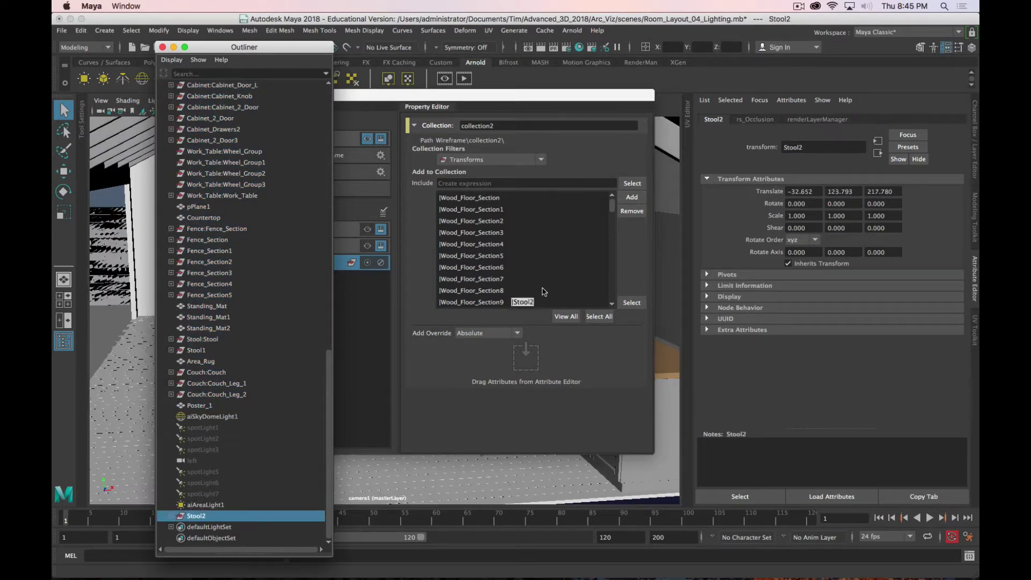
pyautogui.scroll(15, 258, 268)
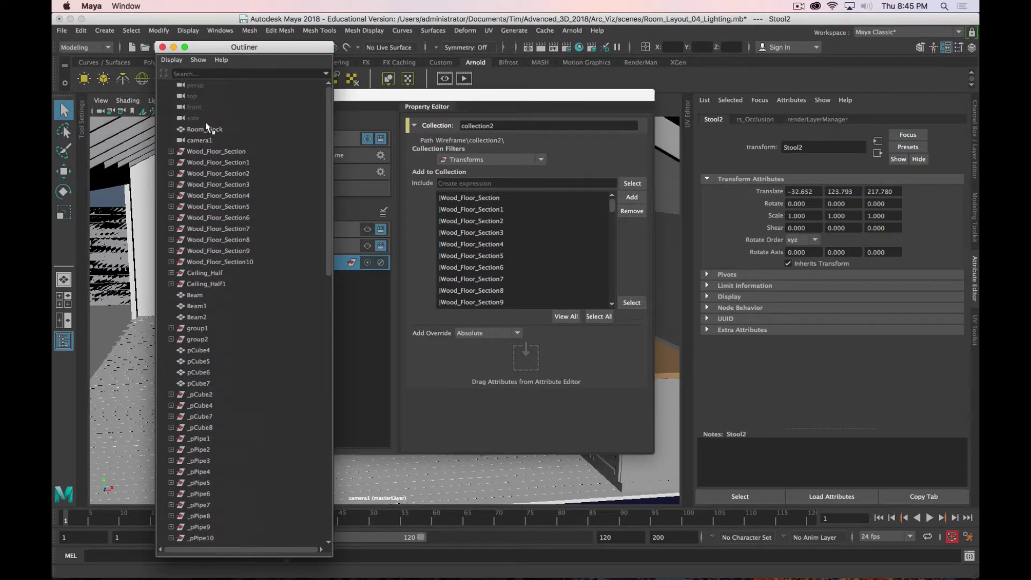
pyautogui.moveTo(205, 129); pyautogui.dragTo(529, 249)
pyautogui.scroll(-5, 544, 272)
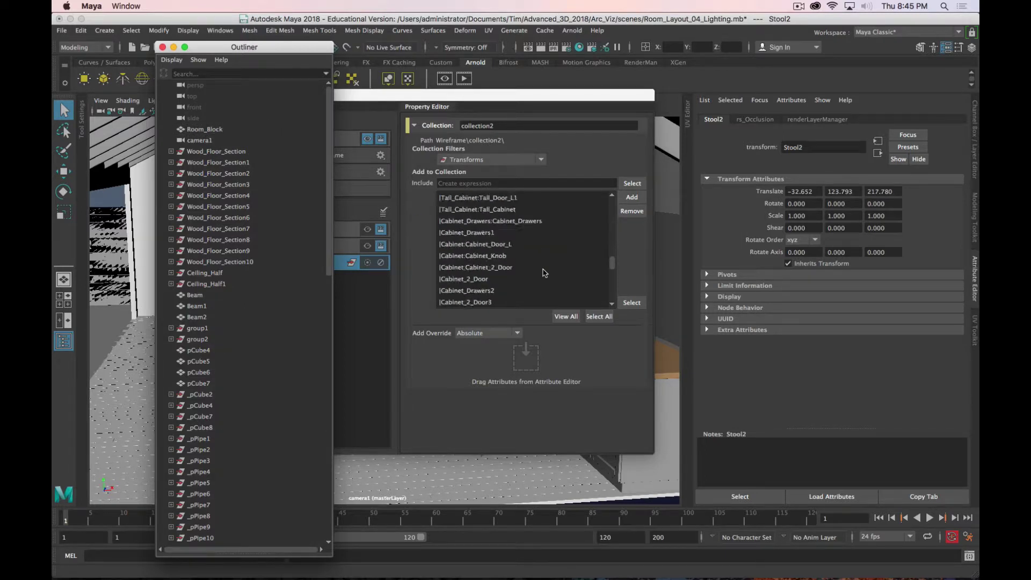
pyautogui.scroll(-5, 545, 272)
pyautogui.click(162, 47)
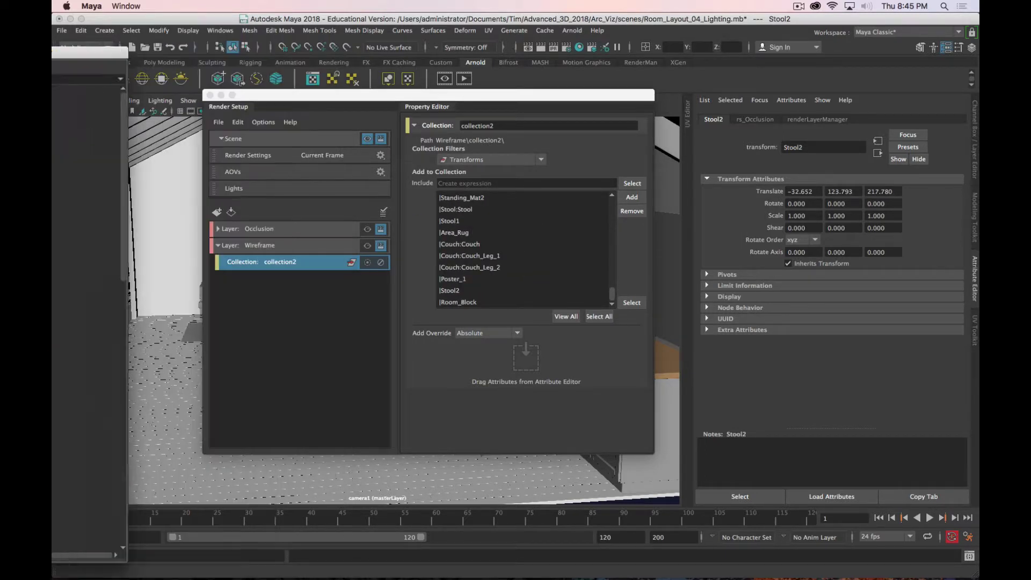
# Create a shader override on the Wireframe layer's collection and assign an Arnold aiWireframe shader to it
pyautogui.rightClick(276, 270)
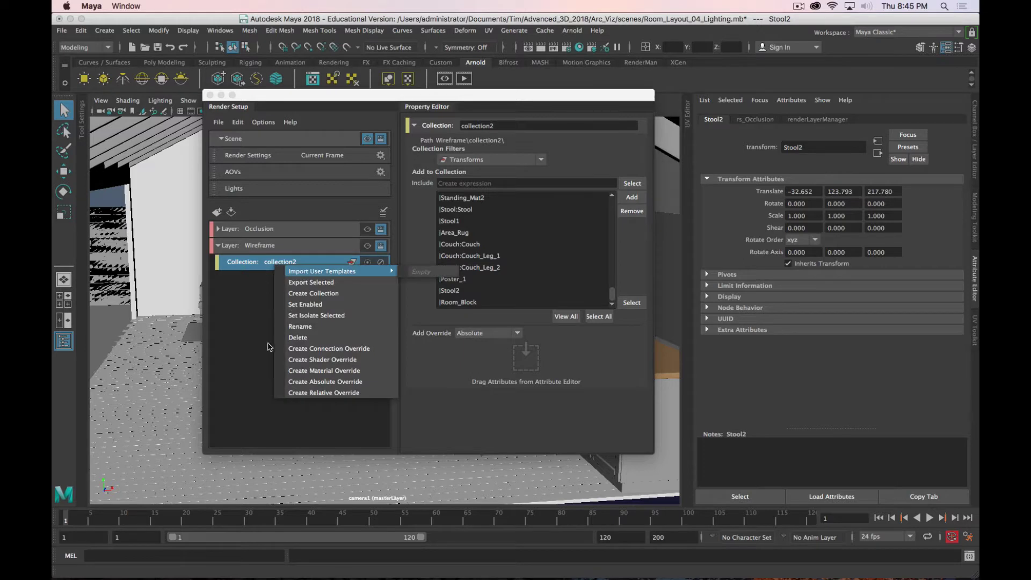
pyautogui.click(342, 360)
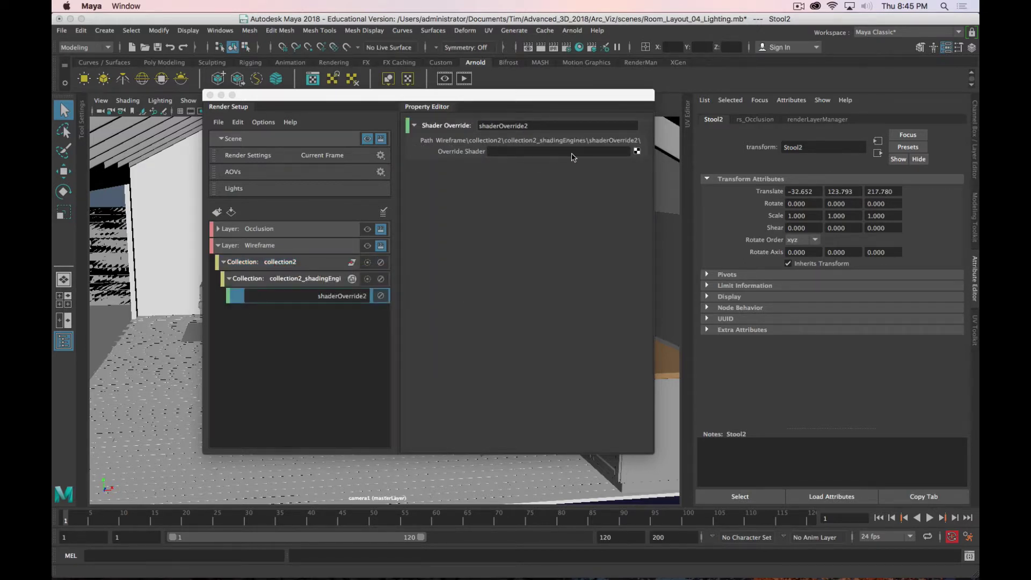
pyautogui.click(637, 152)
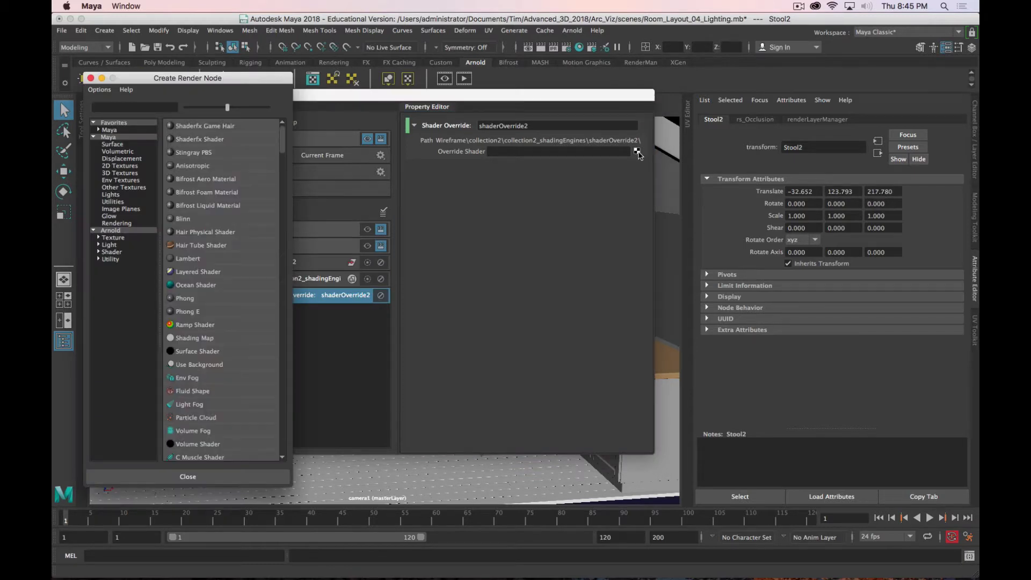
pyautogui.click(120, 252)
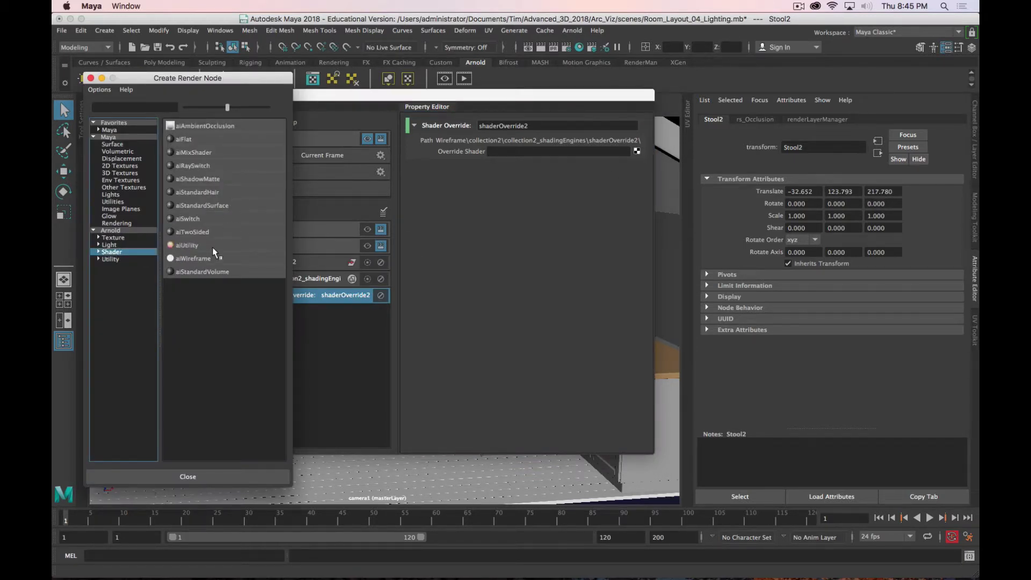
pyautogui.click(199, 260)
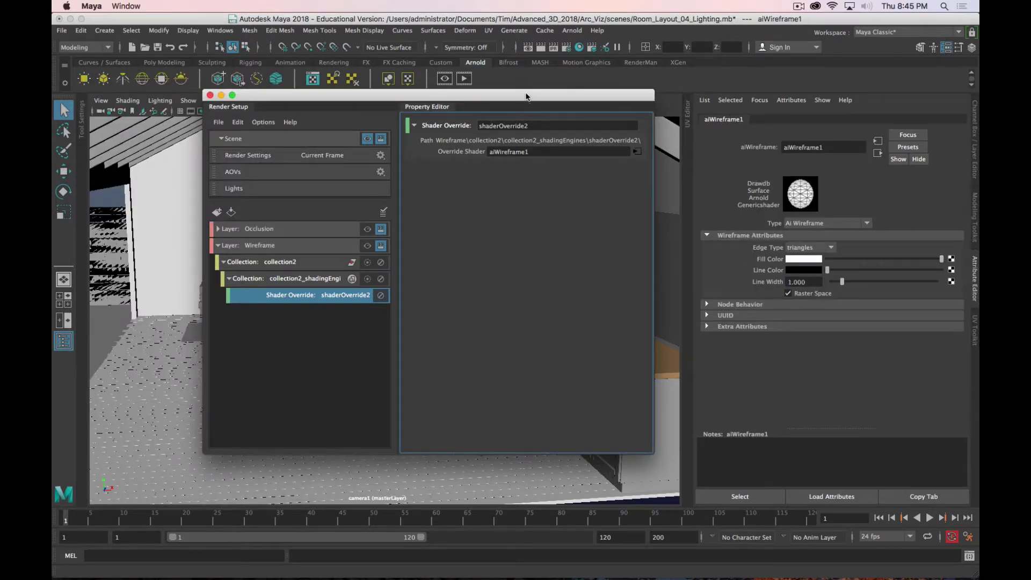
# Make the Wireframe layer the visible render layer
pyautogui.moveTo(528, 96); pyautogui.dragTo(562, 137)
pyautogui.click(402, 286)
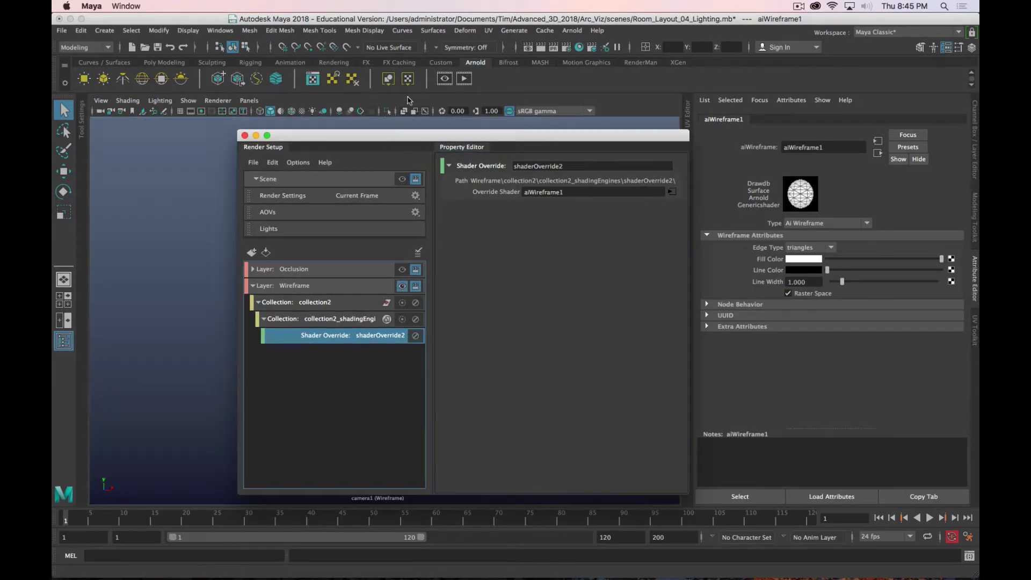
# Render the Wireframe layer in the Arnold RenderView and enlarge the render window to show the whole room
pyautogui.click(465, 81)
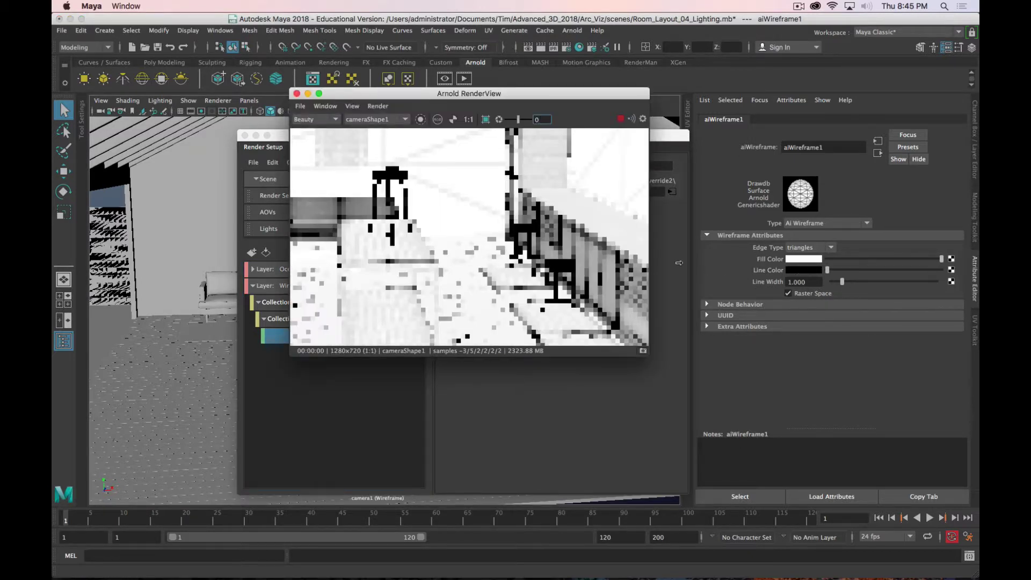
pyautogui.moveTo(456, 98); pyautogui.dragTo(279, 135)
pyautogui.click(336, 123)
pyautogui.click(341, 102)
pyautogui.moveTo(508, 391); pyautogui.dragTo(725, 542)
pyautogui.moveTo(422, 121); pyautogui.dragTo(395, 46)
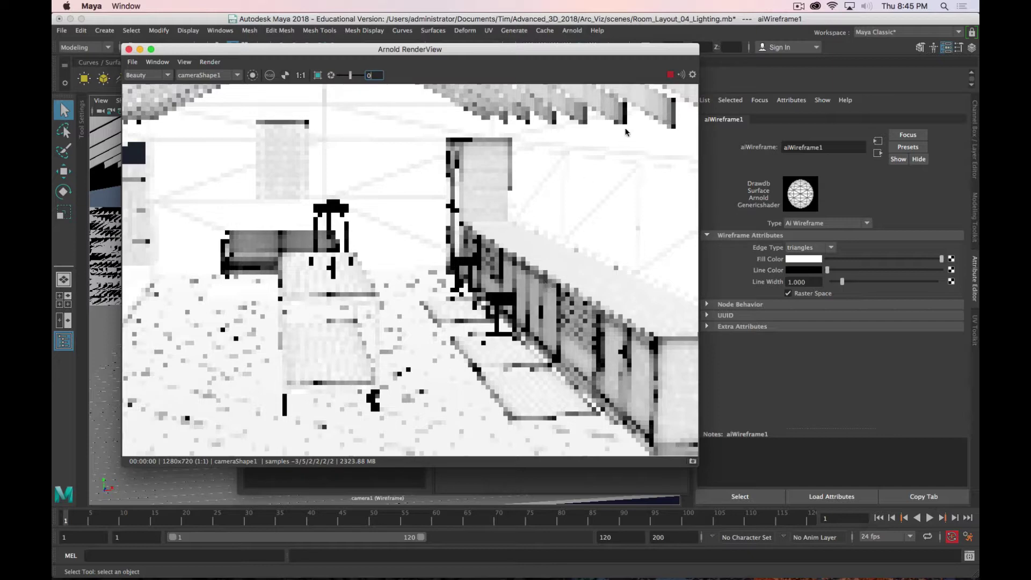
# Stop and restart the wireframe preview render, and close the render window
pyautogui.click(671, 75)
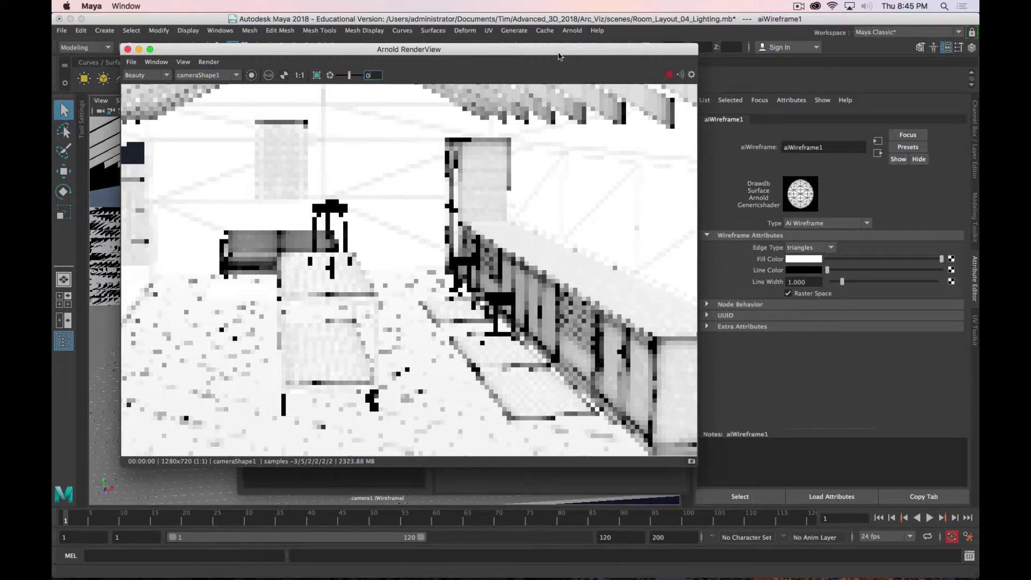
pyautogui.click(629, 79)
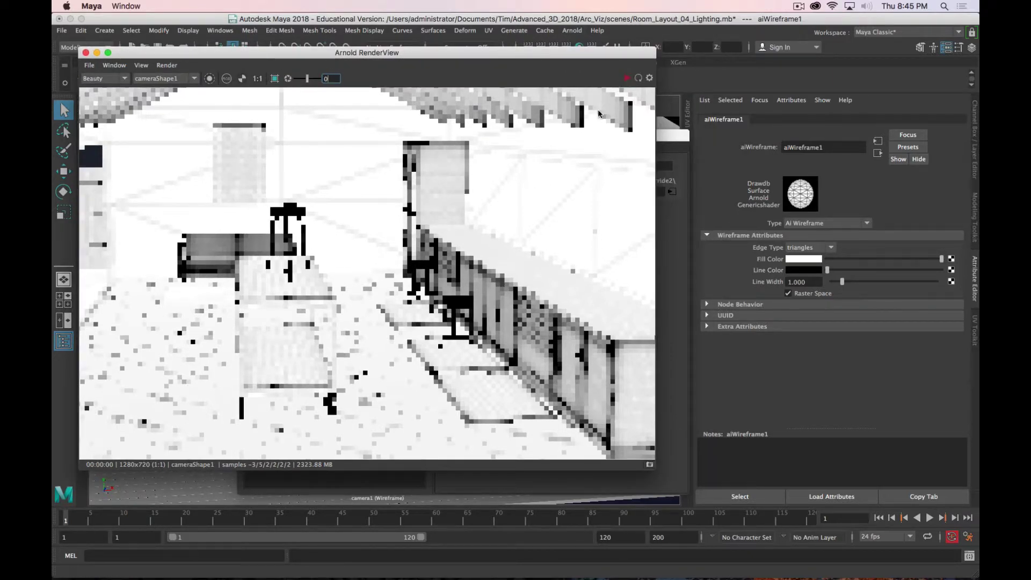
pyautogui.click(626, 78)
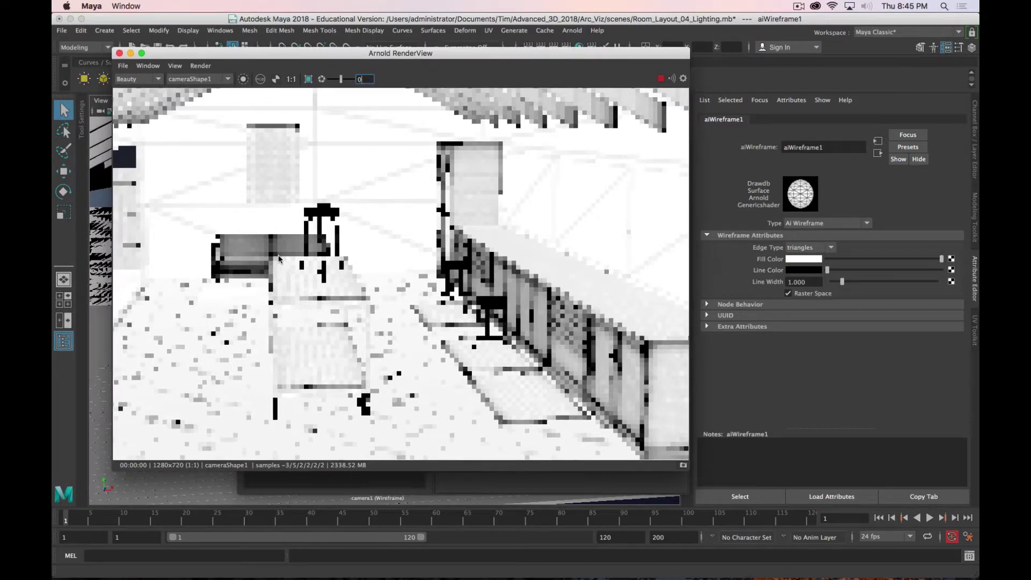
pyautogui.click(119, 54)
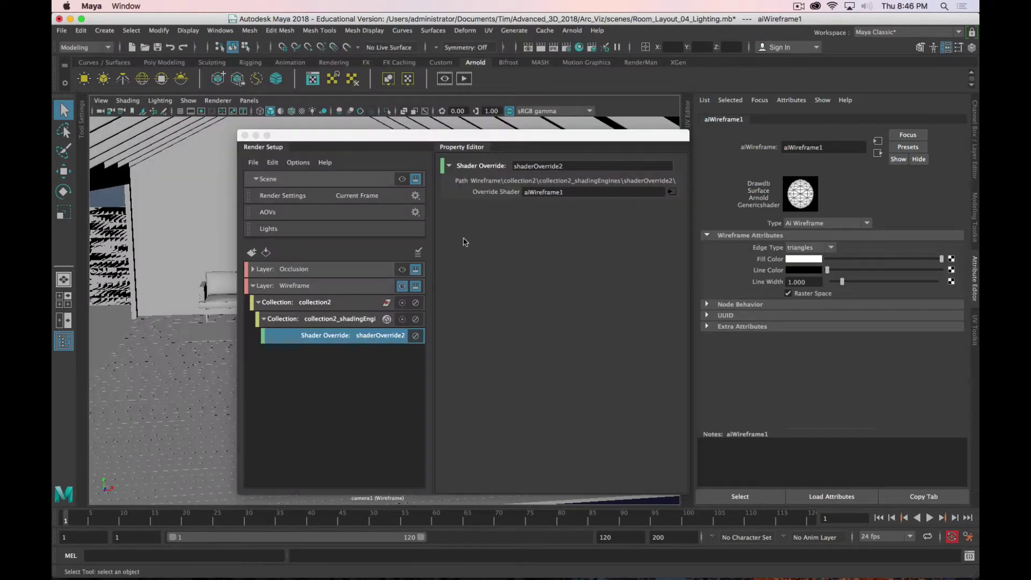
# Review the Wireframe layer's common output and Arnold sampling render settings, and close the settings
pyautogui.moveTo(511, 138); pyautogui.dragTo(393, 140)
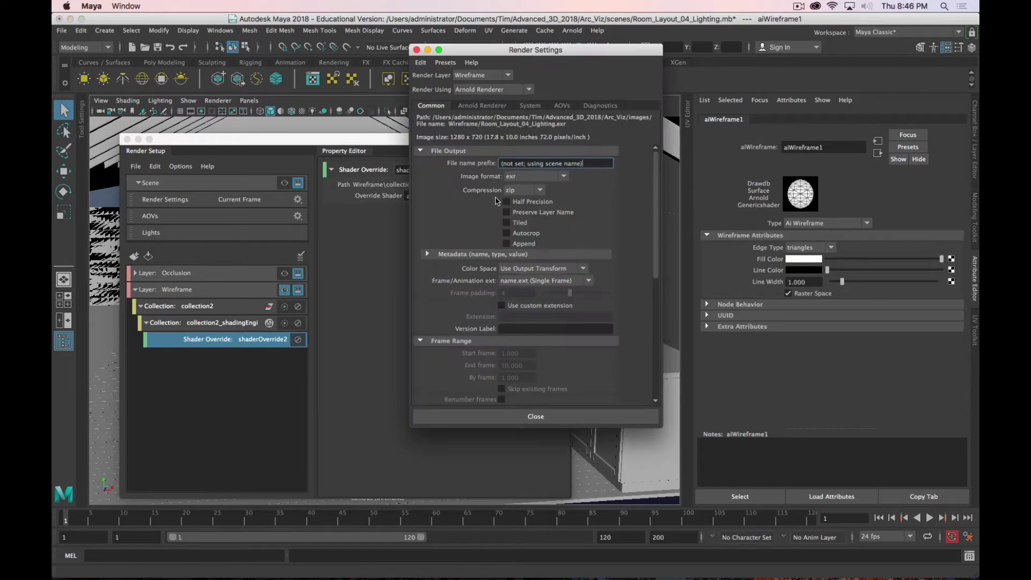
pyautogui.click(481, 106)
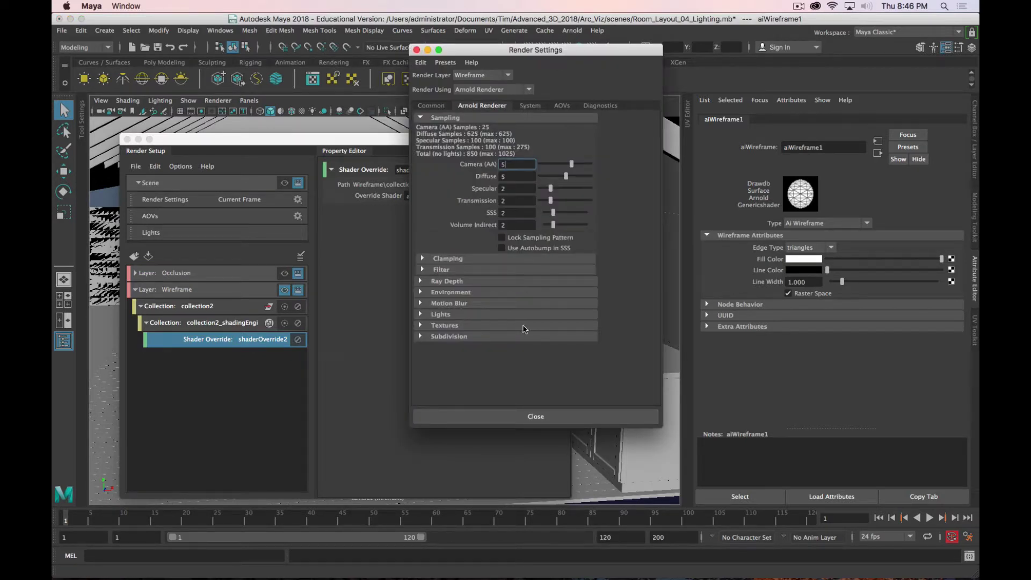
pyautogui.click(431, 106)
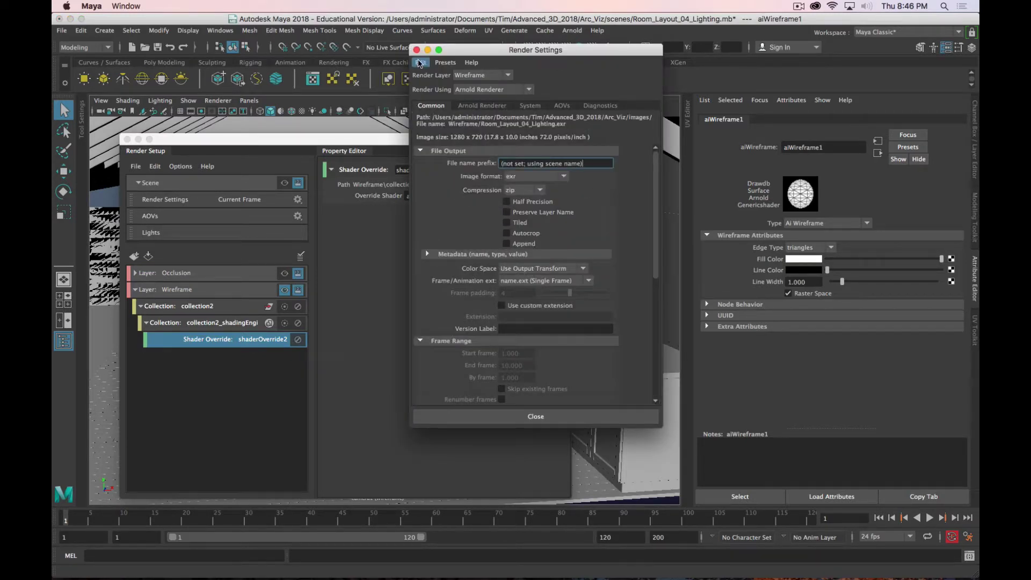
pyautogui.click(416, 49)
pyautogui.moveTo(390, 141); pyautogui.dragTo(447, 118)
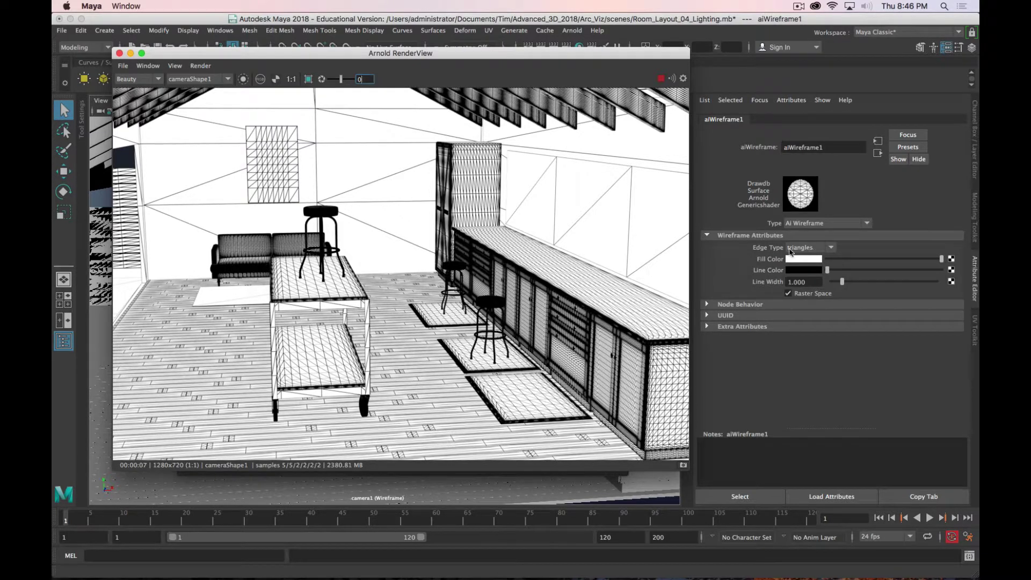
# Set the aiWireframe1 shader's edge type to polygons and its line width to about 0.963
pyautogui.click(831, 250)
pyautogui.click(817, 270)
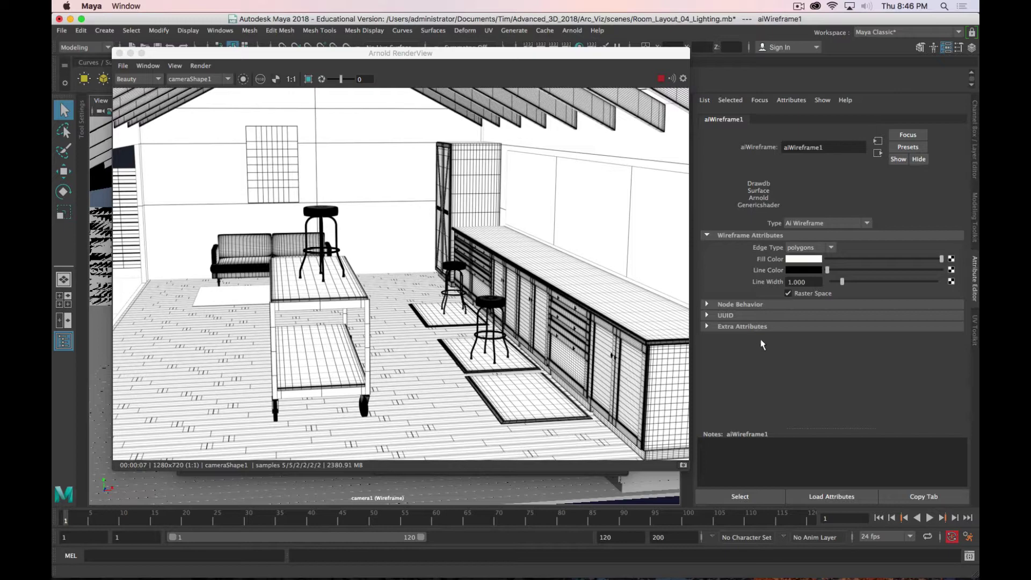
pyautogui.moveTo(842, 280); pyautogui.dragTo(846, 281)
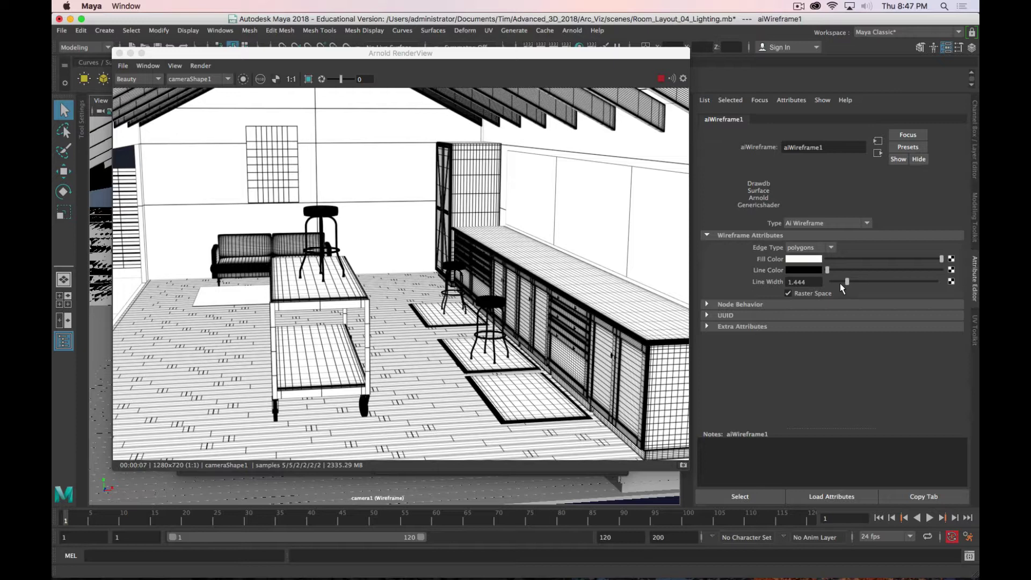
pyautogui.moveTo(847, 280); pyautogui.dragTo(841, 279)
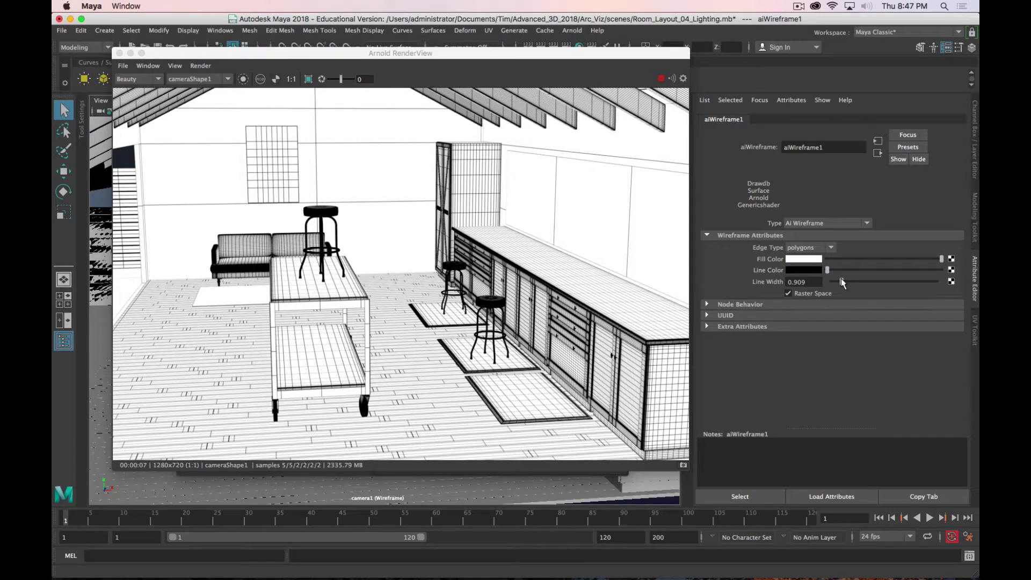
pyautogui.moveTo(841, 280); pyautogui.dragTo(839, 281)
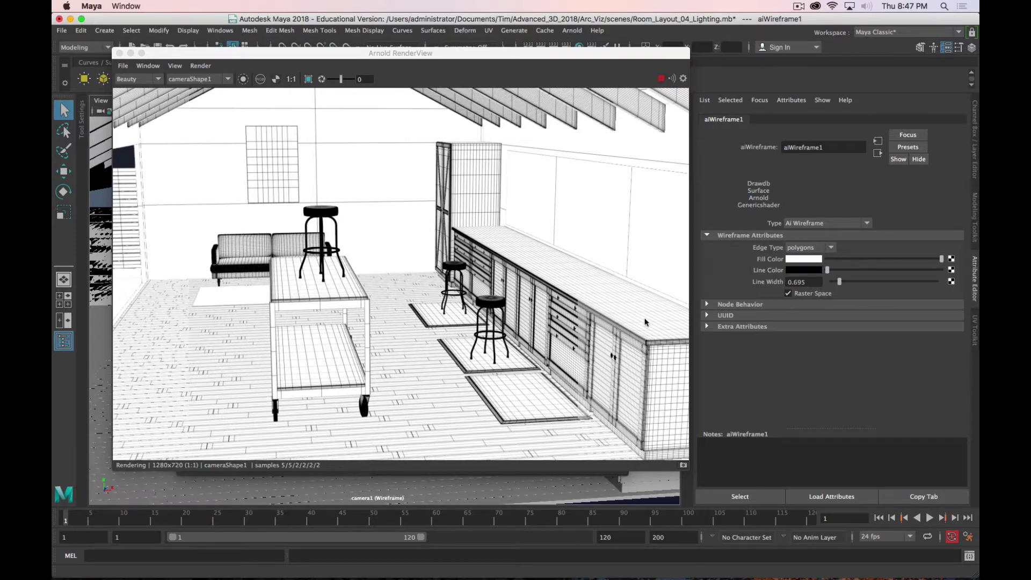
pyautogui.moveTo(840, 283); pyautogui.dragTo(842, 284)
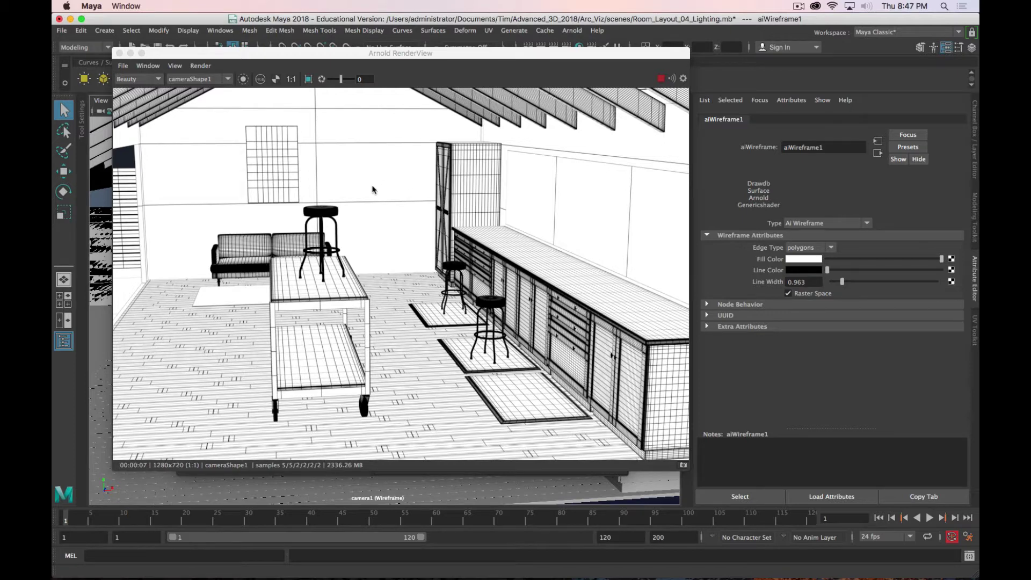
# Clear the Arnold RenderView window away from the workspace without saving the image
pyautogui.click(122, 66)
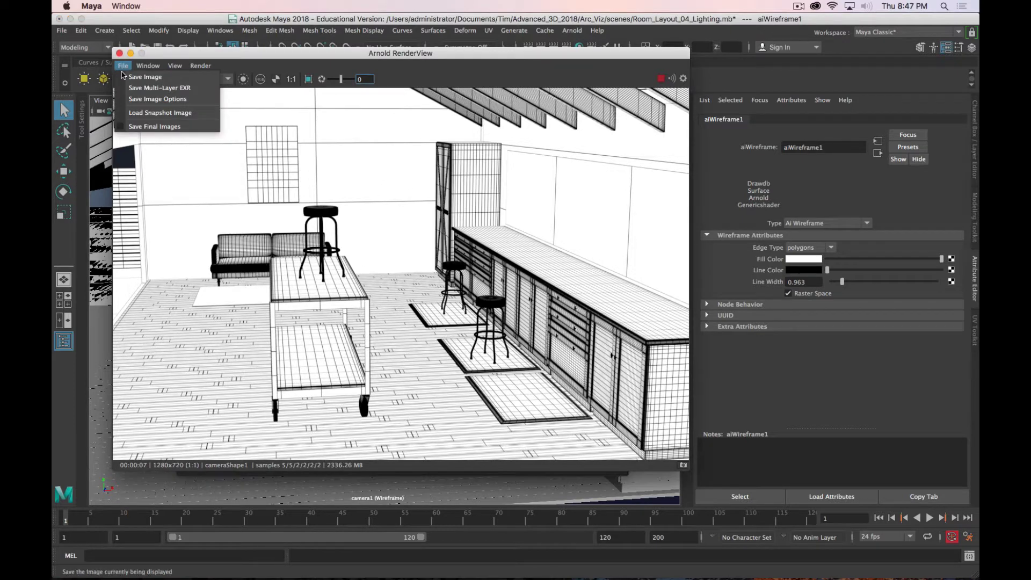
pyautogui.click(211, 282)
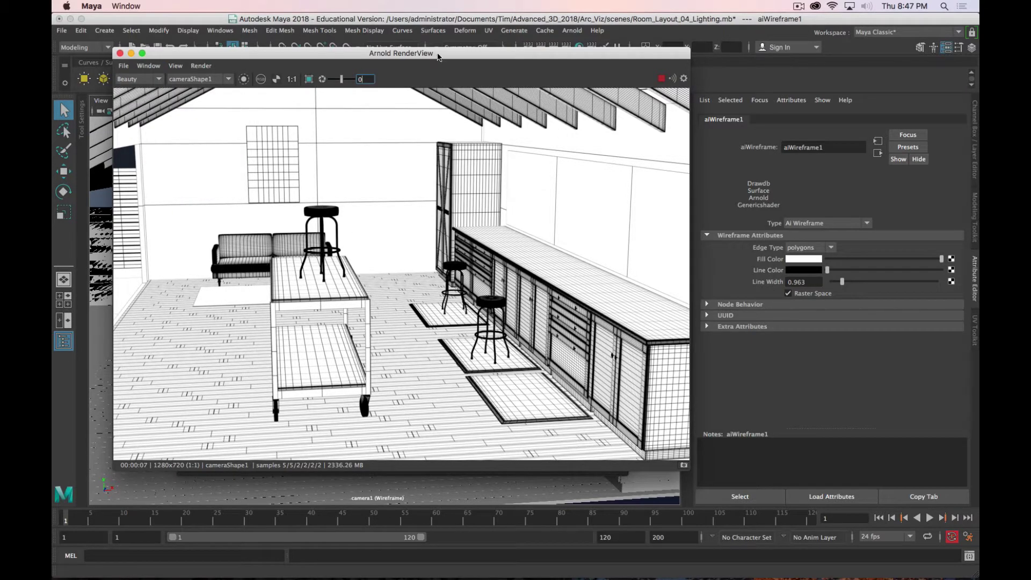
pyautogui.moveTo(438, 57); pyautogui.dragTo(682, 86)
pyautogui.click(657, 294)
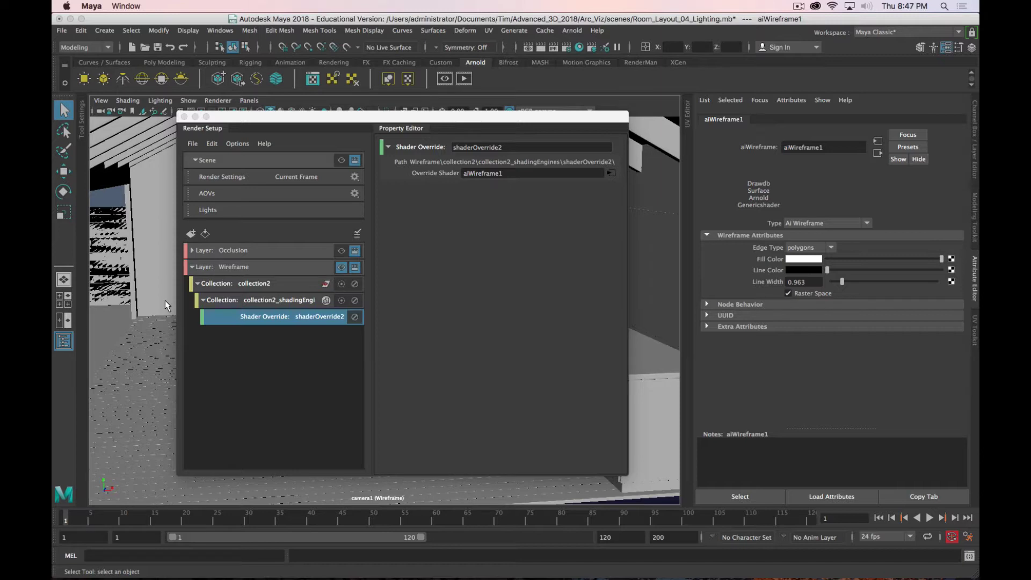
# Switch to Photoshop and open Stool_DoF_Color.jpeg from the project's images folder
pyautogui.press('super+Tab')
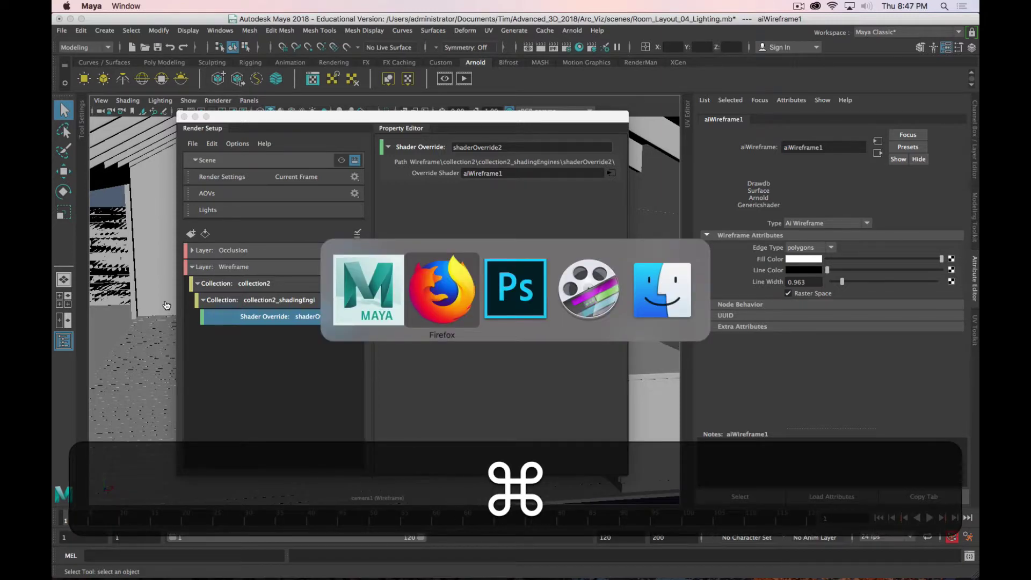
pyautogui.press('super+Tab')
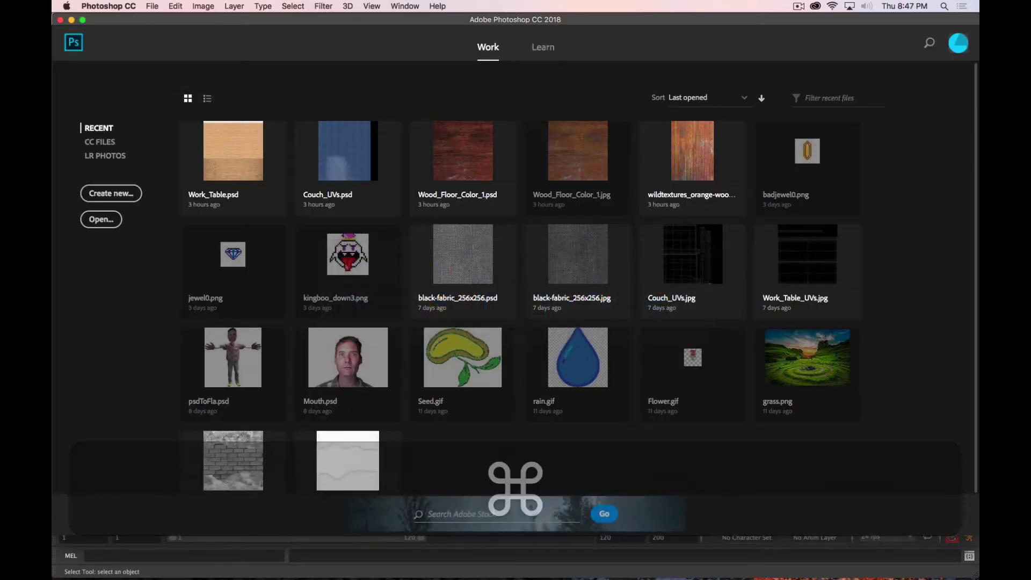
pyautogui.click(102, 219)
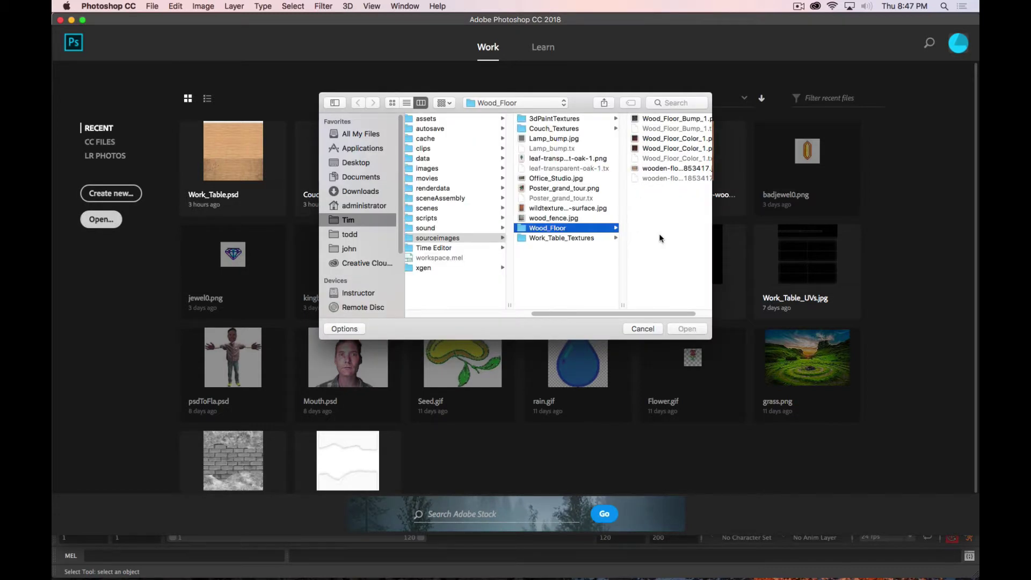
pyautogui.click(538, 253)
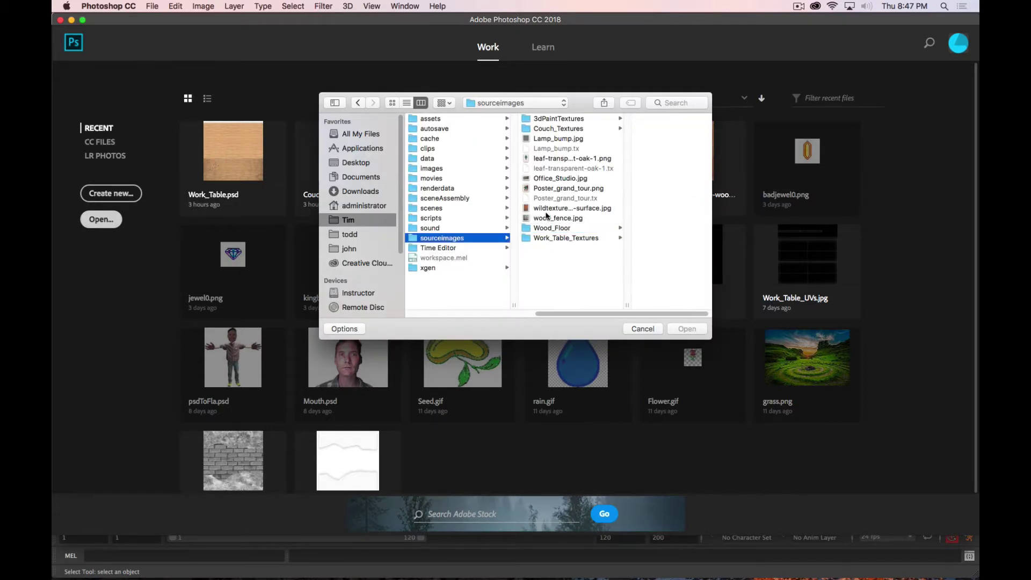
pyautogui.click(460, 169)
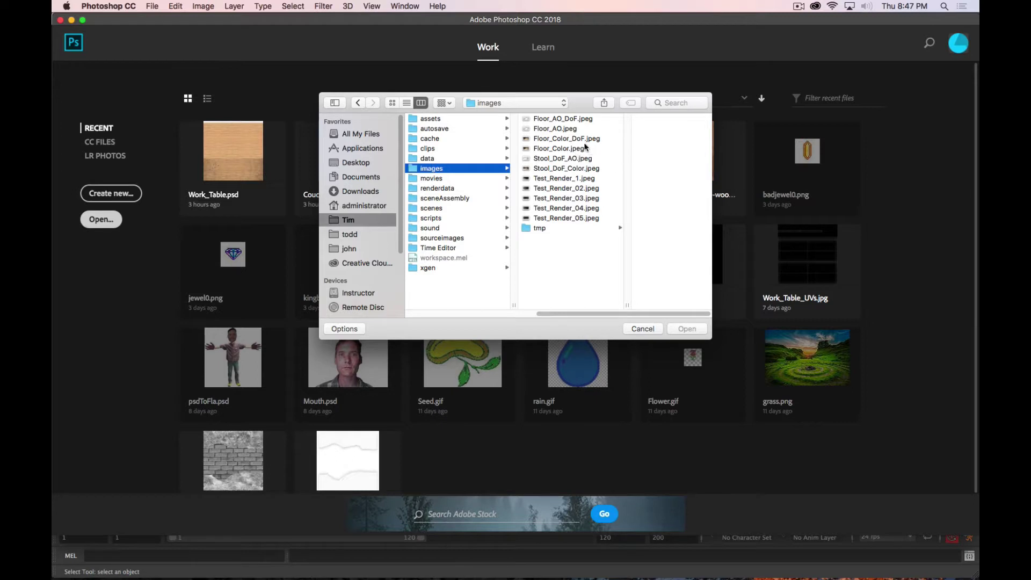
pyautogui.click(556, 169)
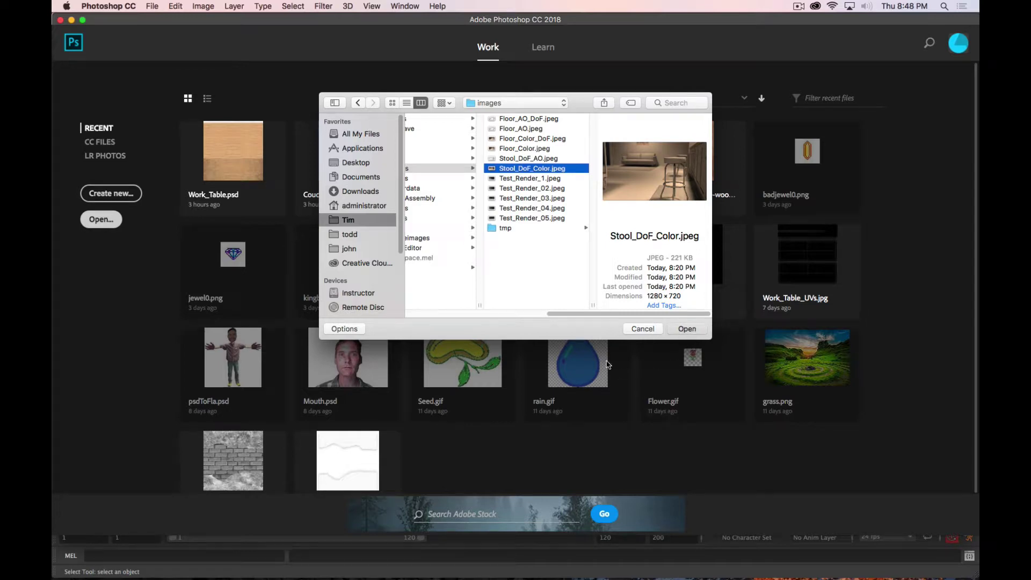
pyautogui.press('Return')
# Place Stool_DoF_AO.jpeg from the Finder images folder as a full-size layer over the stool color render
pyautogui.press('super+Tab')
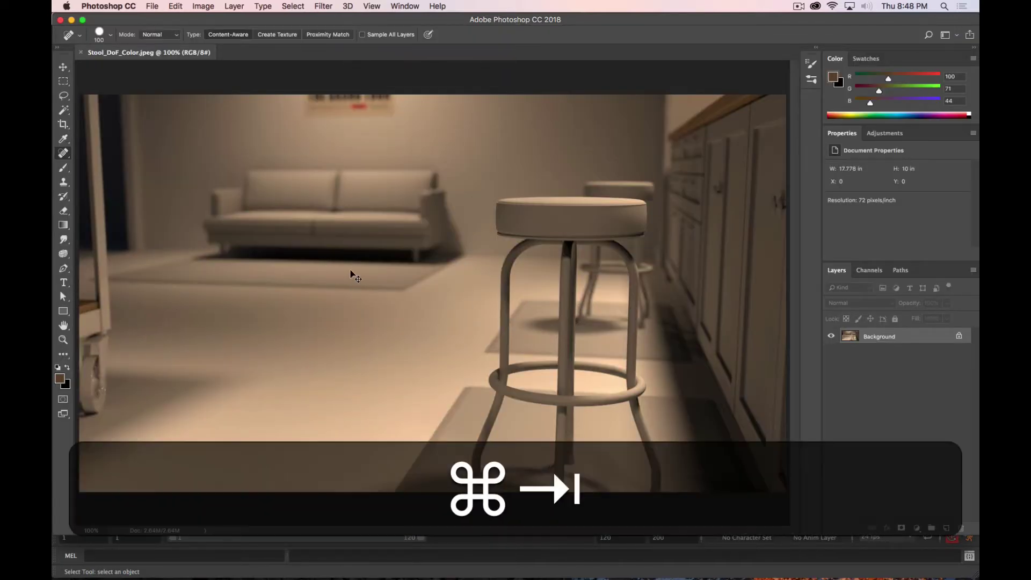
pyautogui.press('super+Tab')
pyautogui.press('super+Tab')
pyautogui.press('super+Tab')
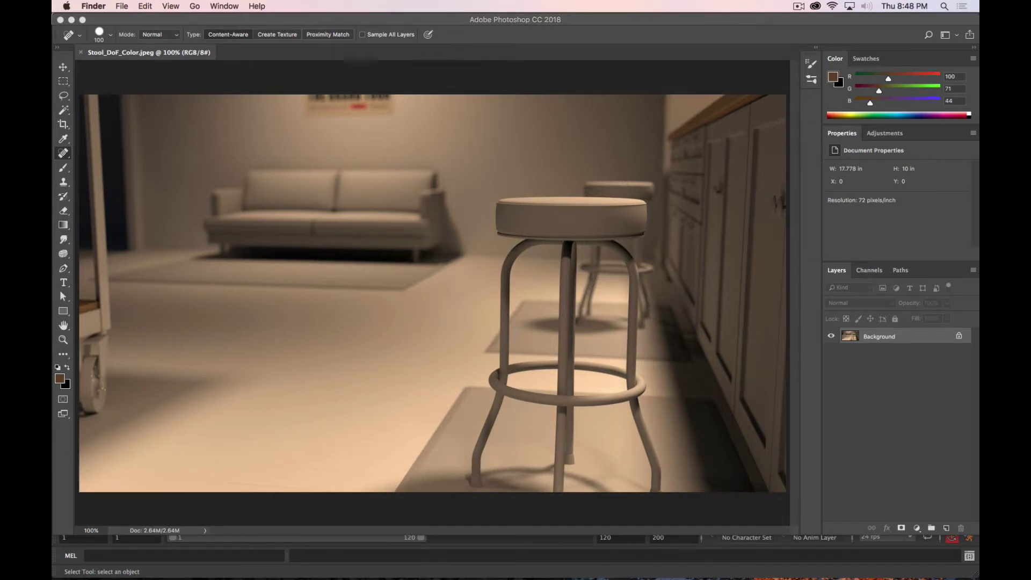
pyautogui.click(59, 290)
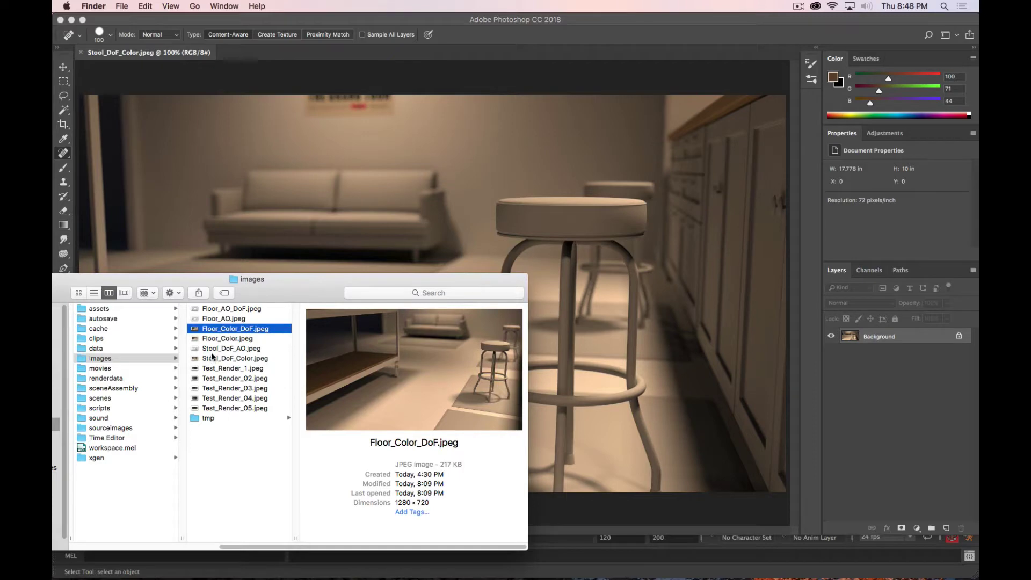
pyautogui.moveTo(231, 328); pyautogui.dragTo(451, 321)
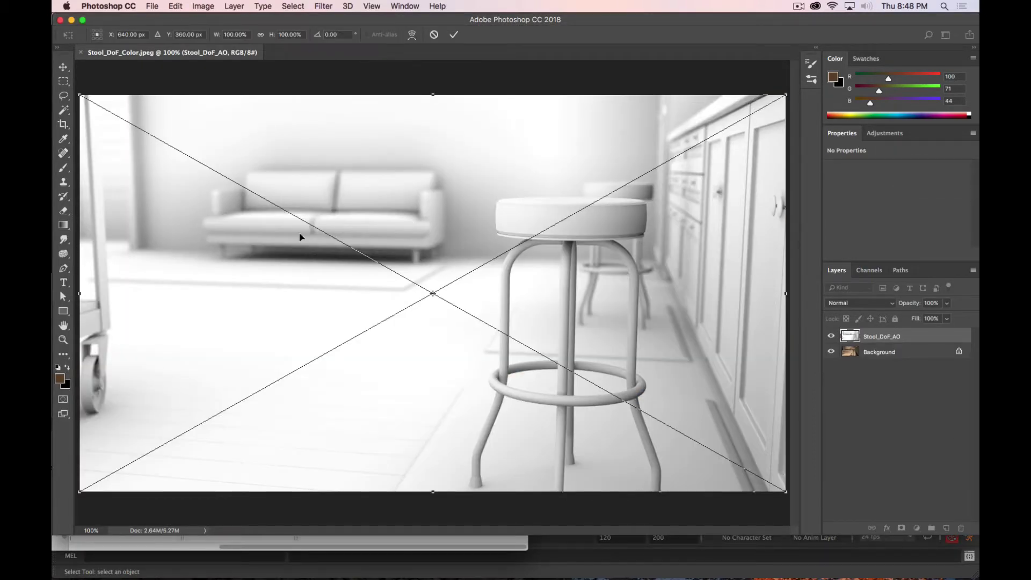
pyautogui.press('Return')
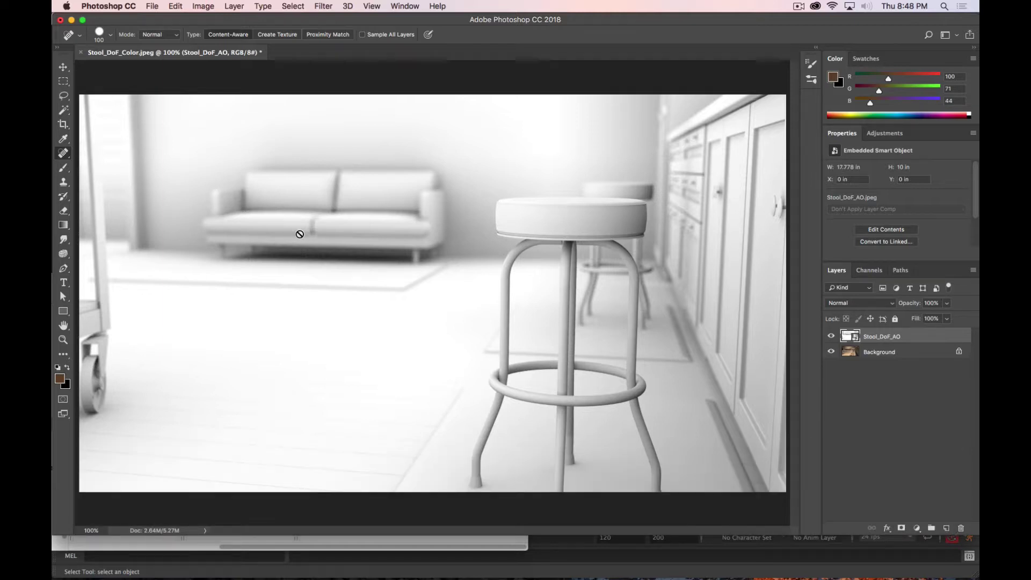
# Try the Overlay blend mode on the Stool_DoF_AO layer and settle on Multiply
pyautogui.click(894, 306)
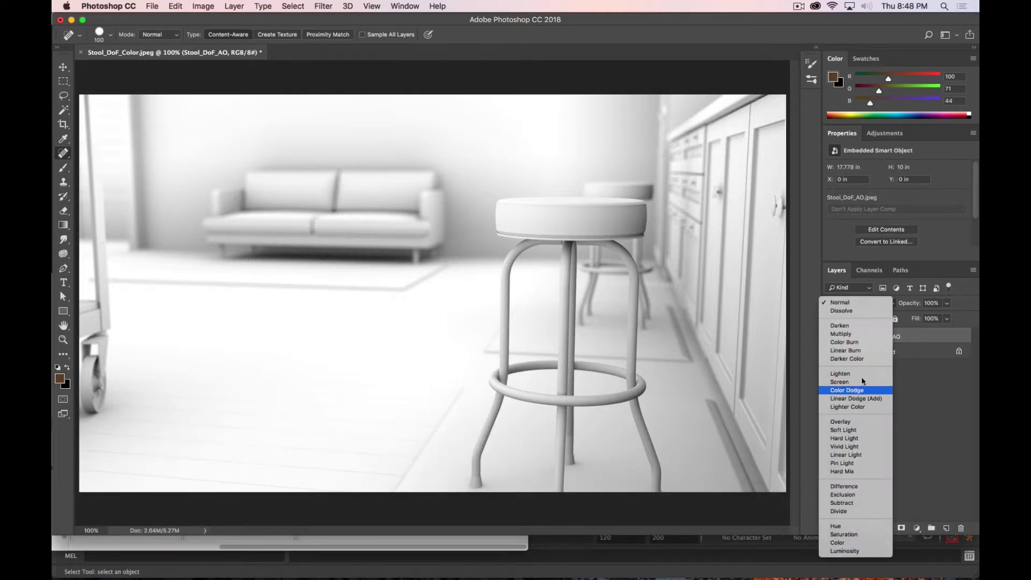
pyautogui.click(878, 421)
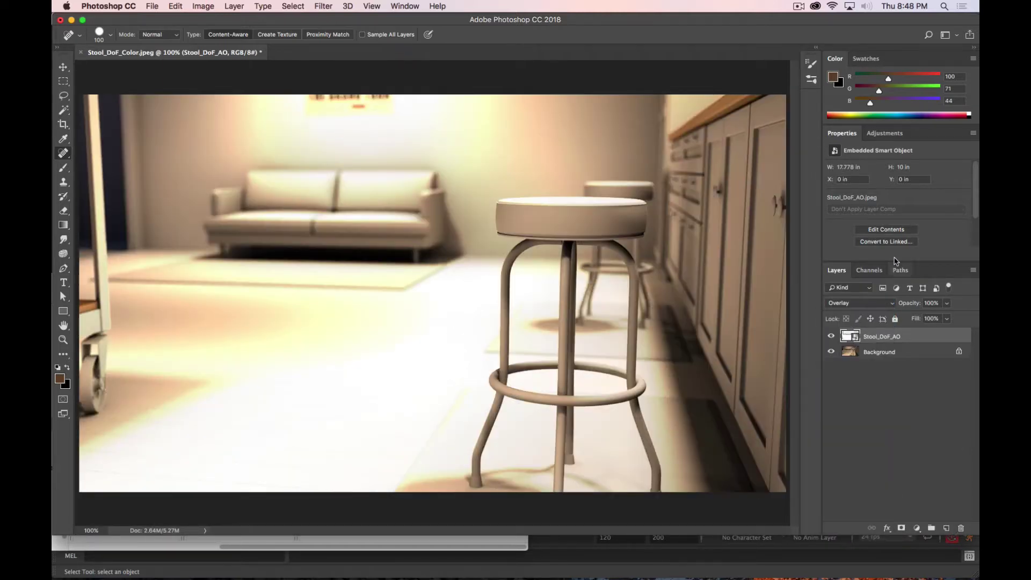
pyautogui.click(872, 305)
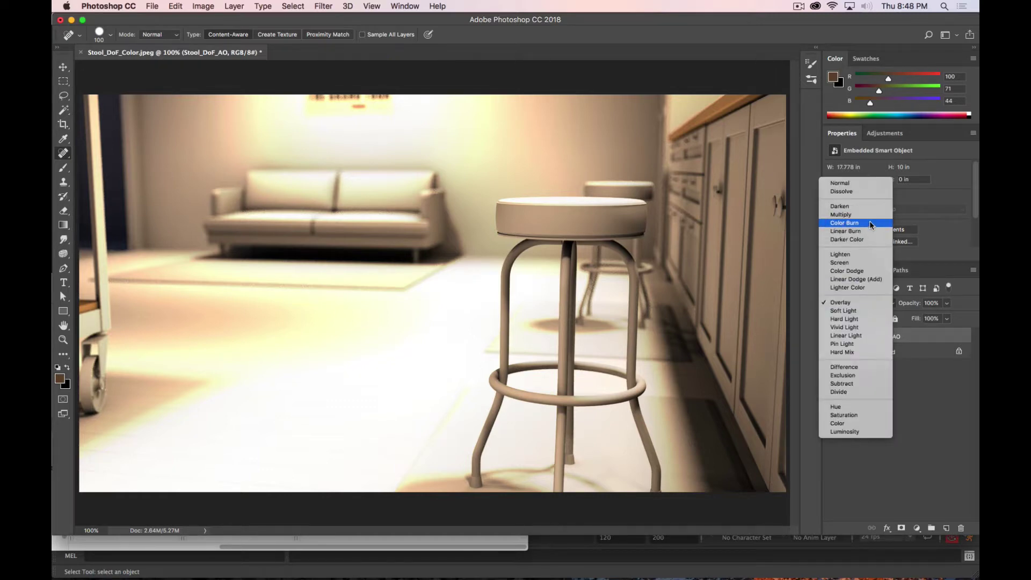
pyautogui.click(868, 219)
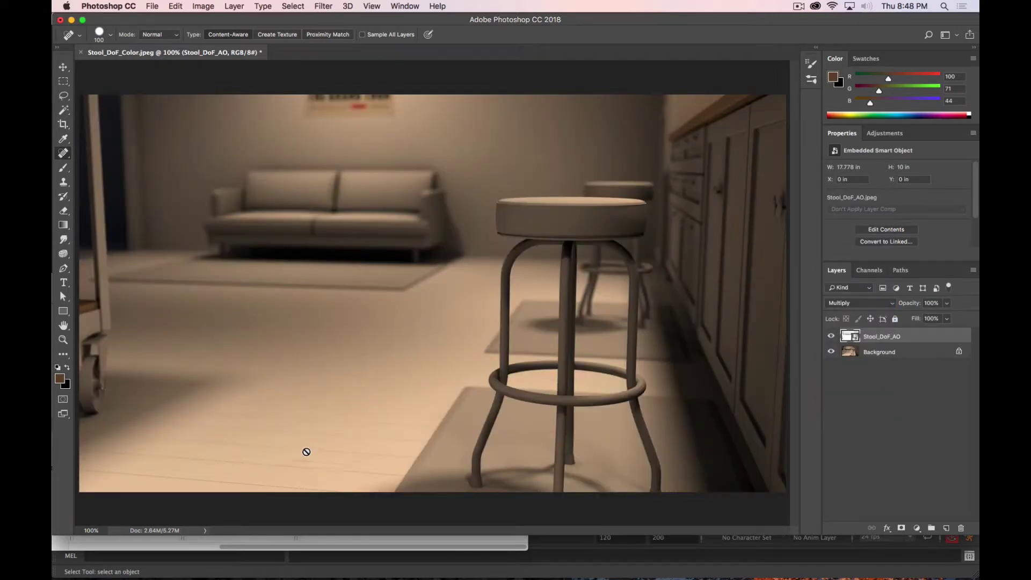
# Compare the stool image with and without the Stool_DoF_AO layer, leaving the layer visible
pyautogui.click(831, 336)
pyautogui.click(831, 336)
pyautogui.click(832, 337)
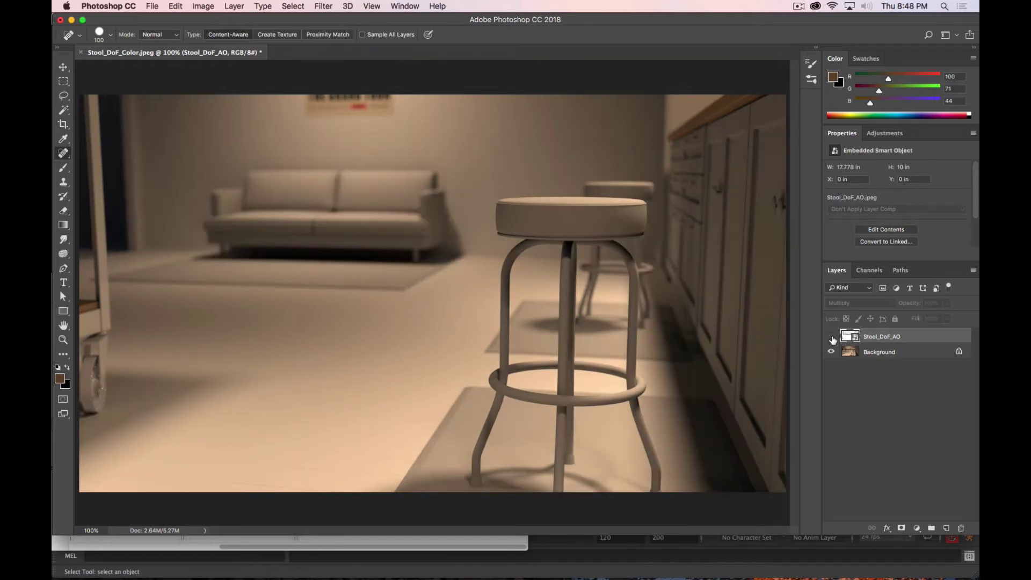
pyautogui.click(832, 337)
pyautogui.click(831, 338)
pyautogui.click(831, 337)
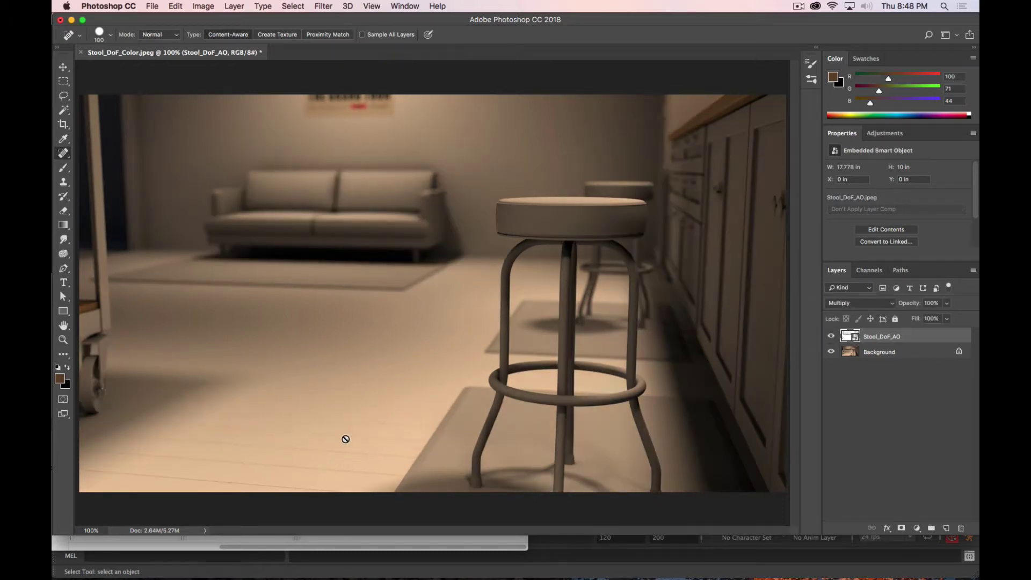
# Hide and show the Stool_DoF_AO layer repeatedly to examine how it affects the floorboards and contact shadows
pyautogui.click(832, 337)
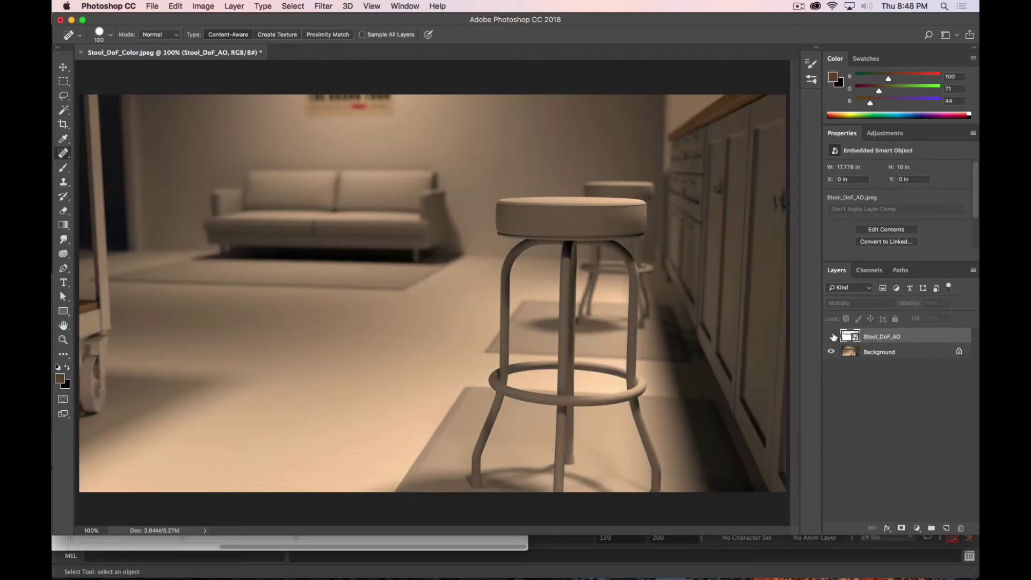
pyautogui.click(832, 336)
pyautogui.click(832, 336)
pyautogui.click(832, 336)
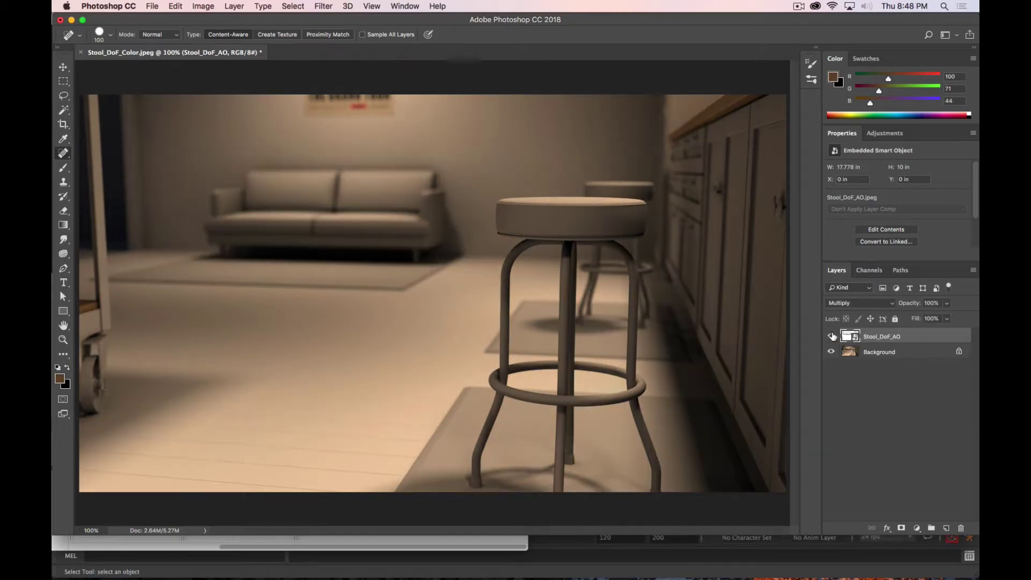
pyautogui.click(832, 337)
pyautogui.click(833, 336)
# Duplicate the Stool_DoF_AO layer and check the image with the copy hidden and shown
pyautogui.moveTo(882, 337); pyautogui.dragTo(947, 529)
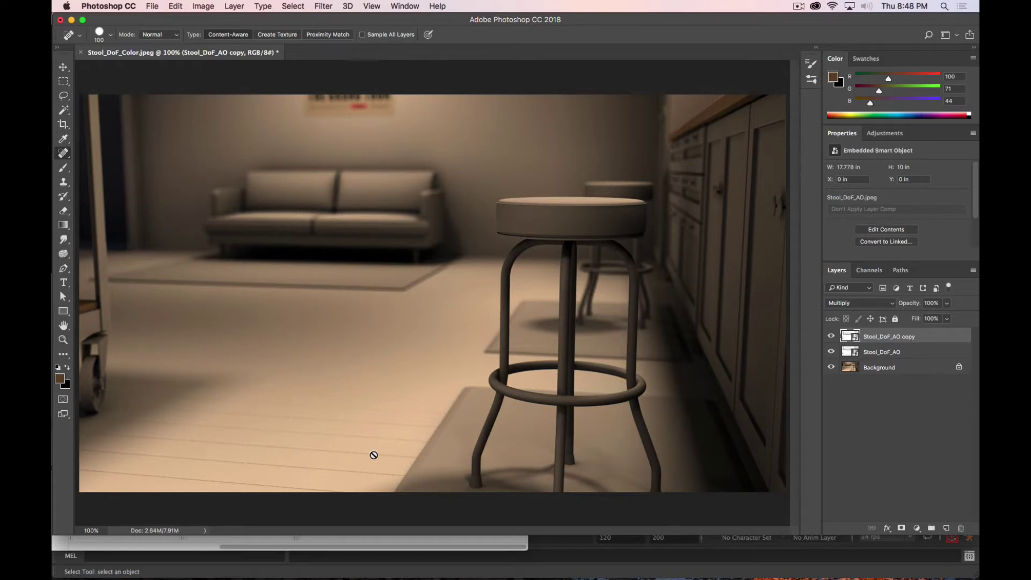
pyautogui.click(832, 337)
pyautogui.click(831, 337)
pyautogui.click(832, 337)
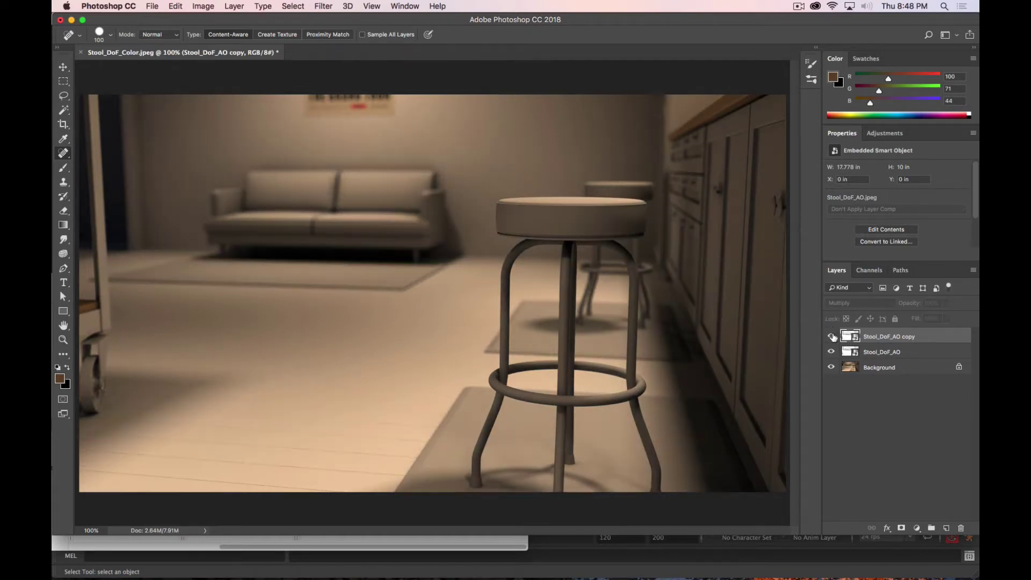
pyautogui.click(832, 336)
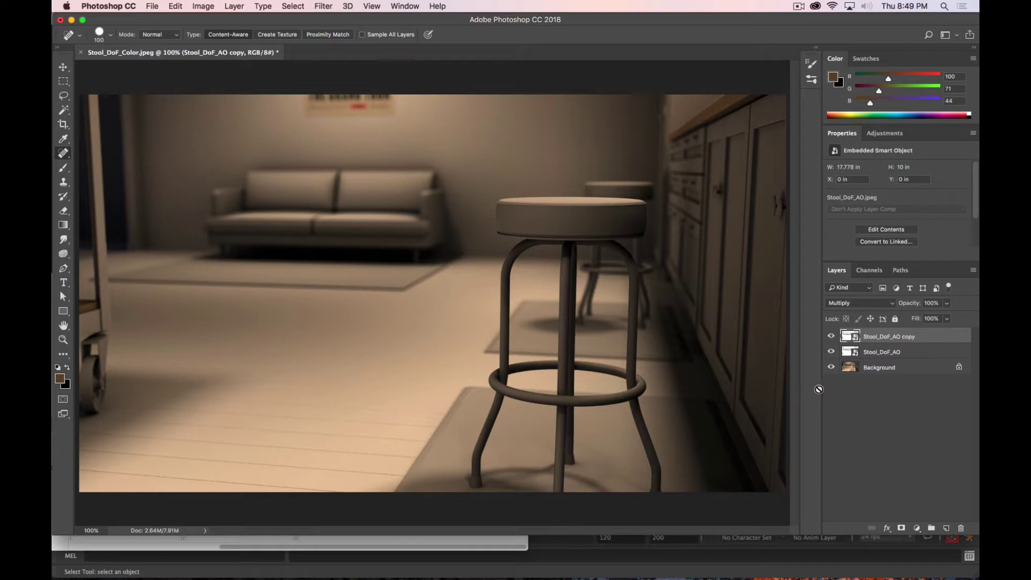
# Recheck the effect of the Stool_DoF_AO copy, leave it visible and add a white layer mask to it
pyautogui.click(832, 337)
pyautogui.click(832, 336)
pyautogui.click(832, 336)
pyautogui.click(832, 337)
pyautogui.click(901, 528)
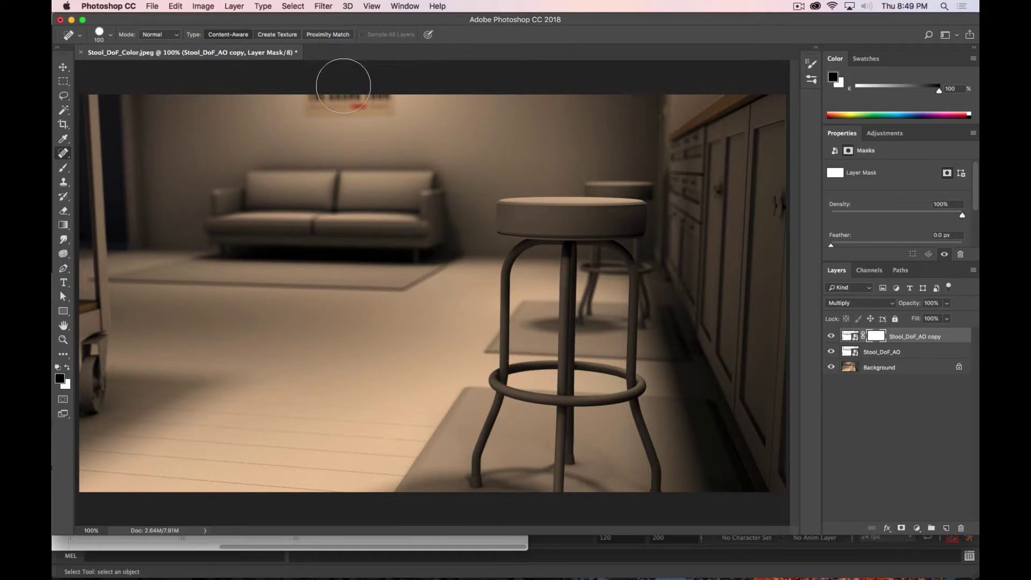
pyautogui.rightClick(591, 198)
pyautogui.moveTo(716, 249); pyautogui.dragTo(562, 251)
pyautogui.press(']')
pyautogui.press(']')
pyautogui.press(']')
pyautogui.press(']')
pyautogui.press(']')
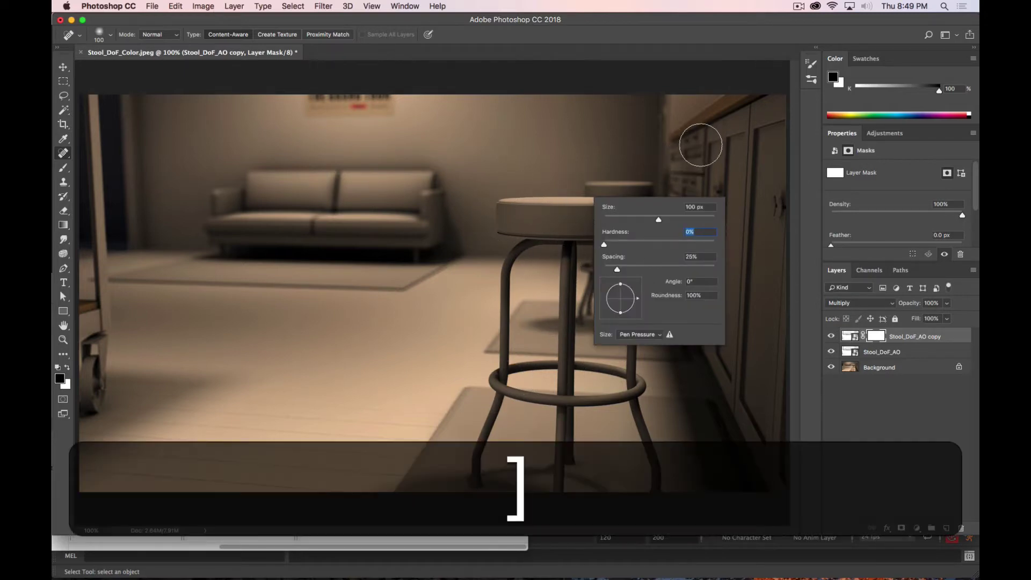
pyautogui.press('Return')
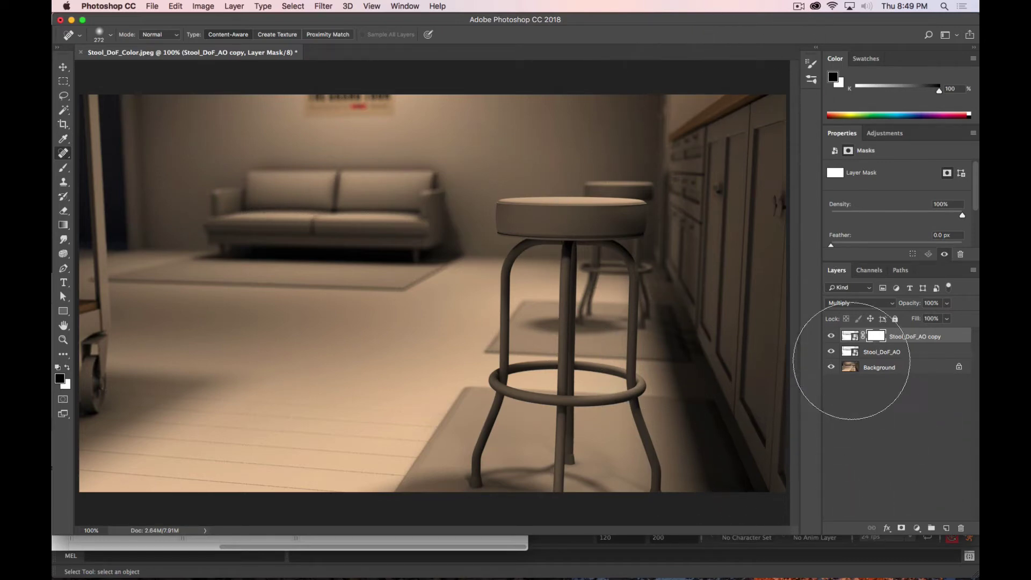
pyautogui.click(895, 443)
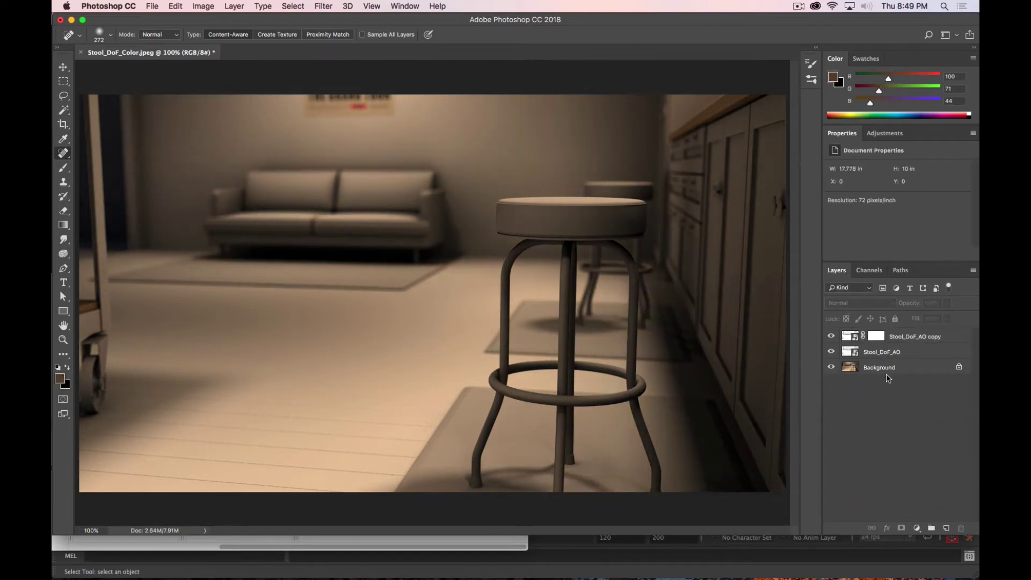
pyautogui.click(876, 337)
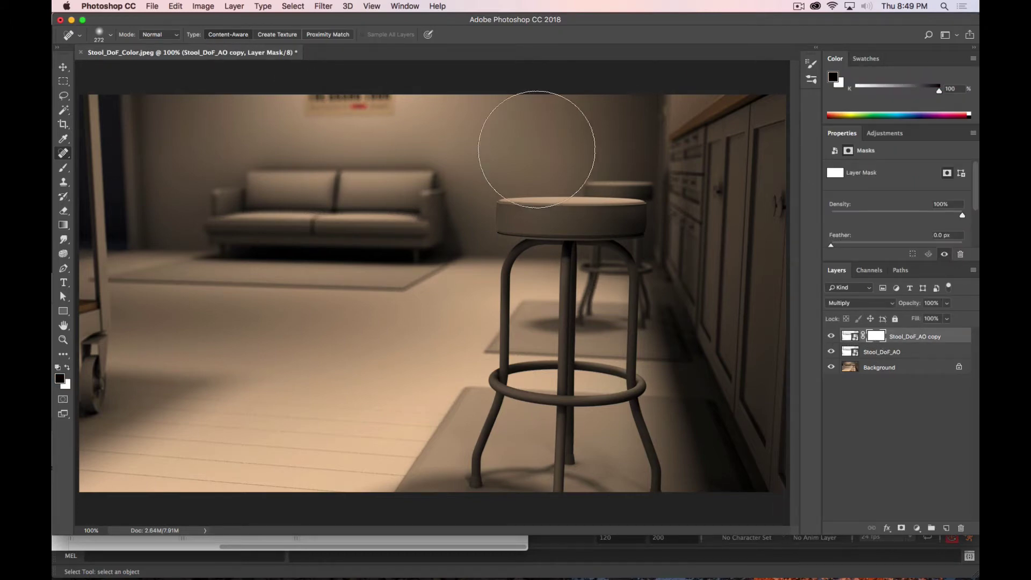
pyautogui.rightClick(553, 175)
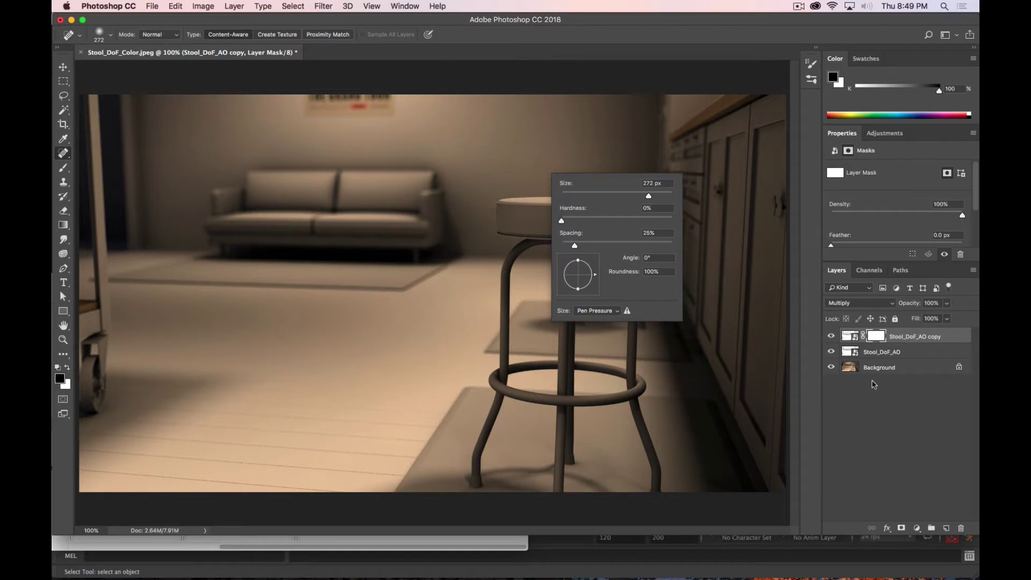
pyautogui.click(868, 411)
pyautogui.click(872, 337)
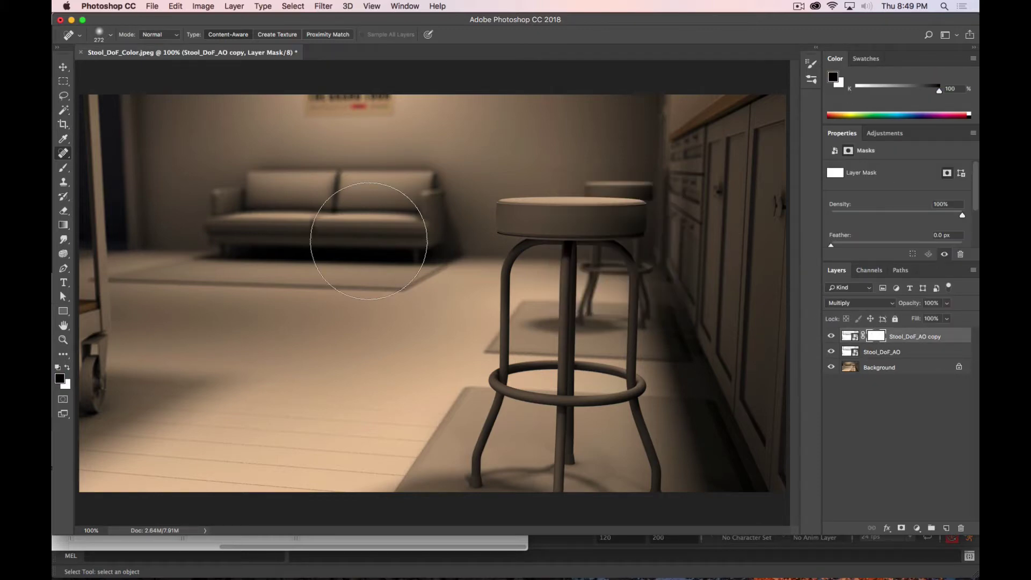
# Switch to the Brush tool with the Soft Round preset for painting on the Stool_DoF_AO copy's mask
pyautogui.press('b')
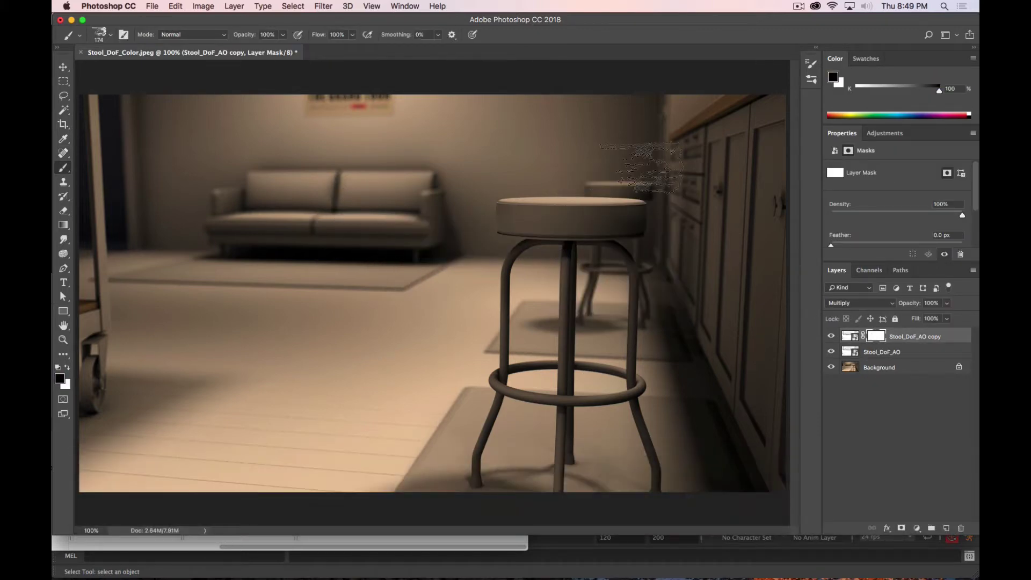
pyautogui.rightClick(526, 137)
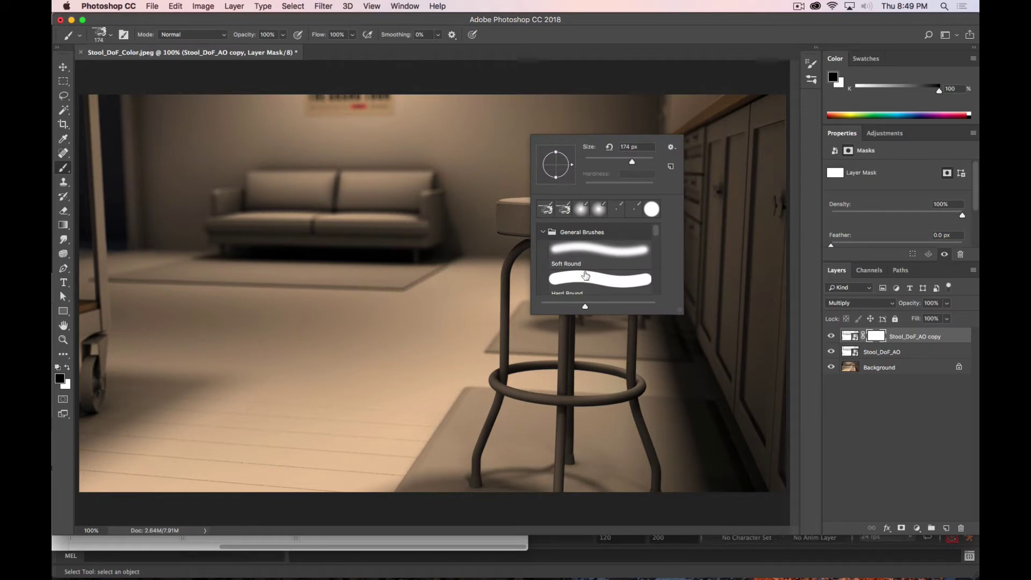
pyautogui.click(599, 250)
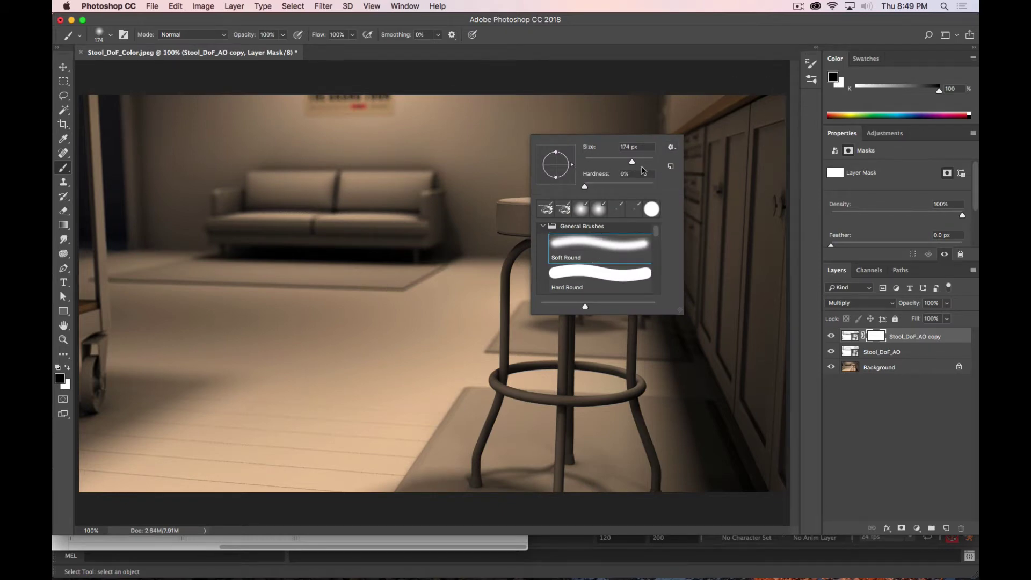
pyautogui.press(']')
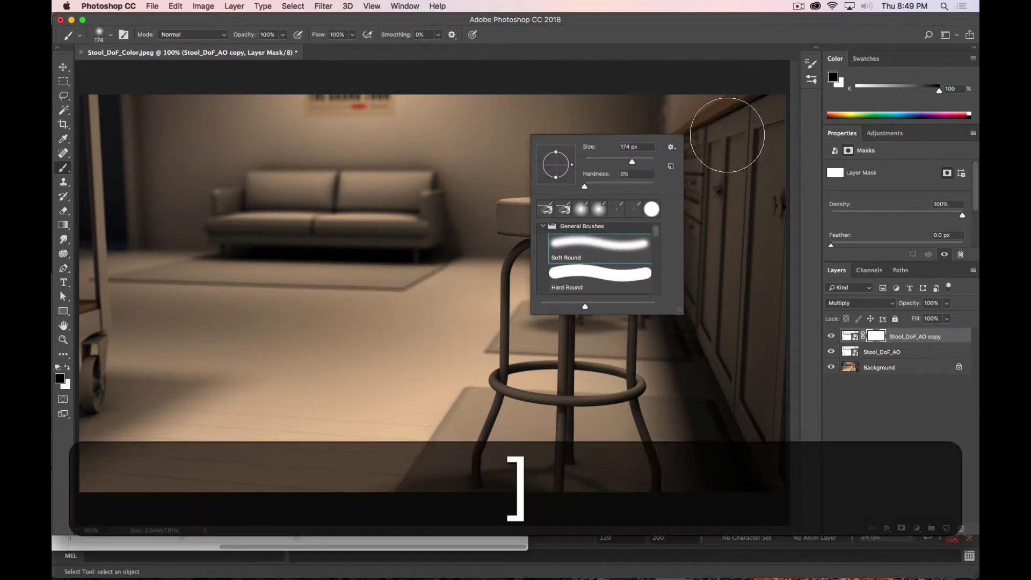
pyautogui.click(736, 134)
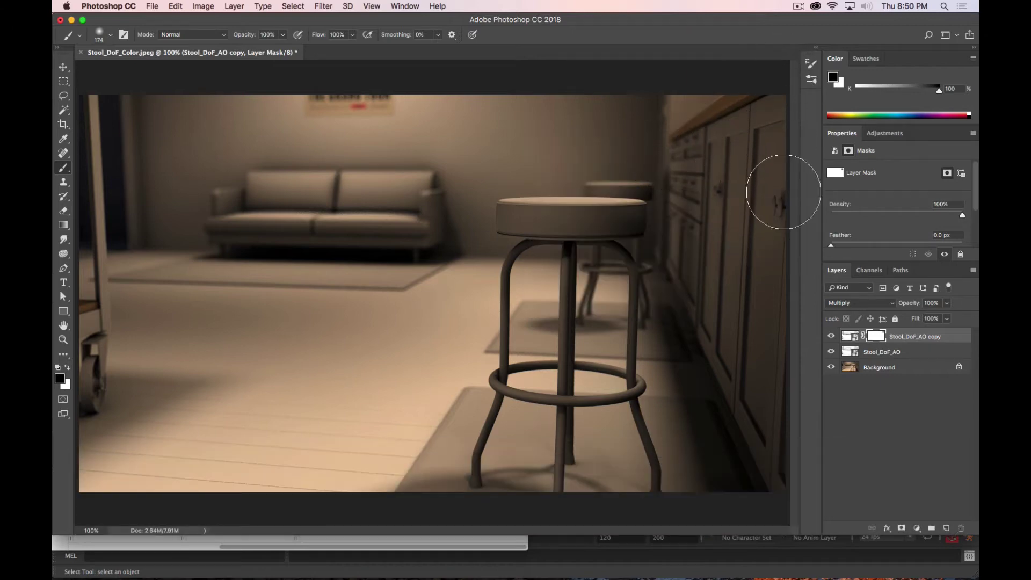
# Enlarge the brush to 400 px and paint the mask black, leaving only the image's lower-left floor area white
pyautogui.press(']')
pyautogui.press(']')
pyautogui.press(']')
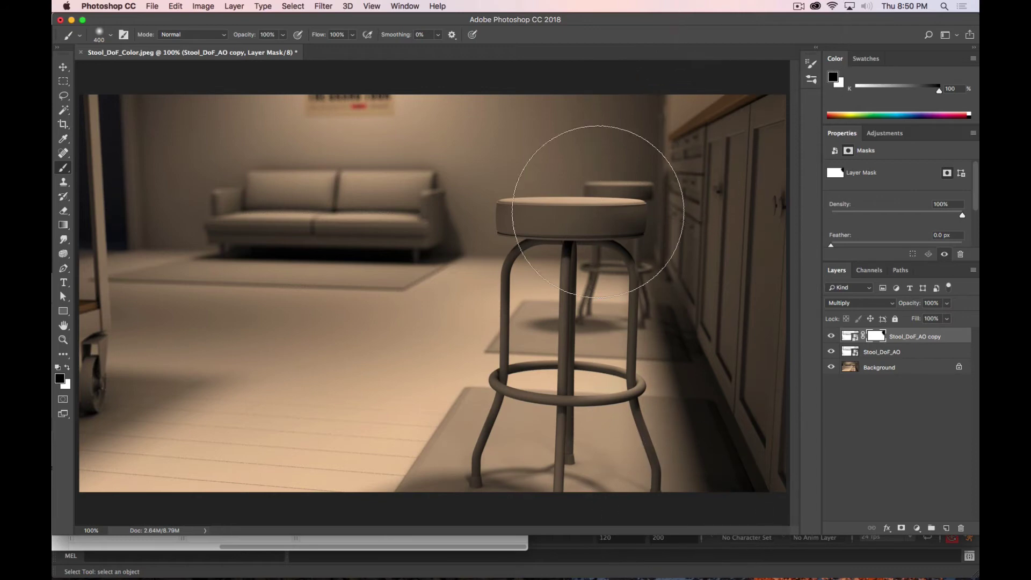
pyautogui.press('super+i')
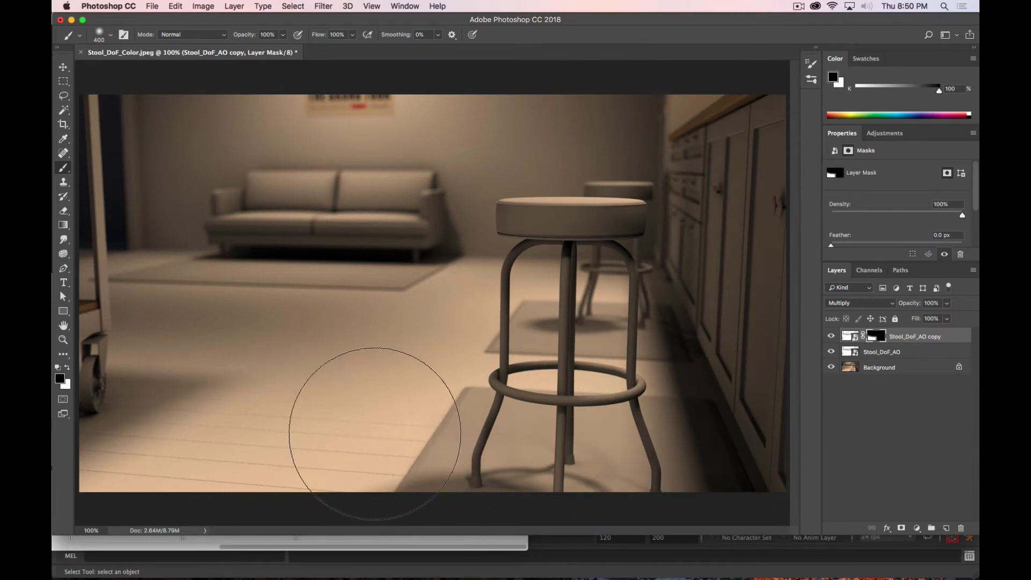
# Compare the stool image with and without the masked Stool_DoF_AO copy, leaving the layer visible
pyautogui.press('v')
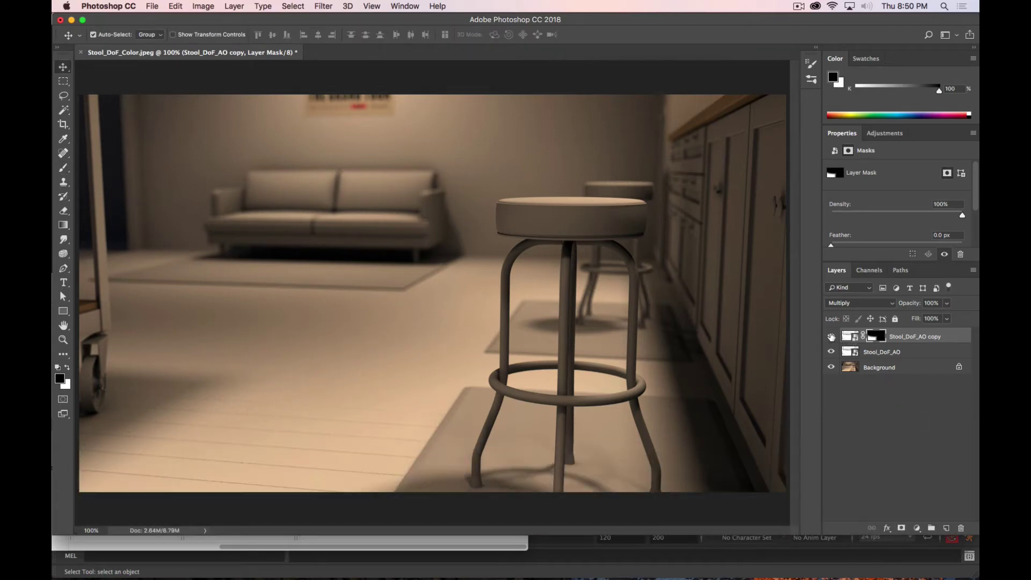
pyautogui.click(831, 336)
pyautogui.click(831, 336)
pyautogui.click(830, 336)
pyautogui.click(830, 336)
pyautogui.click(830, 336)
pyautogui.click(830, 336)
pyautogui.click(831, 336)
pyautogui.click(830, 336)
pyautogui.click(830, 336)
pyautogui.click(830, 336)
# Add a black (000000) Solid Color fill layer above all the other layers
pyautogui.click(921, 446)
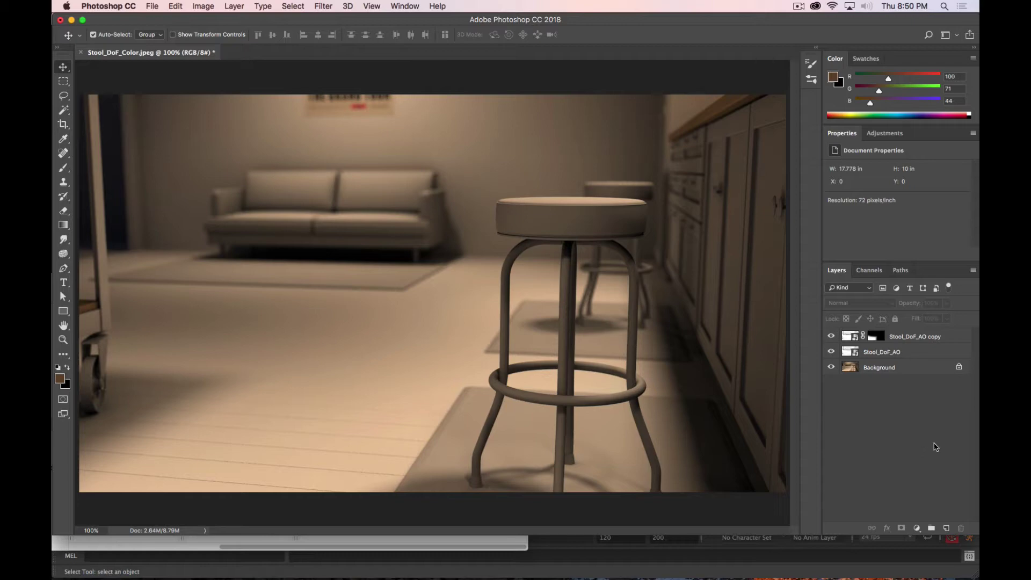
pyautogui.click(916, 529)
pyautogui.click(930, 541)
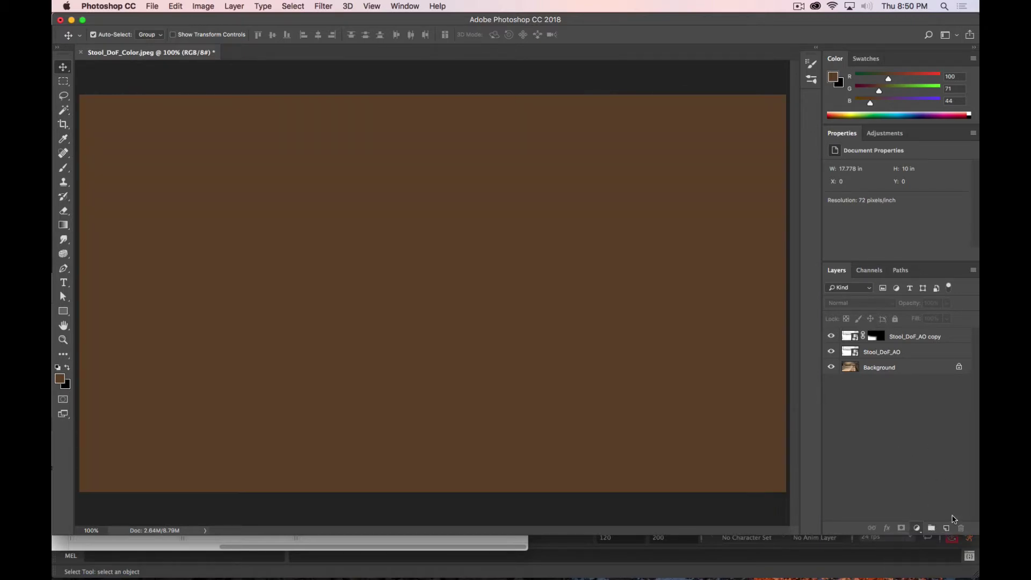
pyautogui.moveTo(765, 228); pyautogui.dragTo(563, 373)
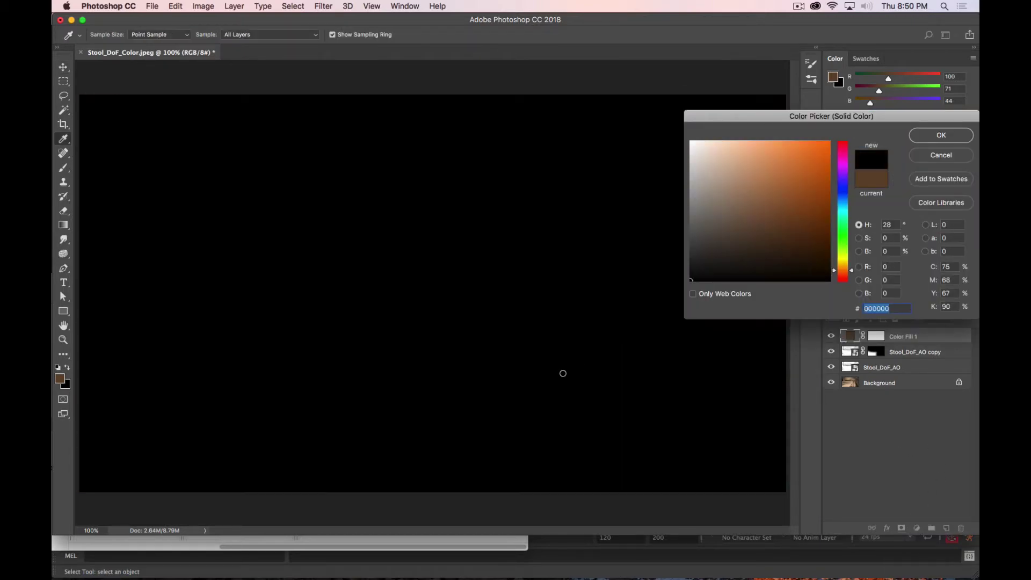
pyautogui.click(929, 136)
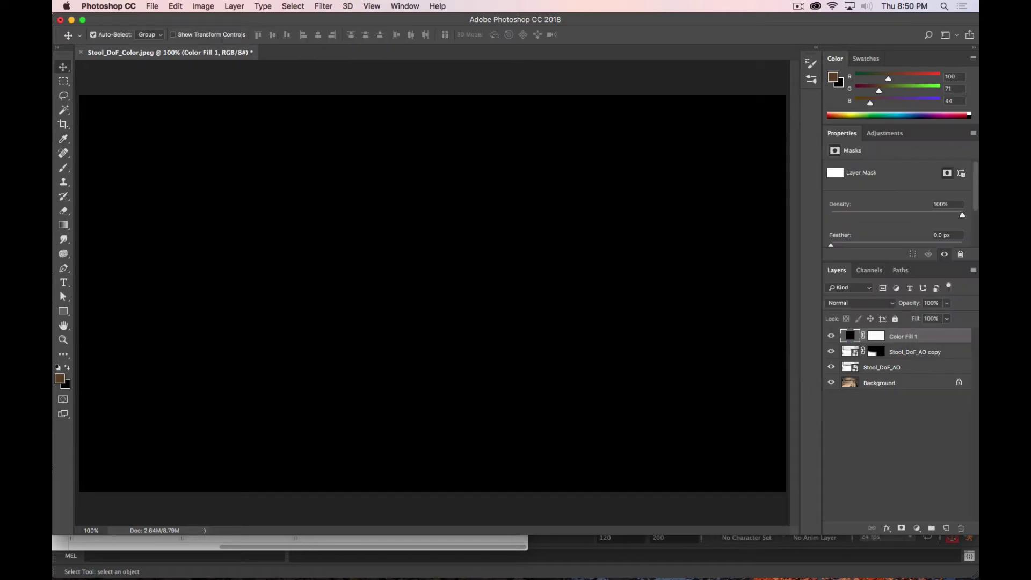
# Select an ellipse spanning the whole canvas using the Elliptical Marquee with a 300 px feather
pyautogui.click(63, 82)
pyautogui.click(63, 85)
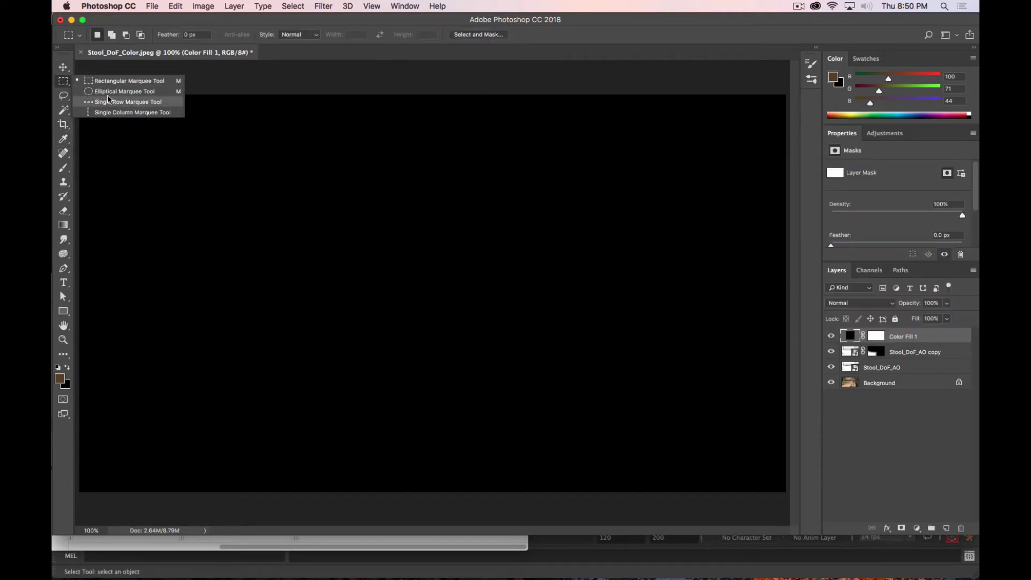
pyautogui.click(124, 92)
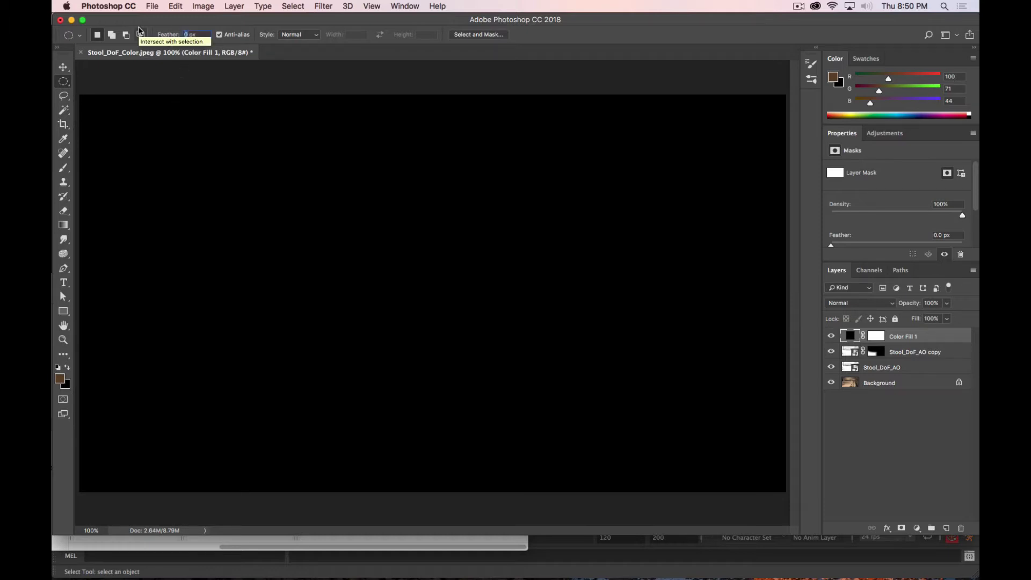
pyautogui.write('300')
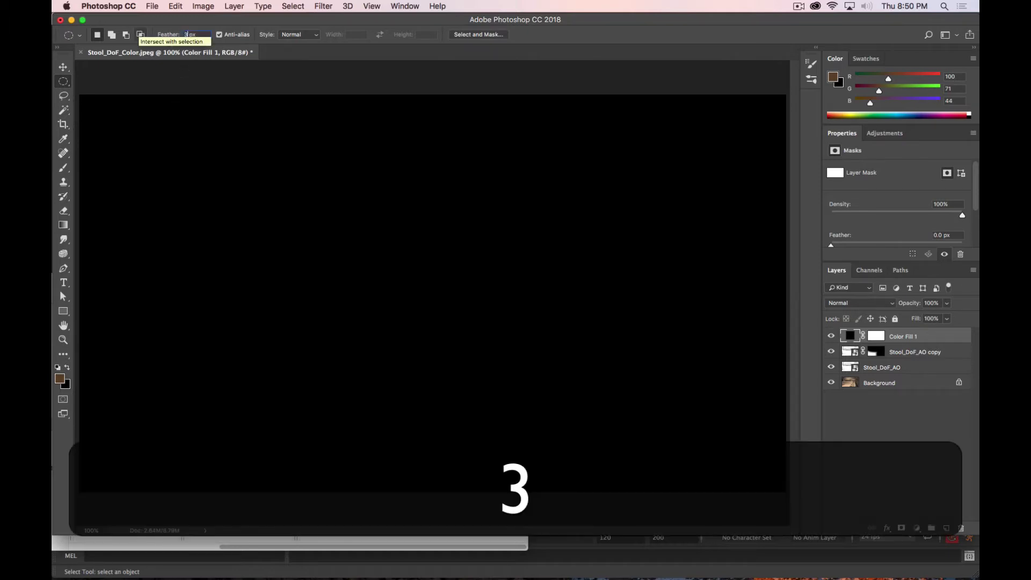
pyautogui.press('Return')
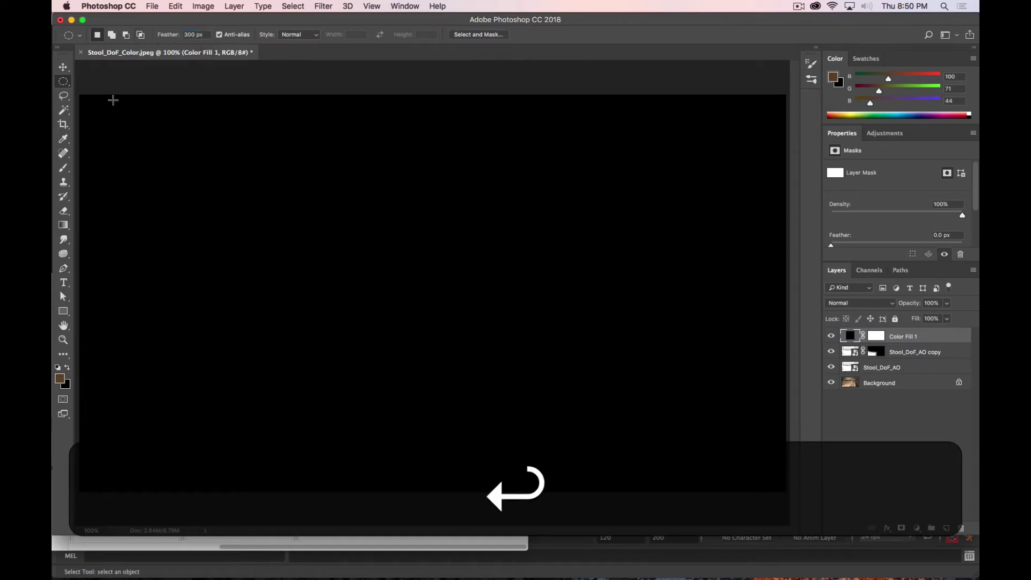
pyautogui.moveTo(78, 94); pyautogui.dragTo(785, 490)
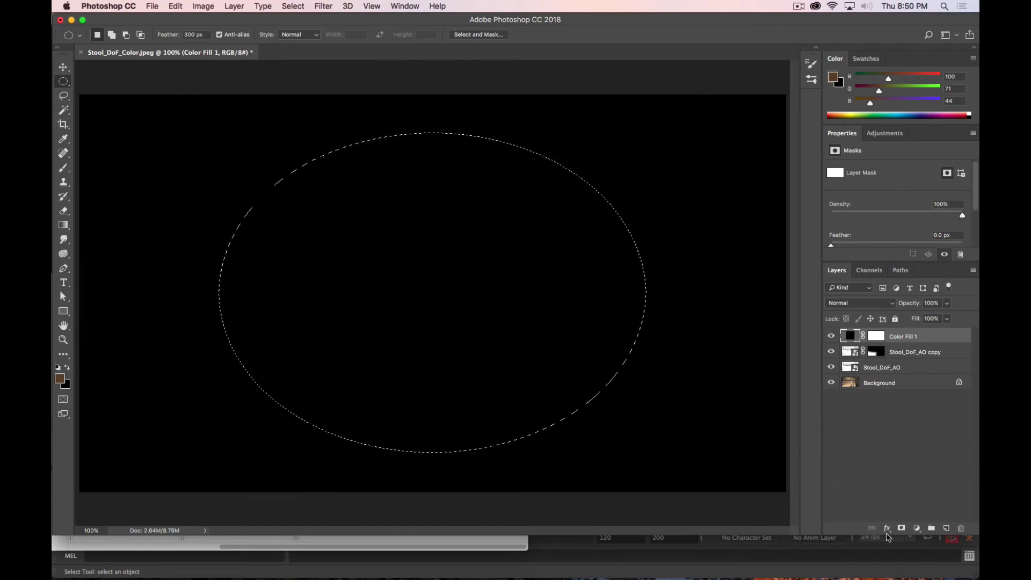
# Replace the black fill layer's mask with an inverted mask of the feathered ellipse and set the layer's opacity to 27%
pyautogui.click(901, 528)
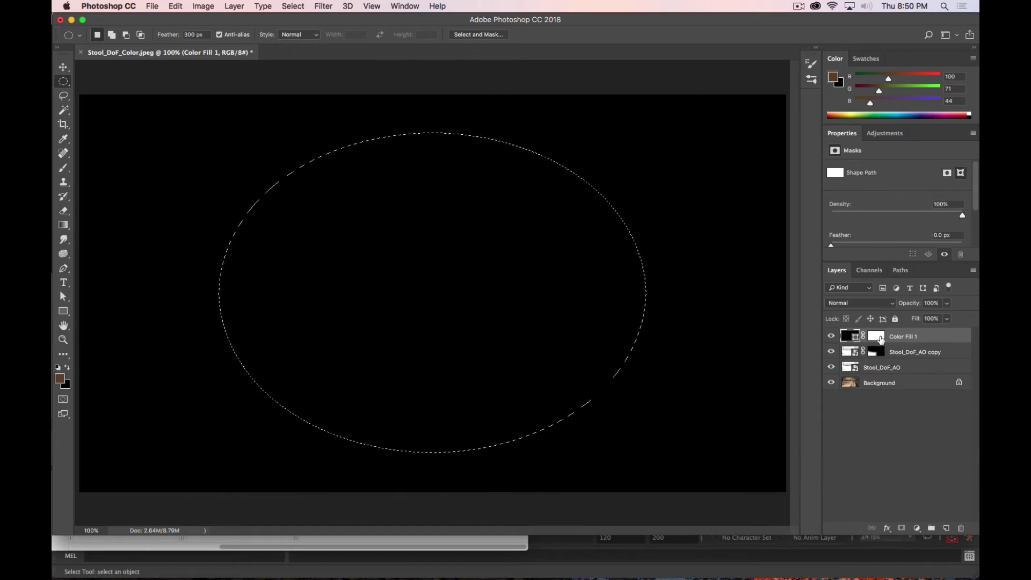
pyautogui.click(880, 338)
pyautogui.rightClick(881, 338)
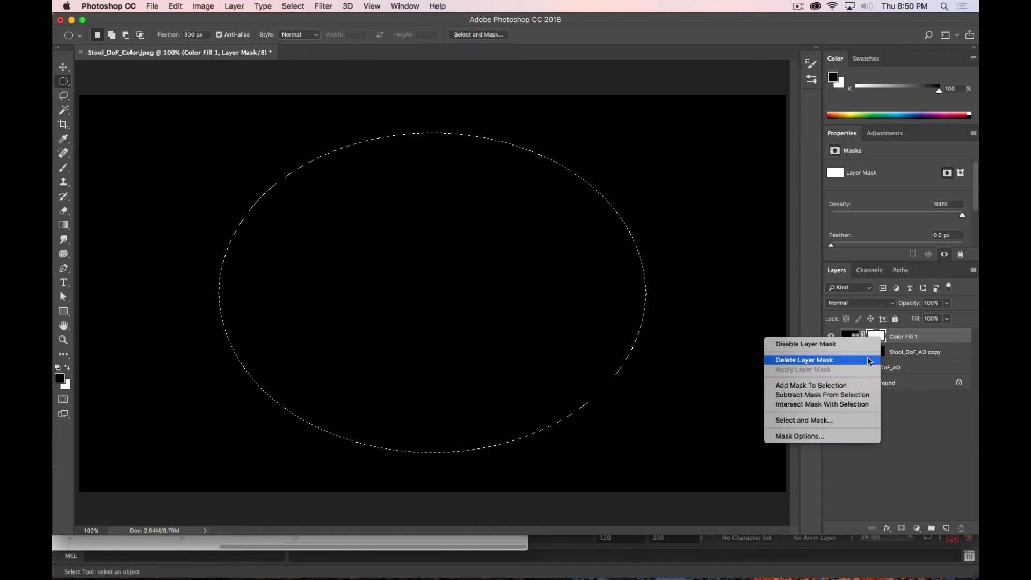
pyautogui.click(868, 359)
pyautogui.click(901, 530)
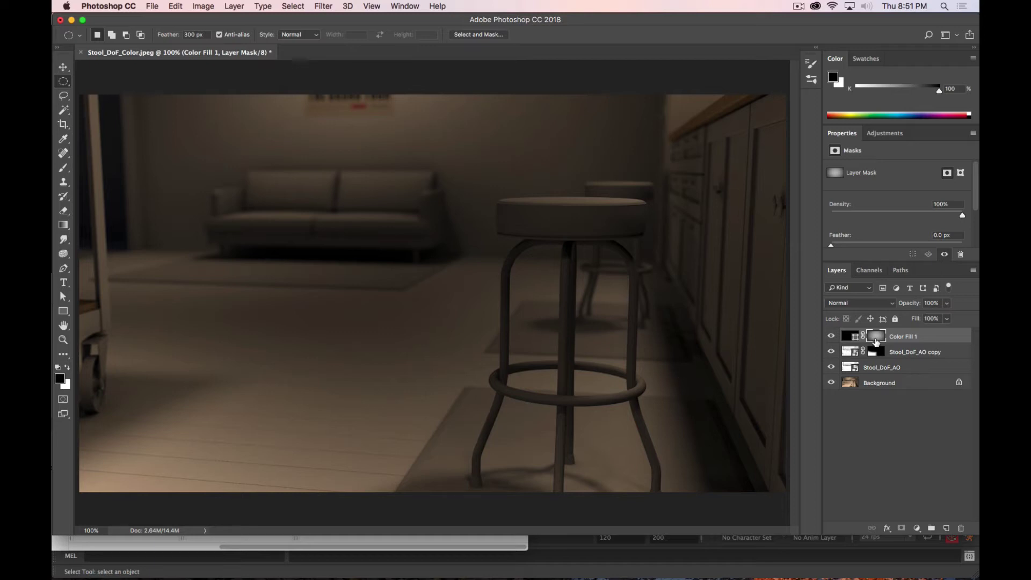
pyautogui.press('super+i')
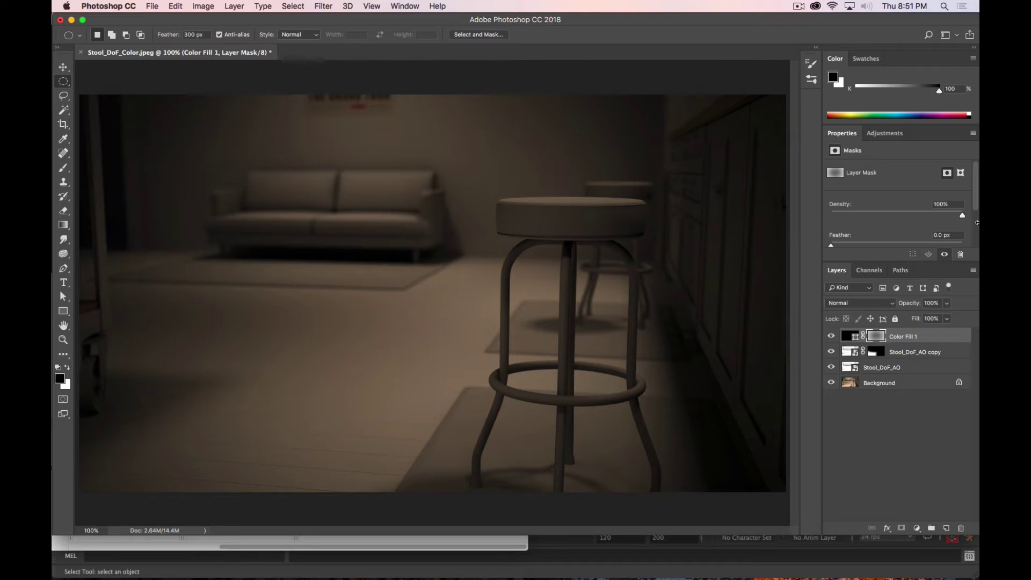
pyautogui.moveTo(908, 304); pyautogui.dragTo(866, 304)
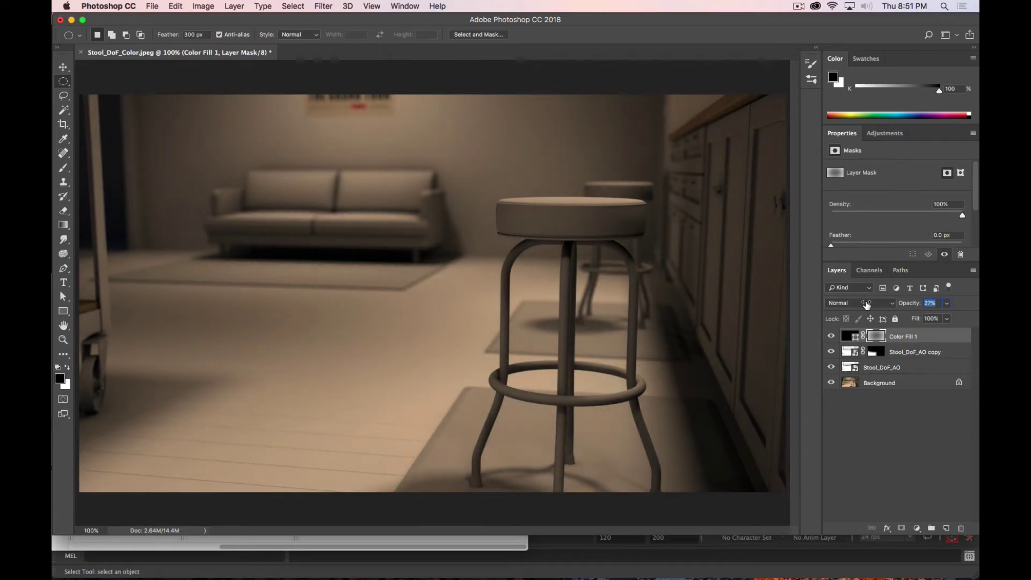
# Compare the image with and without the black vignette layer and delete that layer
pyautogui.click(830, 336)
pyautogui.click(831, 336)
pyautogui.click(831, 336)
pyautogui.click(830, 336)
pyautogui.press('BackSpace')
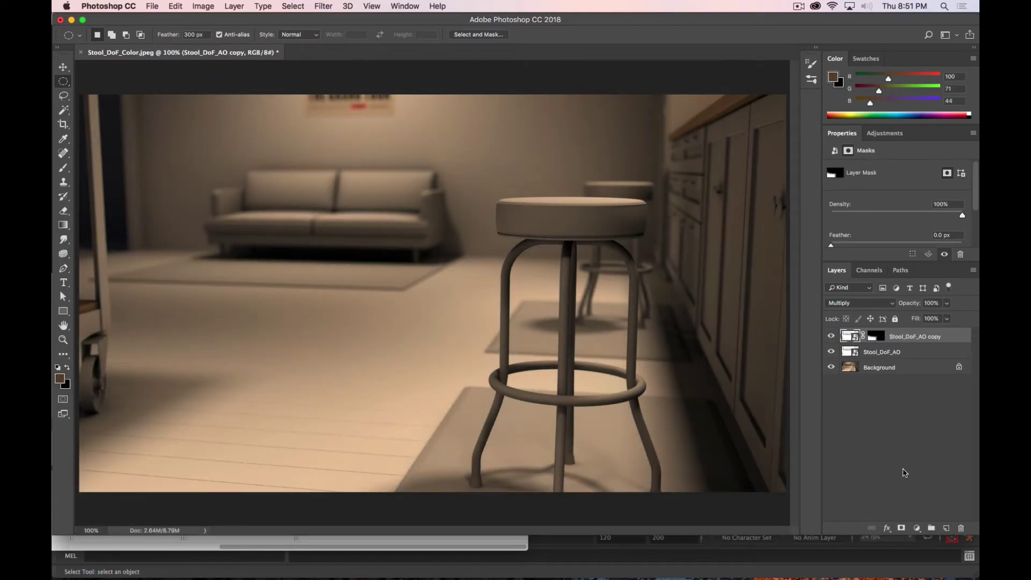
# Add a black (000000) Solid Color fill layer above the ambient occlusion layers
pyautogui.click(916, 528)
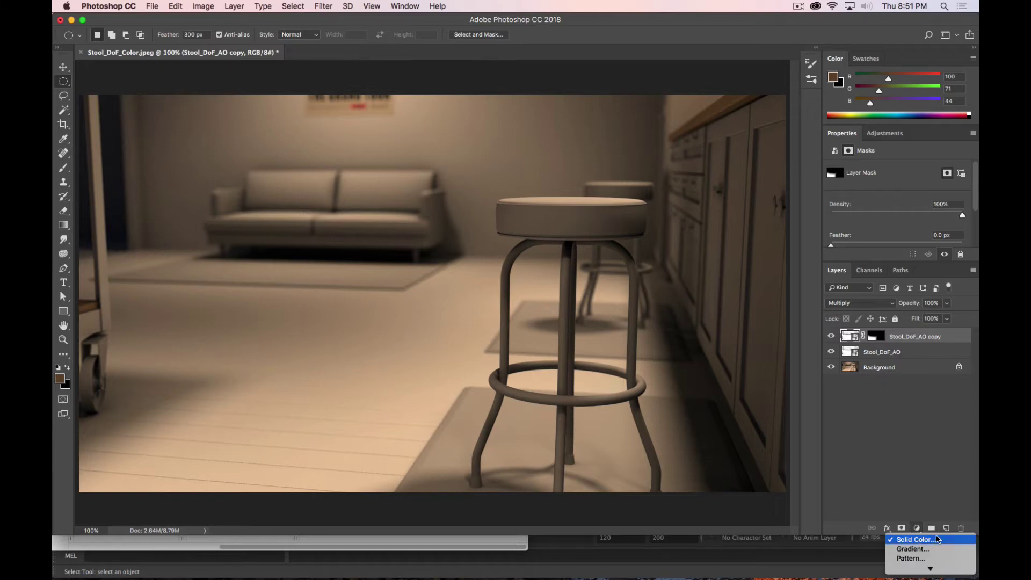
pyautogui.click(937, 539)
pyautogui.moveTo(804, 224); pyautogui.dragTo(555, 366)
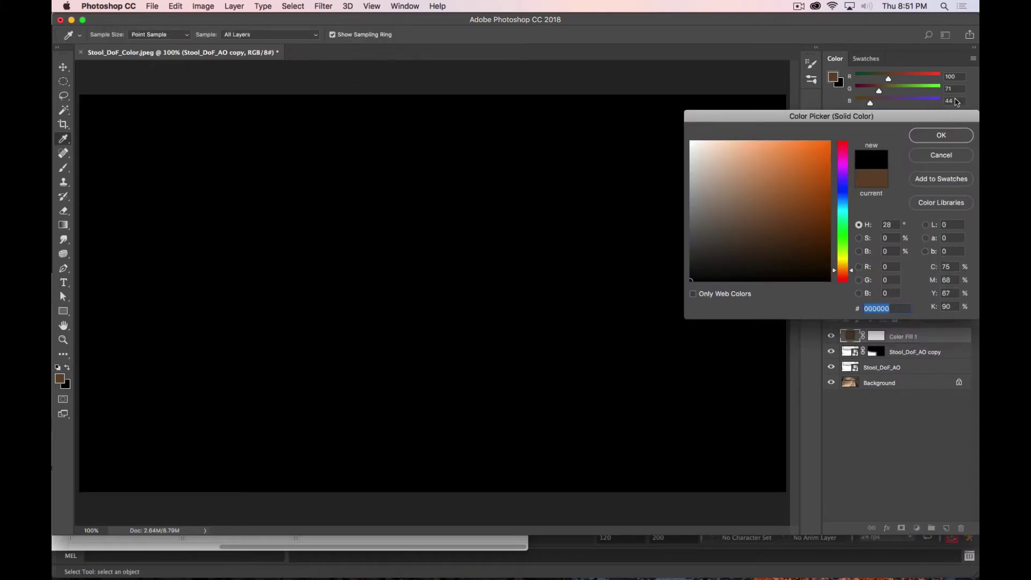
pyautogui.click(940, 136)
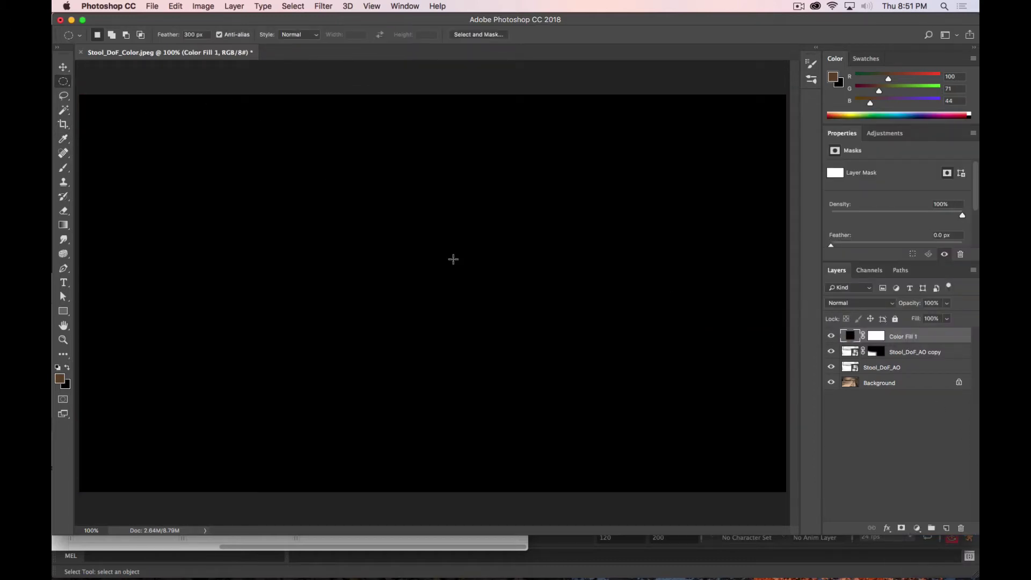
# Paint black on the fill layer's mask with a soft 400 px brush around the front stool and set the layer's opacity to 18%
pyautogui.press('b')
pyautogui.click(875, 335)
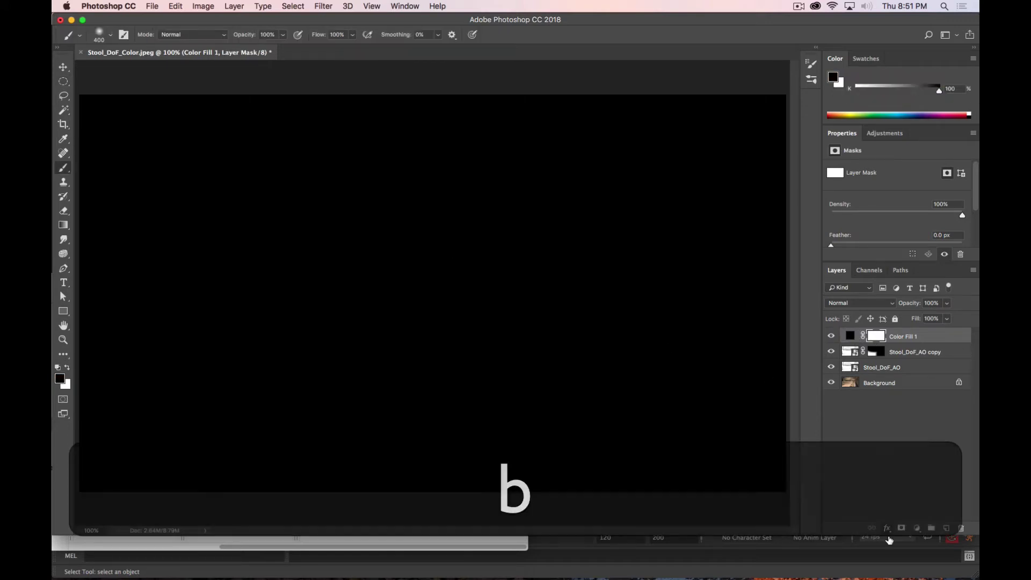
pyautogui.moveTo(640, 134)
pyautogui.mouseDown()
pyautogui.moveTo(645, 323)
pyautogui.moveTo(646, 289)
pyautogui.moveTo(604, 220)
pyautogui.moveTo(572, 230)
pyautogui.moveTo(558, 250)
pyautogui.moveTo(559, 230)
pyautogui.moveTo(583, 260)
pyautogui.moveTo(564, 270)
pyautogui.moveTo(568, 386)
pyautogui.moveTo(552, 306)
pyautogui.moveTo(549, 372)
pyautogui.moveTo(573, 350)
pyautogui.moveTo(590, 371)
pyautogui.moveTo(574, 274)
pyautogui.moveTo(551, 239)
pyautogui.moveTo(512, 359)
pyautogui.moveTo(528, 427)
pyautogui.moveTo(589, 439)
pyautogui.moveTo(612, 357)
pyautogui.moveTo(600, 217)
pyautogui.moveTo(630, 304)
pyautogui.moveTo(634, 434)
pyautogui.moveTo(563, 212)
pyautogui.moveTo(520, 281)
pyautogui.moveTo(534, 342)
pyautogui.moveTo(544, 247)
pyautogui.mouseUp()
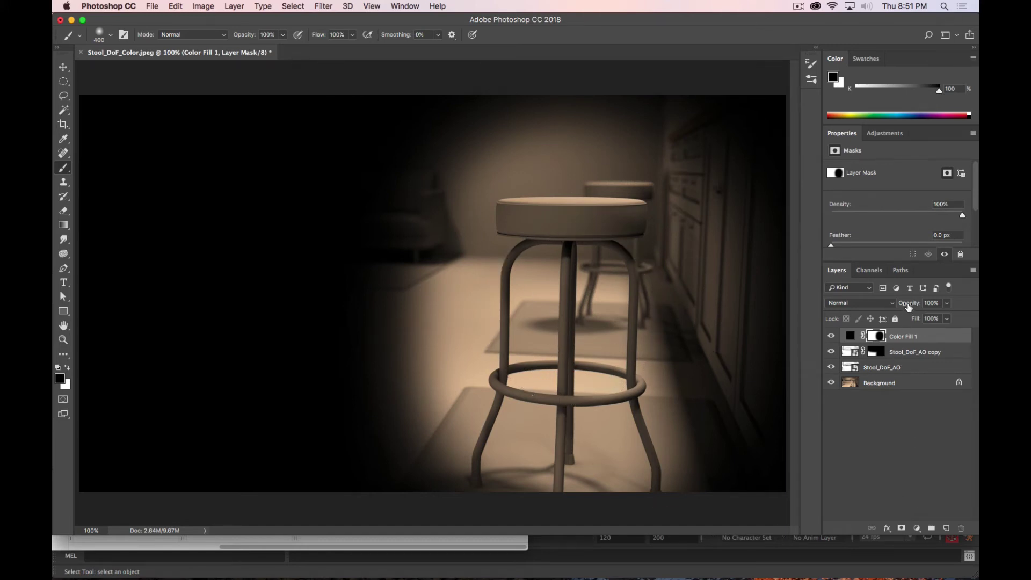
pyautogui.moveTo(907, 305); pyautogui.dragTo(861, 309)
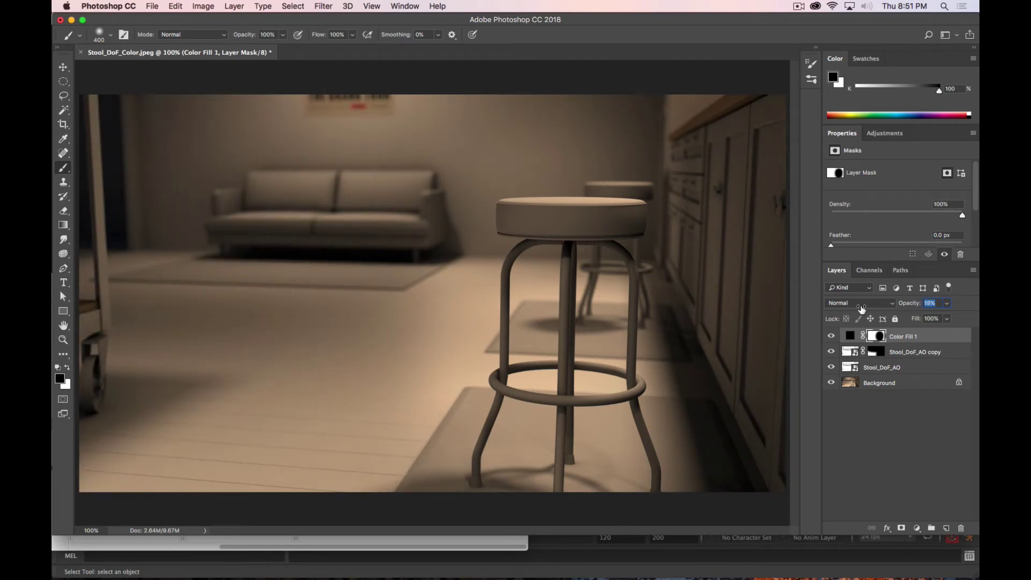
# Compare the image with and without the masked black fill layer
pyautogui.click(831, 336)
pyautogui.click(832, 337)
pyautogui.click(832, 336)
pyautogui.click(832, 337)
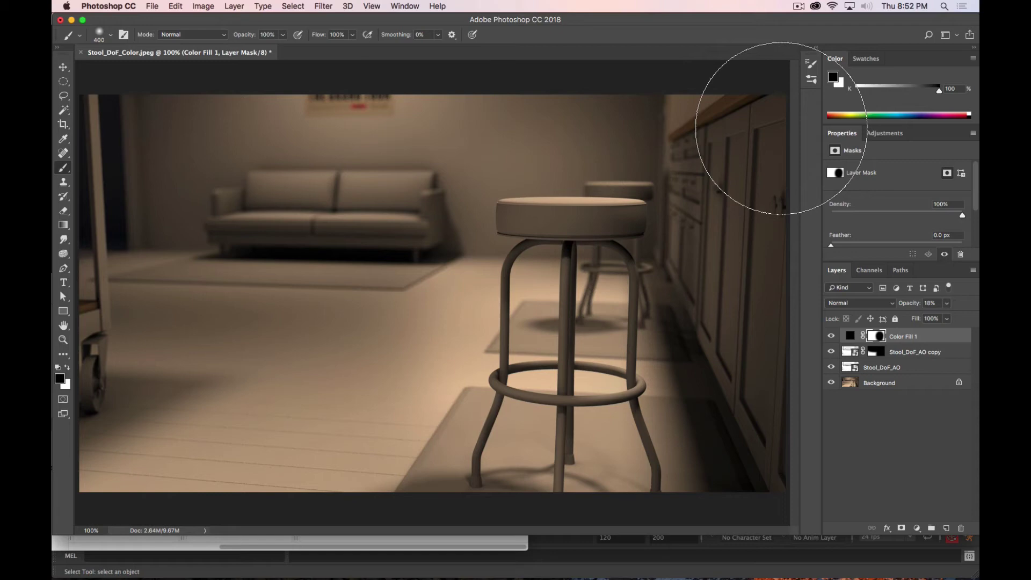
# Add a Hue/Saturation adjustment layer on top of the stack and shift its hue slightly toward red
pyautogui.press('v')
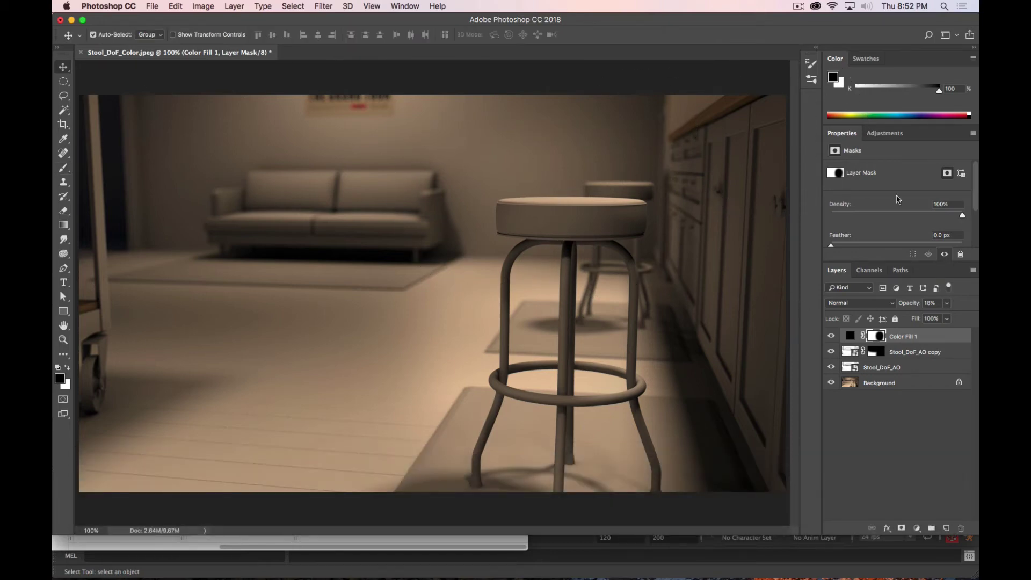
pyautogui.click(885, 134)
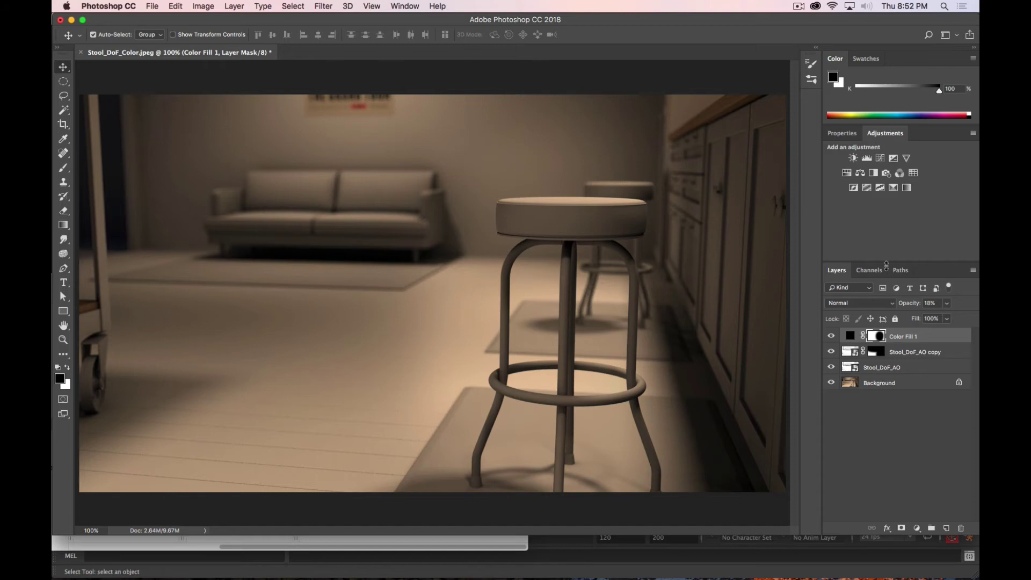
pyautogui.click(846, 173)
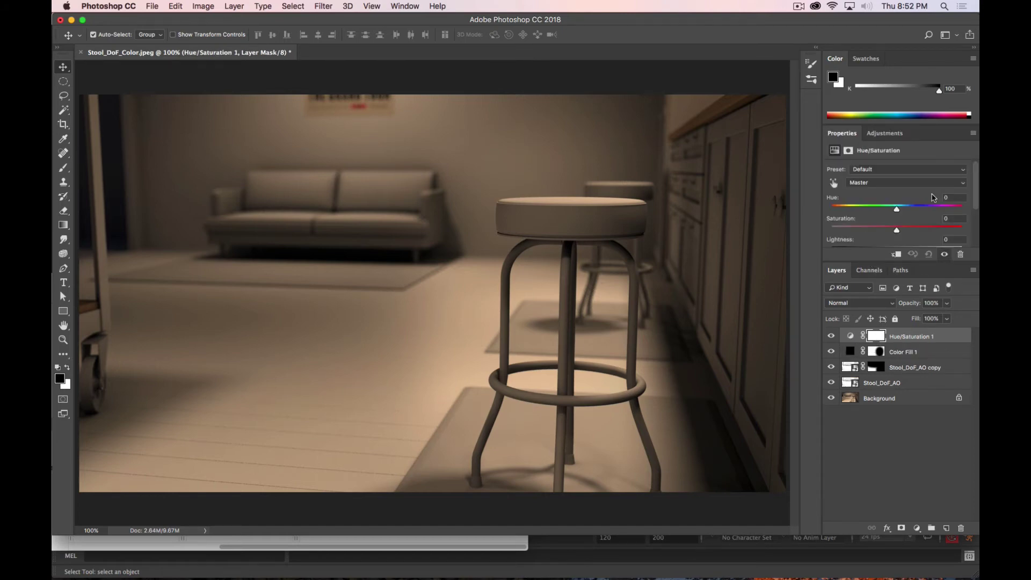
pyautogui.moveTo(897, 209)
pyautogui.mouseDown()
pyautogui.moveTo(911, 230)
pyautogui.moveTo(896, 211)
pyautogui.mouseUp()
pyautogui.click(879, 474)
# Add a Gradient Fill layer above all the other layers using the violet-to-orange preset
pyautogui.click(917, 528)
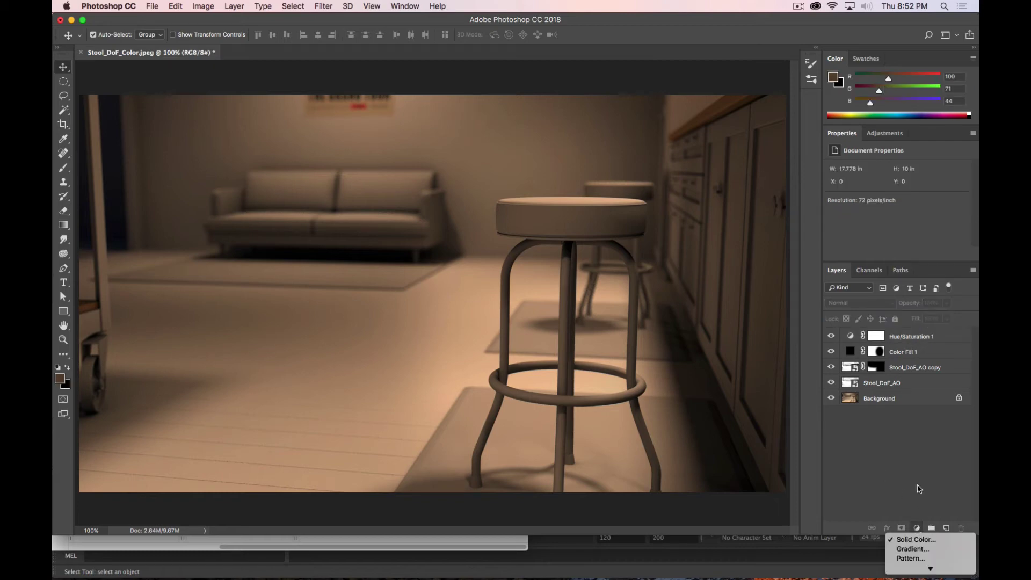
pyautogui.click(914, 551)
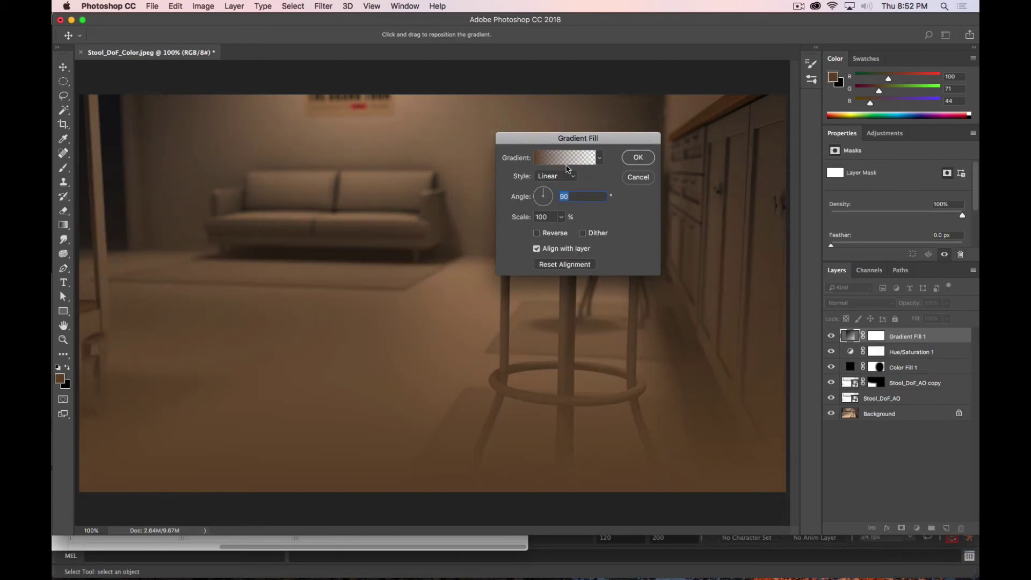
pyautogui.click(597, 158)
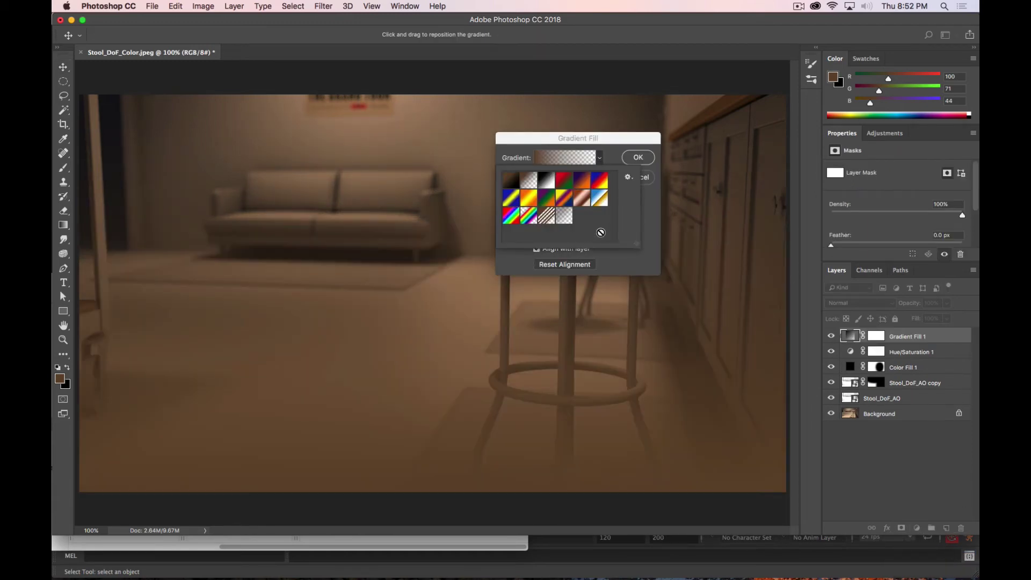
pyautogui.click(589, 201)
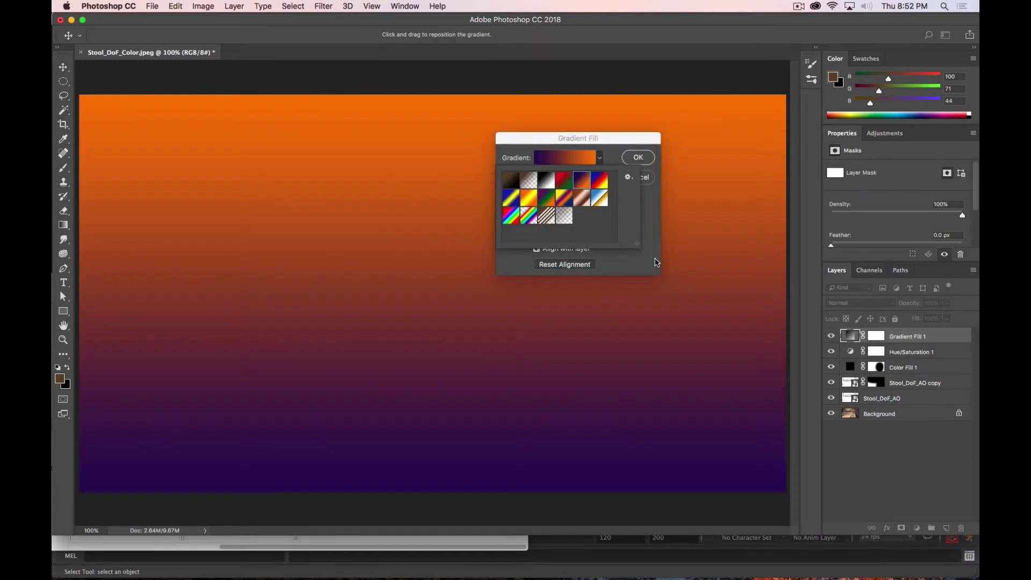
pyautogui.click(638, 157)
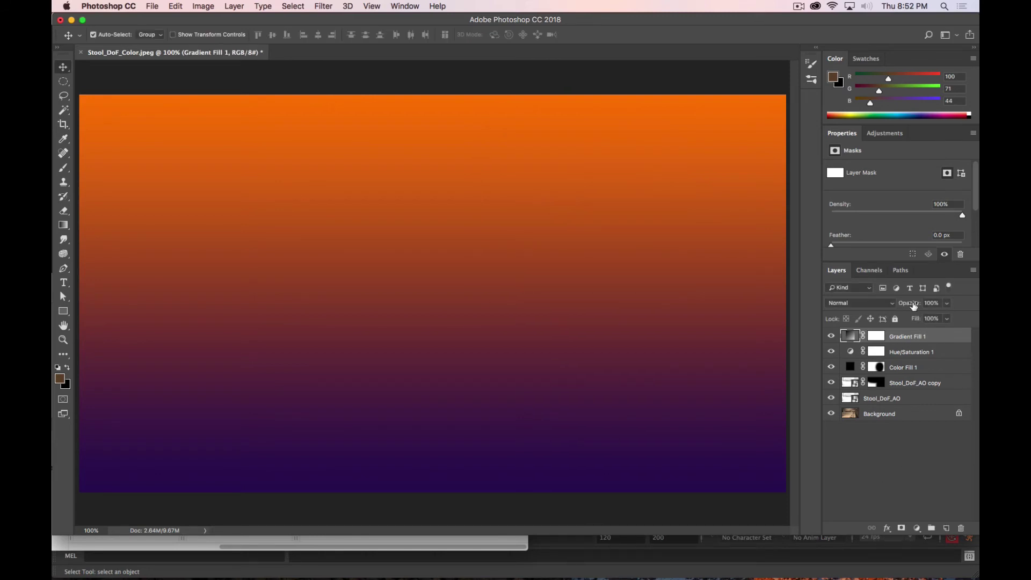
# Set the gradient layer's blend mode to Overlay and its opacity to 8%
pyautogui.click(891, 304)
pyautogui.click(878, 421)
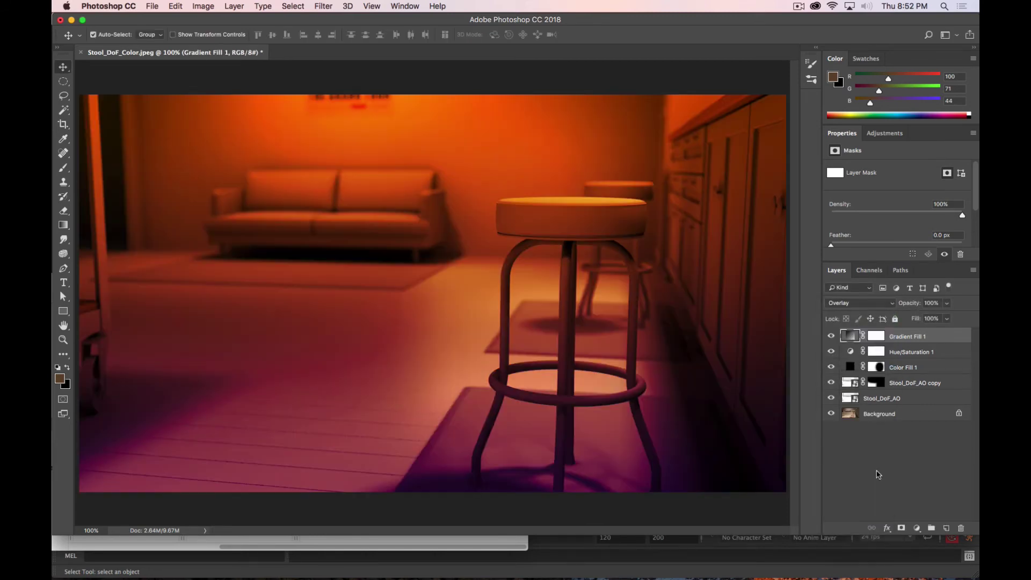
pyautogui.moveTo(906, 303); pyautogui.dragTo(856, 310)
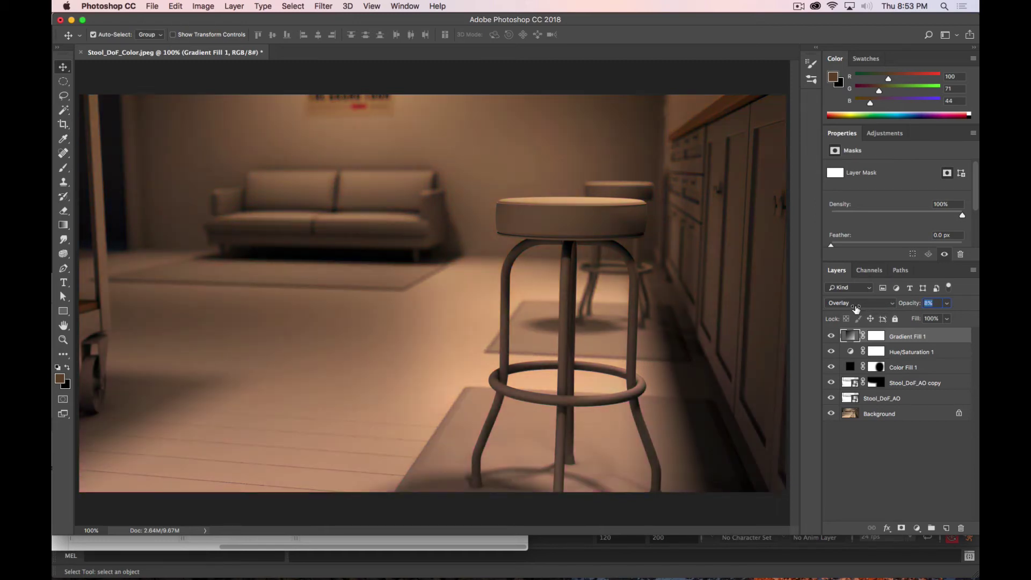
pyautogui.click(915, 489)
# Convert the locked Background into a regular layer and duplicate it
pyautogui.click(294, 5)
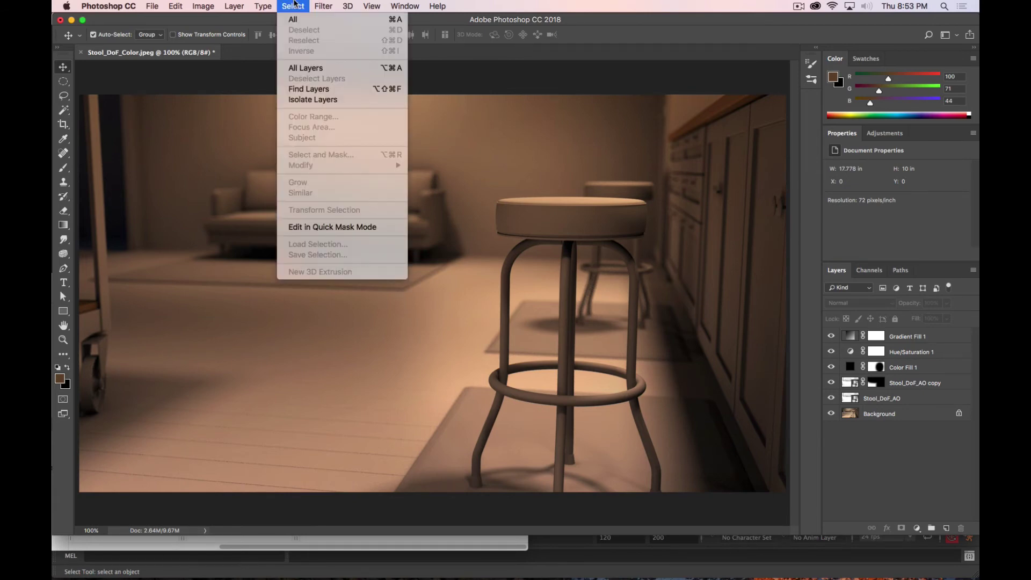
pyautogui.click(316, 3)
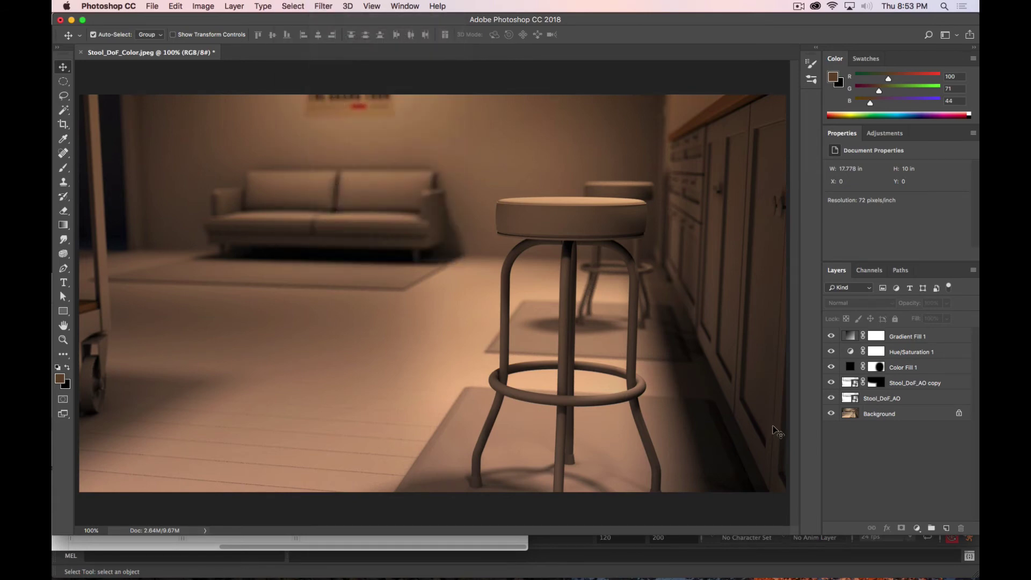
pyautogui.doubleClick(894, 414)
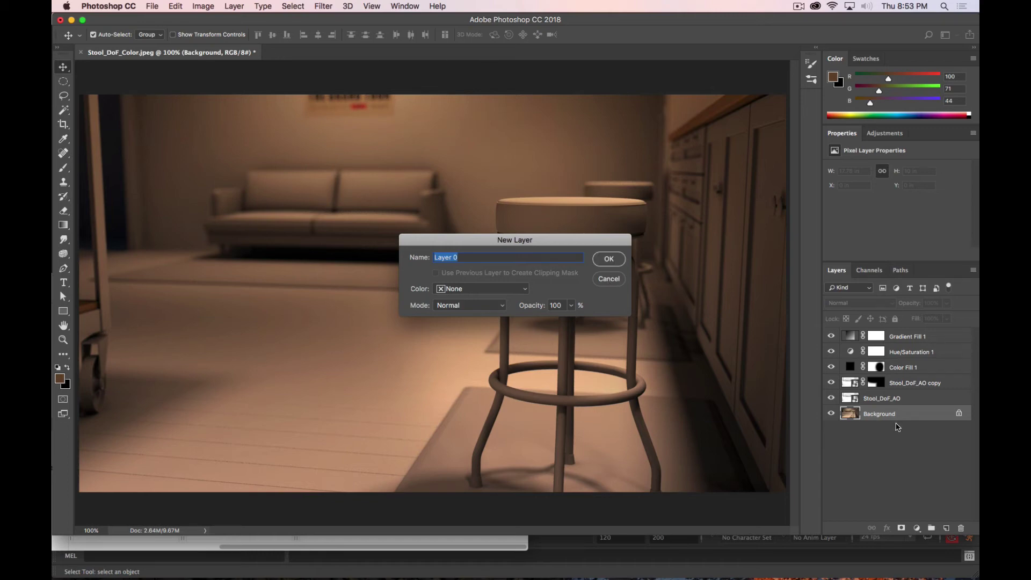
pyautogui.click(610, 259)
pyautogui.moveTo(886, 416); pyautogui.dragTo(946, 528)
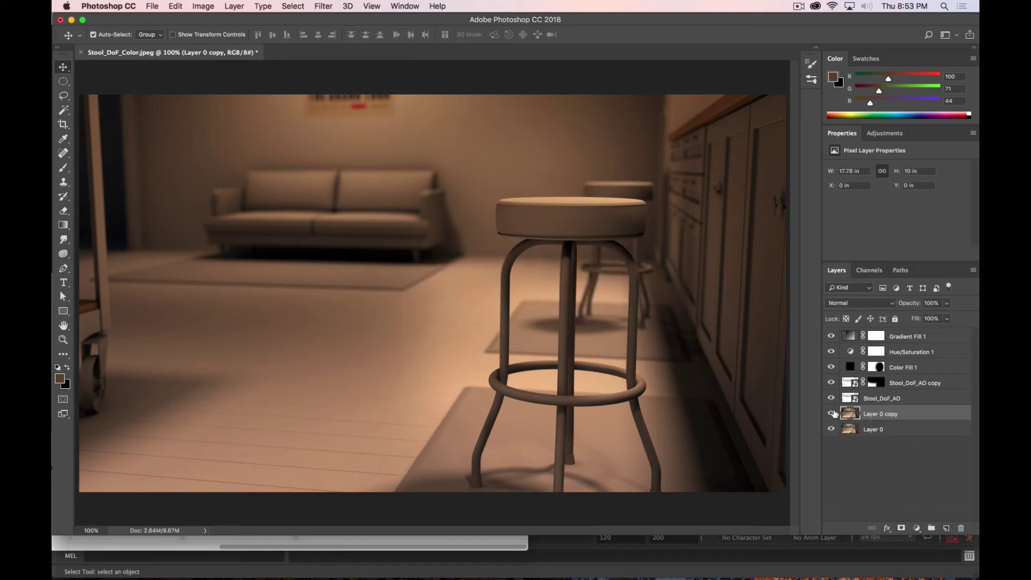
# Open the Add Noise filter for the duplicated color layer and make the noise monochromatic
pyautogui.click(318, 7)
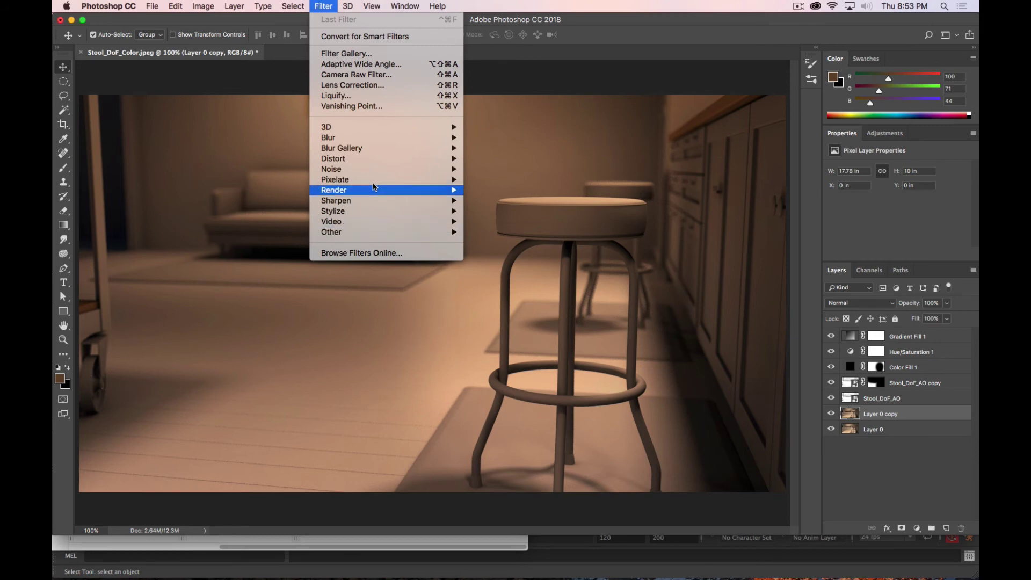
pyautogui.moveTo(374, 186)
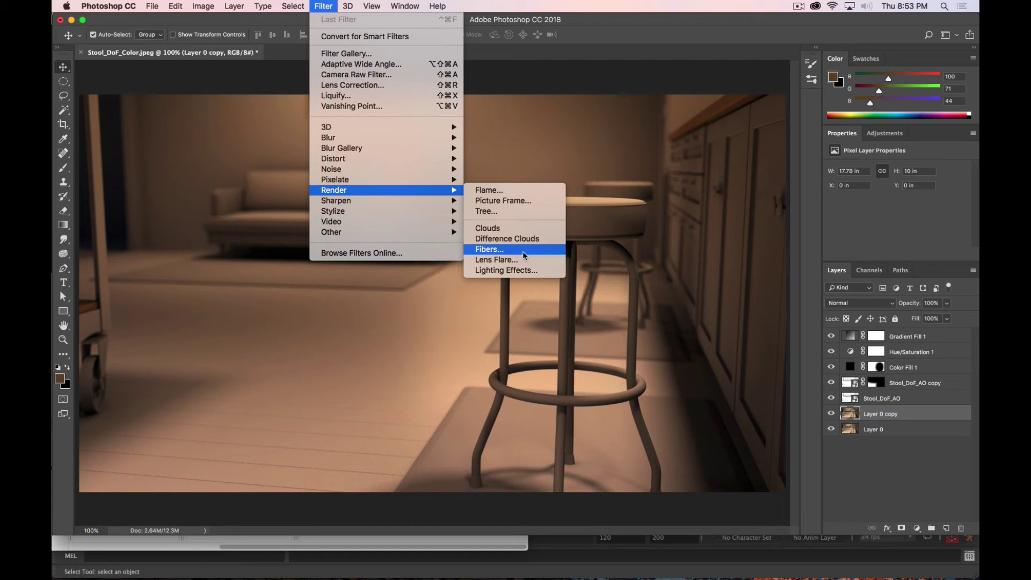
pyautogui.moveTo(403, 222)
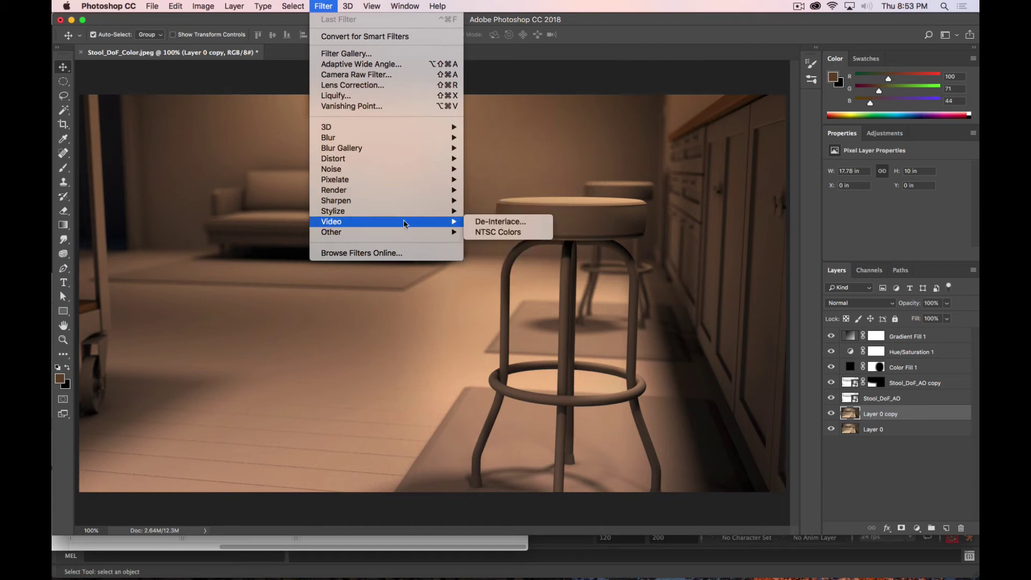
pyautogui.moveTo(435, 233)
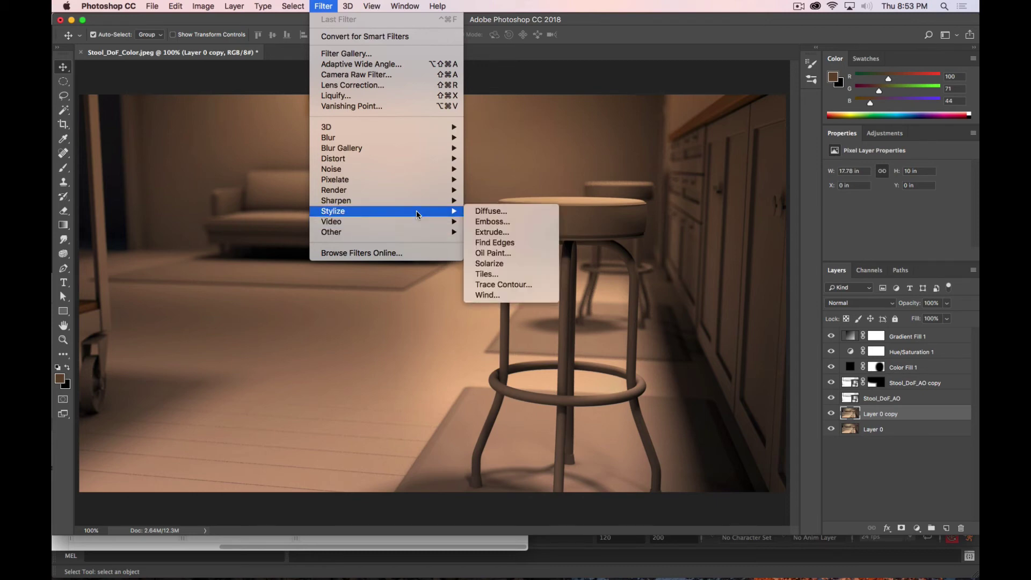
pyautogui.press('super+period')
pyautogui.moveTo(413, 169)
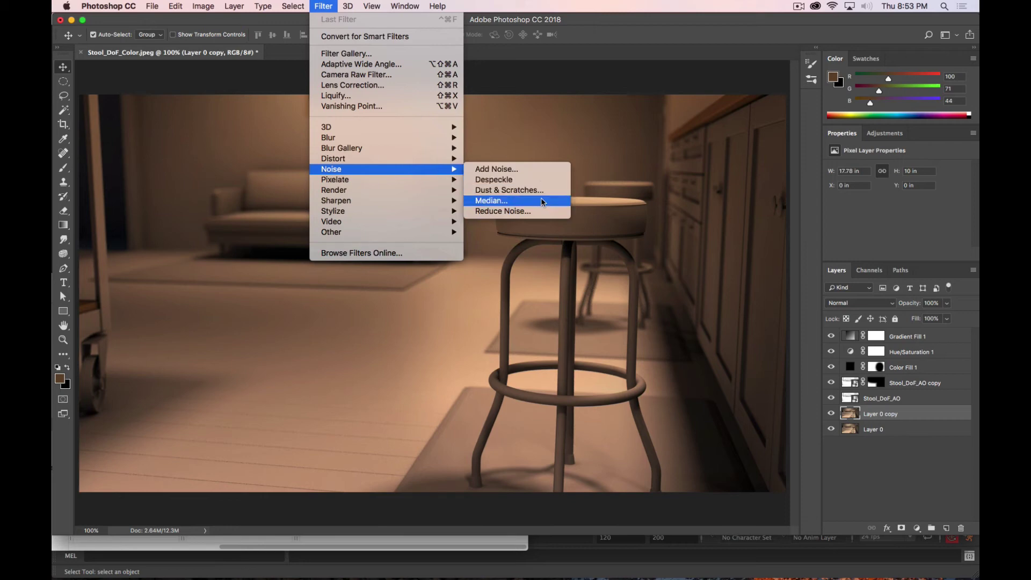
pyautogui.click(525, 170)
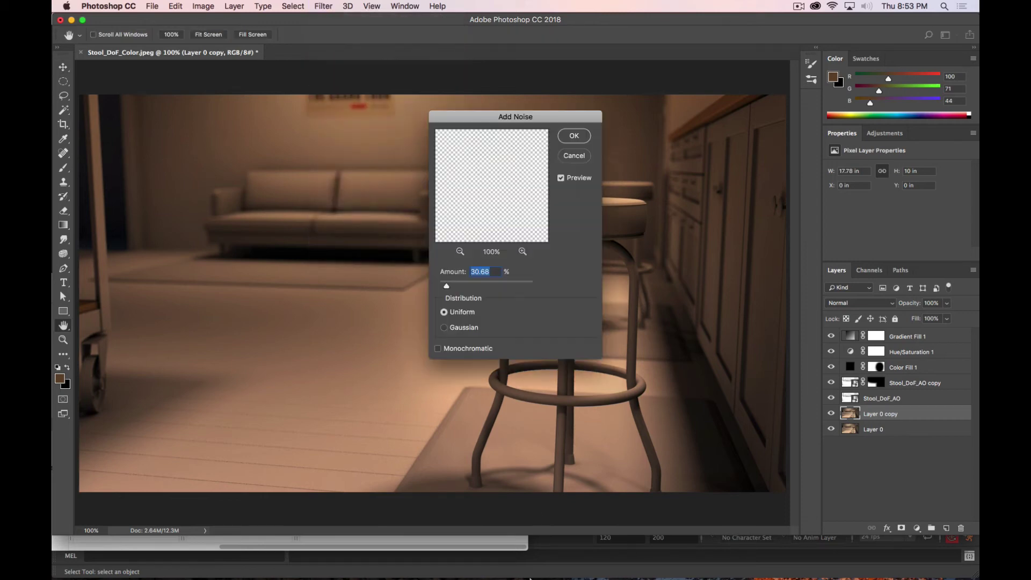
pyautogui.moveTo(488, 114); pyautogui.dragTo(660, 100)
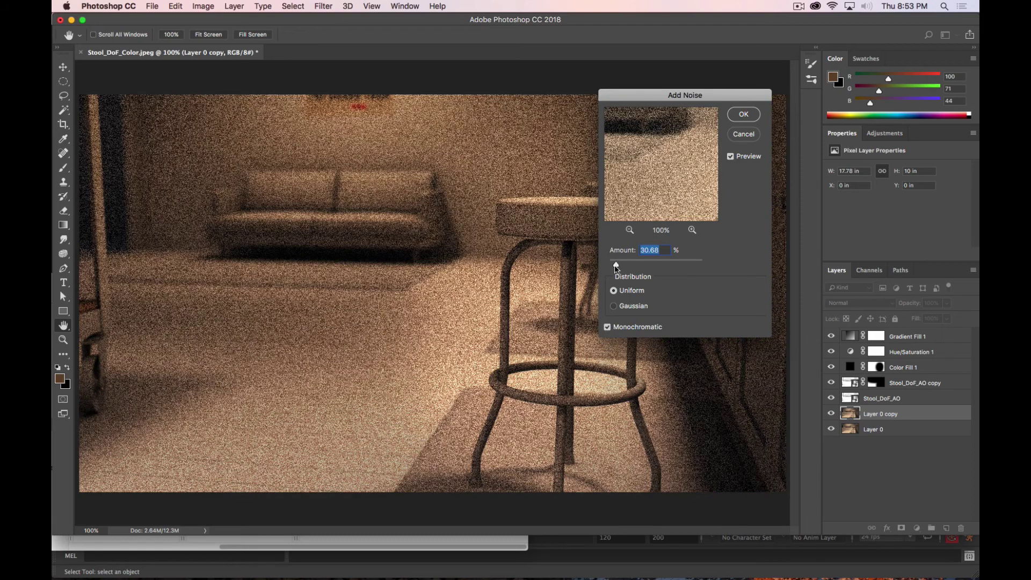
# Set the noise amount to 2% with Uniform distribution and apply the filter
pyautogui.moveTo(615, 267); pyautogui.dragTo(611, 269)
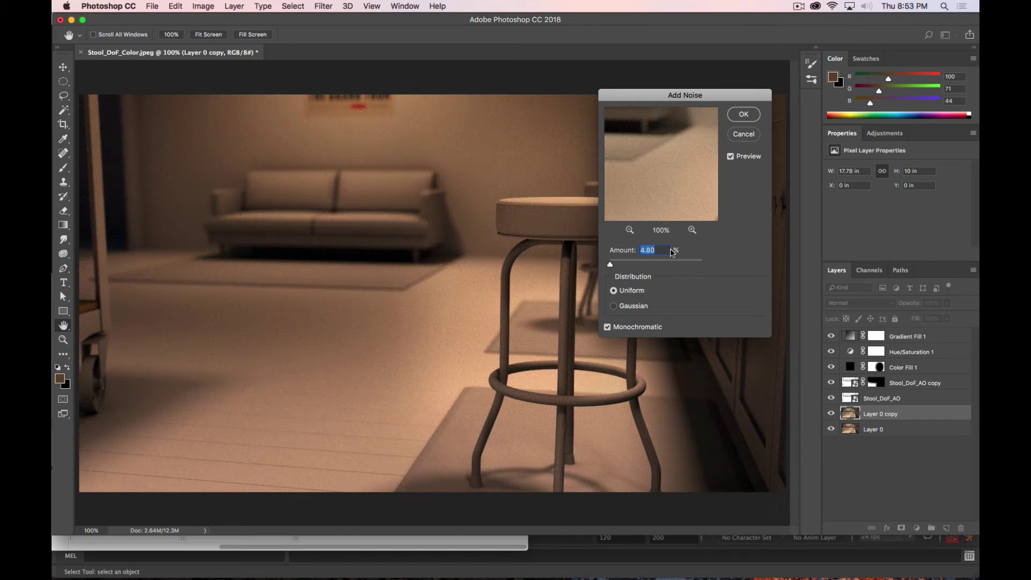
pyautogui.write('3')
pyautogui.click(614, 307)
pyautogui.click(614, 291)
pyautogui.write('2')
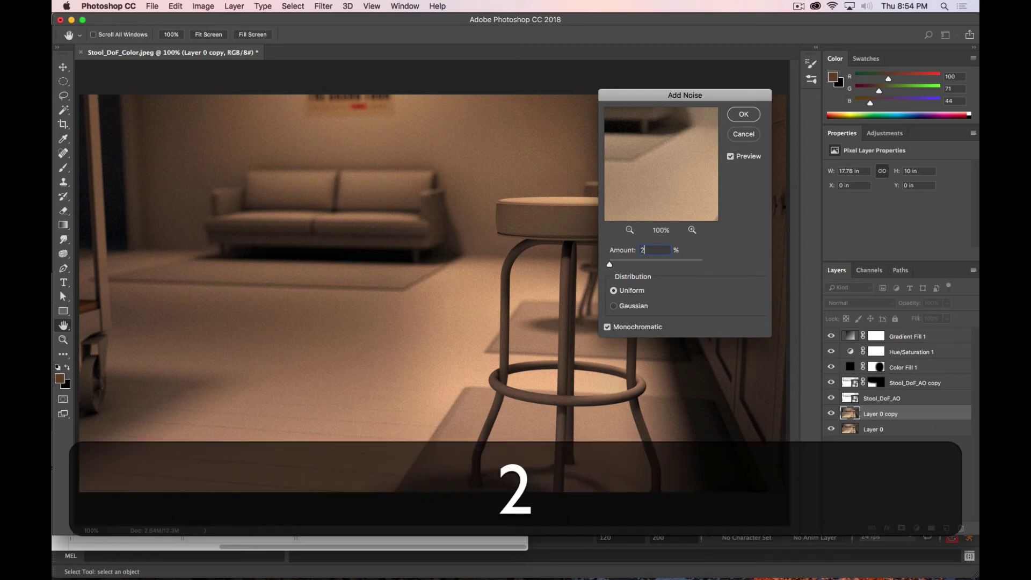
pyautogui.press('Return')
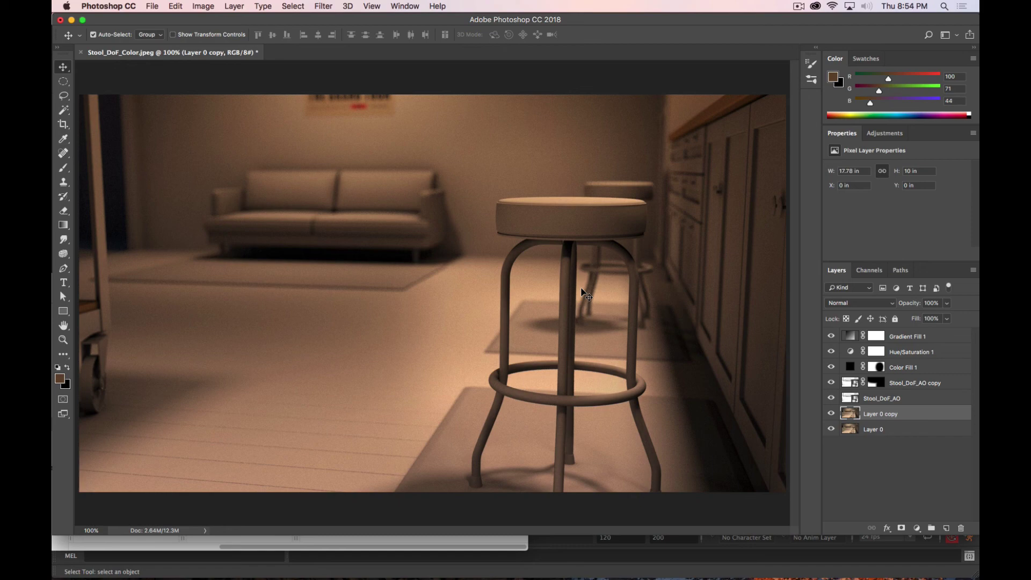
# Try removing the red lettering from the wall poster with a 35 px Spot Healing Brush, and undo the retouch
pyautogui.click(63, 153)
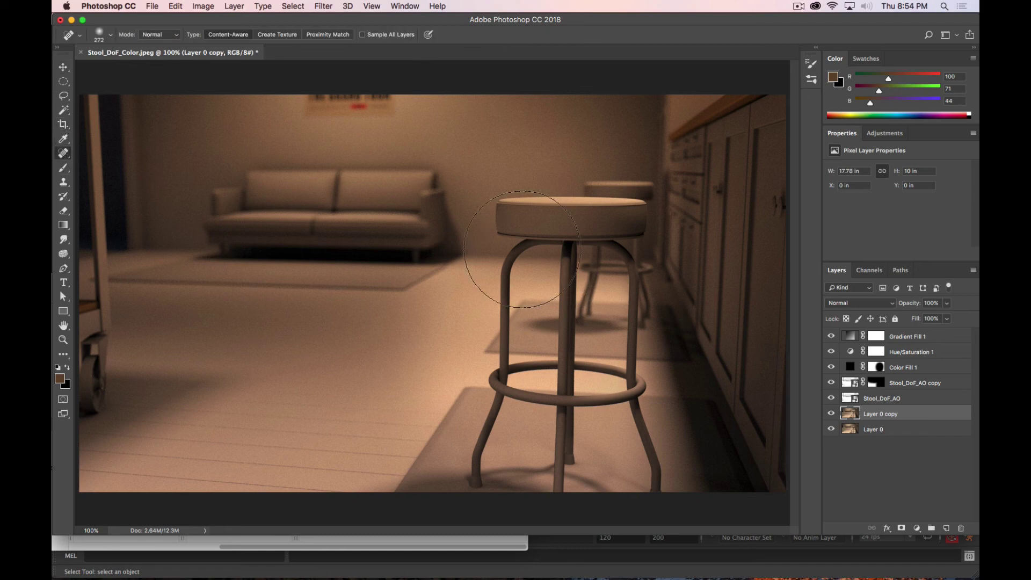
pyautogui.press('[')
pyautogui.press('[')
pyautogui.press('[')
pyautogui.press('[')
pyautogui.press('[')
pyautogui.press('[')
pyautogui.press('[')
pyautogui.press('[')
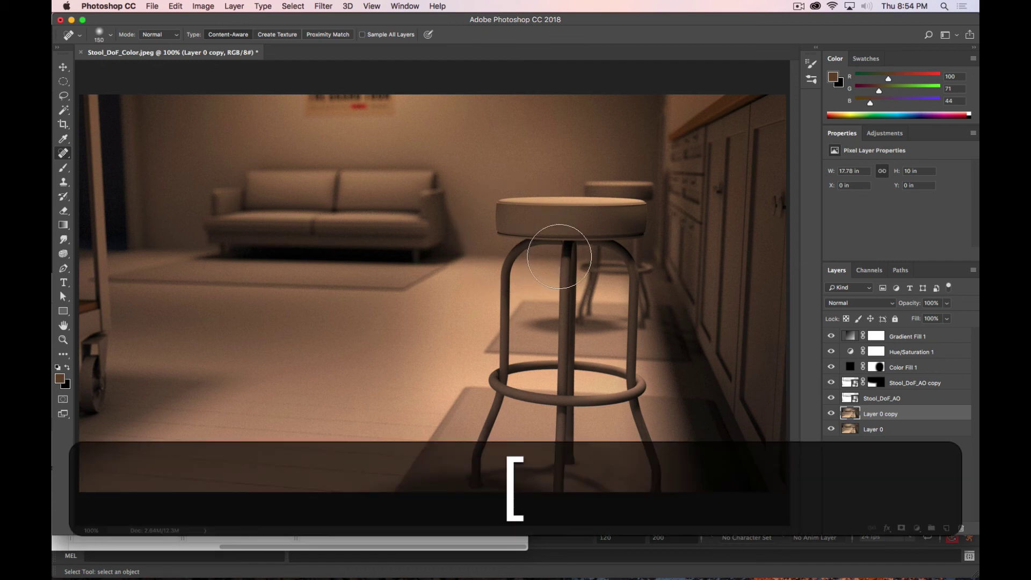
pyautogui.press('[')
pyautogui.press('[')
pyautogui.press('[')
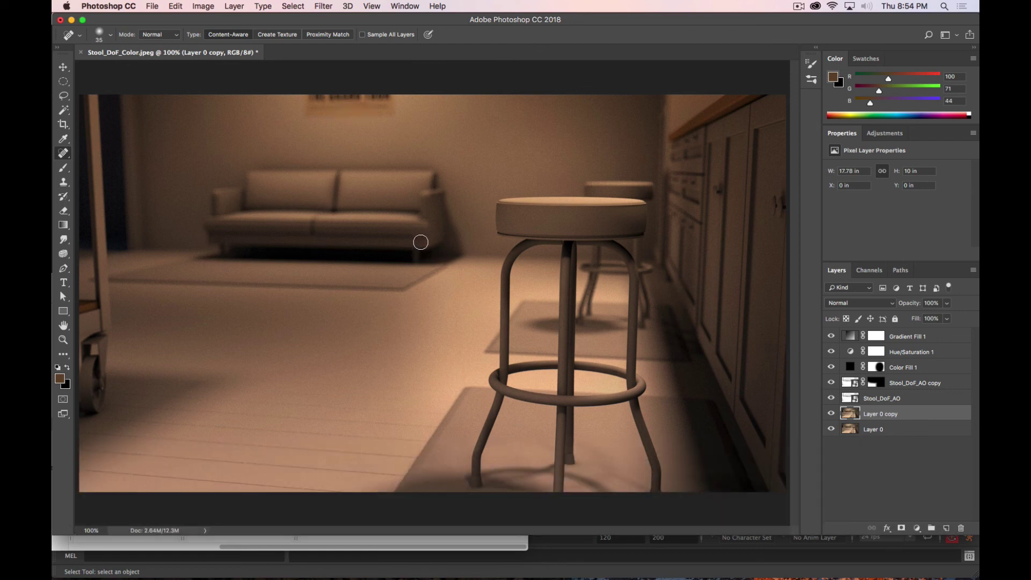
pyautogui.press('z')
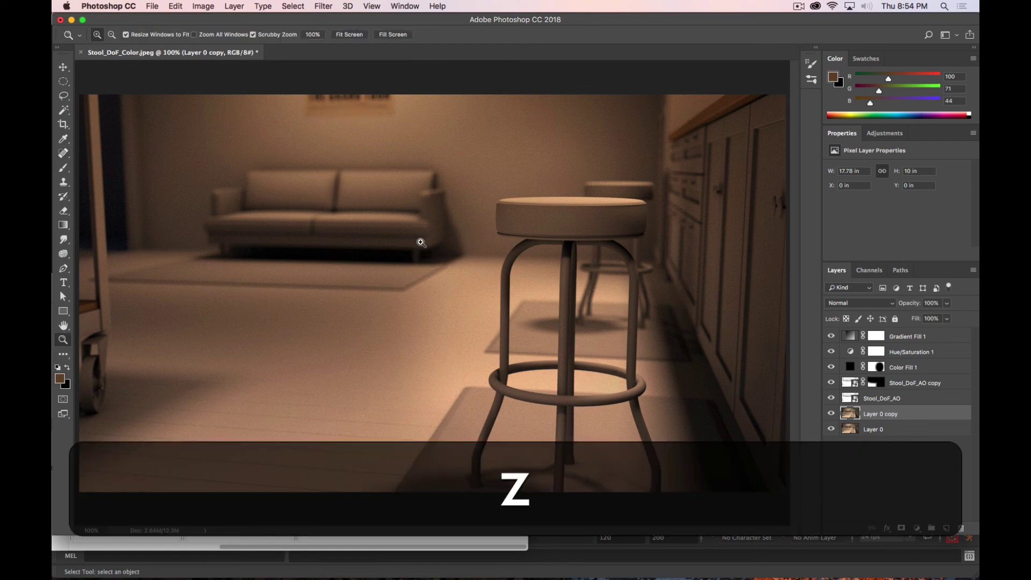
pyautogui.press('super+z')
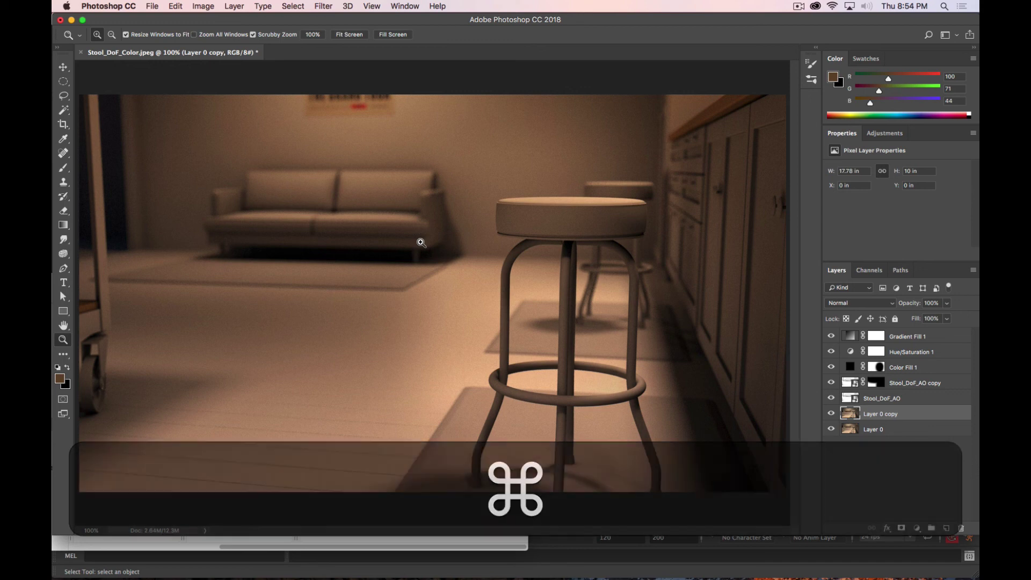